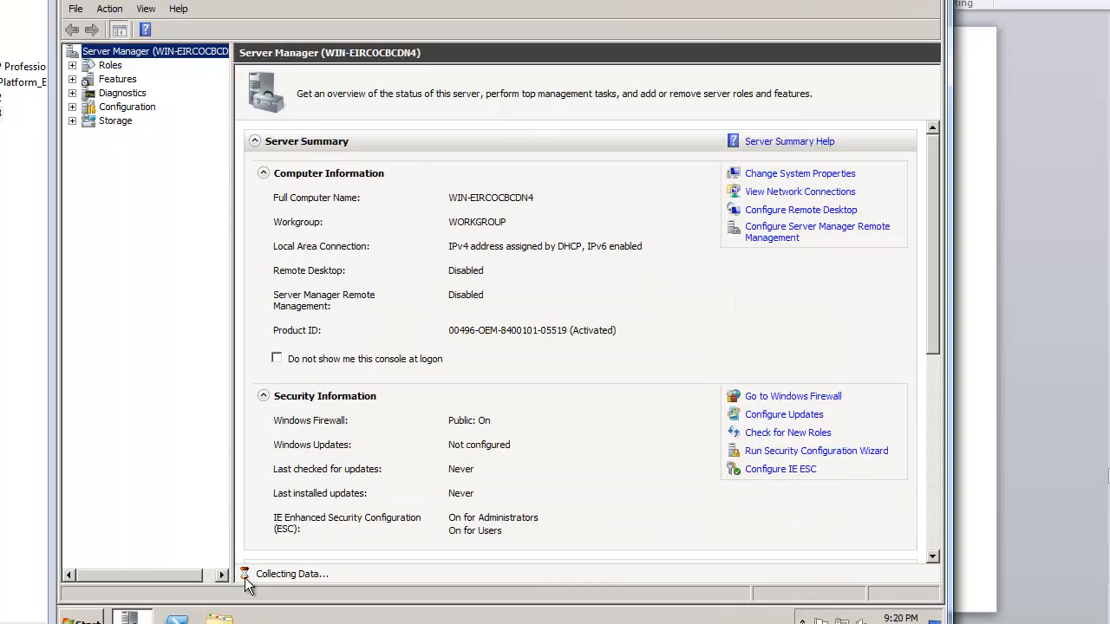
Step: Display the Server Manager Roles page, showing 0 of 17 roles installed
left_click(103, 67)
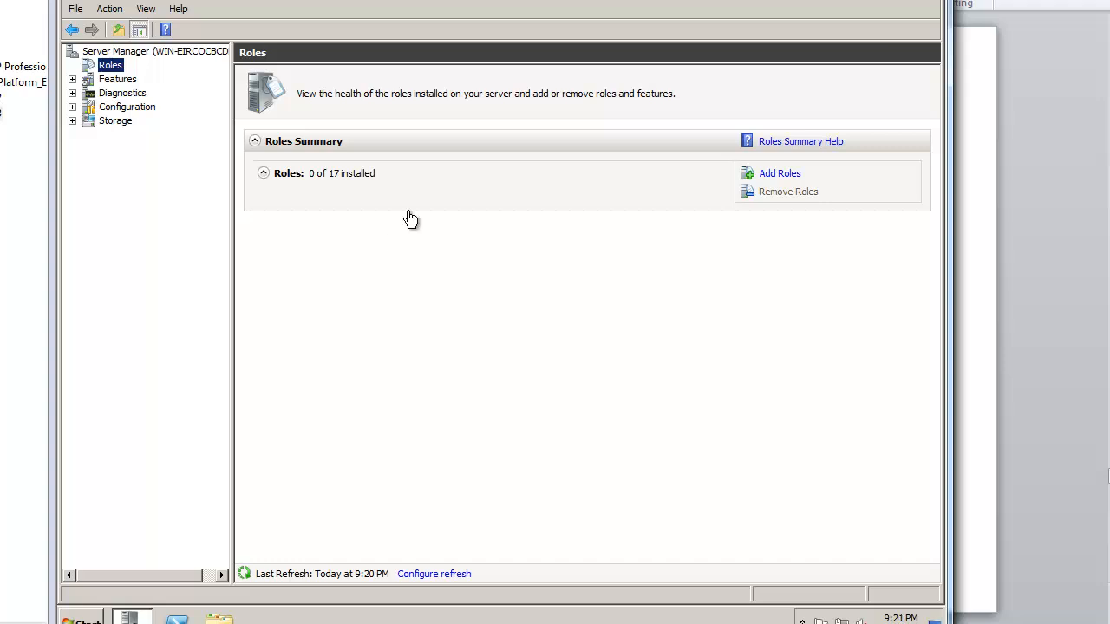
key("super")
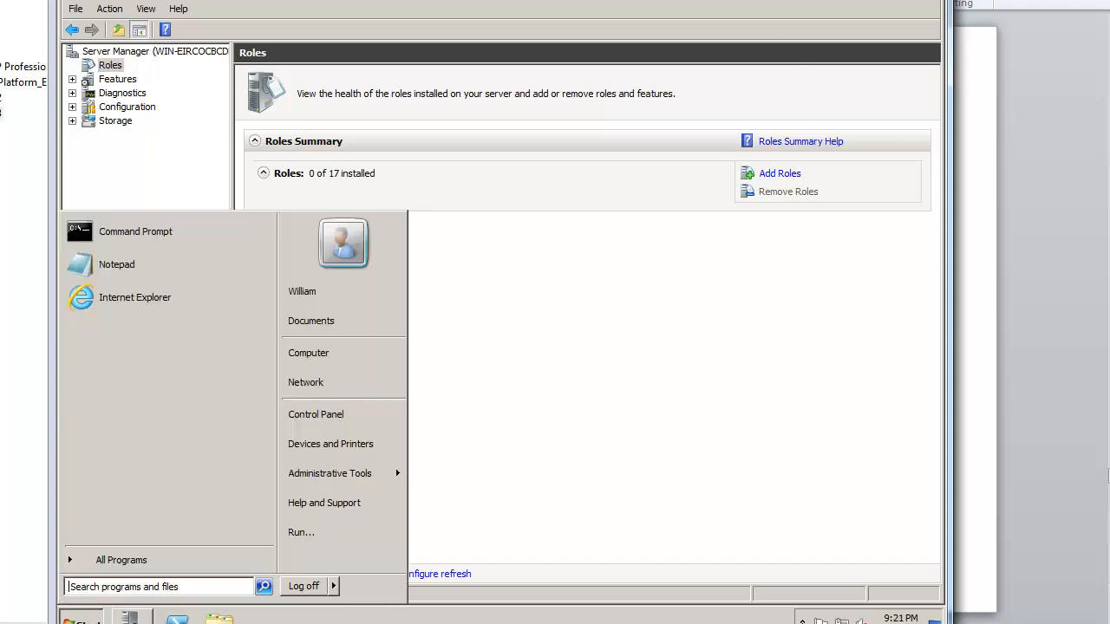
Step: Turn off Windows Firewall for public networks from Control Panel's small-icon view
left_click(312, 422)
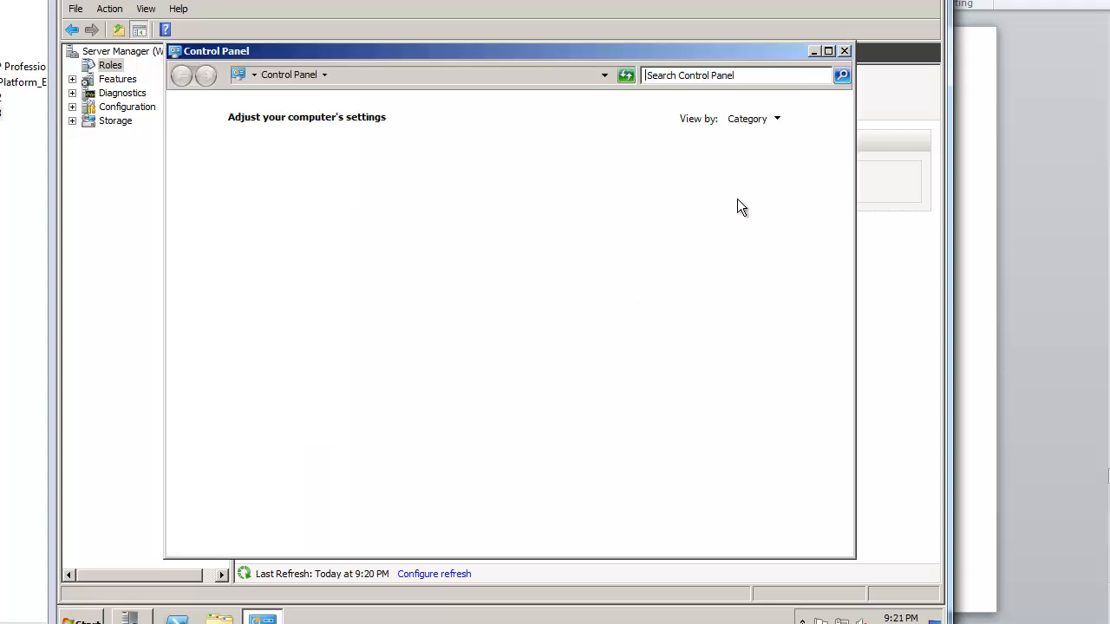
left_click(773, 118)
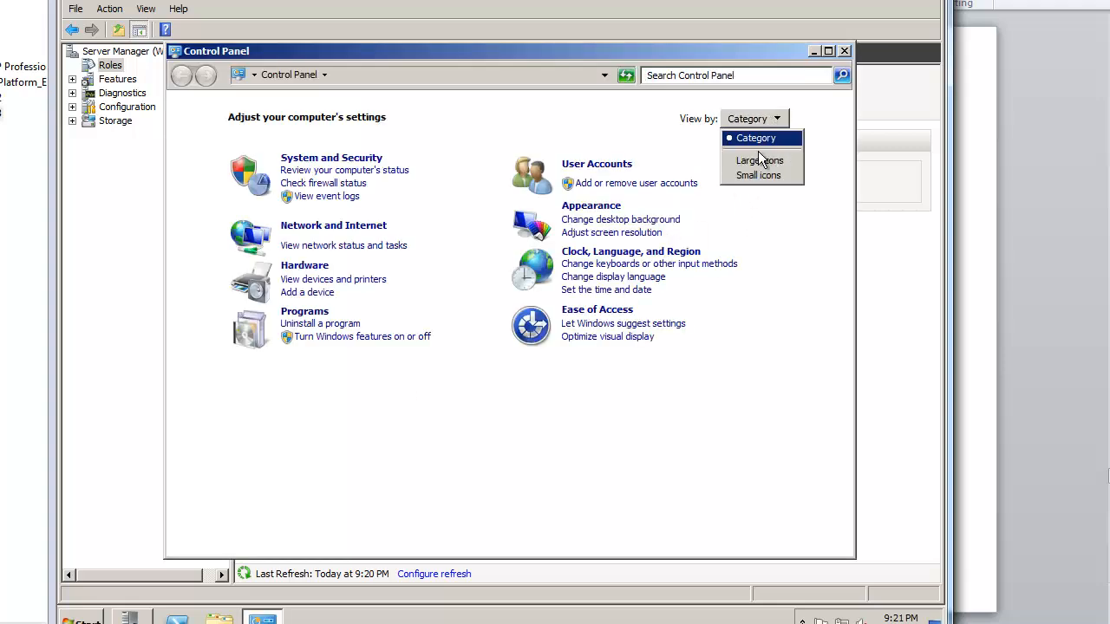
left_click(763, 175)
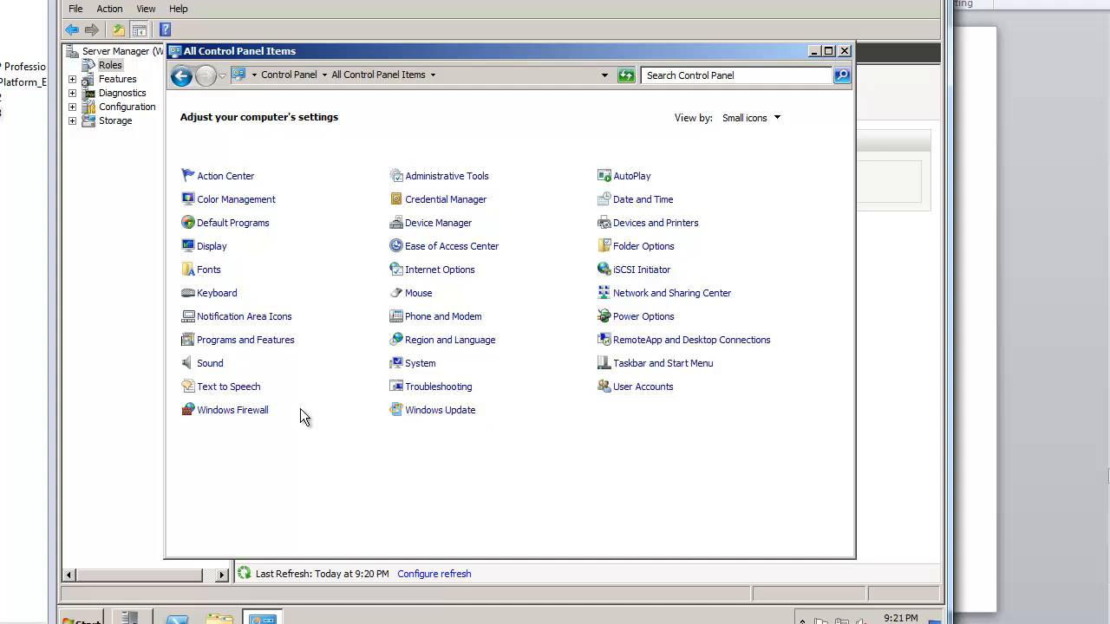
left_click(269, 412)
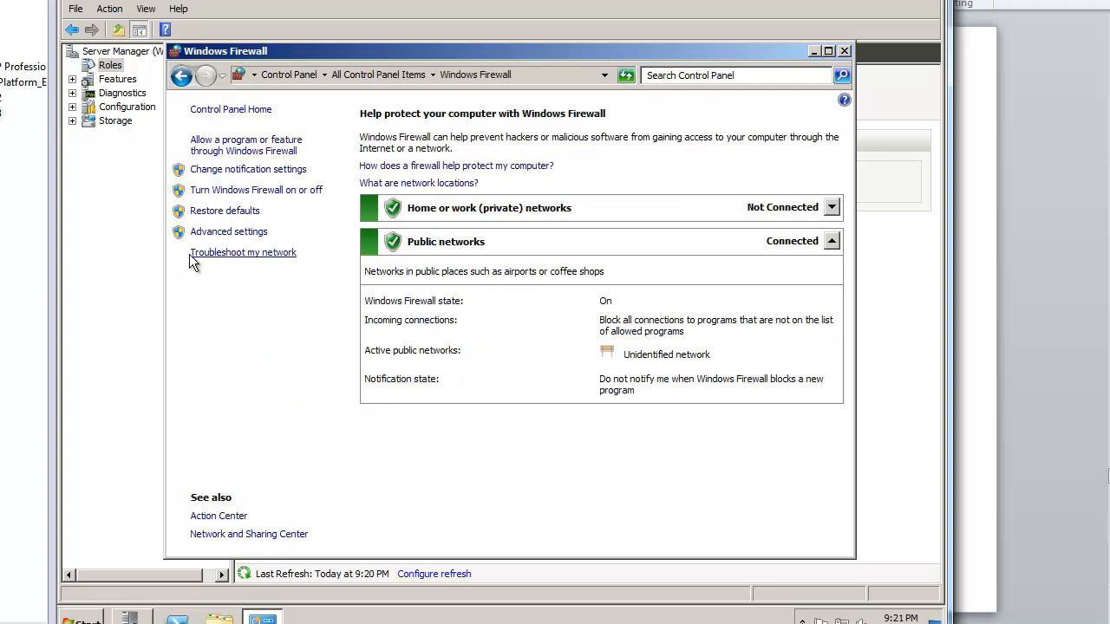
left_click(246, 190)
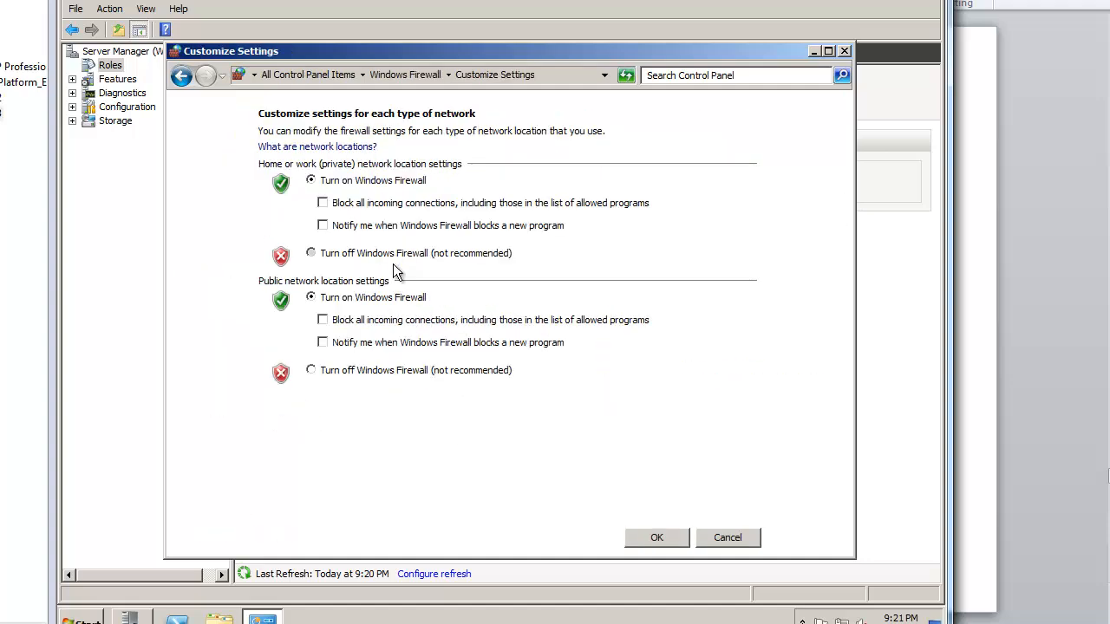
left_click(396, 370)
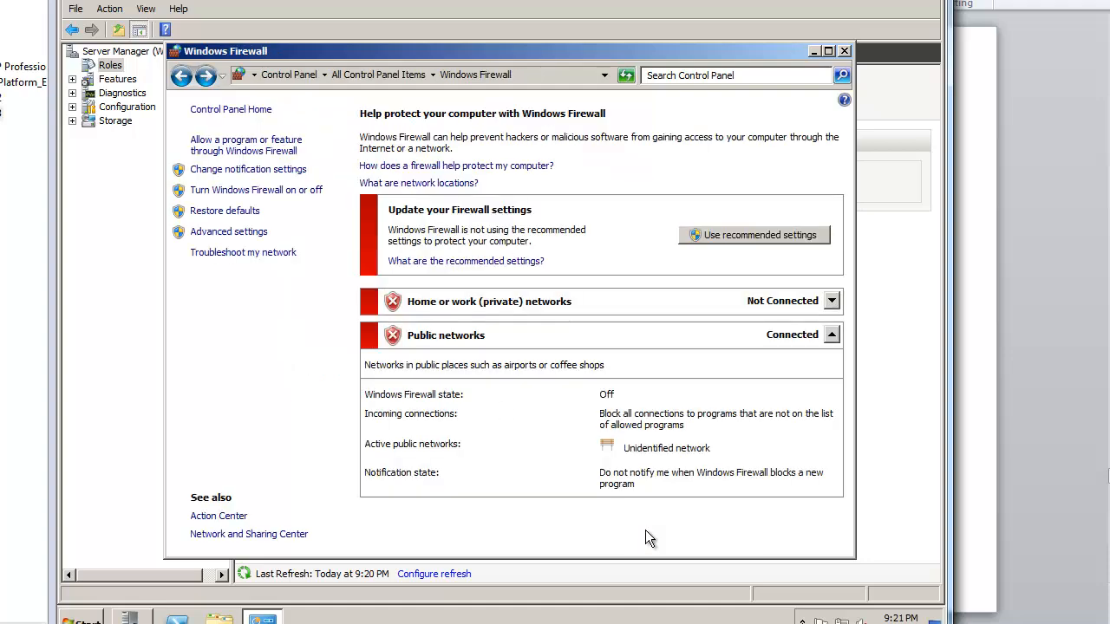
left_click(299, 77)
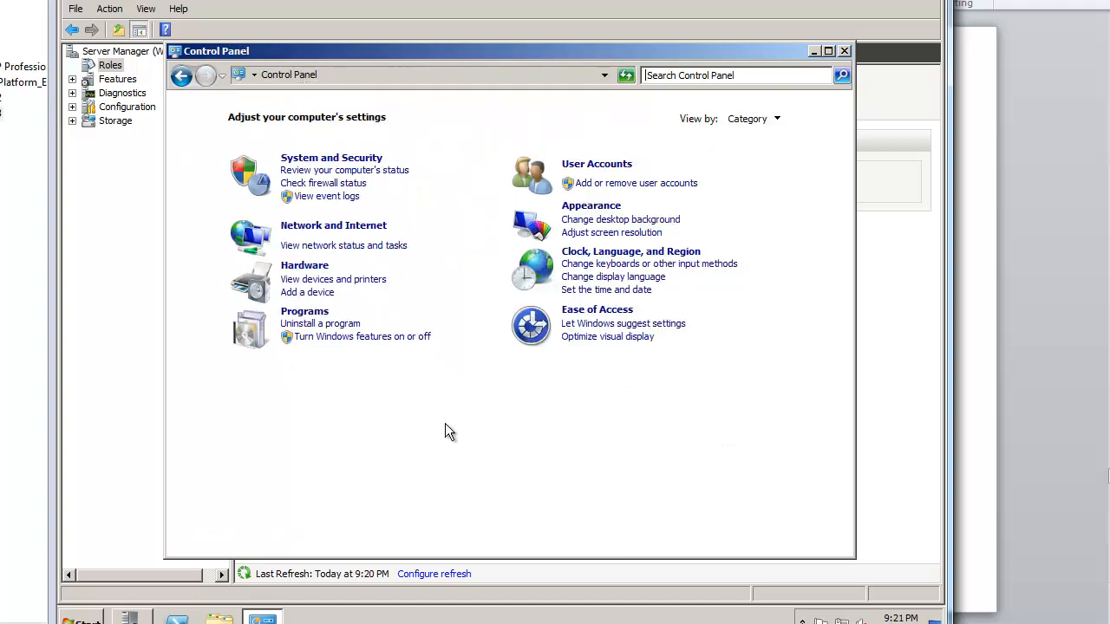
Step: Set User Account Control to Never notify and confirm the change
left_click(595, 164)
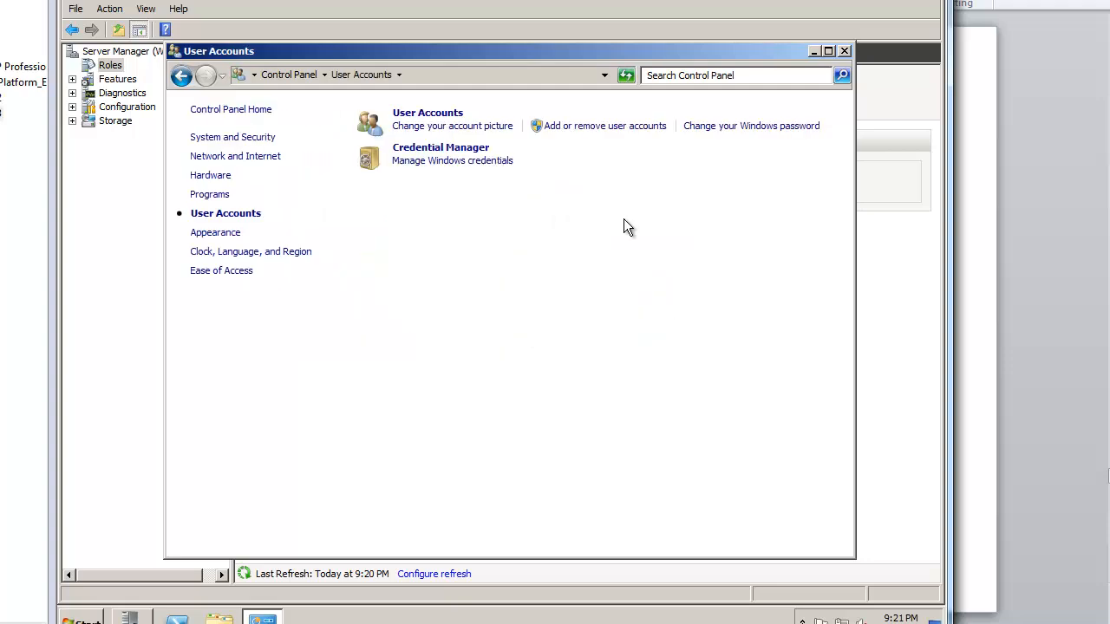
left_click(181, 76)
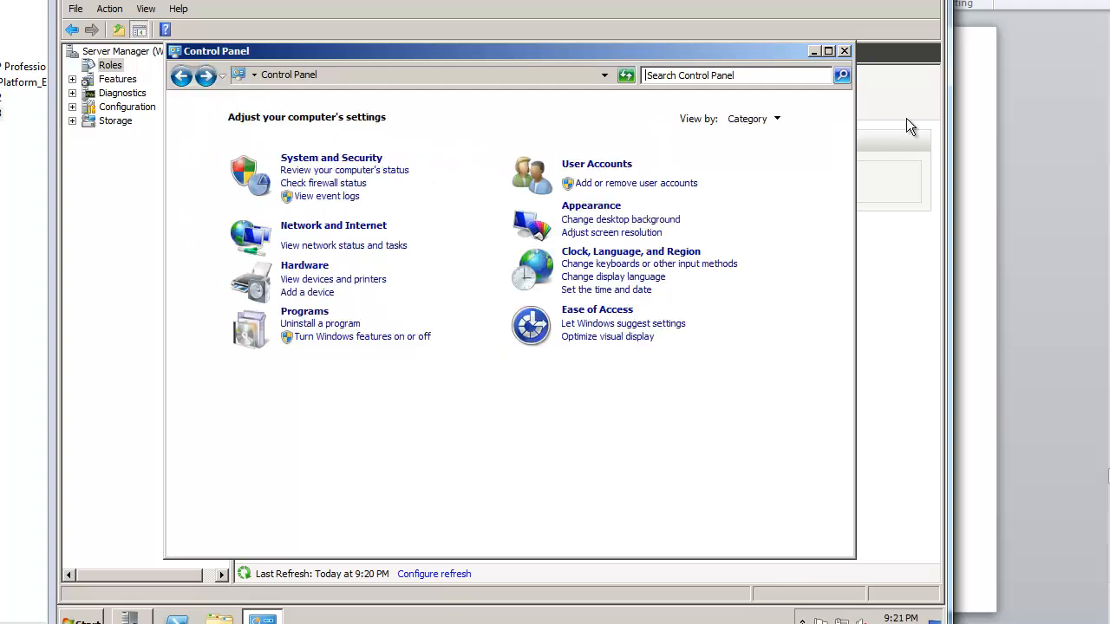
left_click(778, 122)
left_click(769, 175)
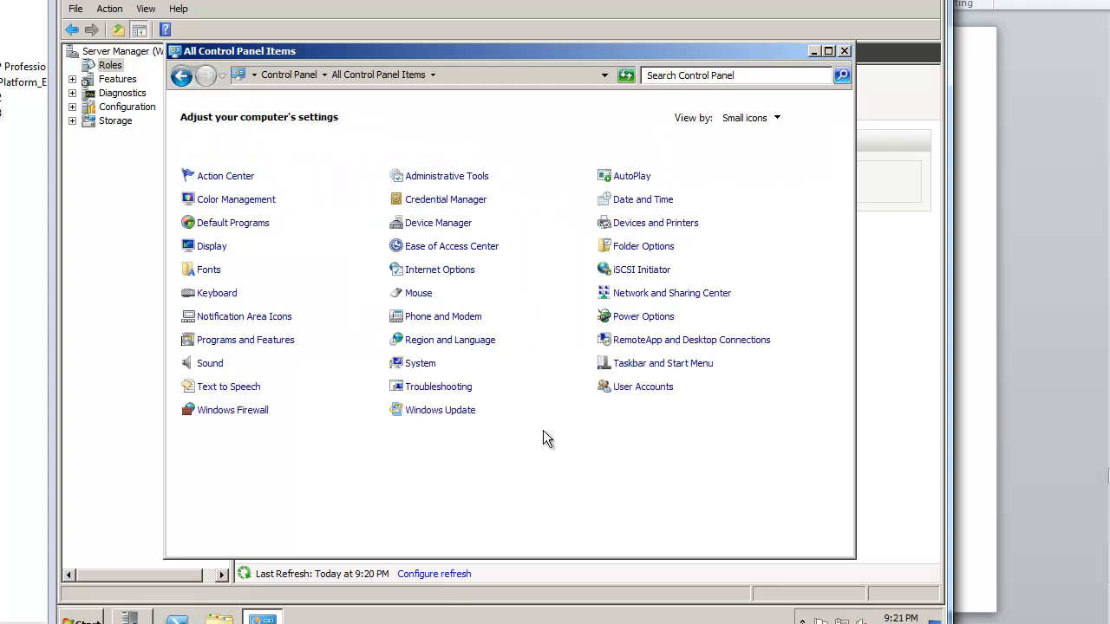
left_click(634, 391)
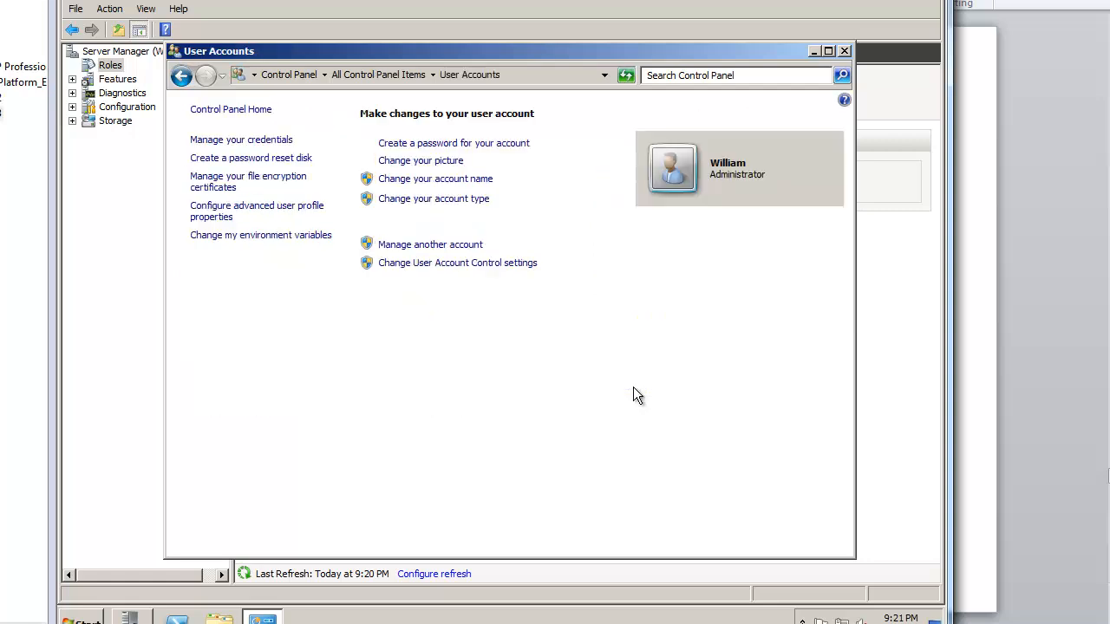
left_click(477, 265)
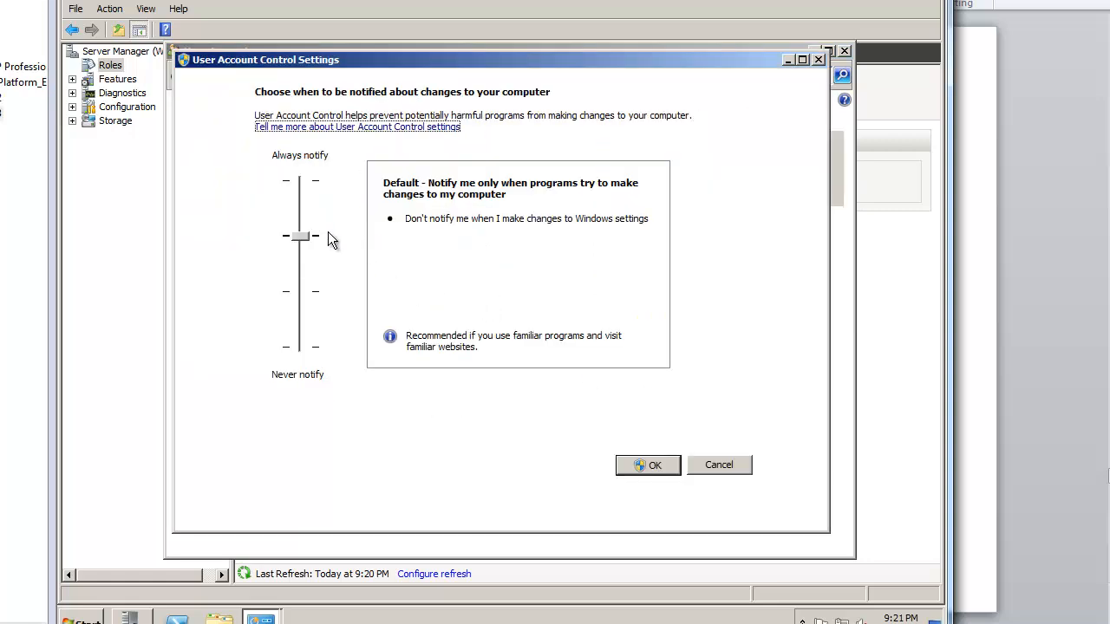
left_click_drag(299, 239, 309, 358)
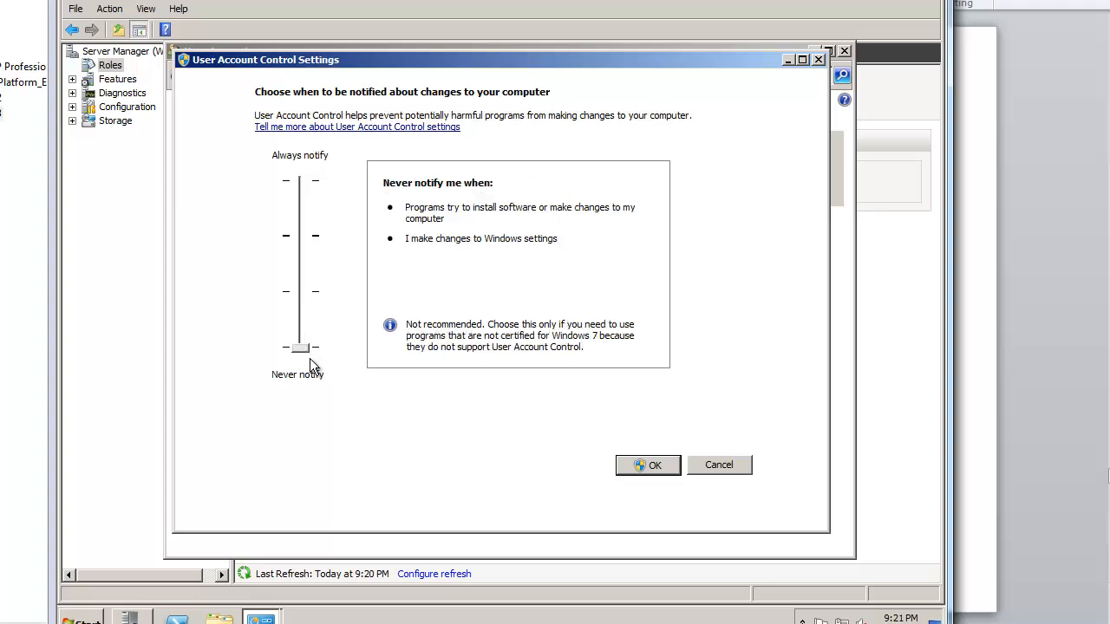
left_click(677, 472)
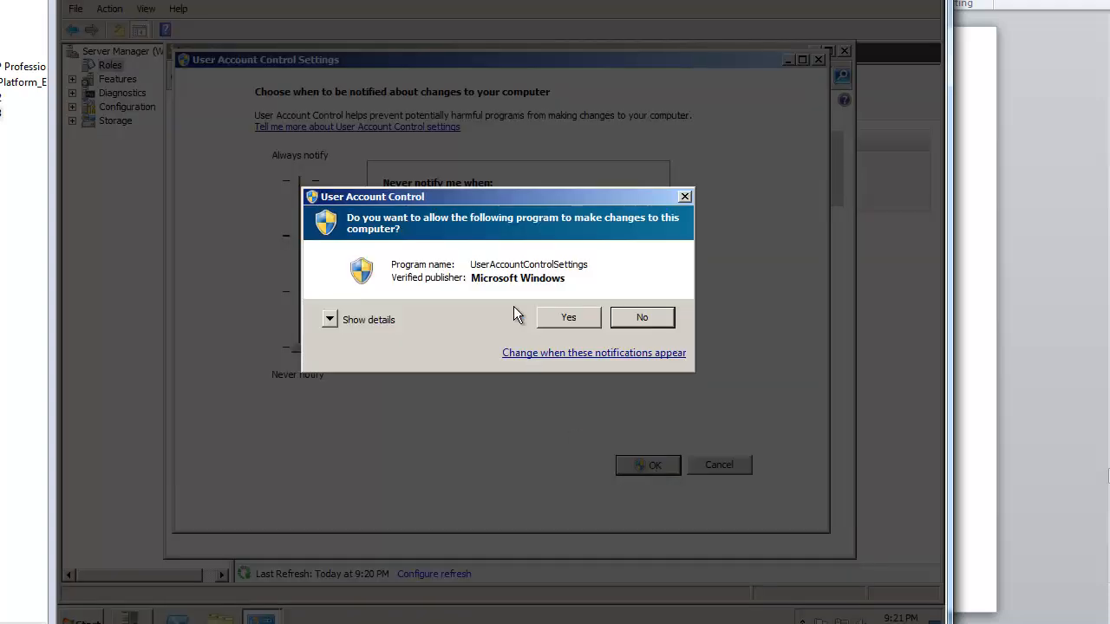
left_click(568, 321)
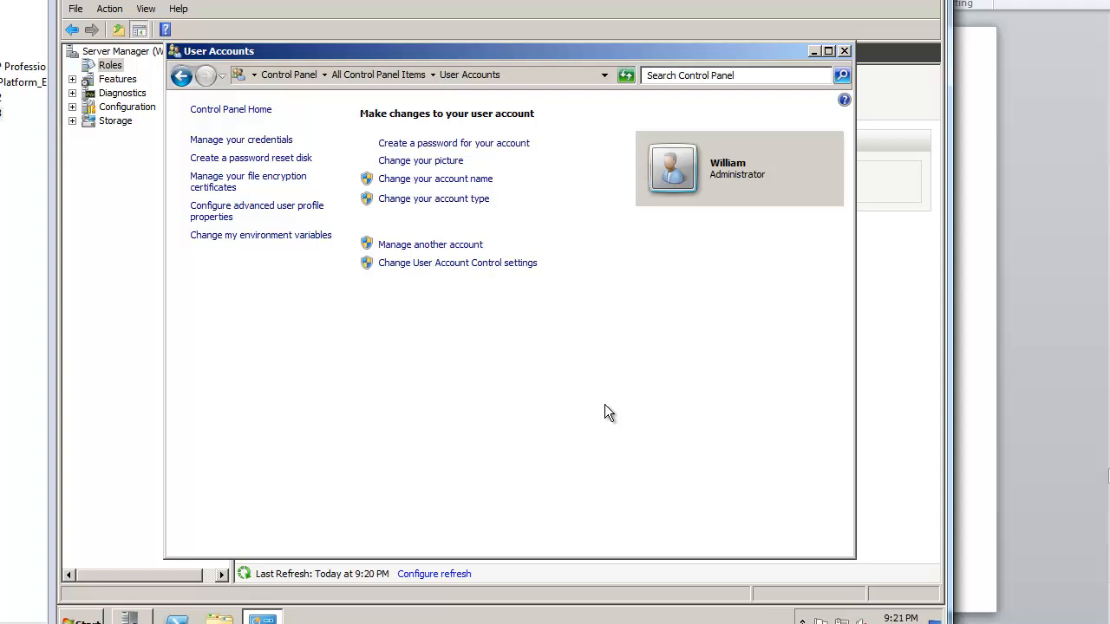
Step: Open Computer Management and list the users under Configuration > Local Users and Groups
left_click(843, 50)
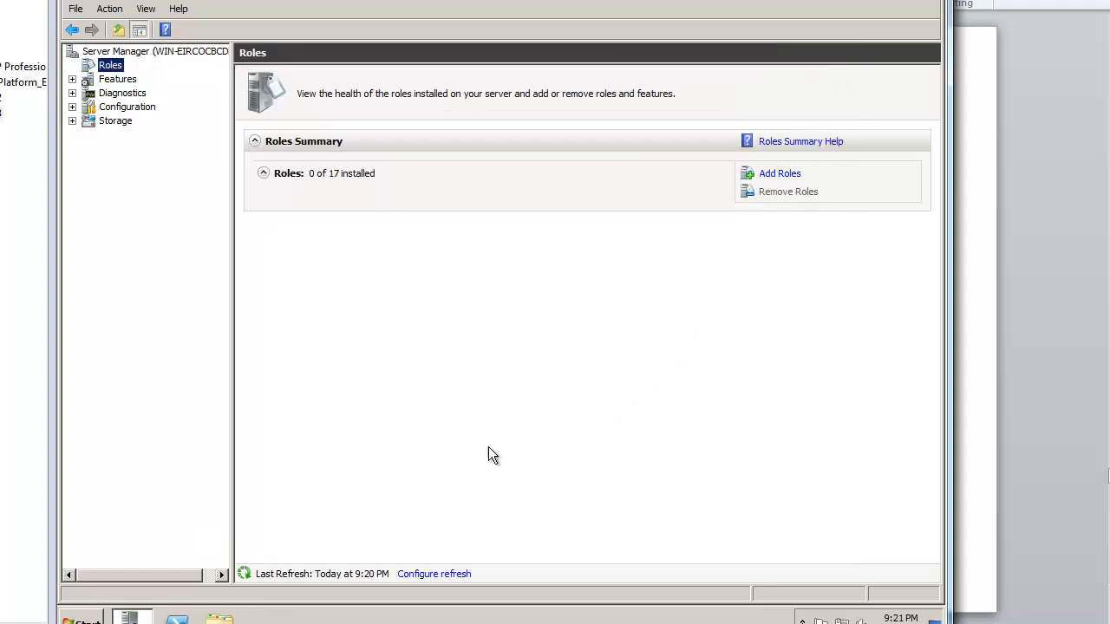
left_click(104, 616)
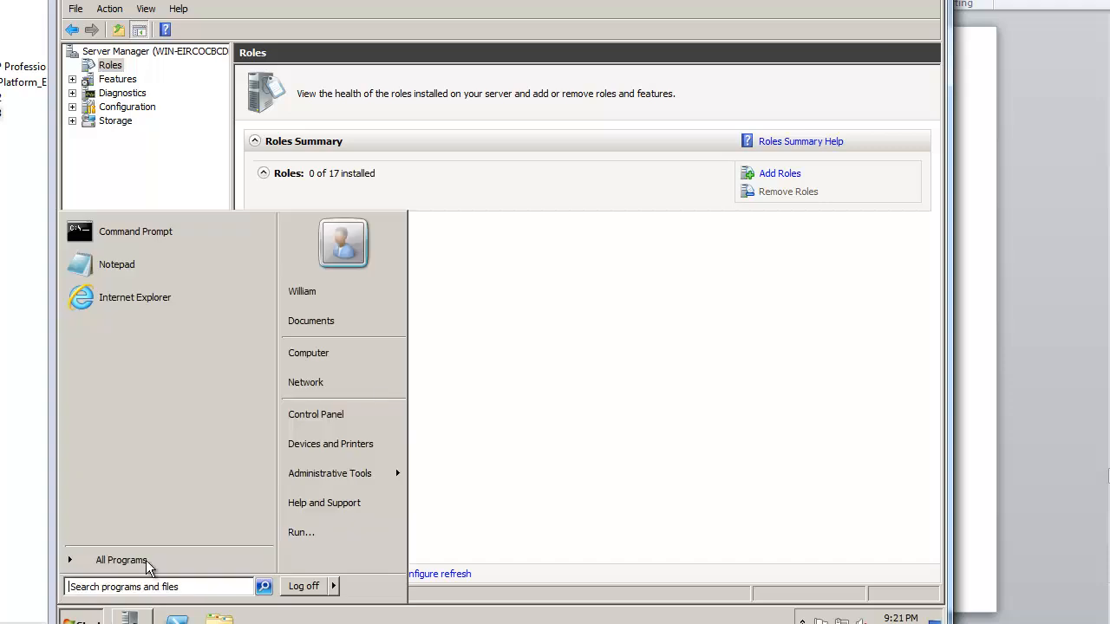
right_click(344, 365)
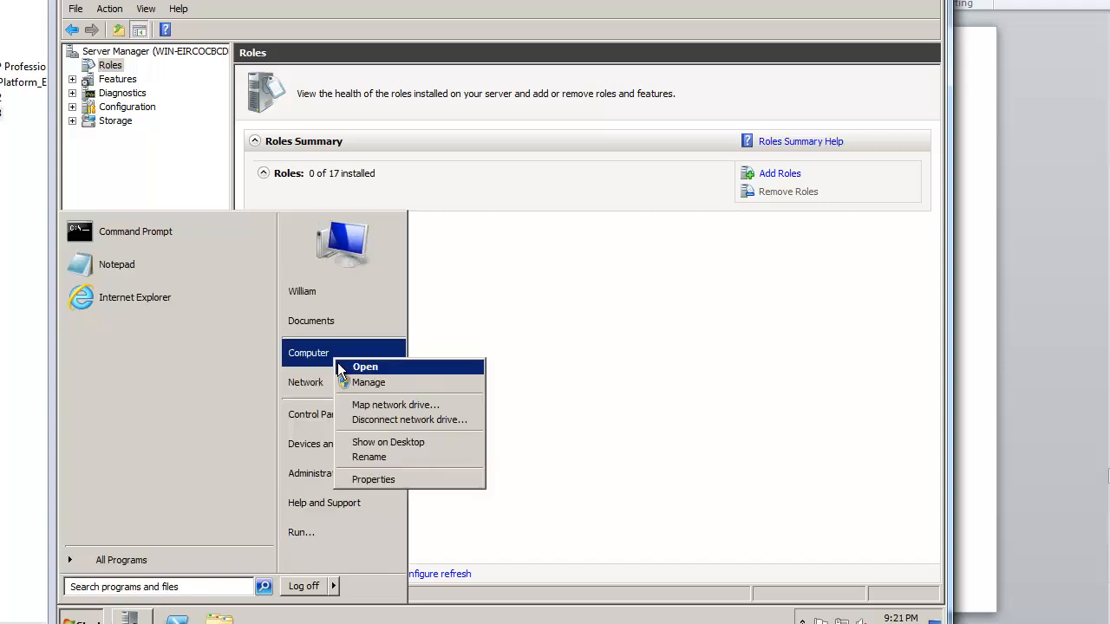
left_click(355, 383)
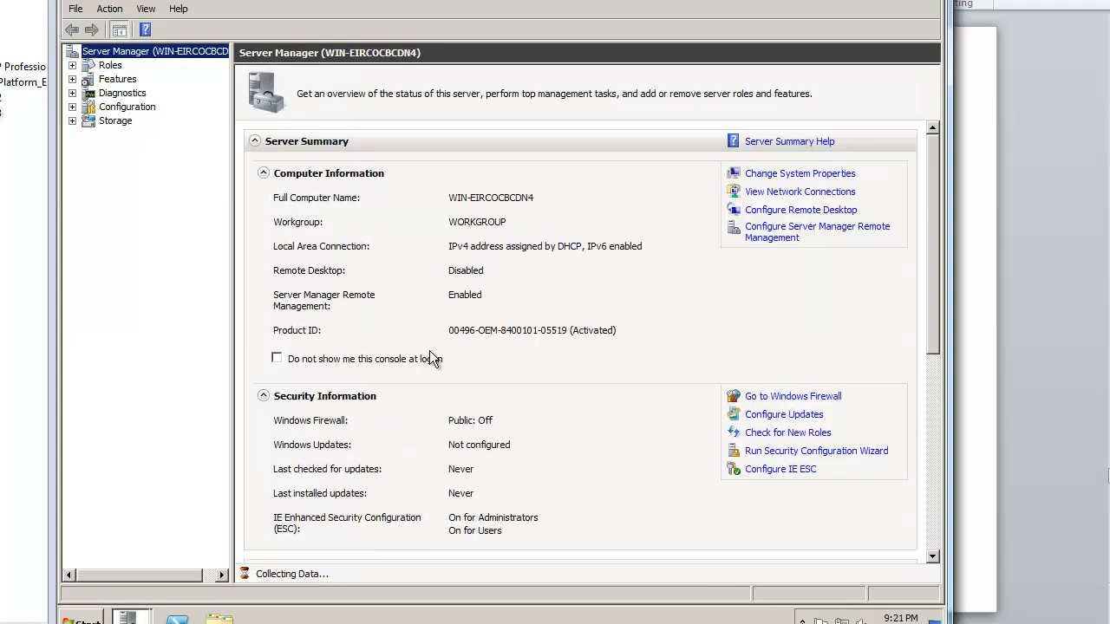
left_click(72, 107)
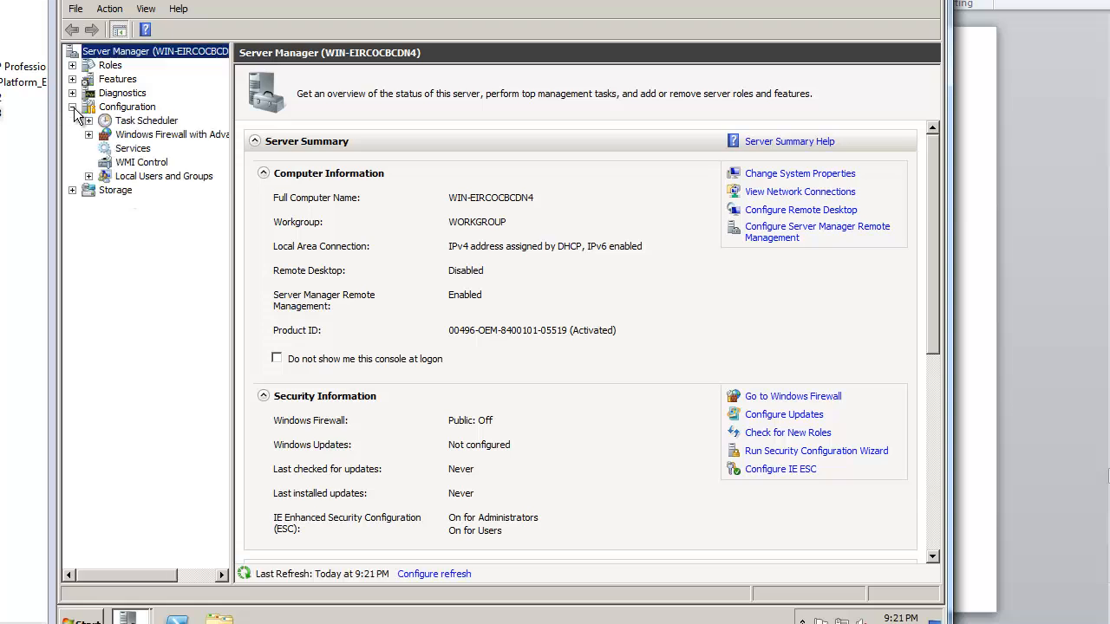
left_click(89, 176)
left_click(142, 190)
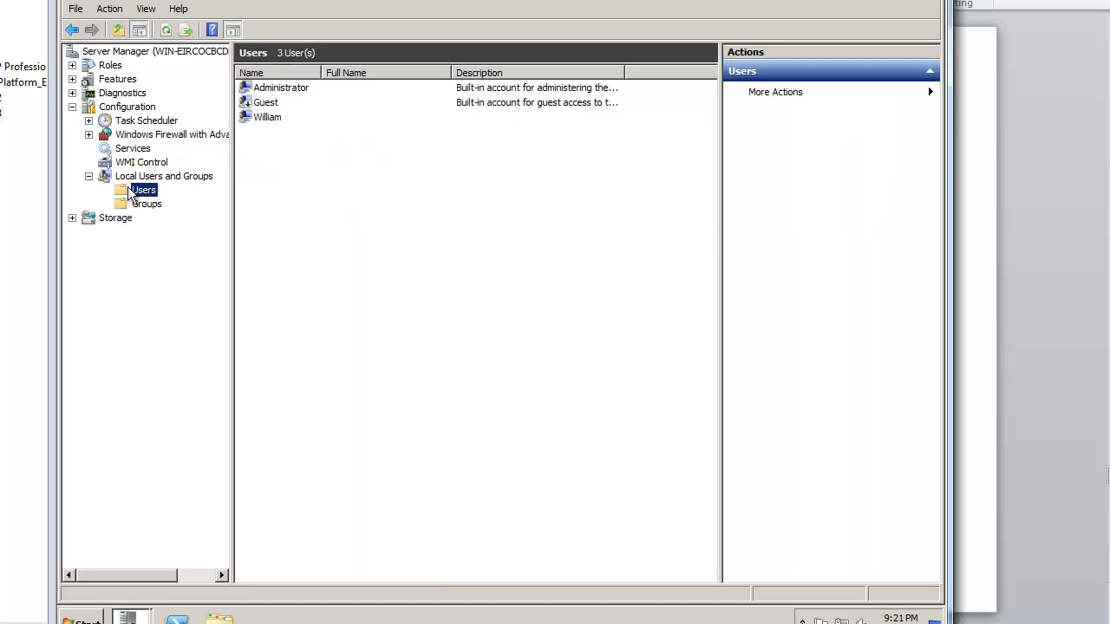
left_click(281, 90)
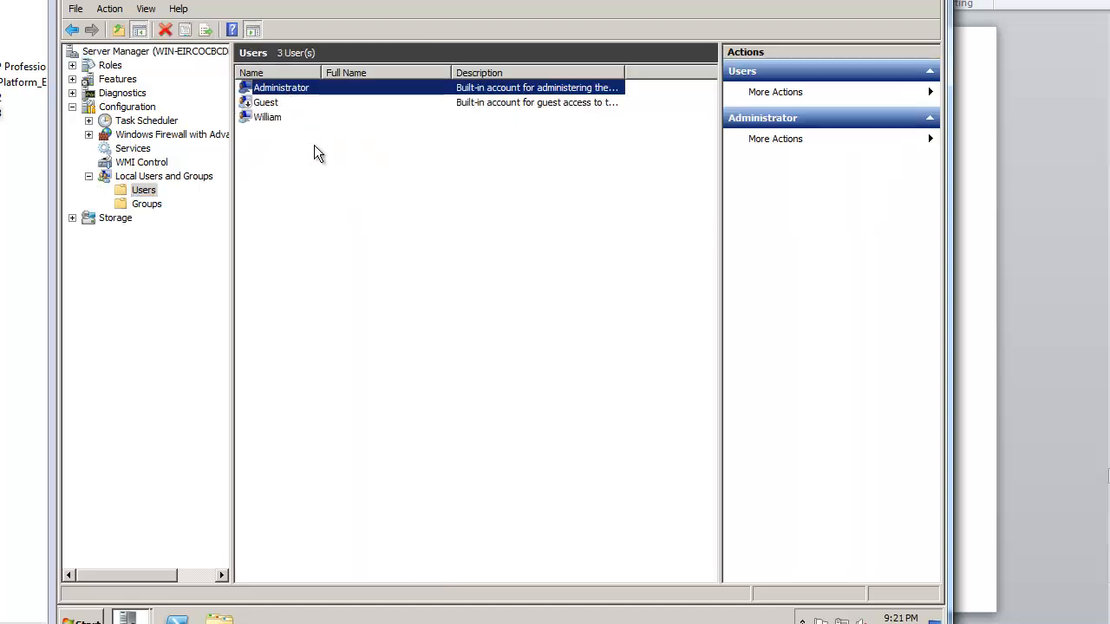
left_click(290, 119)
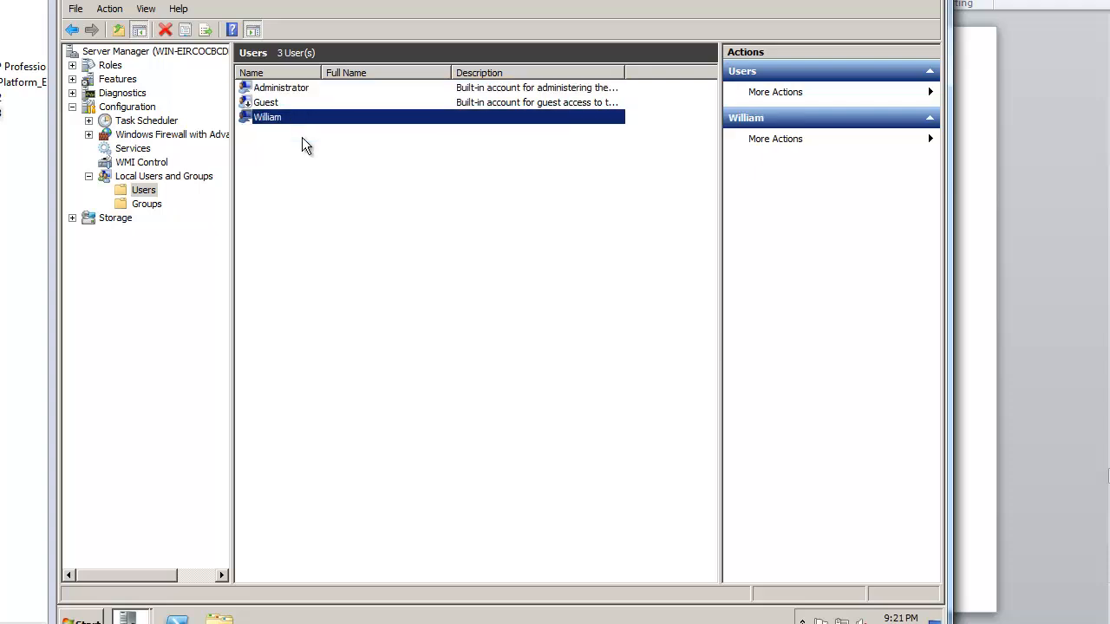
left_click(291, 90)
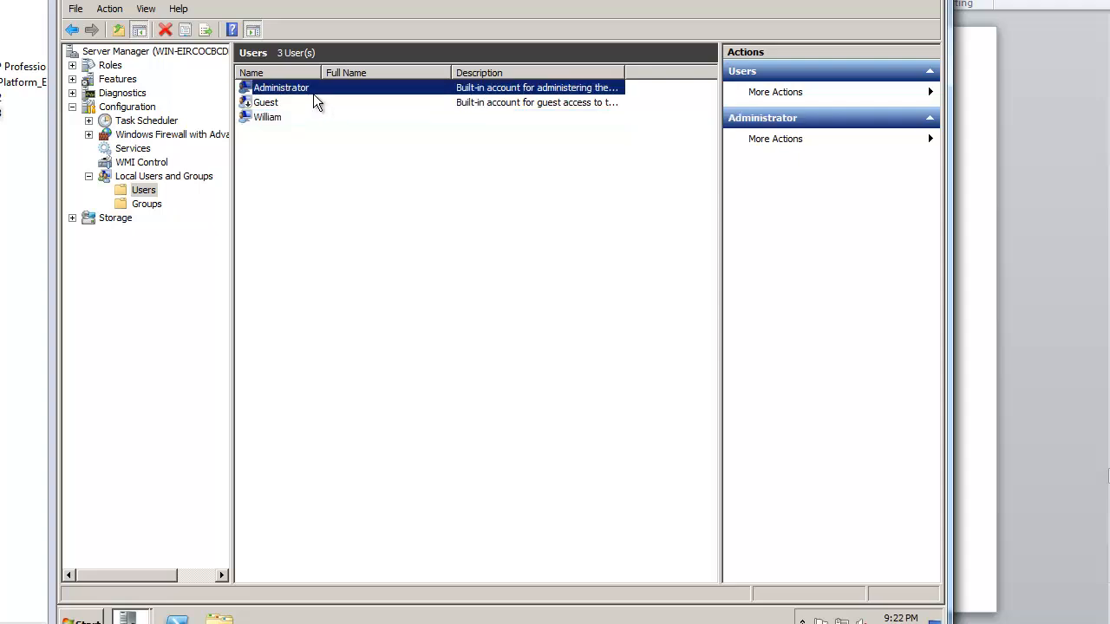
Step: Set a new password for the local Administrator account
right_click(312, 93)
left_click(327, 98)
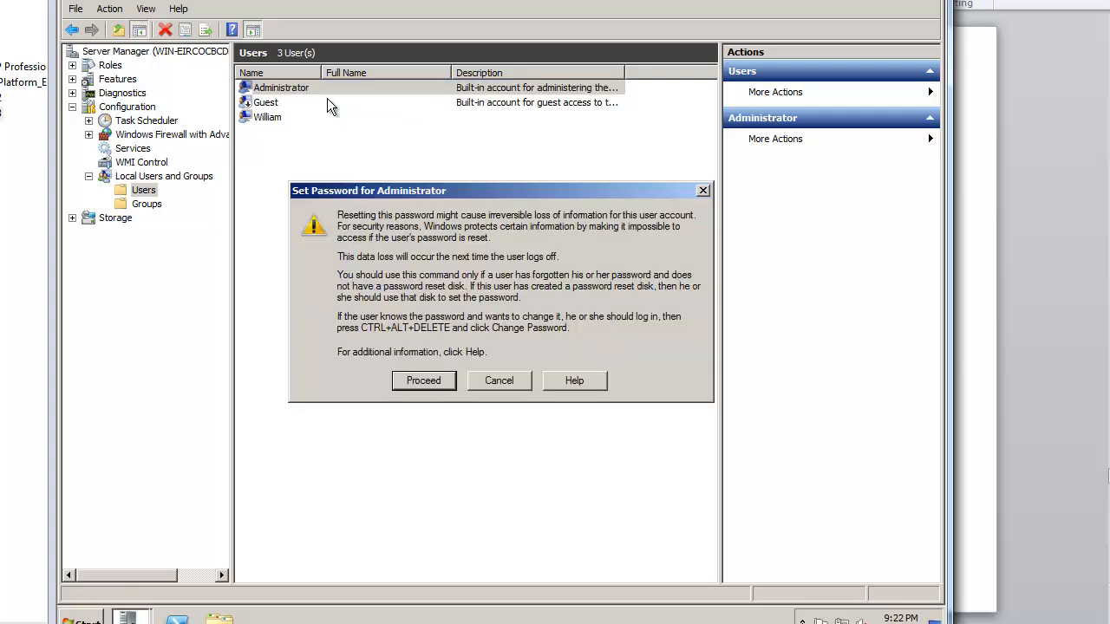
left_click(424, 380)
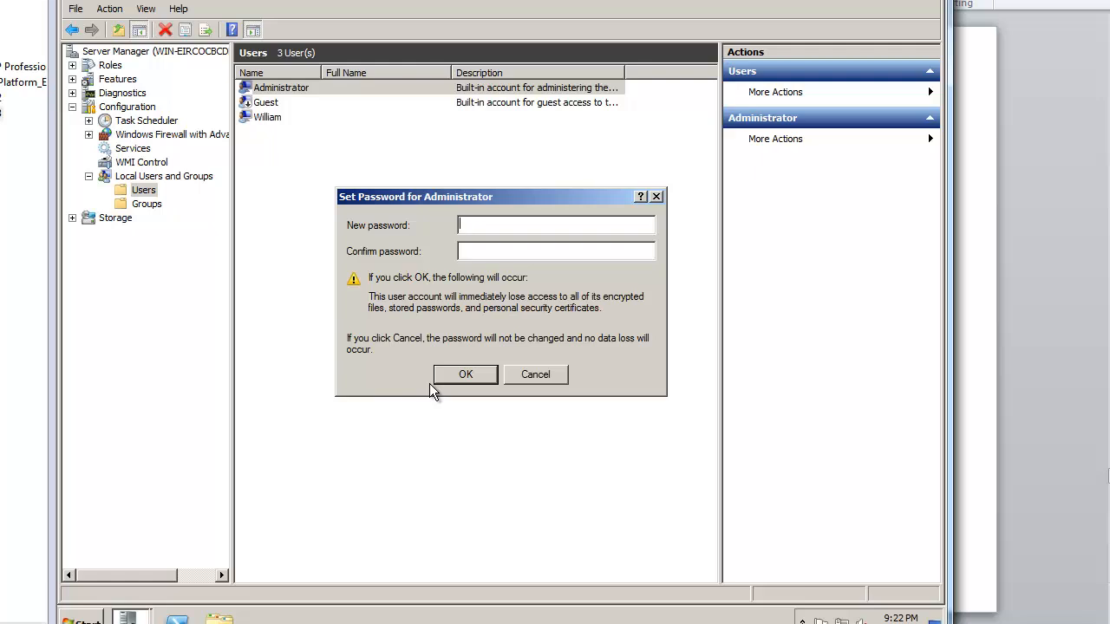
type("•••")
key("Return")
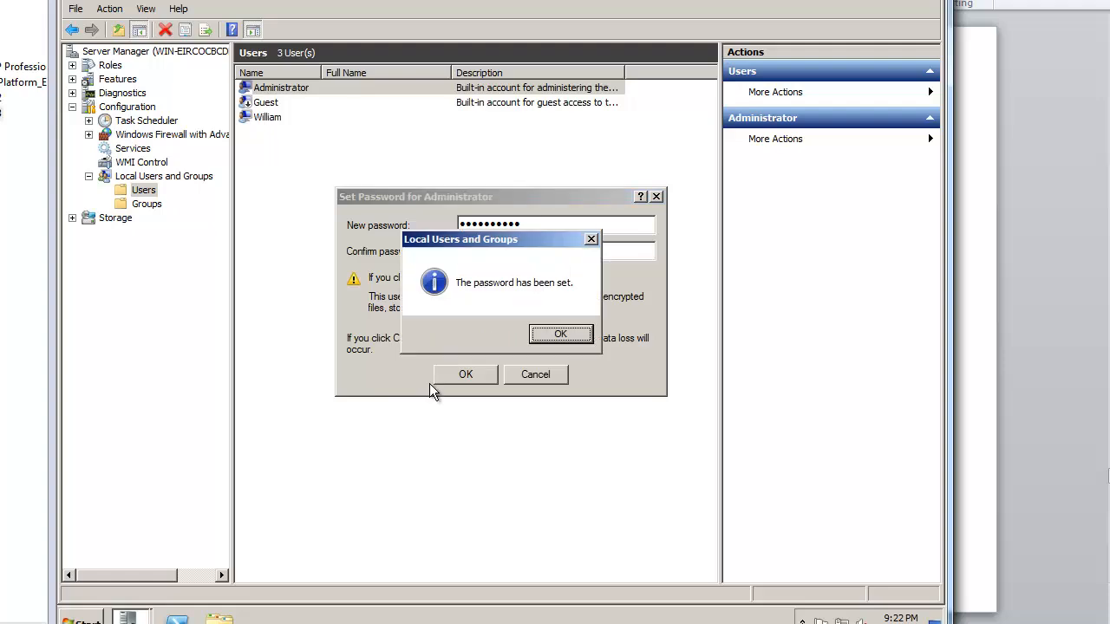
key("Return")
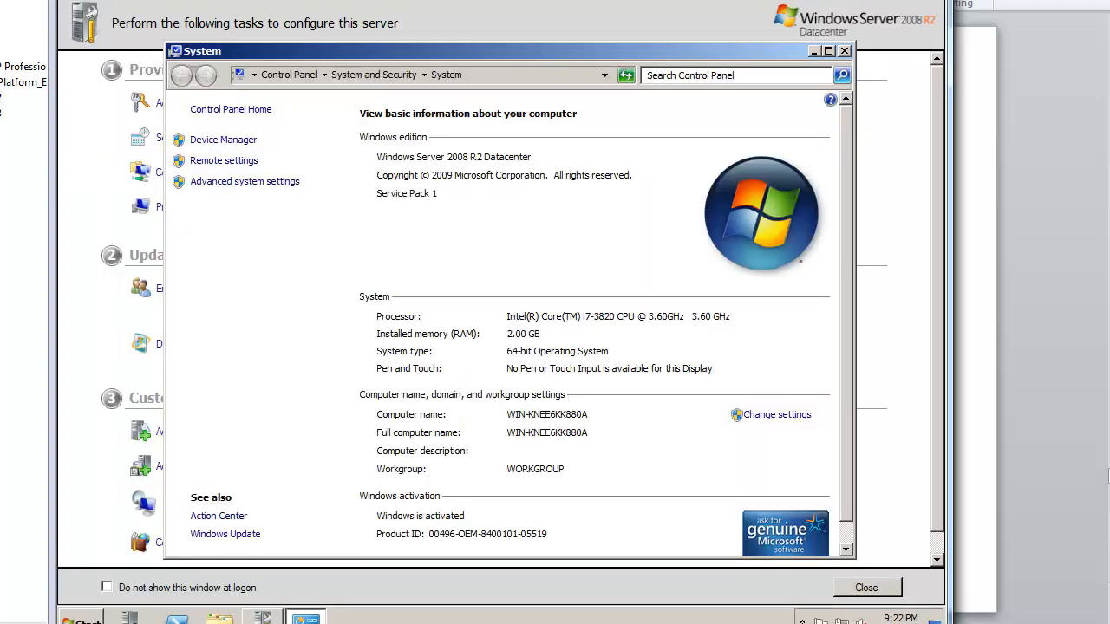
key("super")
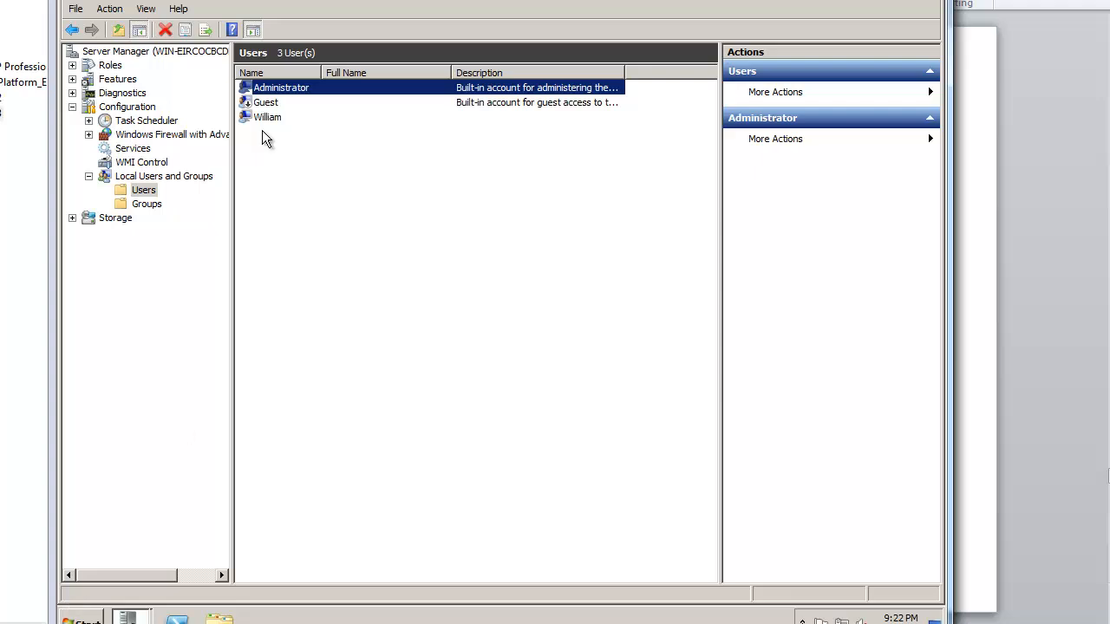
Step: Change the computer name to meetupdc03 in System Properties and restart now
left_click(96, 619)
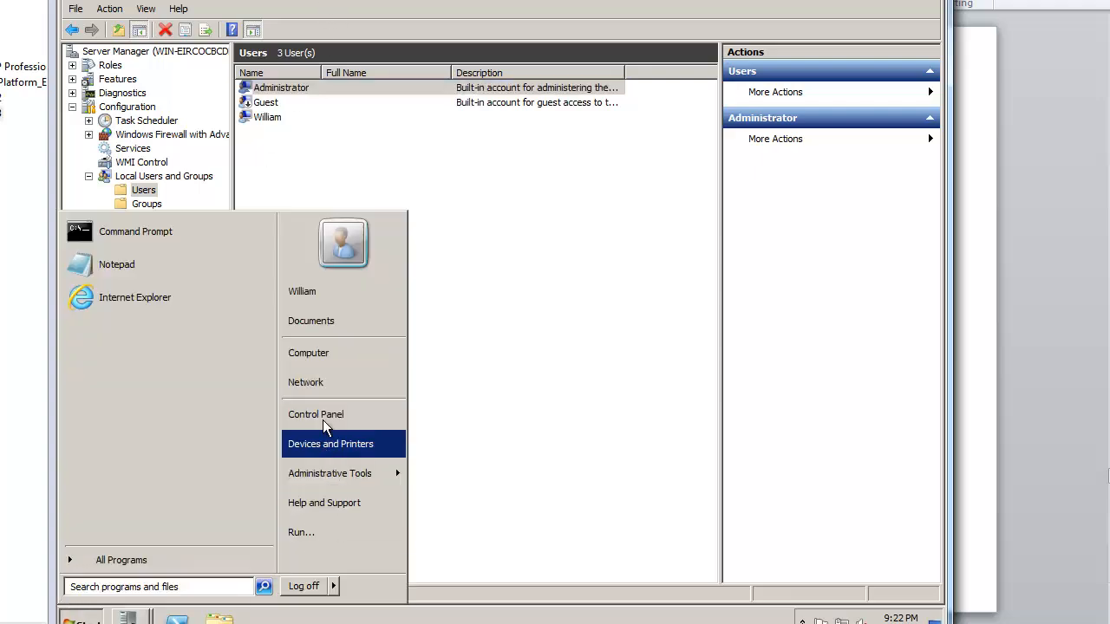
right_click(329, 364)
left_click(410, 476)
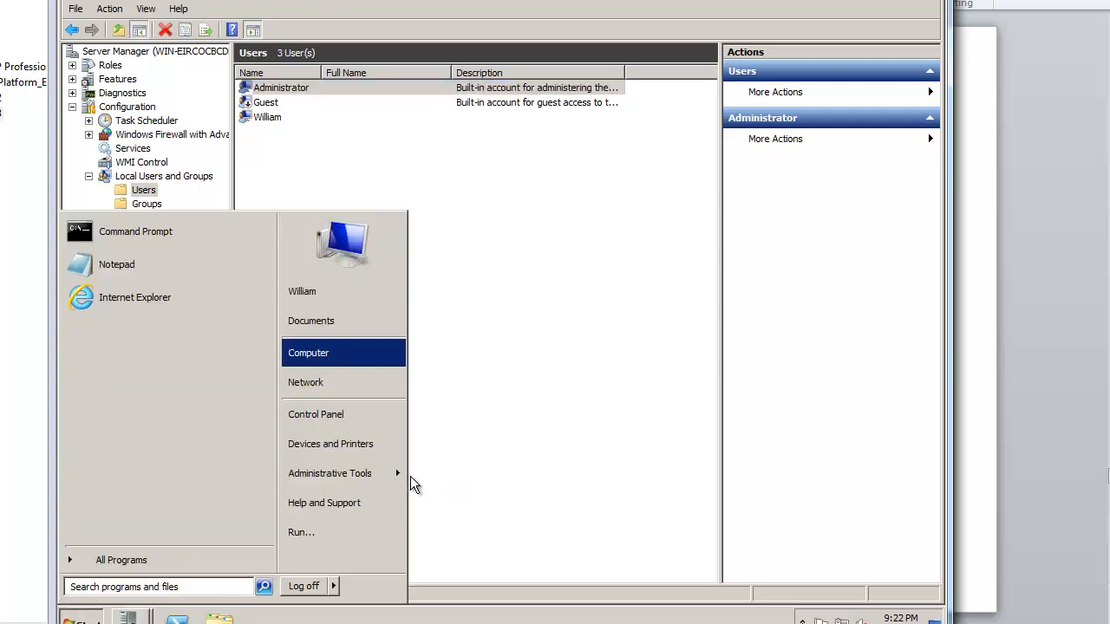
left_click(777, 417)
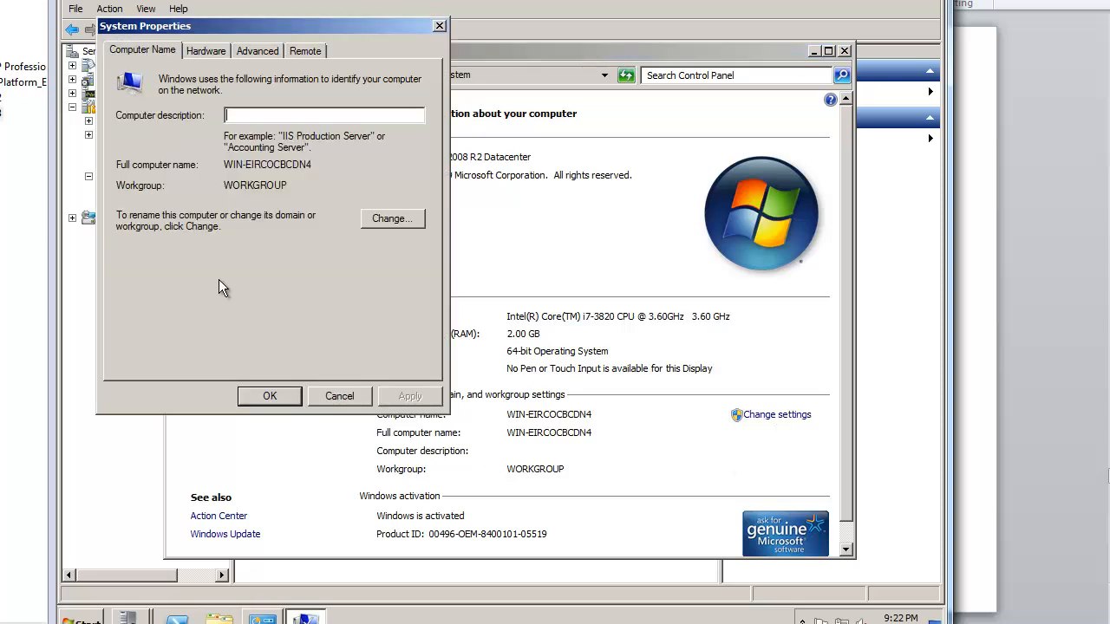
left_click(362, 220)
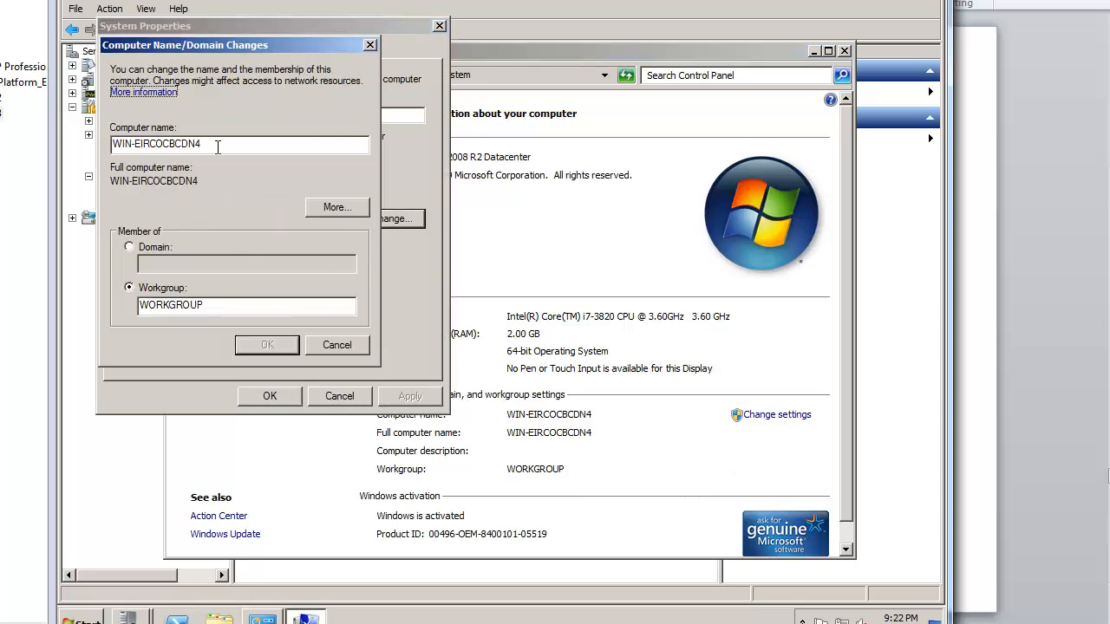
left_click_drag(218, 147, 103, 145)
type("meetupdc03")
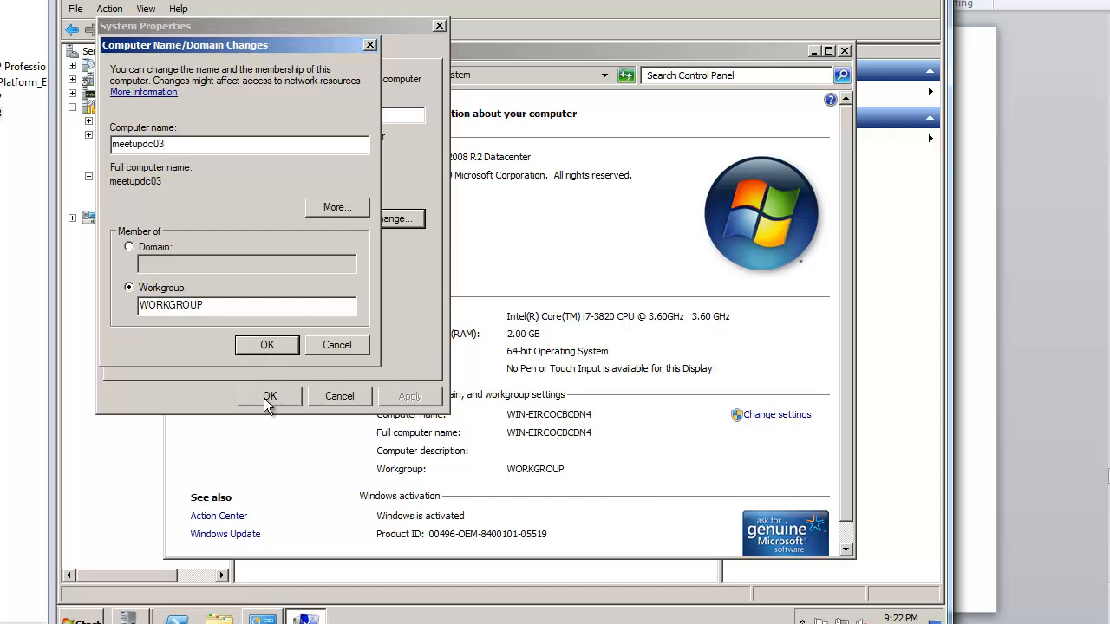
left_click(267, 346)
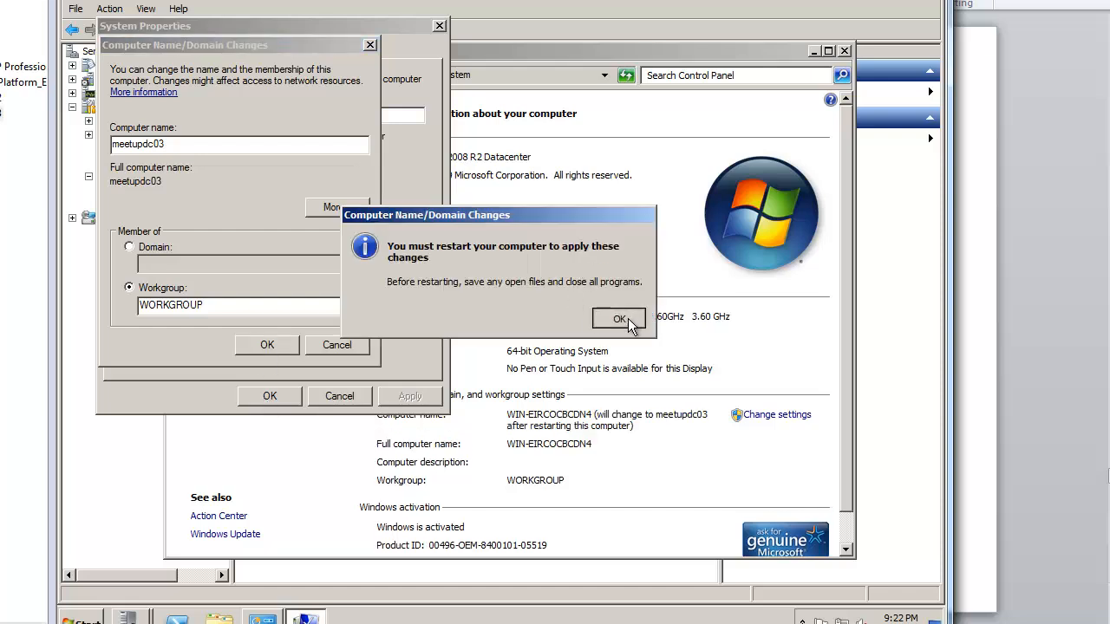
left_click(619, 319)
left_click(282, 395)
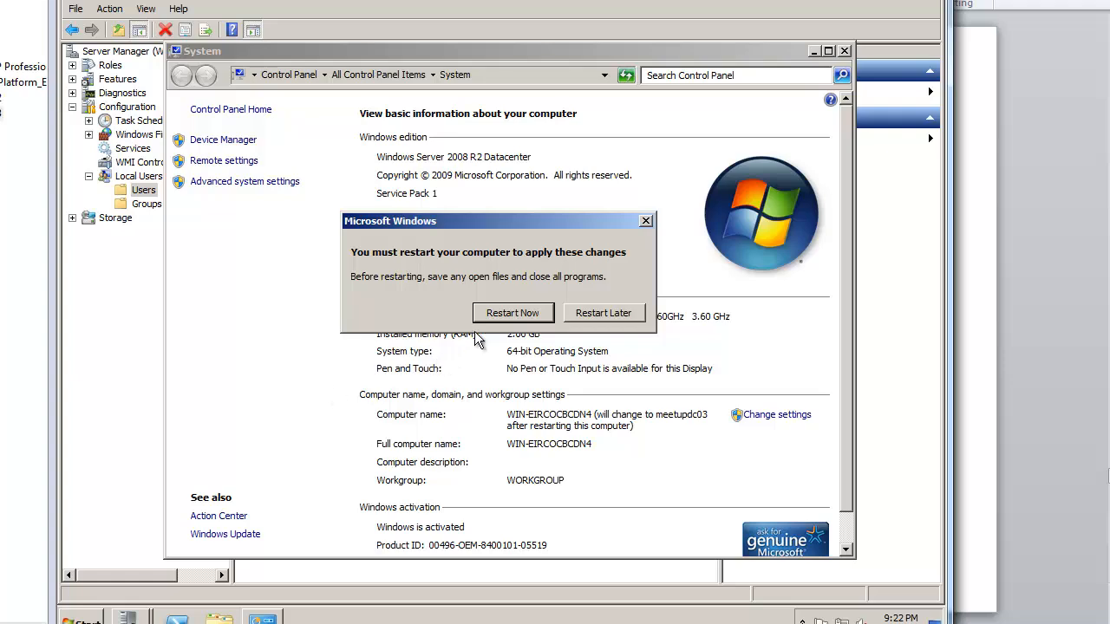
left_click(511, 313)
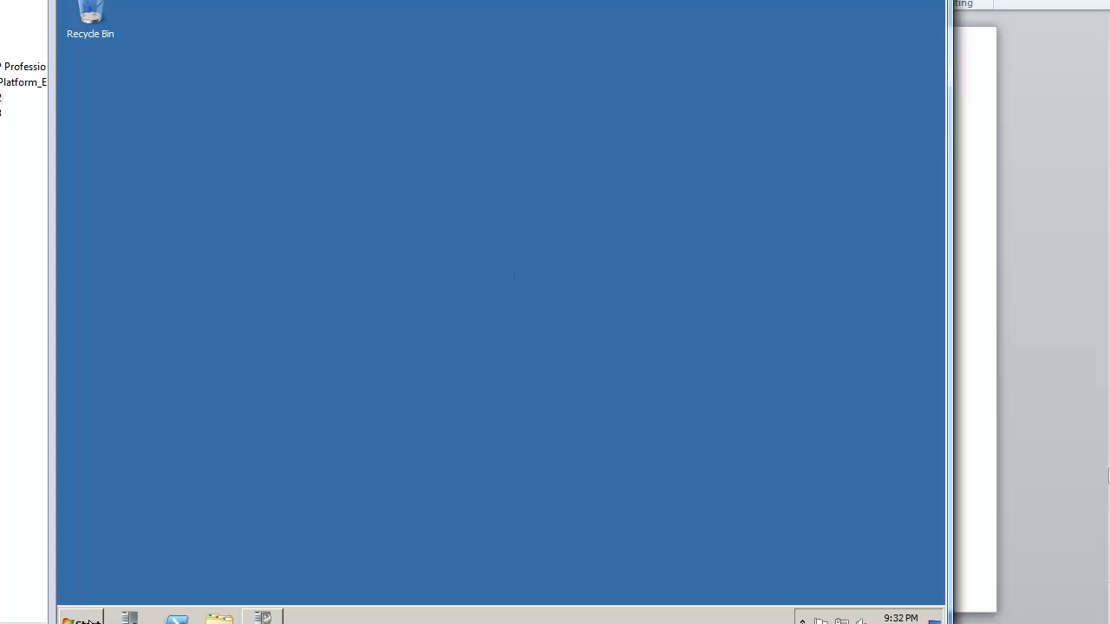
Step: Run dcpromo to launch the AD DS Installation Wizard and move the other window aside
left_click(81, 618)
left_click(304, 533)
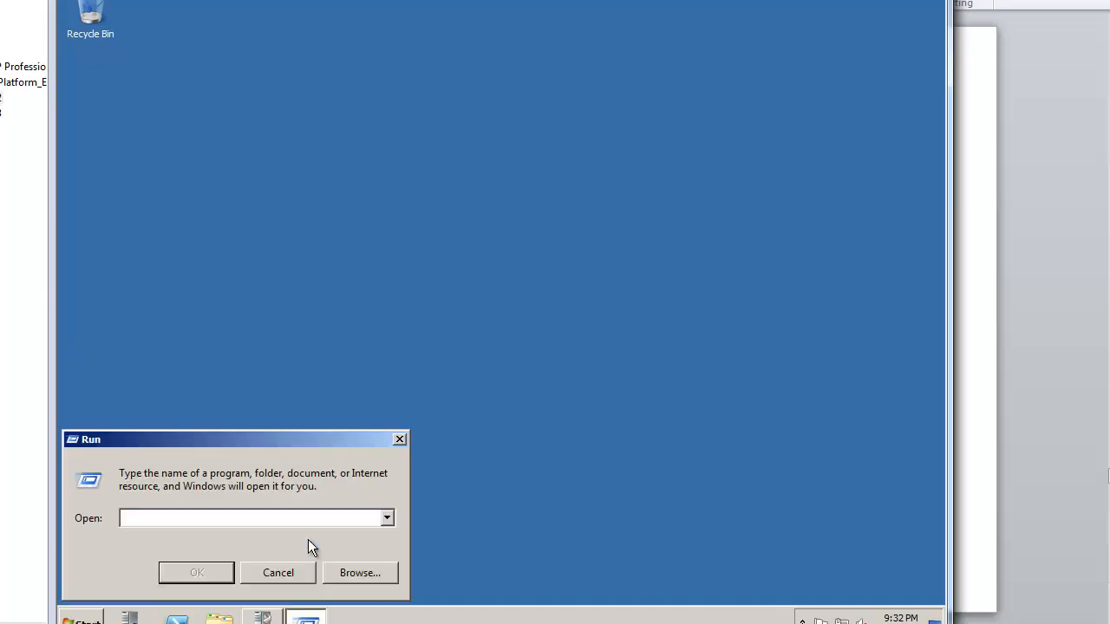
type("dcpromo")
key("Return")
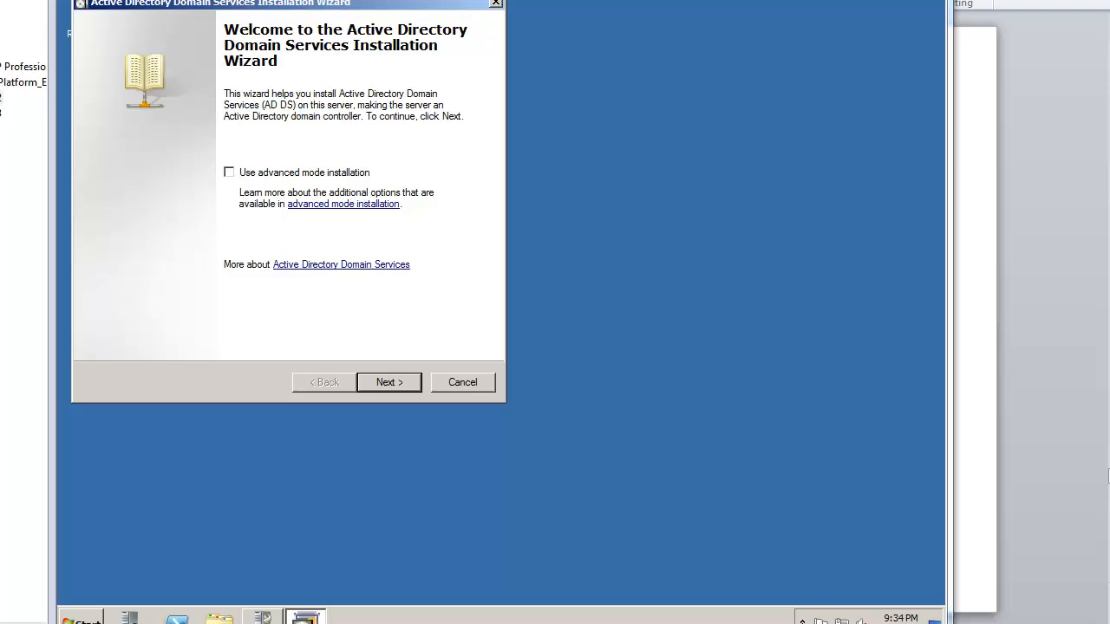
key("alt+Tab")
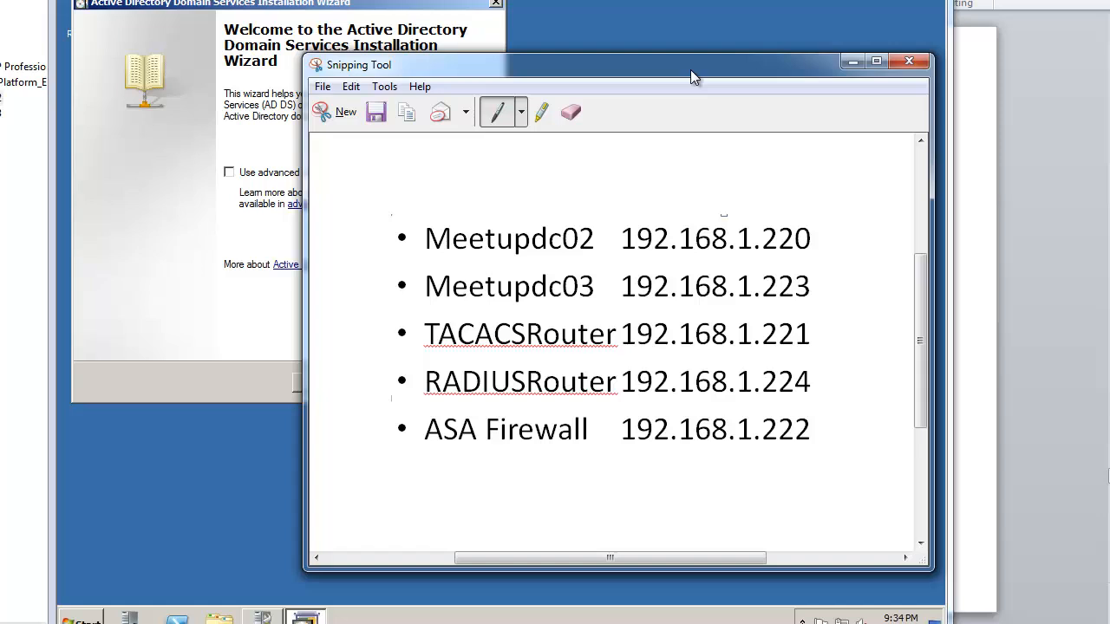
left_click_drag(690, 69, 1109, 0)
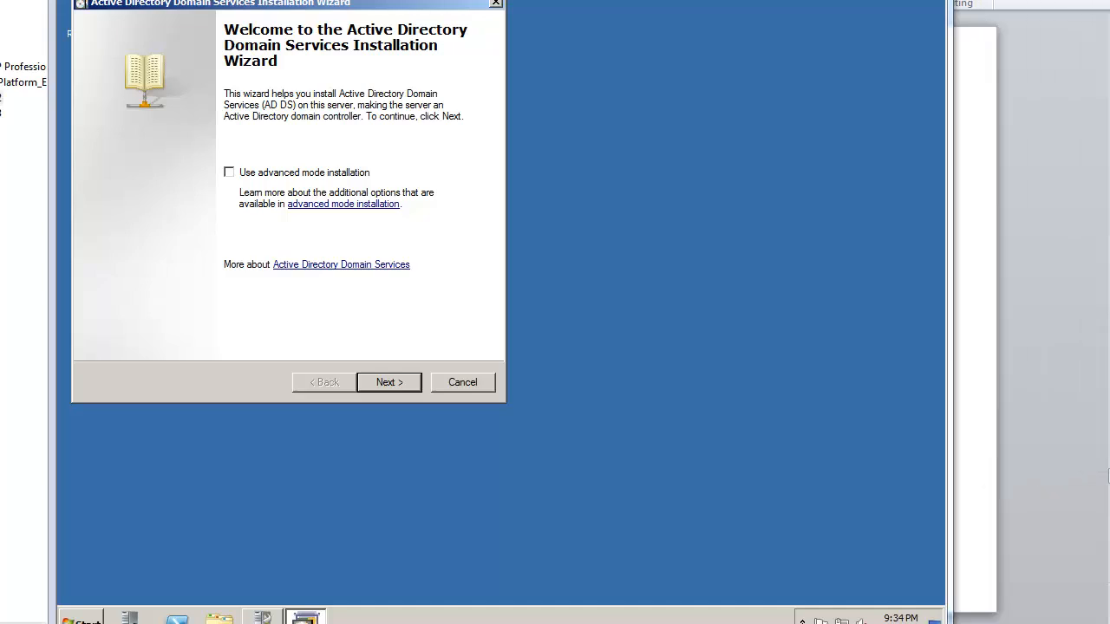
key("super")
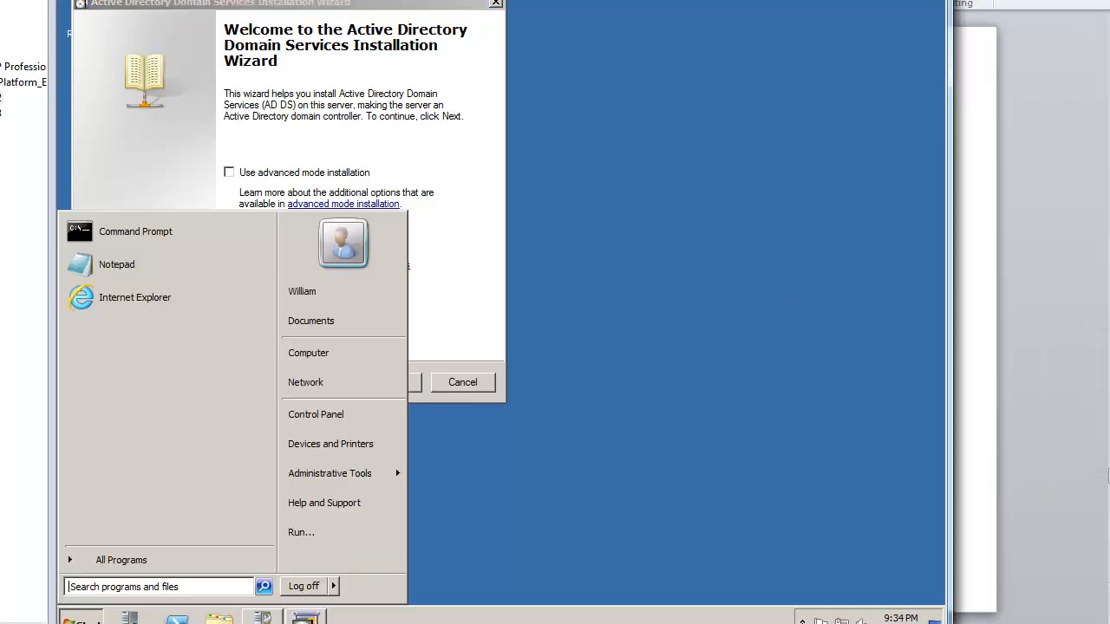
Step: Run ncpa.cpl and turn off IPv6 on the Local Area Connection
left_click(324, 541)
type("ncp")
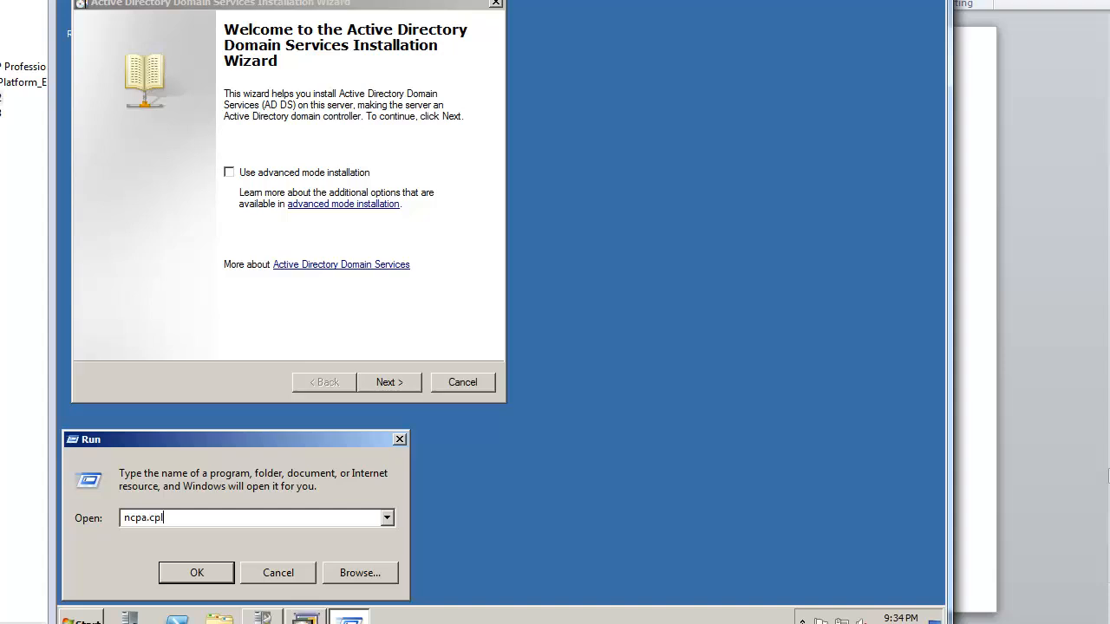
type("a.cpl")
key("Return")
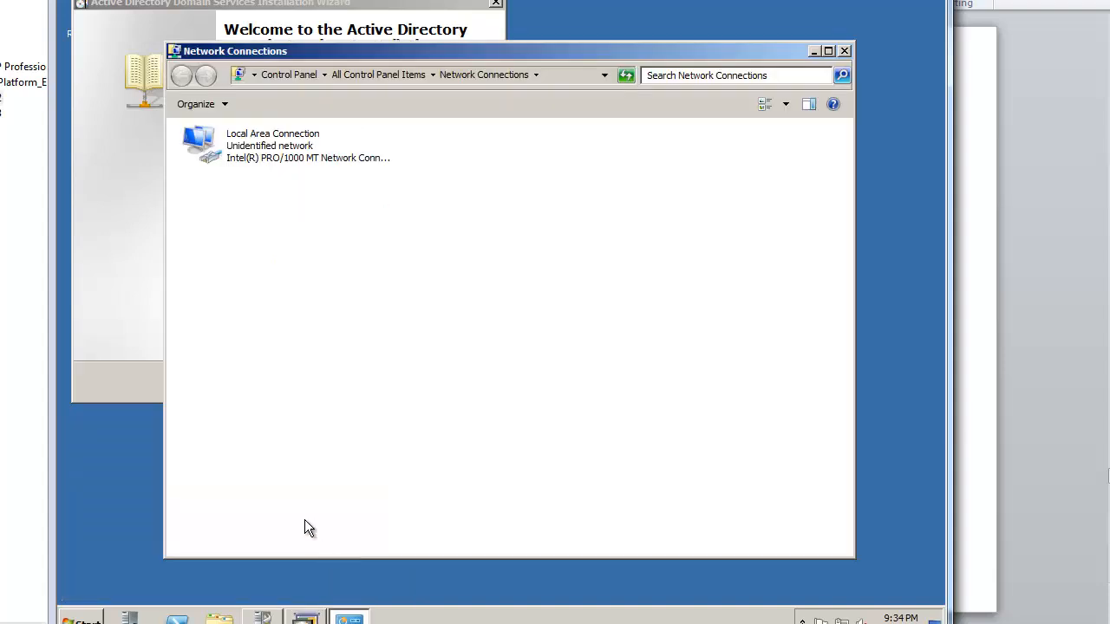
right_click(285, 151)
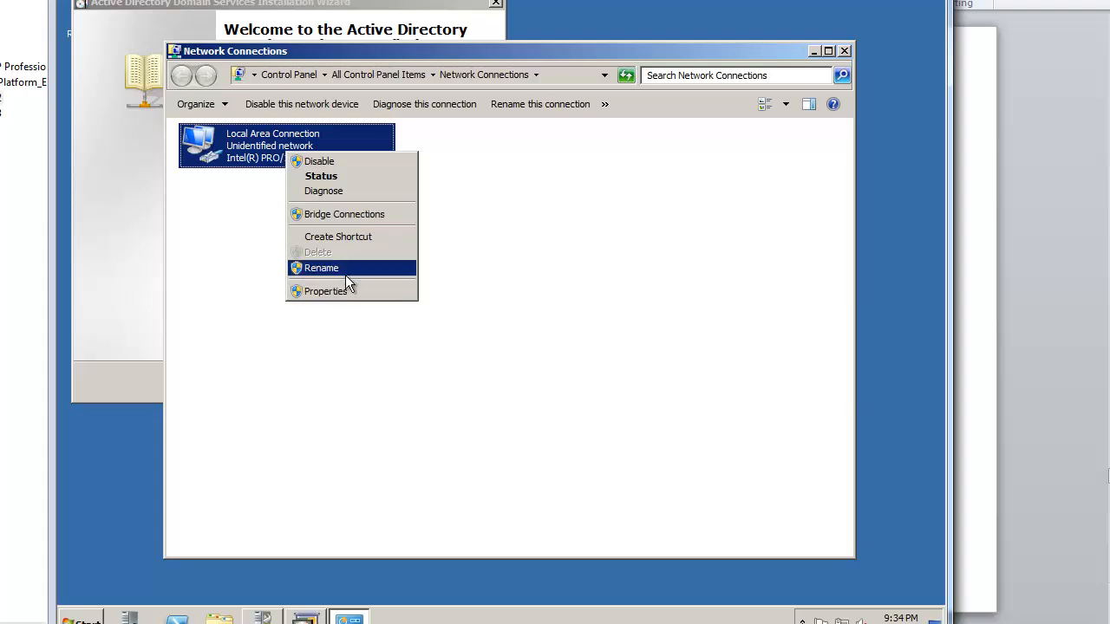
left_click(350, 292)
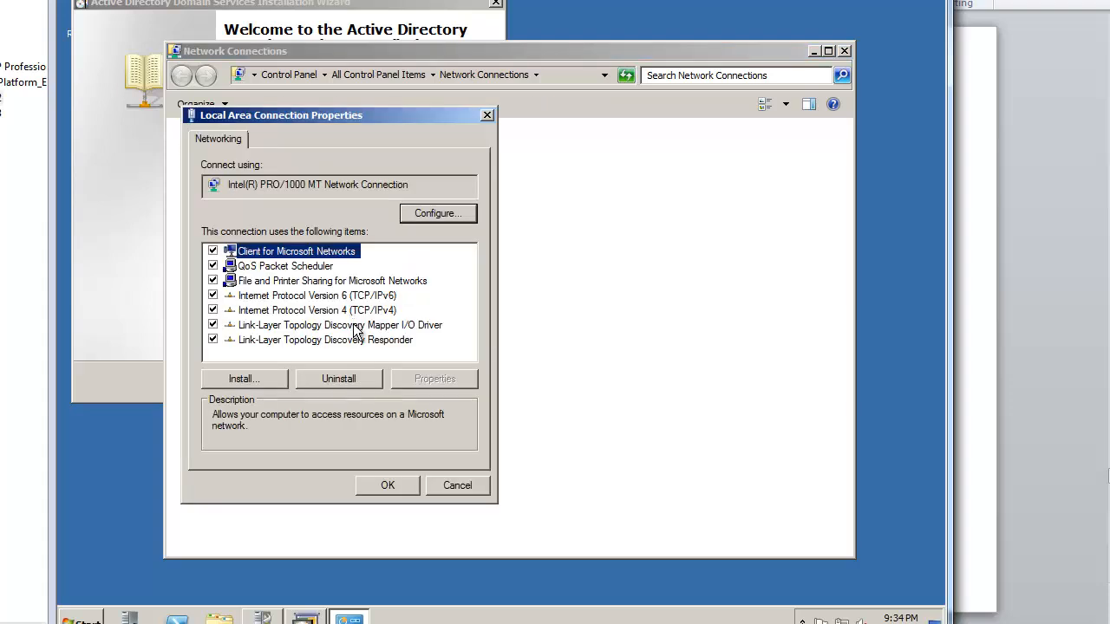
left_click(219, 295)
Step: Give IPv4 static address 192.168.1.220, mask 255.255.255.0 and preferred DNS 192.168.1.220
left_click(331, 312)
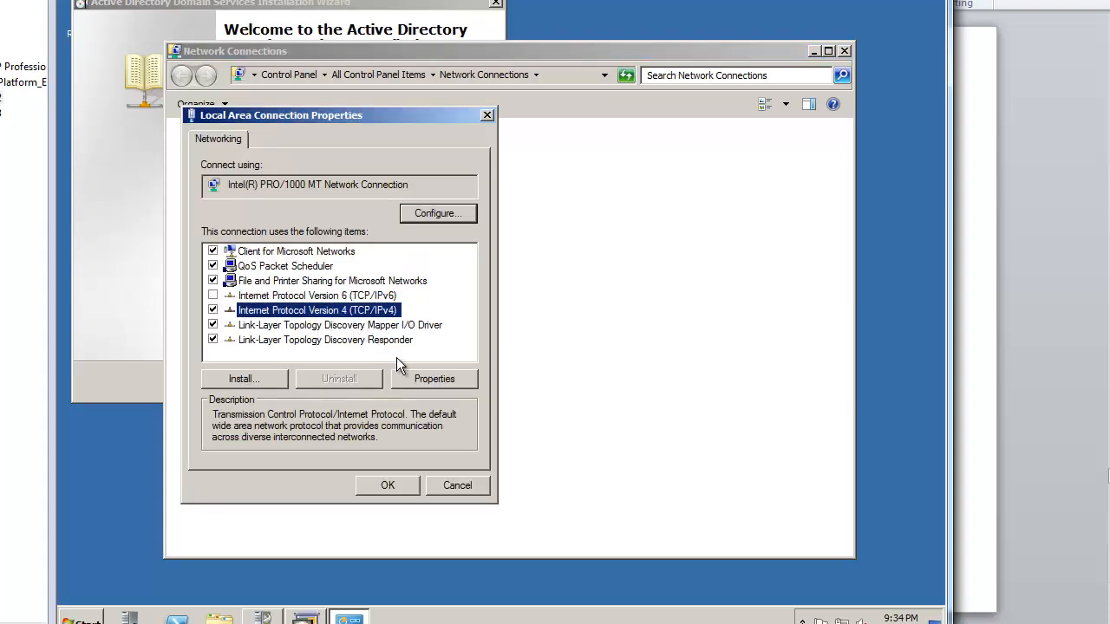
left_click(414, 375)
left_click(355, 297)
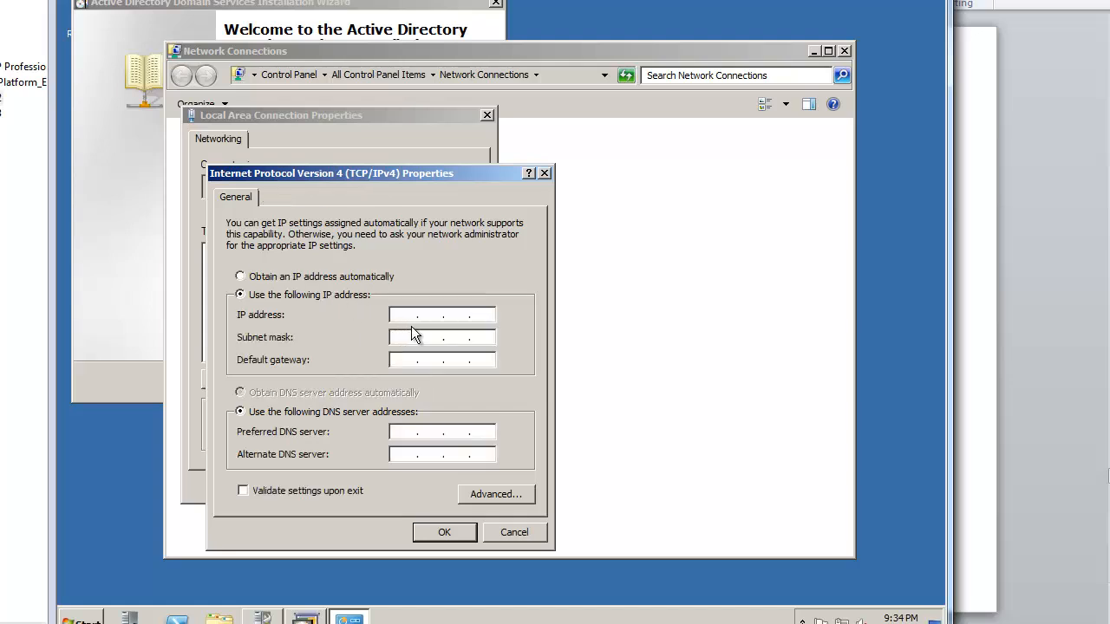
type("192 . 168")
key("Tab")
key("Tab")
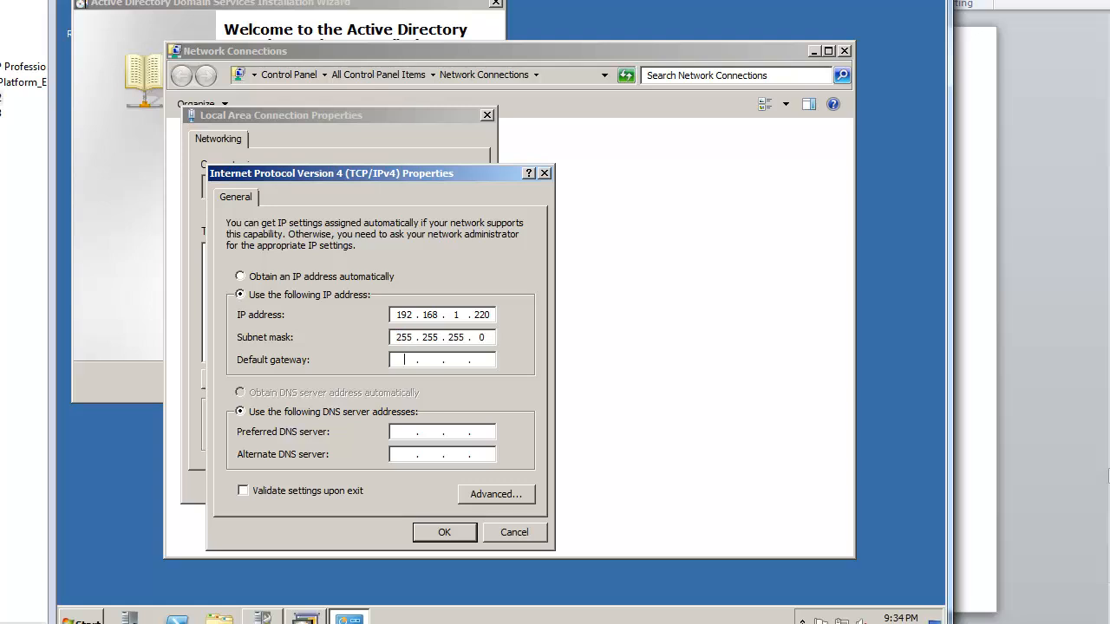
type("19")
key("Tab")
key("Tab")
type("192.168.1.220")
left_click(444, 532)
left_click(387, 485)
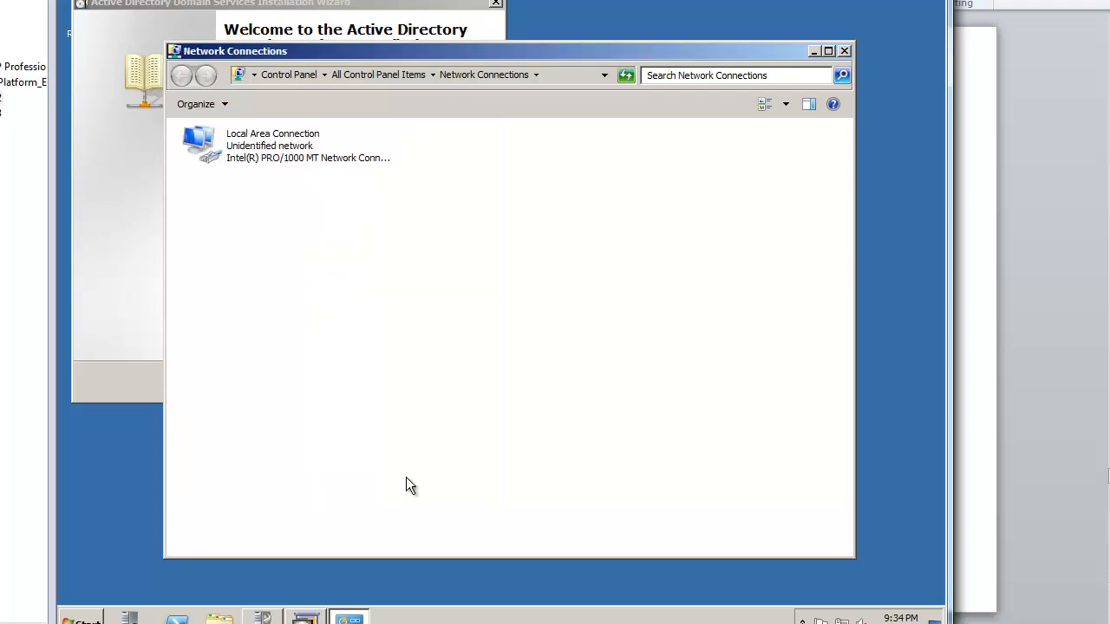
Step: On meetupdc03, run ncpa.cpl and open the Local Area Connection properties
left_click(346, 1)
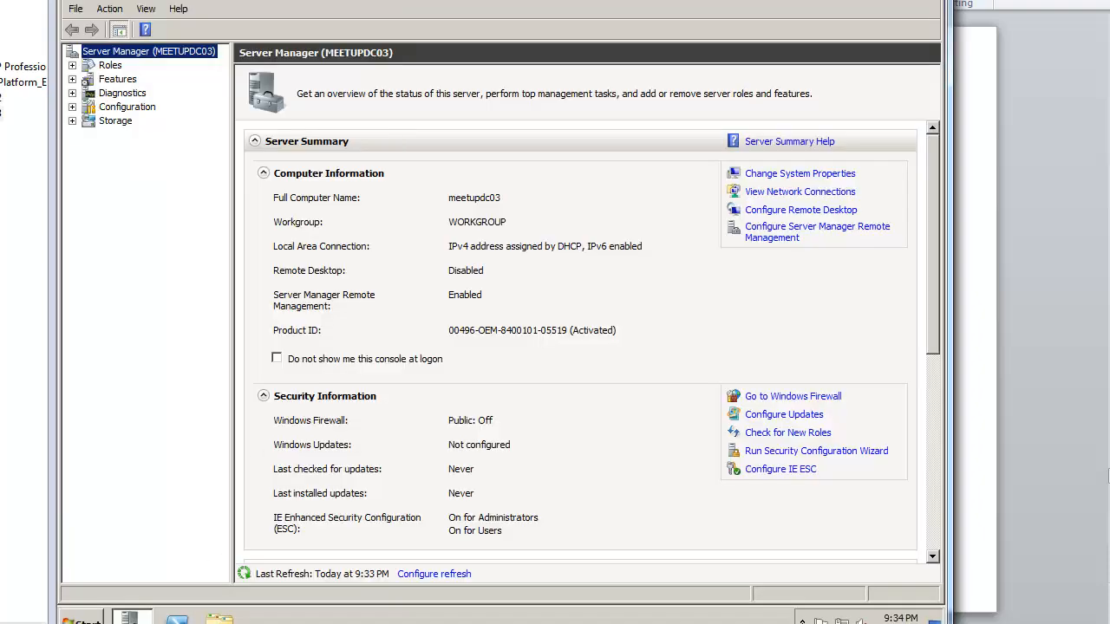
left_click(83, 620)
left_click(300, 532)
type("ncpacp")
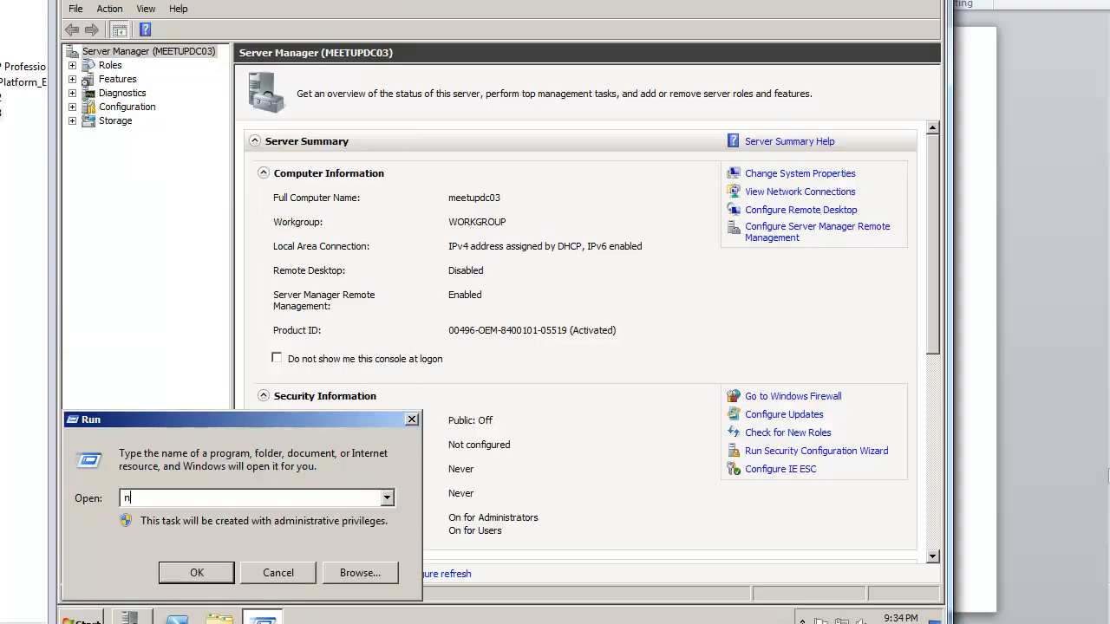
key("BackSpace")
key("BackSpace")
key("Return")
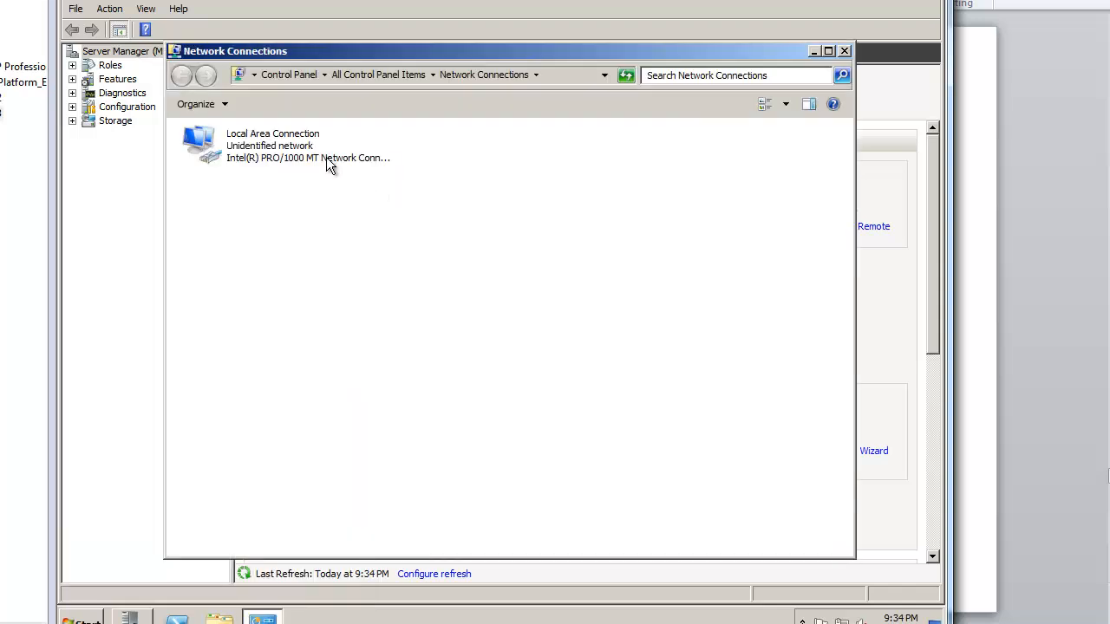
right_click(328, 160)
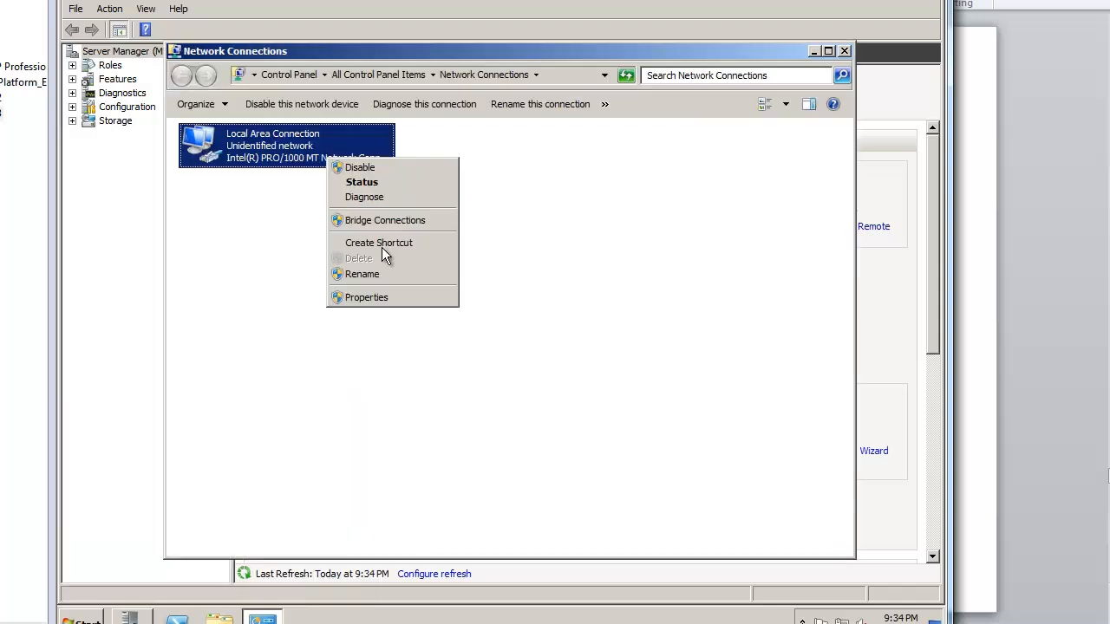
left_click(360, 296)
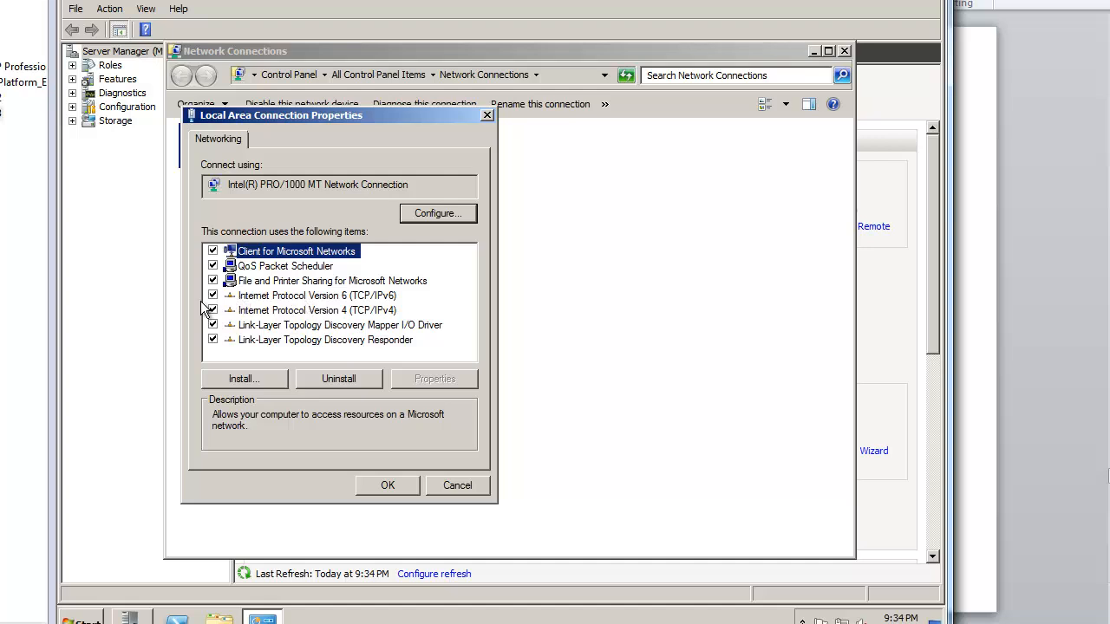
left_click(227, 295)
Step: Set IPv4 to static 192.168.1.223, mask 255.255.255.0, with DNS server 192.168.1.220
left_click(265, 310)
left_click(446, 378)
left_click(345, 295)
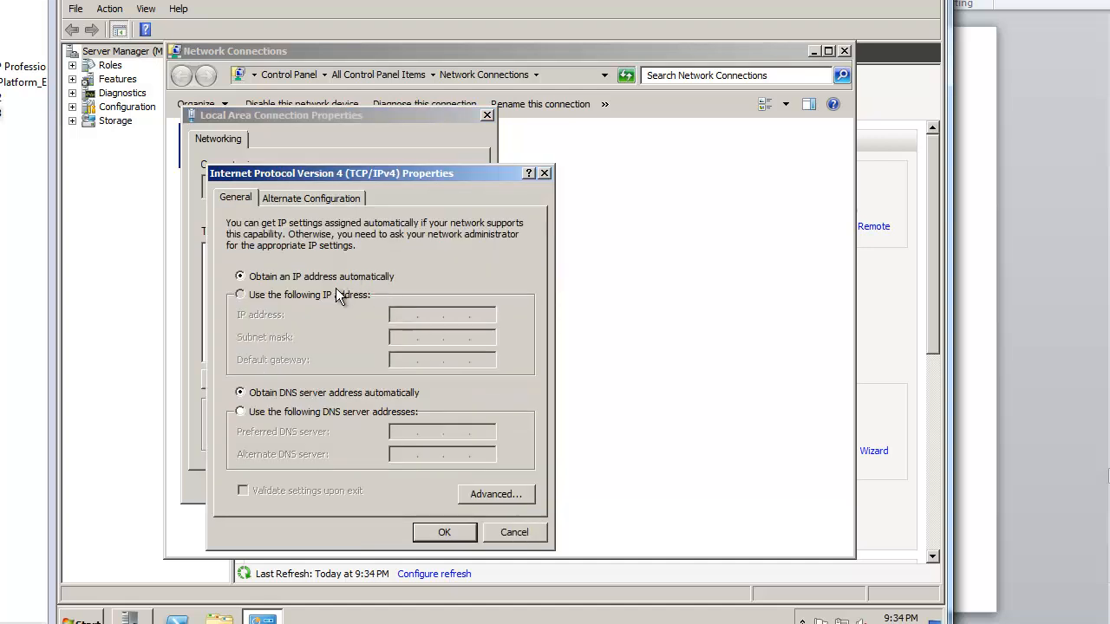
left_click(404, 316)
type("192.168.")
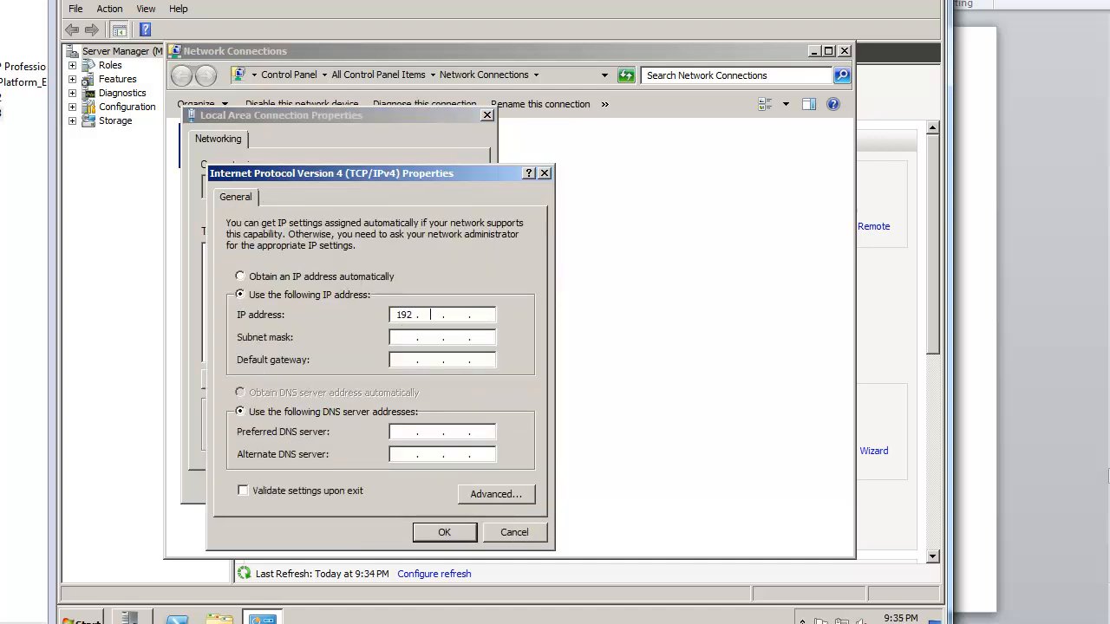
type("1.223")
key("Tab")
key("Tab")
key("Tab")
key("Tab")
type("192 . 168 . 1 . 220")
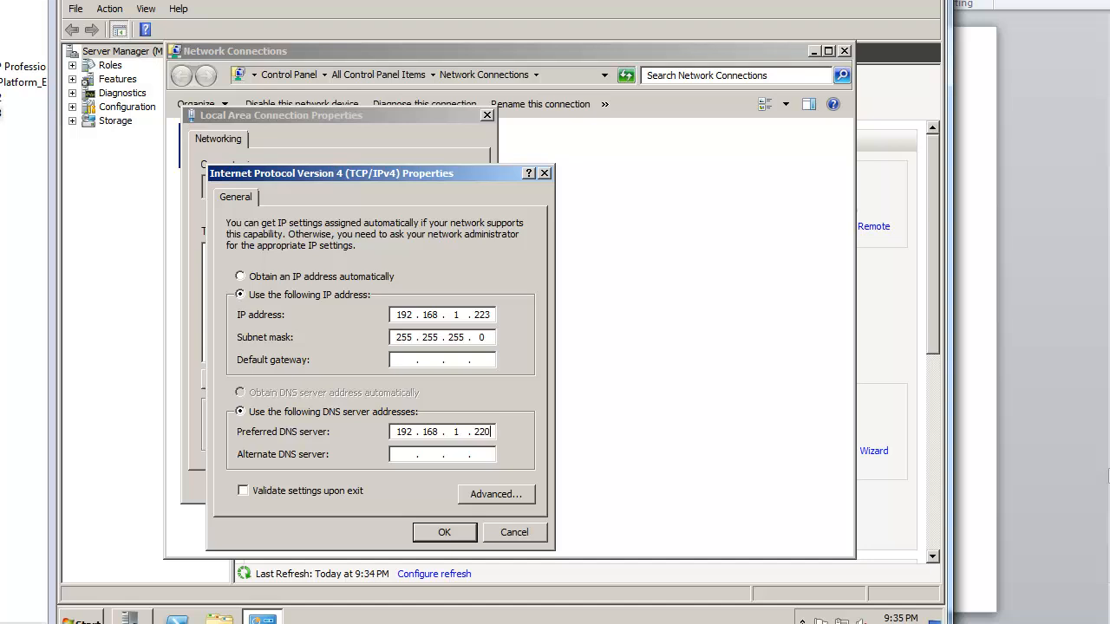
left_click(444, 532)
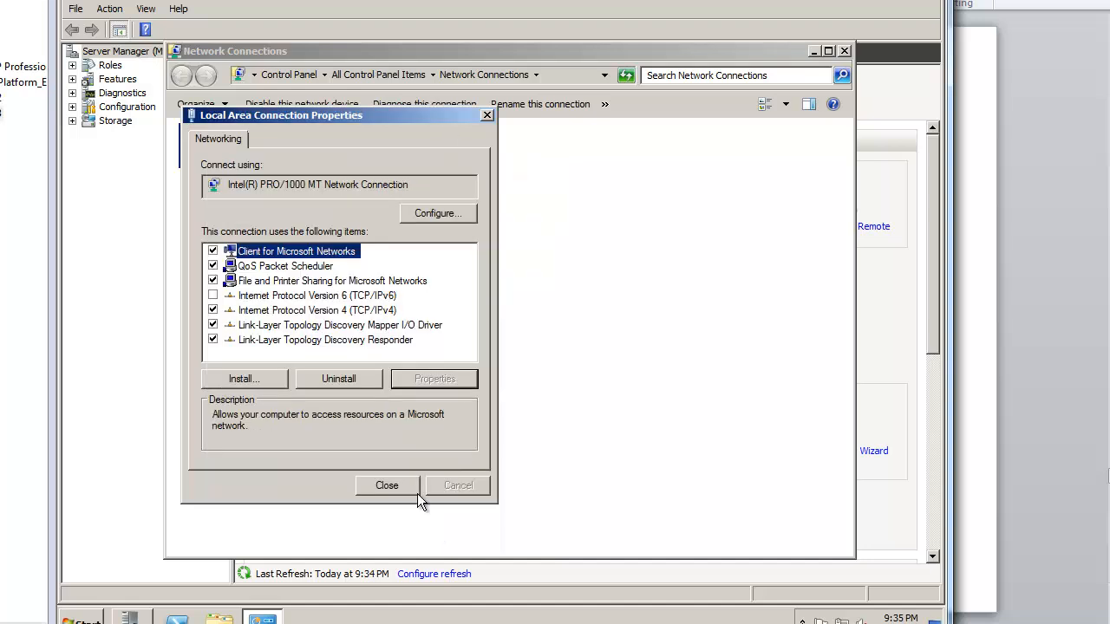
key("Return")
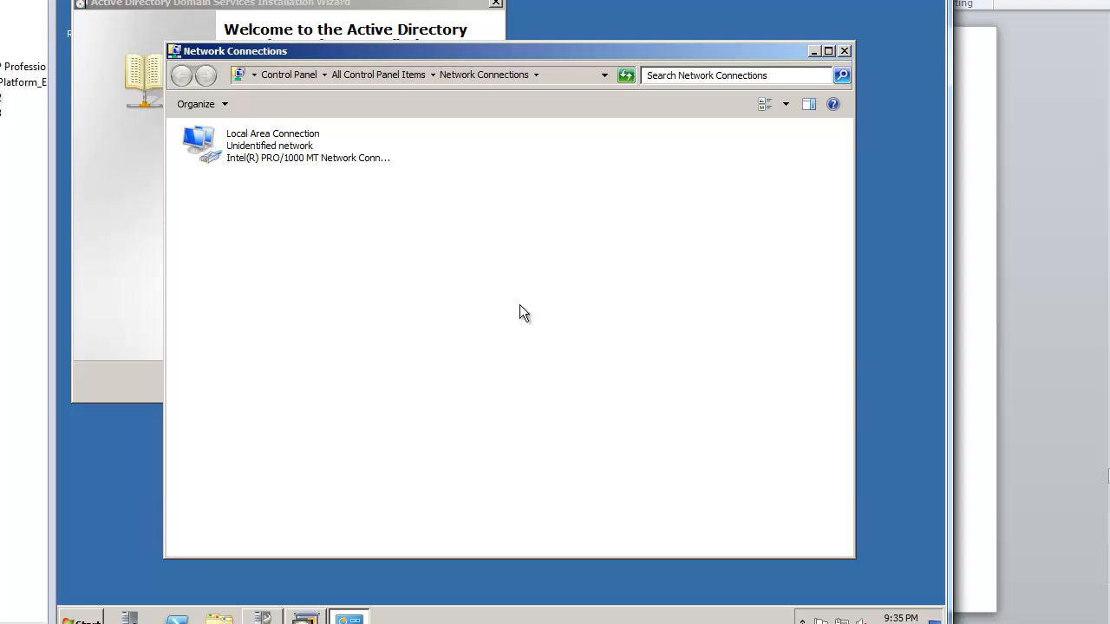
Step: Choose a new domain in a new forest with root domain meetup.net
left_click(394, 35)
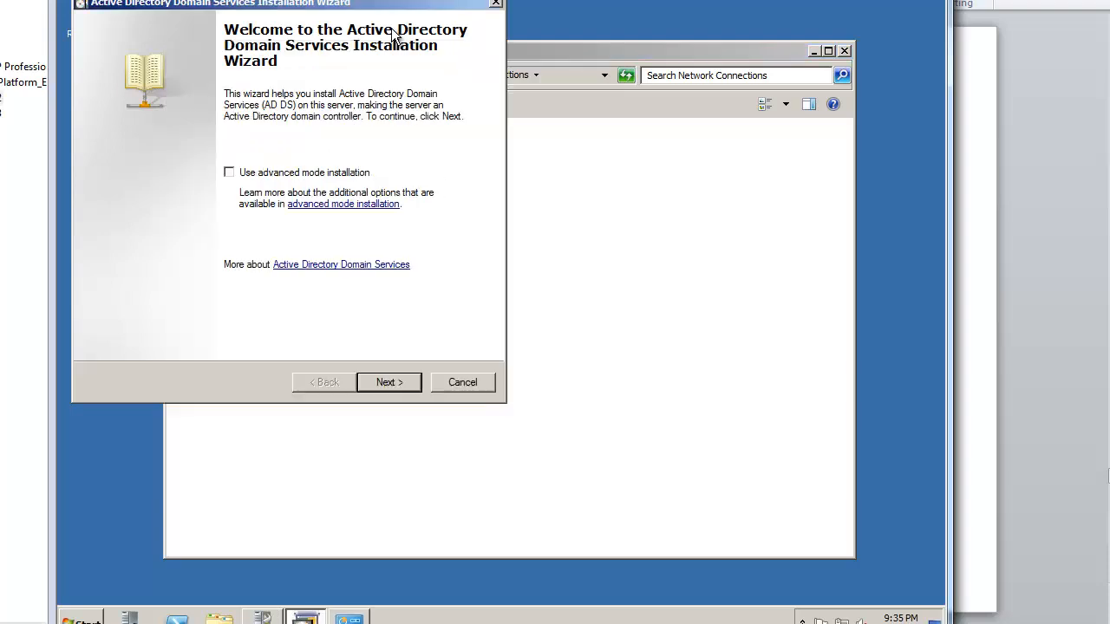
left_click(399, 382)
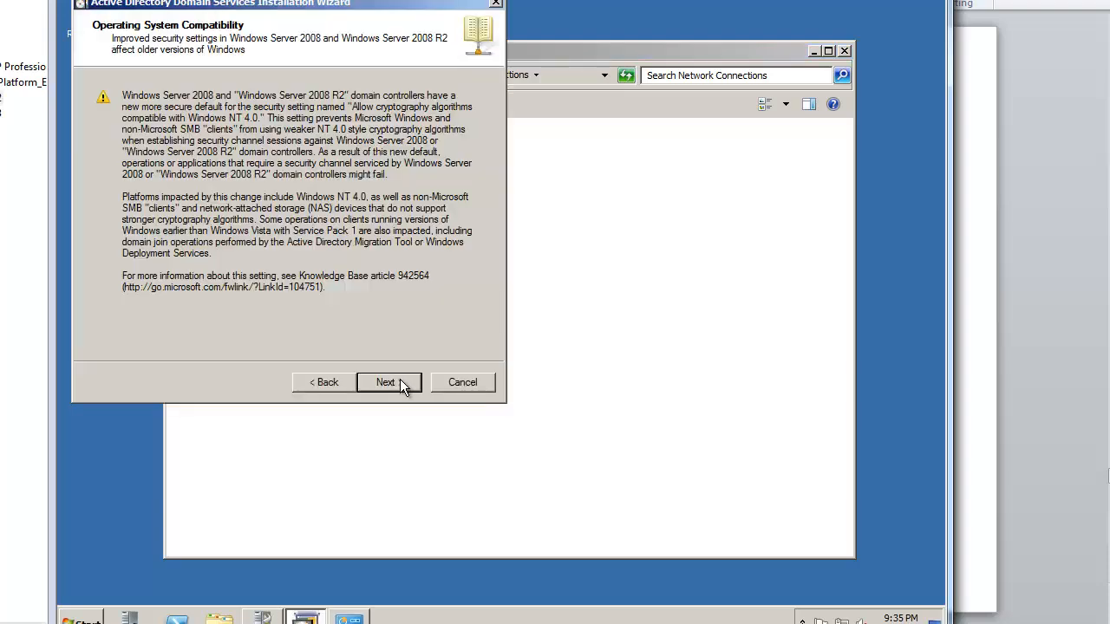
left_click(400, 382)
left_click(182, 212)
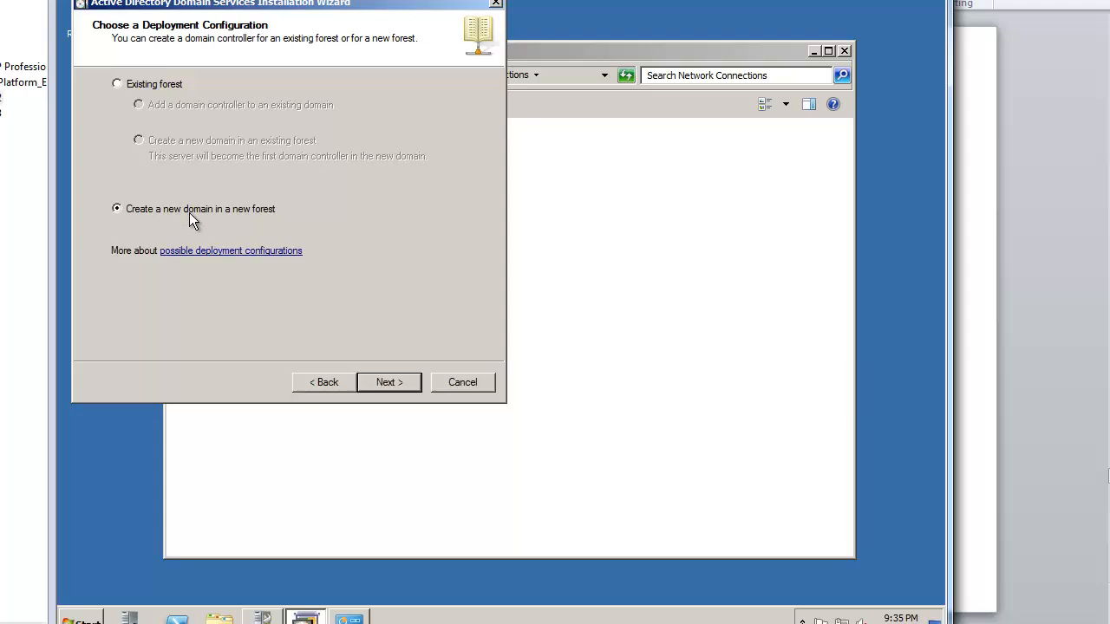
left_click(384, 383)
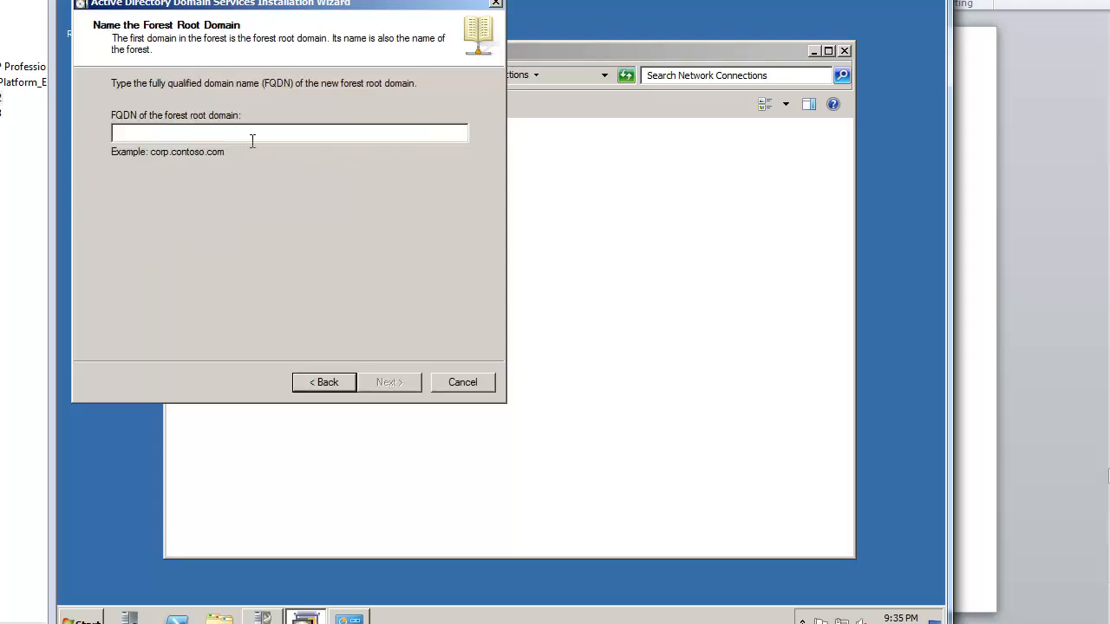
type("me")
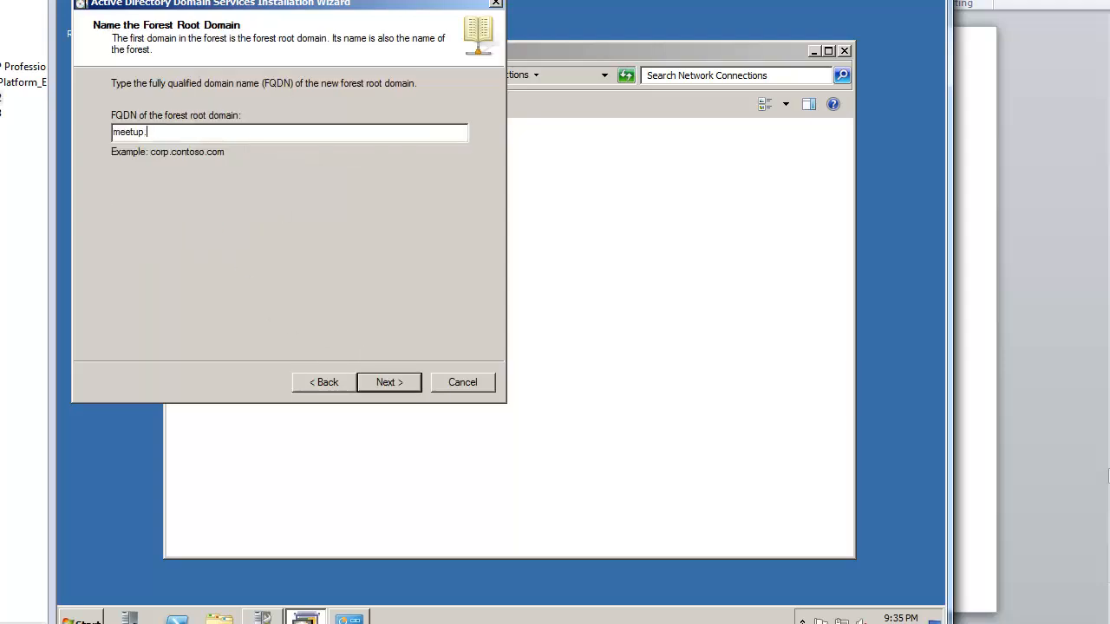
type("etup.net")
key("Return")
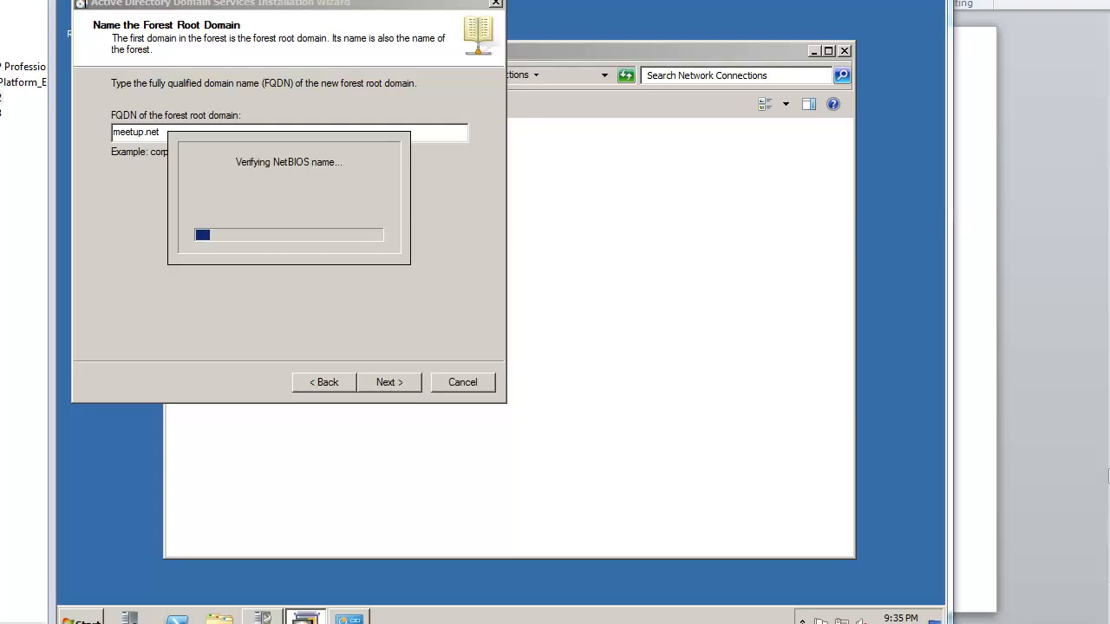
Step: Set forest level to Windows Server 2008 R2, keep DNS and default folders, enter the DSRM password
left_click(207, 101)
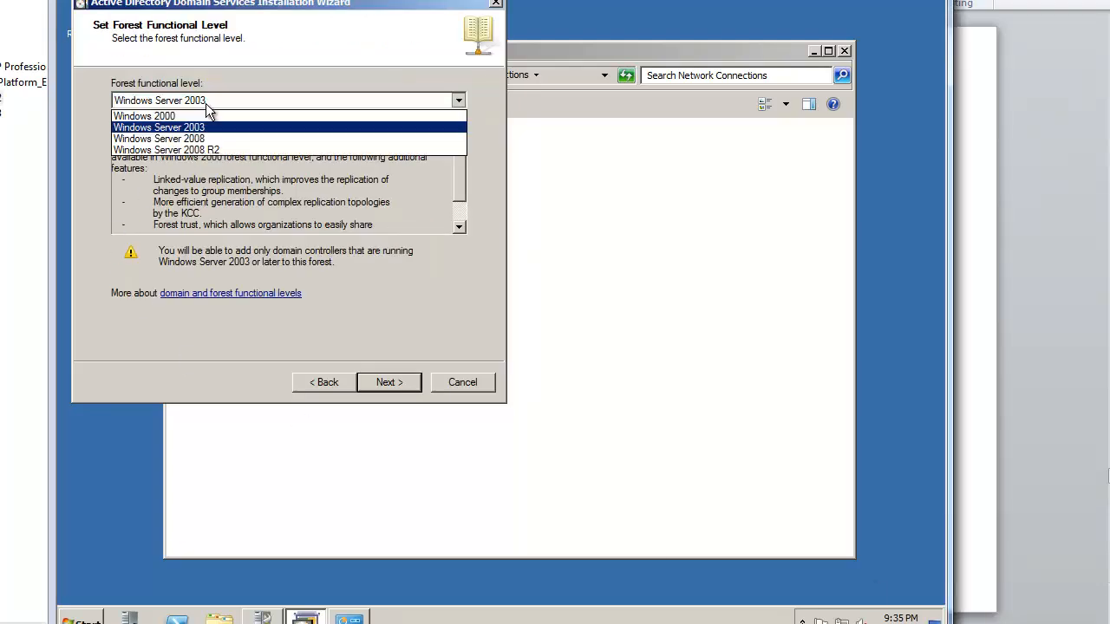
left_click(250, 150)
left_click(380, 390)
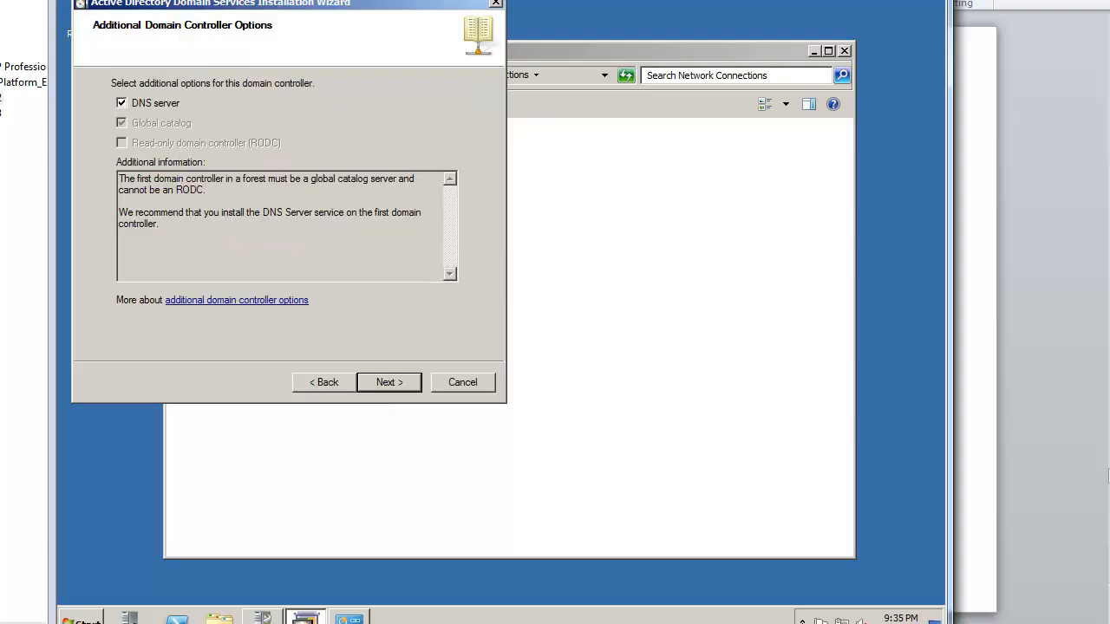
left_click(408, 384)
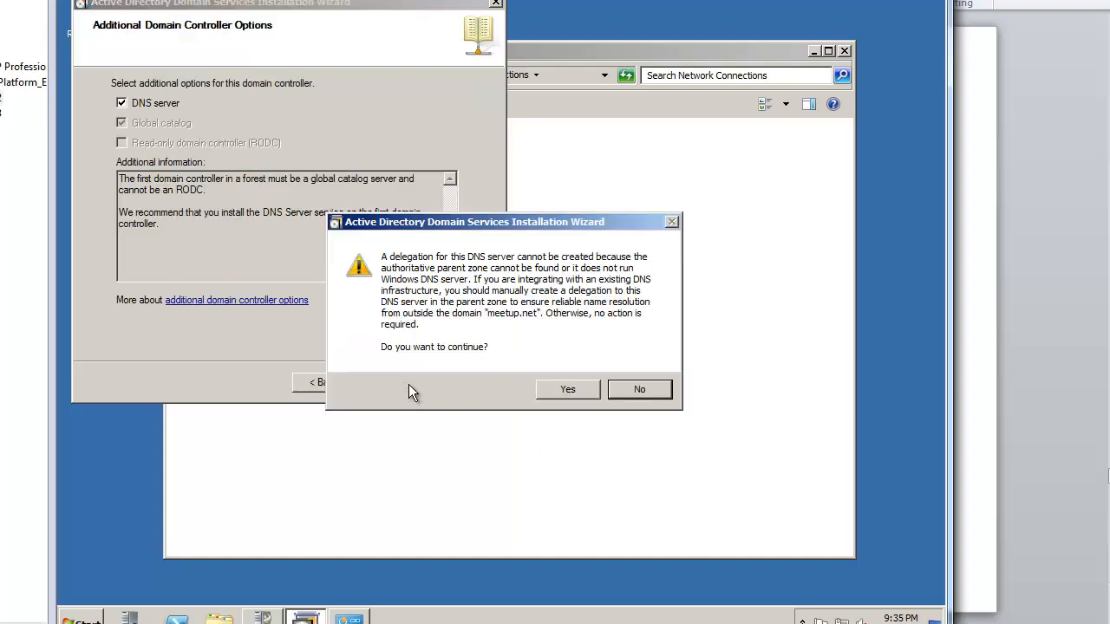
left_click(564, 391)
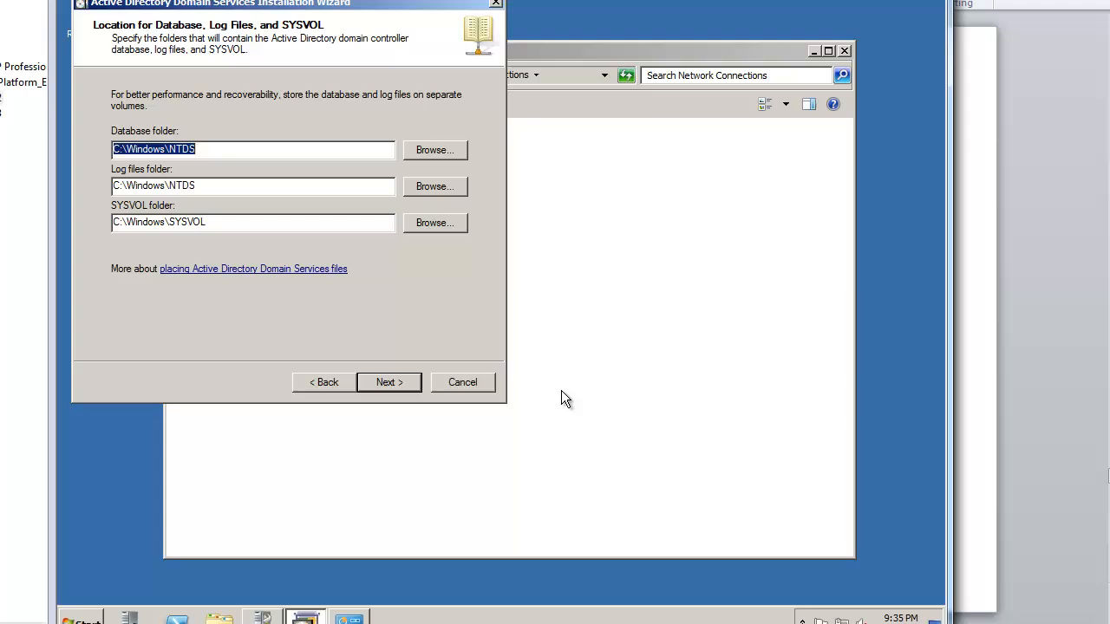
left_click(394, 381)
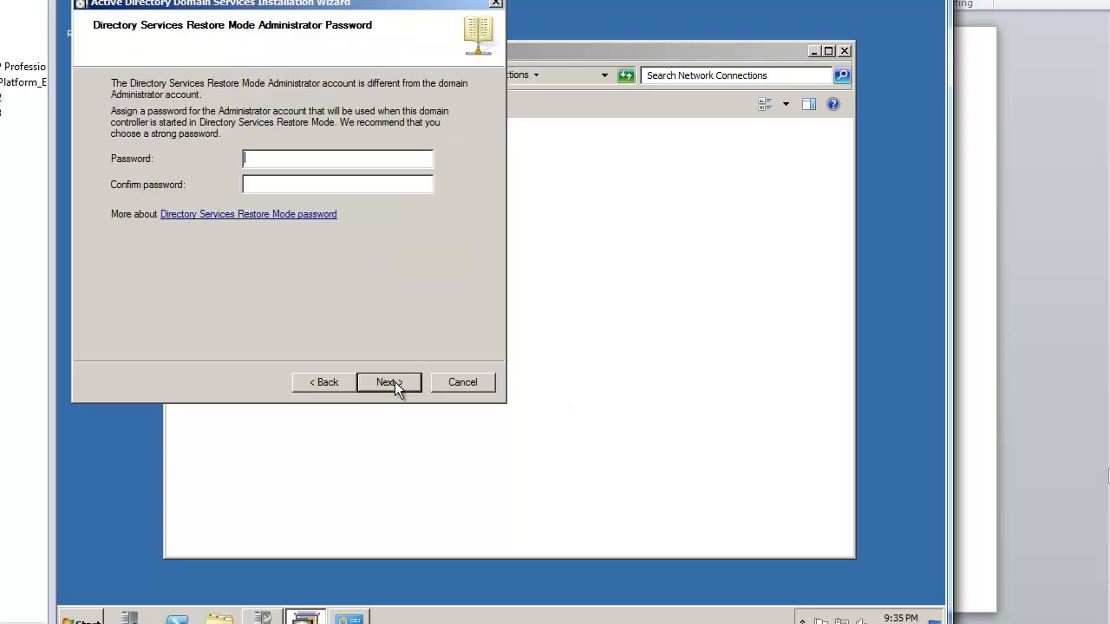
type("••••••••••••••••••")
left_click(392, 384)
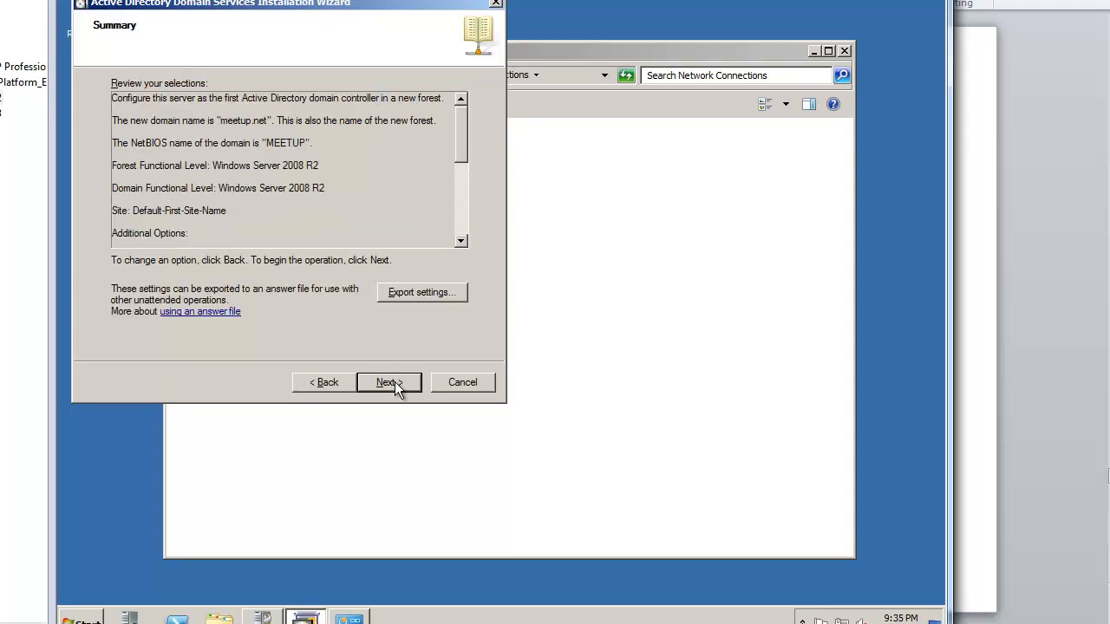
left_click(392, 382)
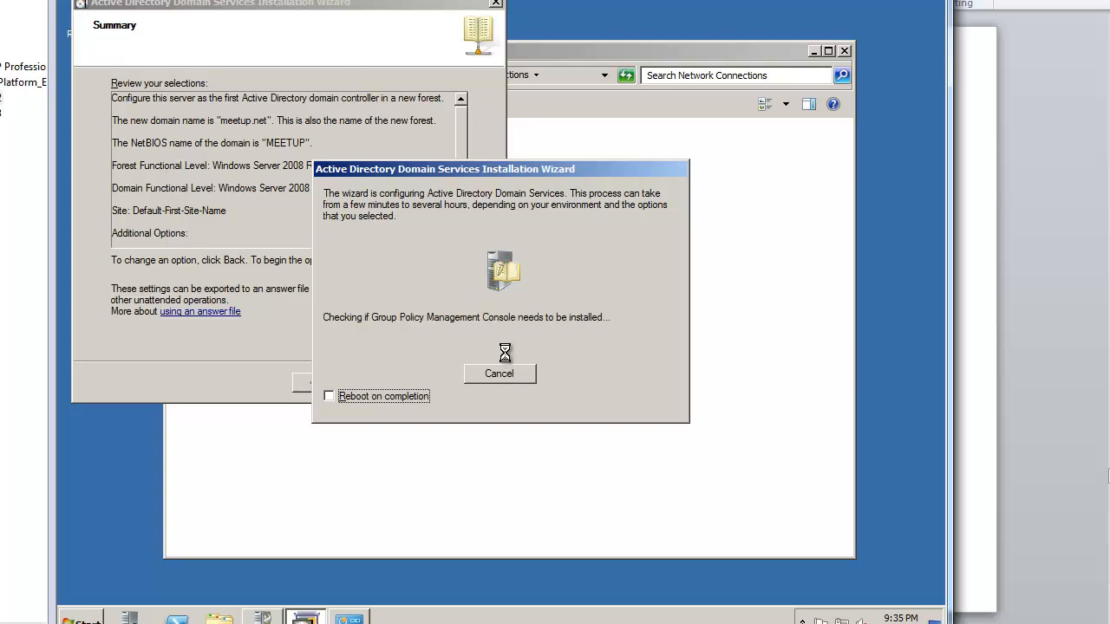
Step: Enable reboot on completion, then log off after the server restarts
left_click(329, 399)
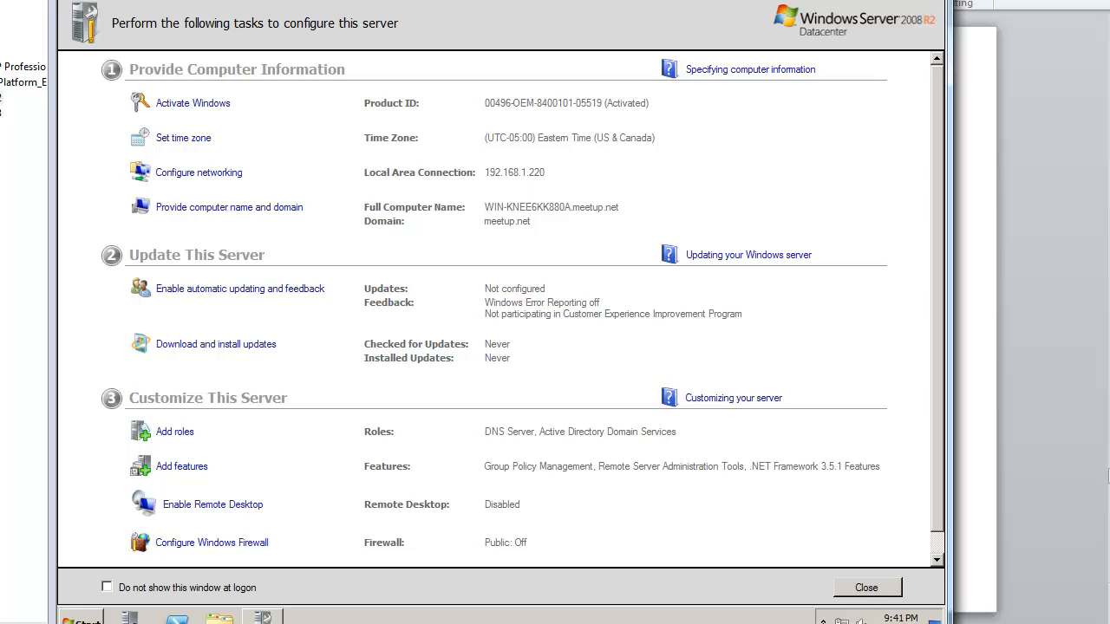
key("super")
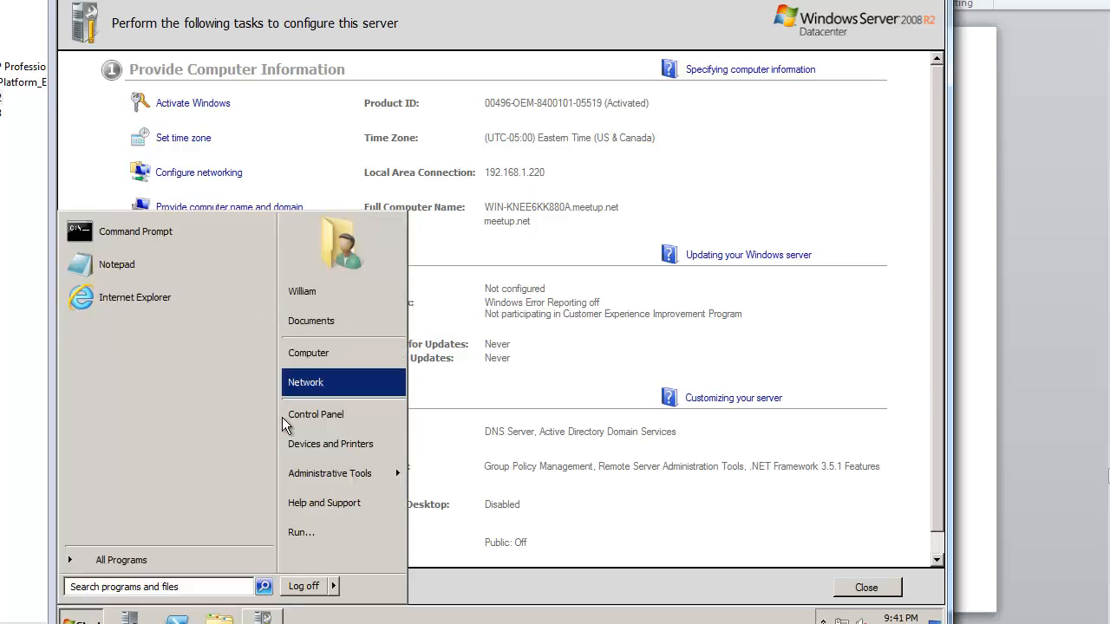
left_click(309, 587)
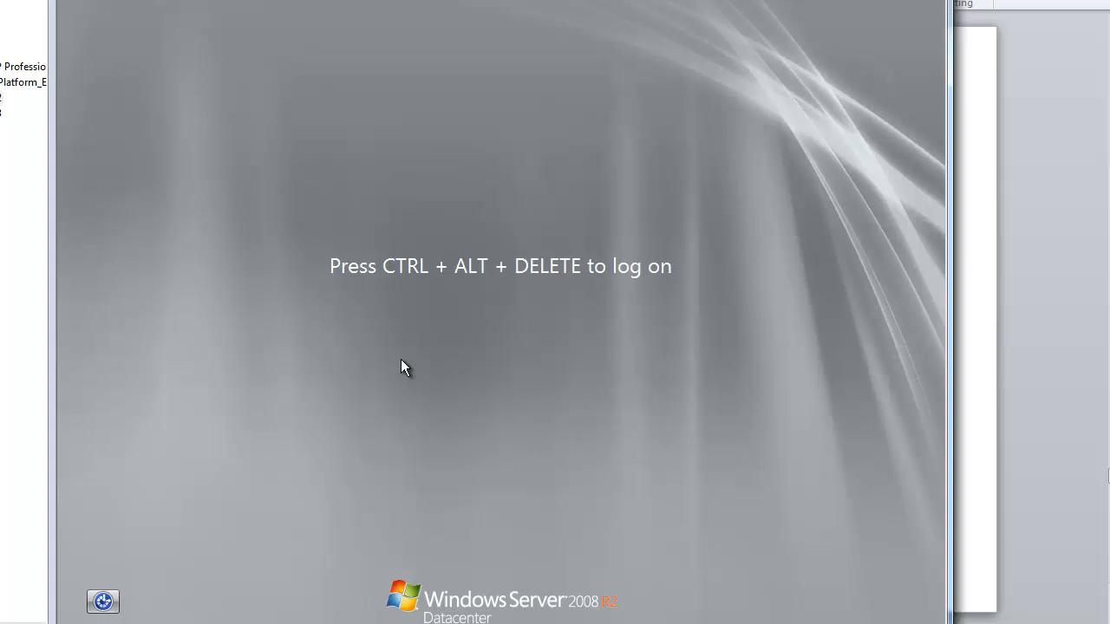
Step: Log on as administrator through Other User at the sign-in screen
key("ctrl+alt+Delete")
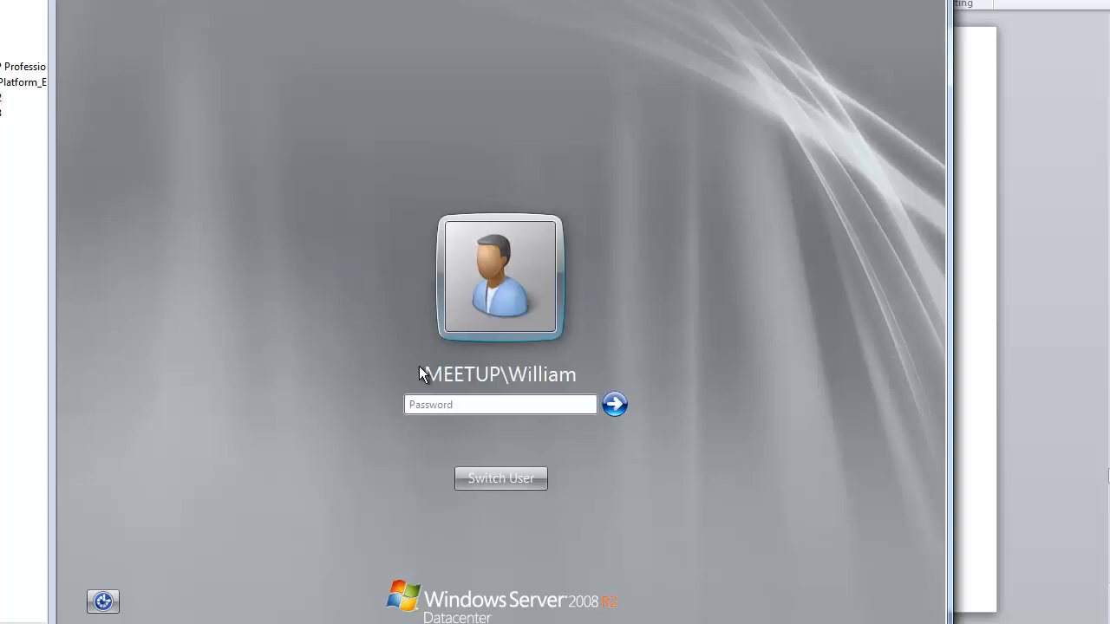
left_click(520, 485)
left_click(581, 368)
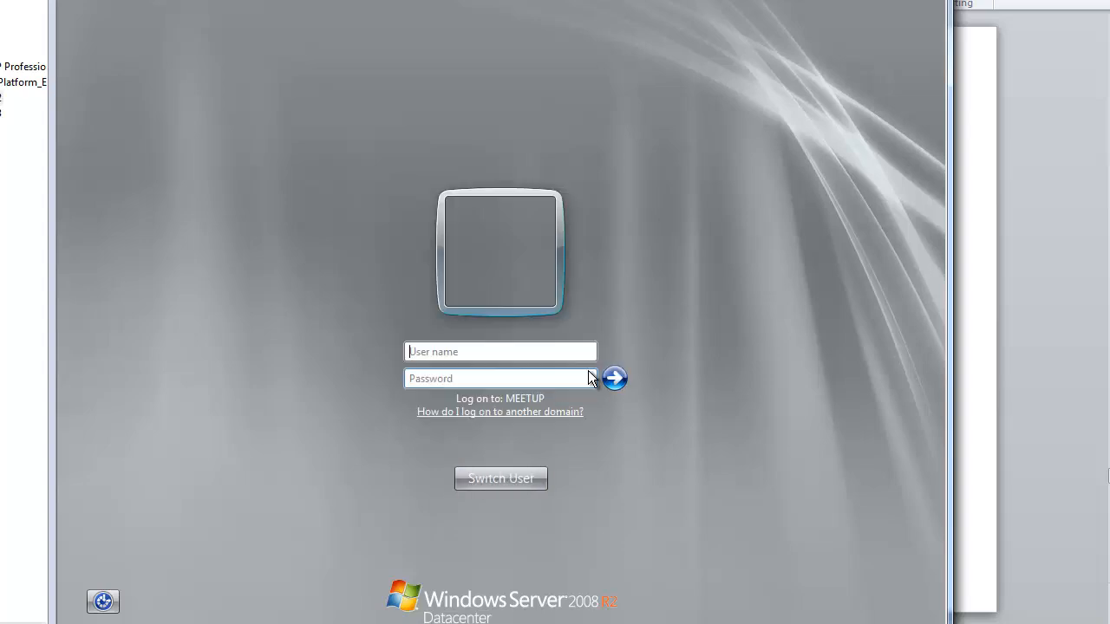
type("administrato")
type("•••••")
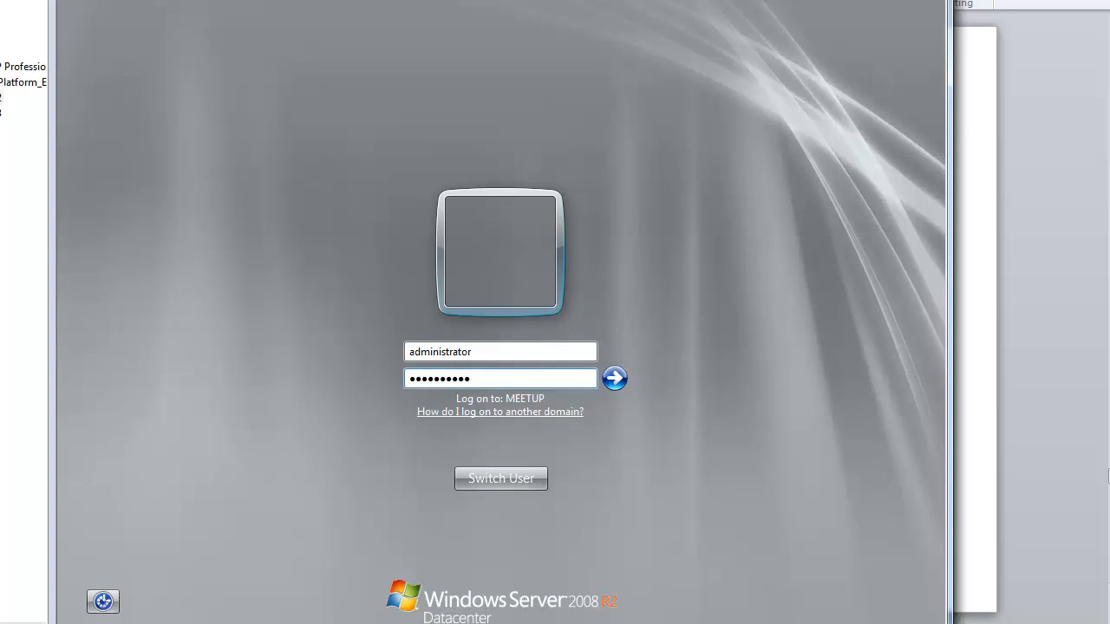
key("Return")
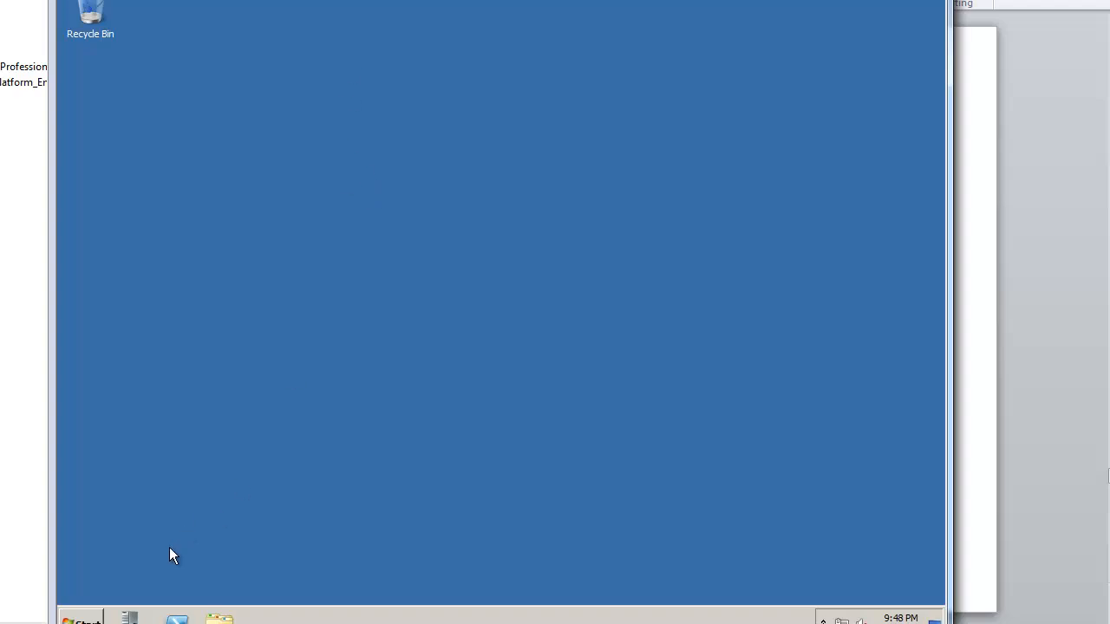
Step: Open an administrator Command Prompt from the Start menu
key("super")
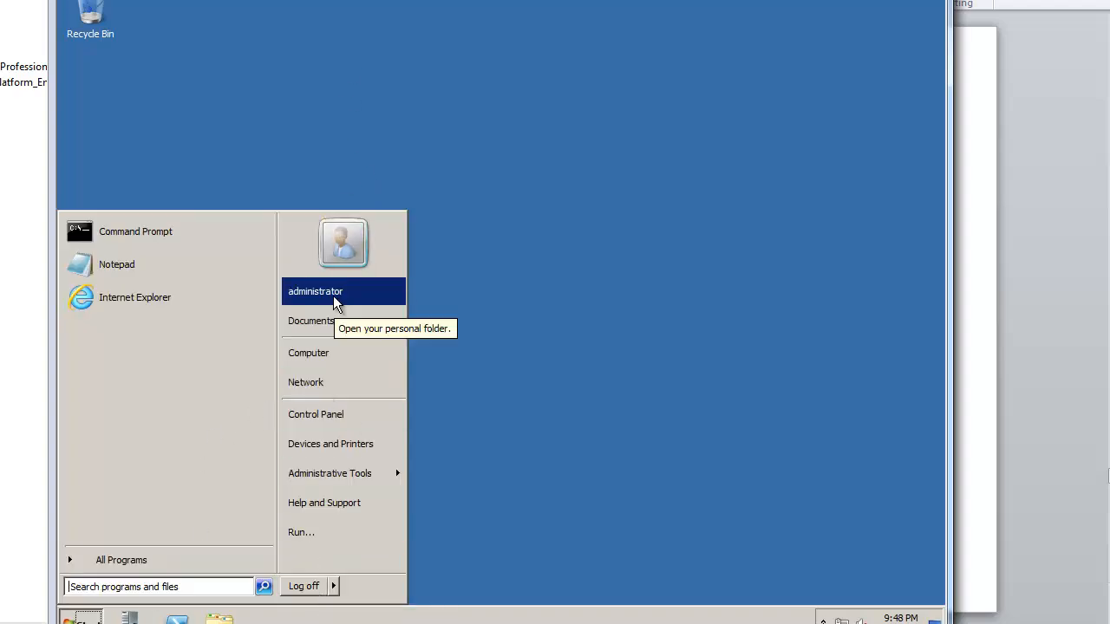
left_click(364, 111)
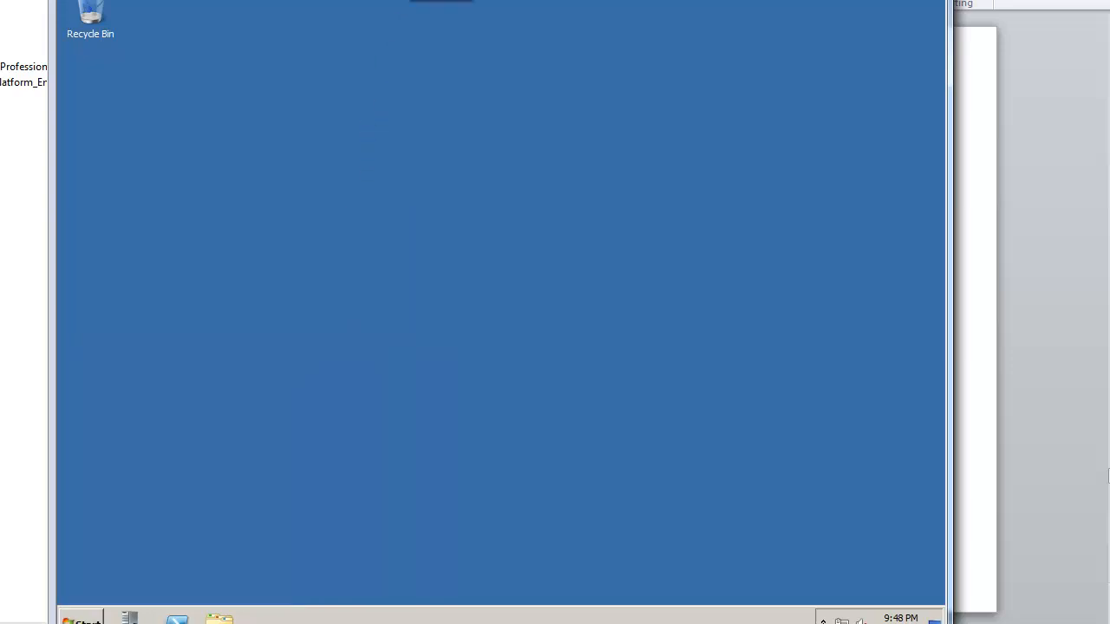
left_click(83, 617)
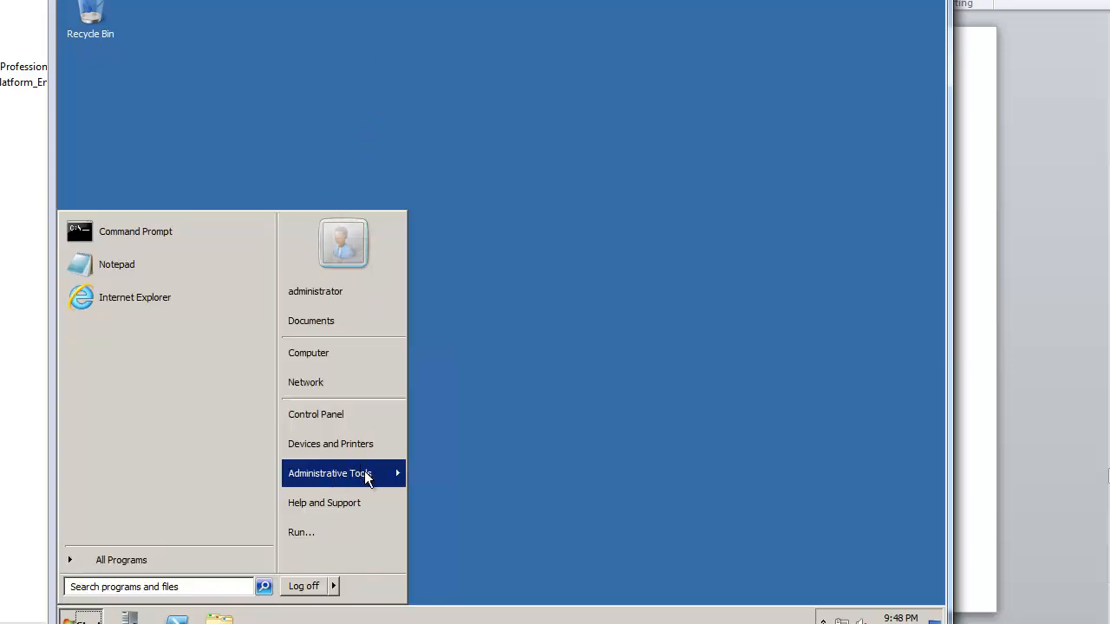
mouse_move(365, 475)
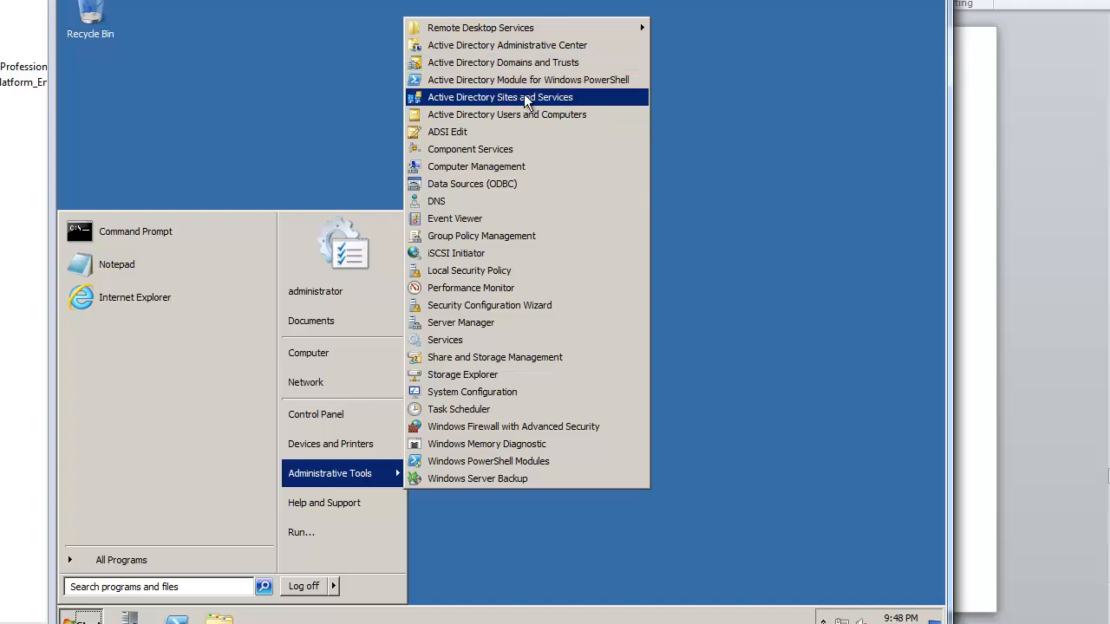
left_click(362, 154)
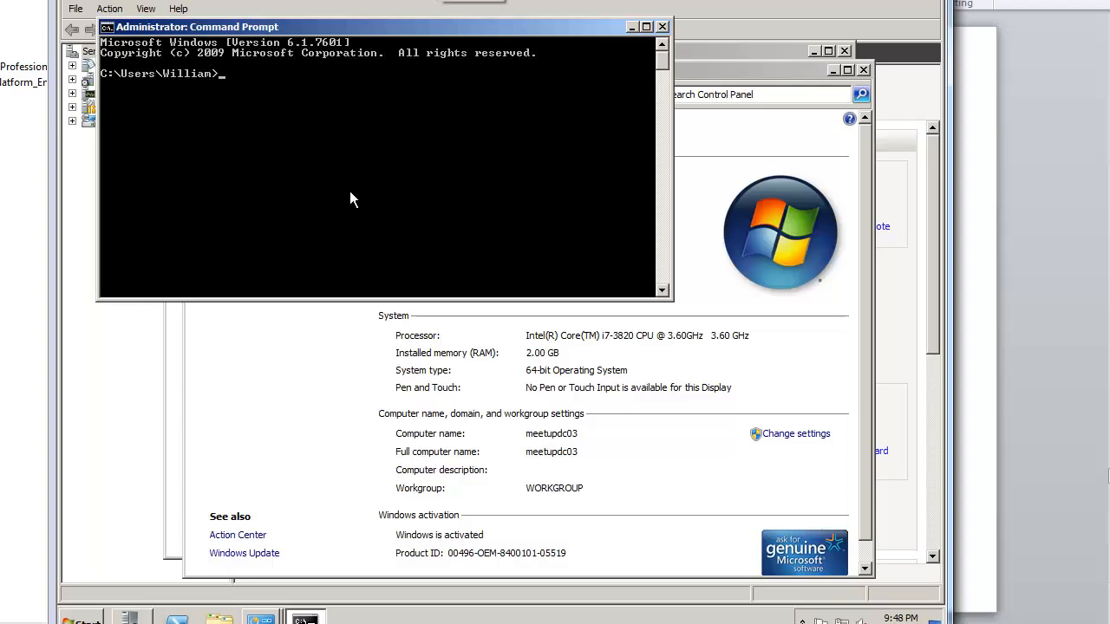
Step: Ping 192.168.1.223 from Command Prompt (4 of 4 replies) and bring the System window forward
left_click(574, 518)
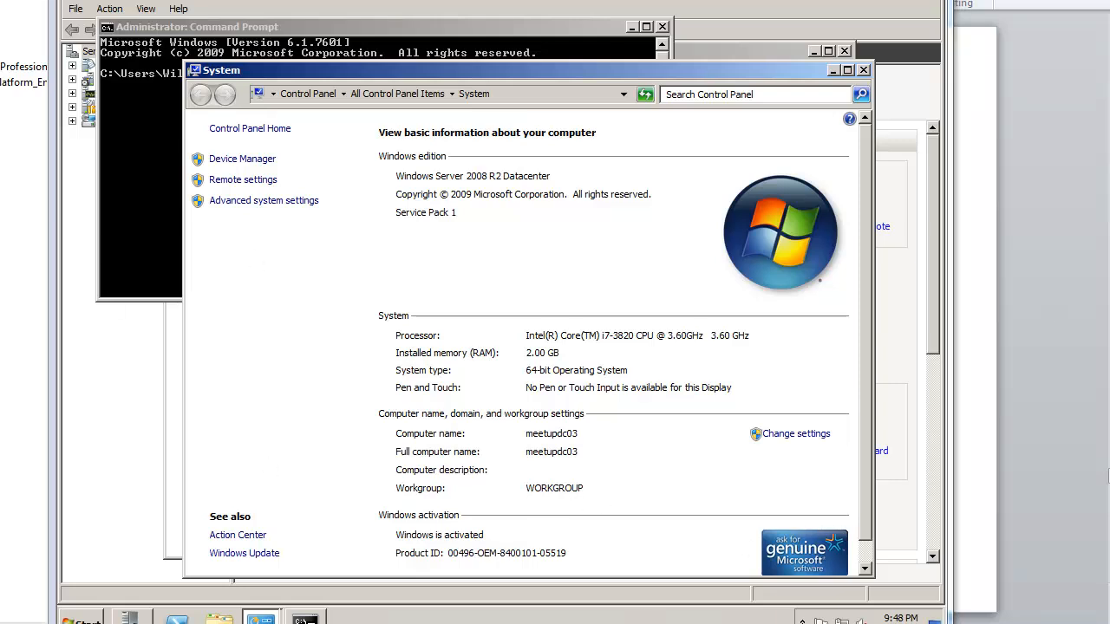
left_click(173, 132)
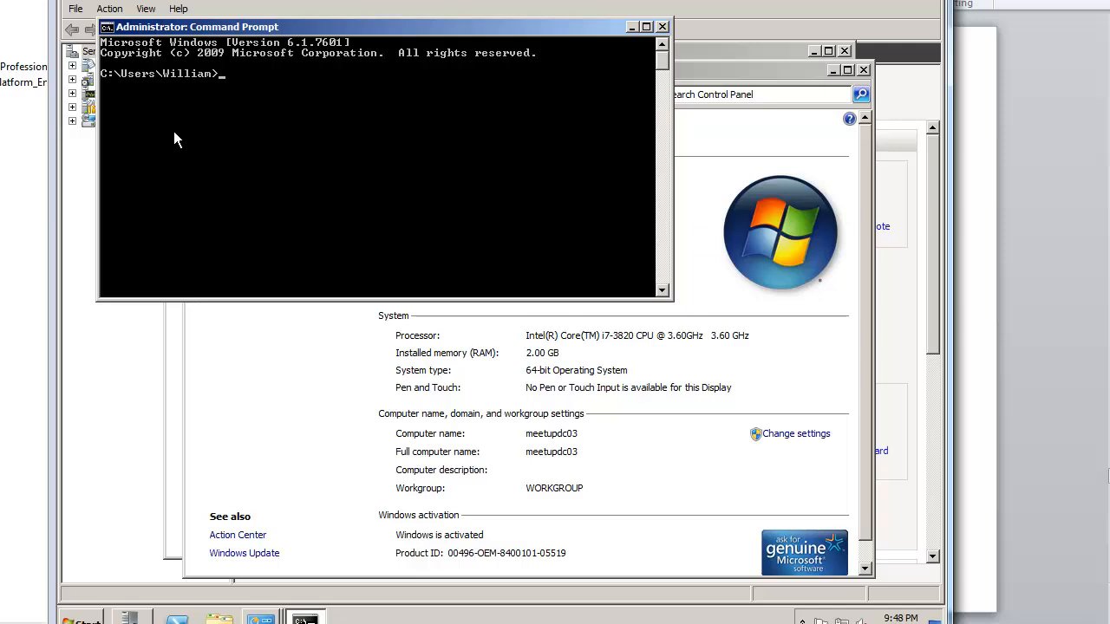
type("ping 192.168.1.223")
key("Return")
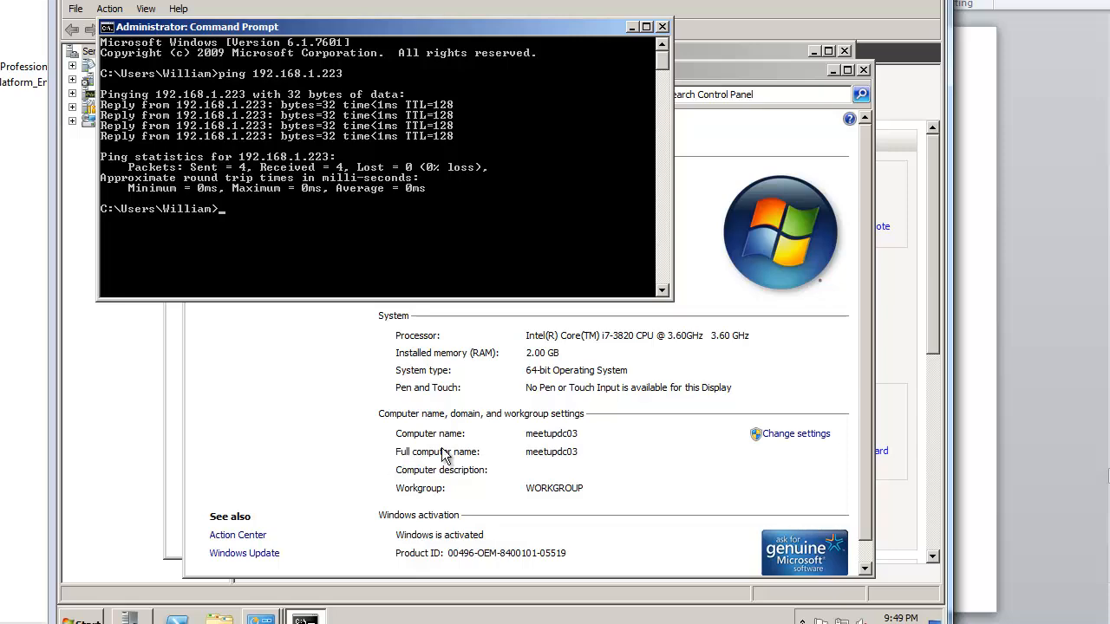
left_click(682, 488)
Step: Join meetupdc03 to the meetup.net domain using the domain administrator credentials
left_click(769, 445)
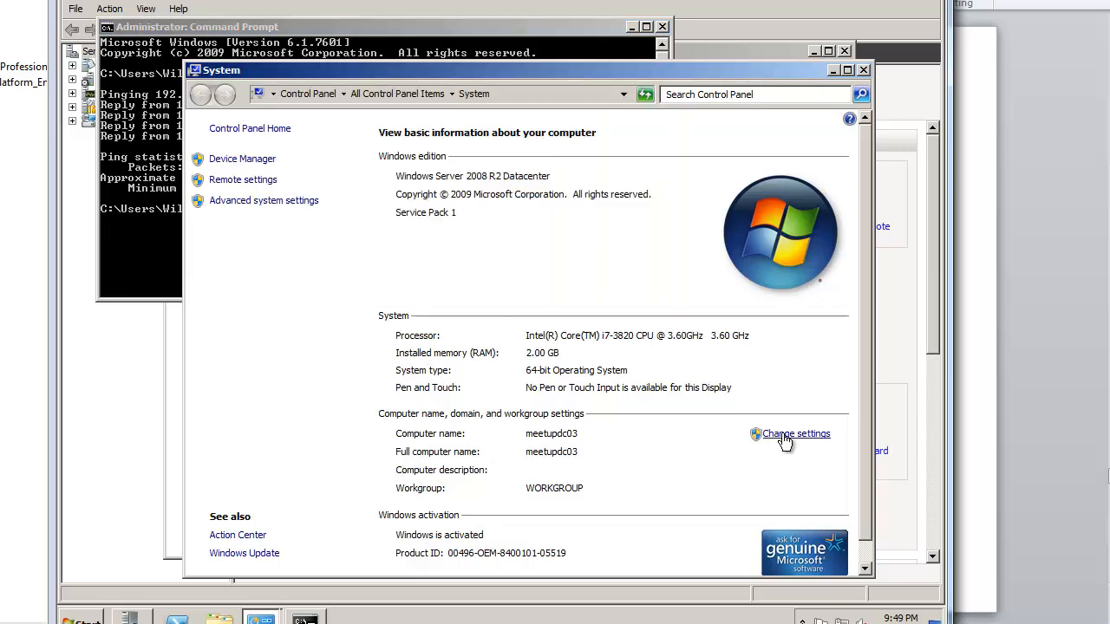
left_click(415, 239)
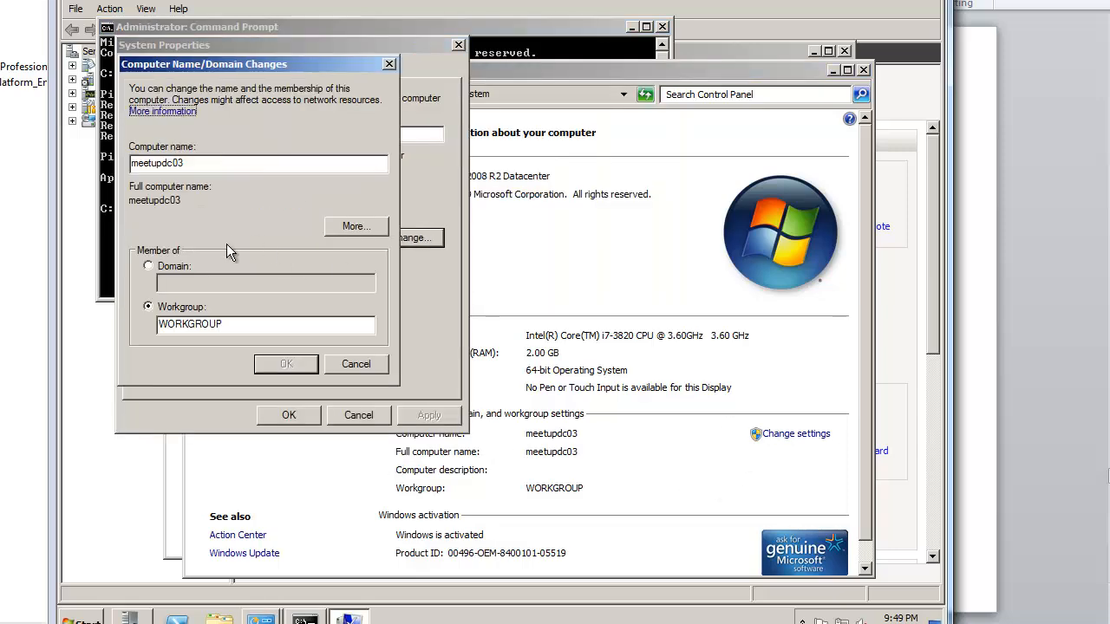
left_click(173, 266)
type("meetup.net")
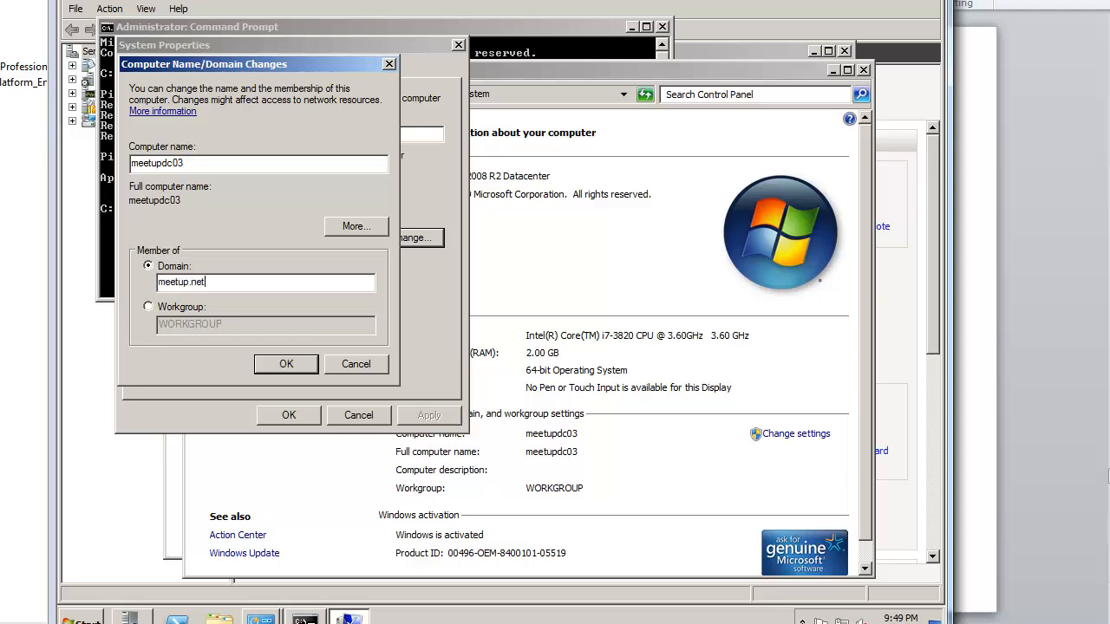
key("Return")
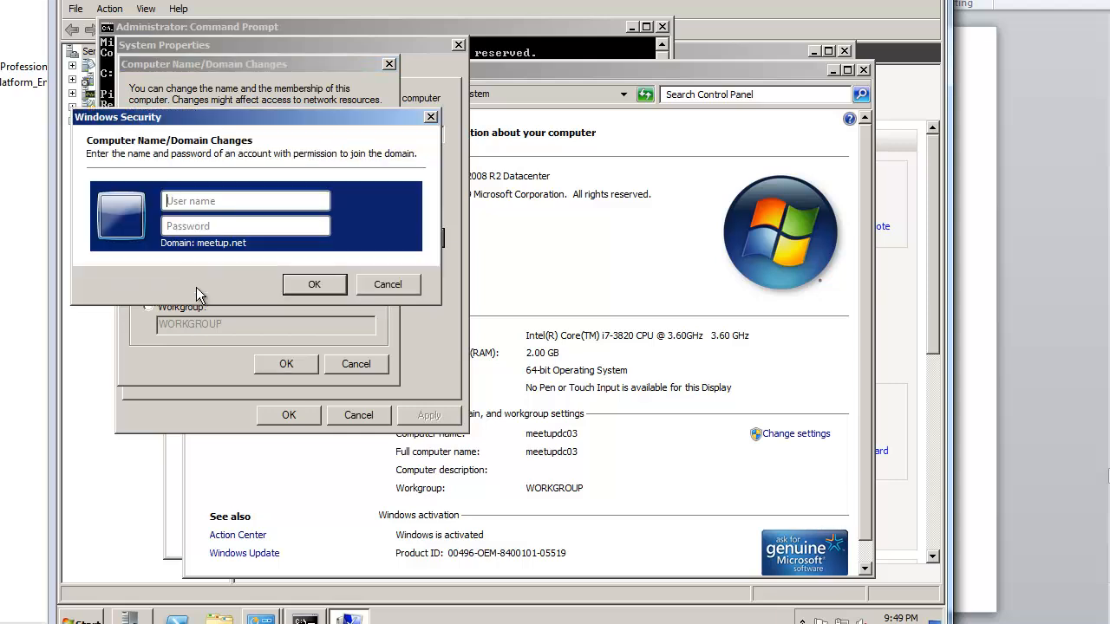
type("administra********")
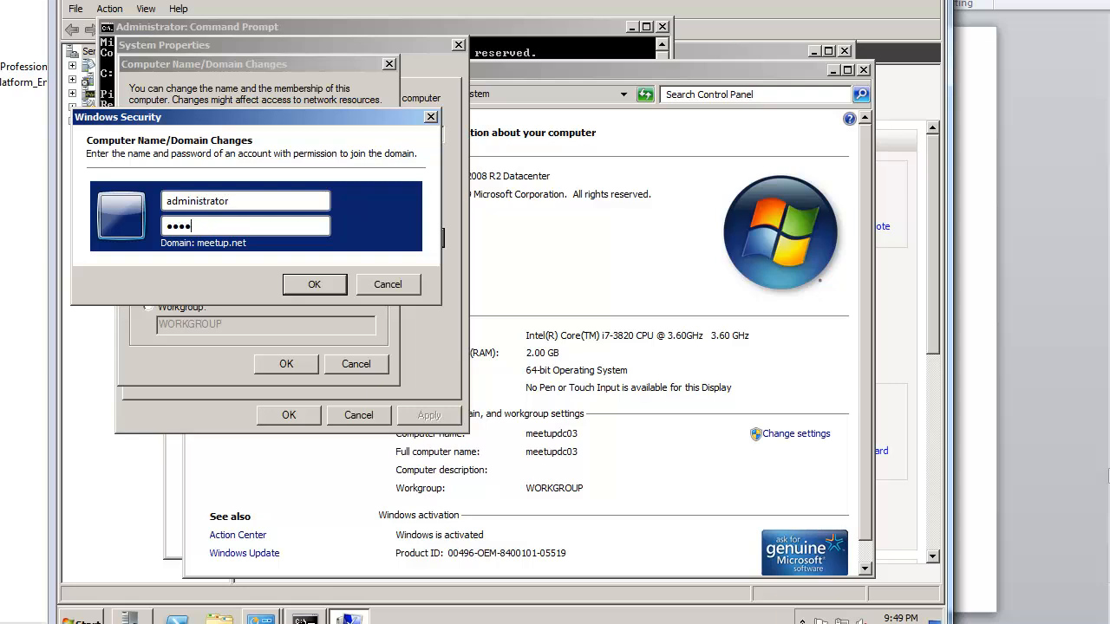
key("Return")
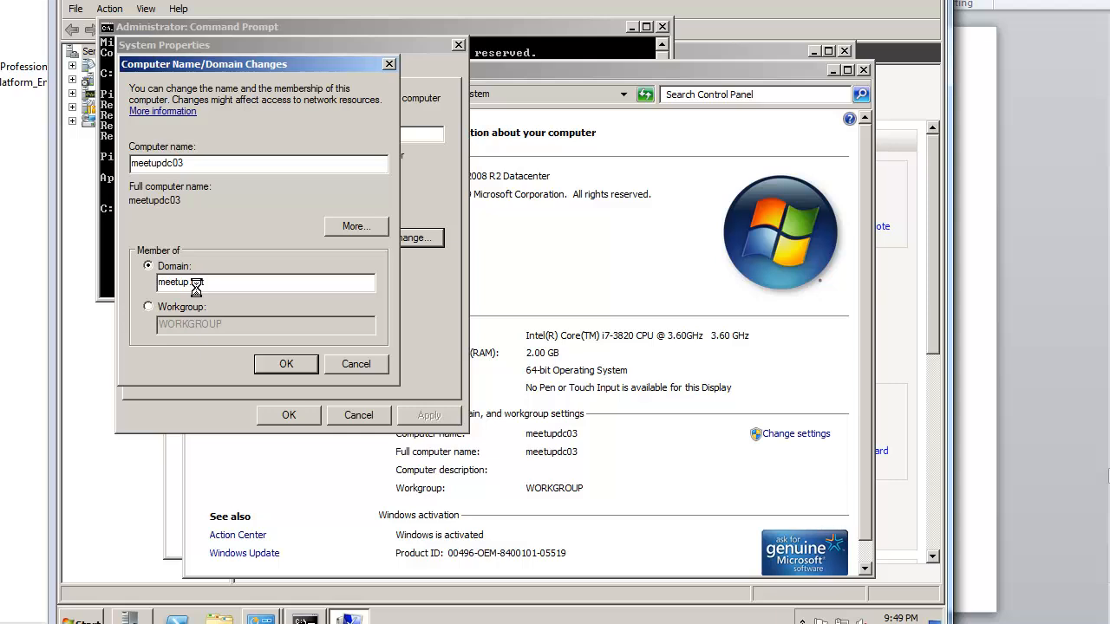
Step: Acknowledge the welcome and restart-required messages, close System Properties, and restart now
key("Return")
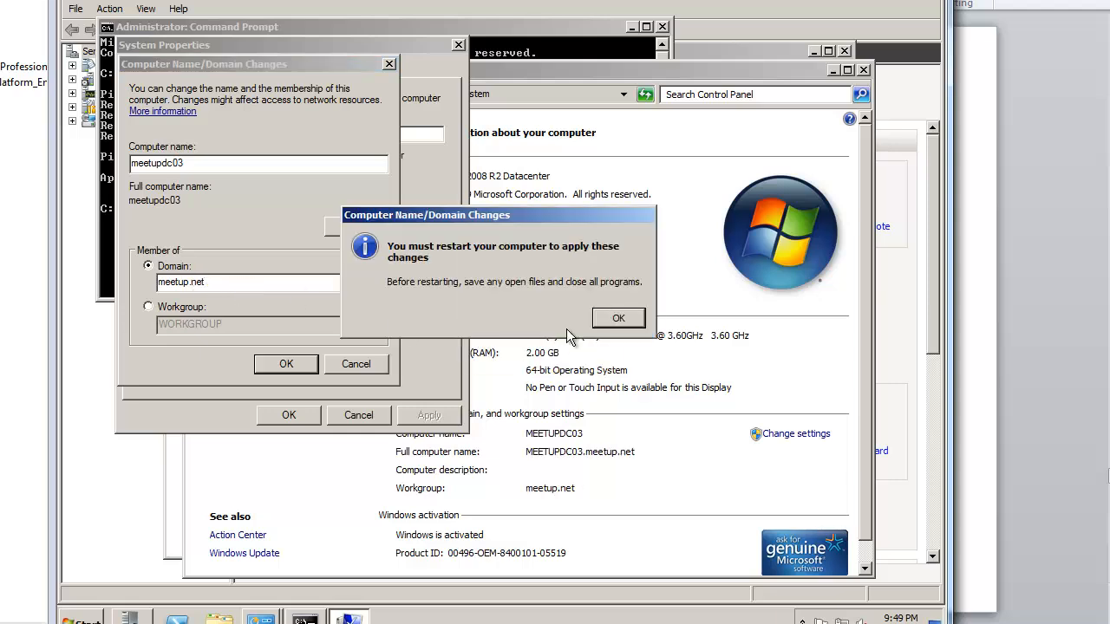
left_click(616, 319)
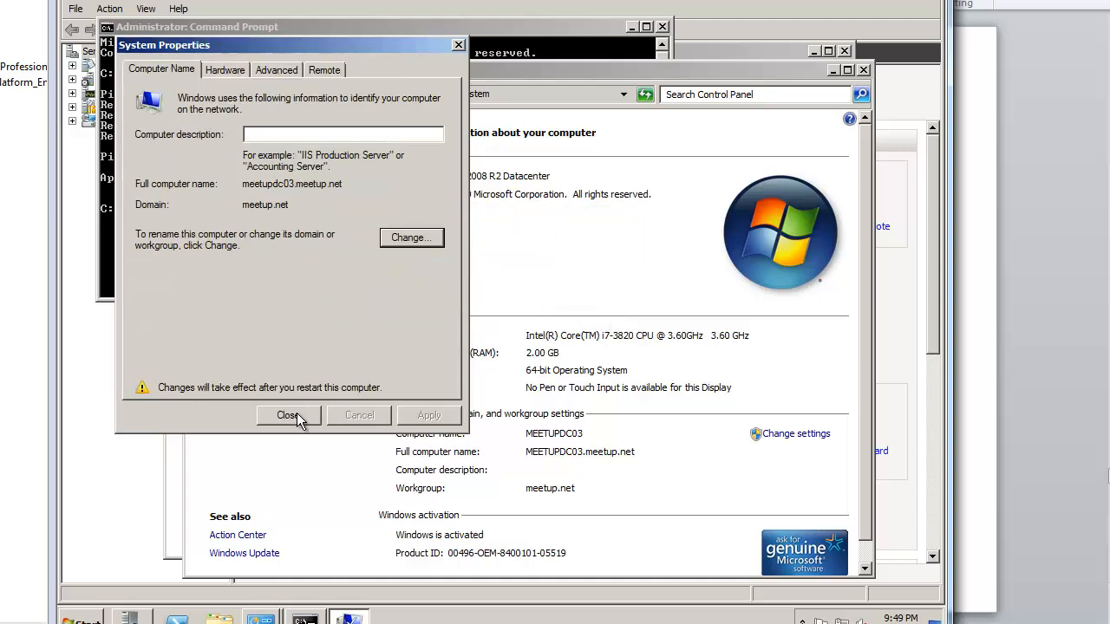
left_click(300, 415)
left_click(512, 315)
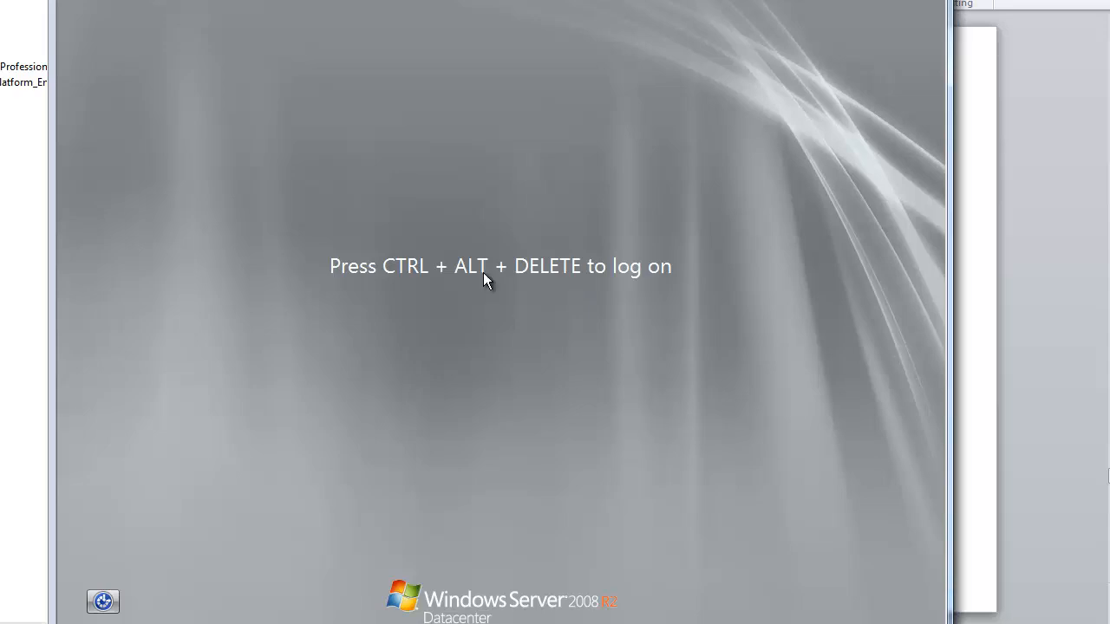
Step: Log on as meetup\administrator through Switch User > Other User with its password
key("ctrl+alt+Delete")
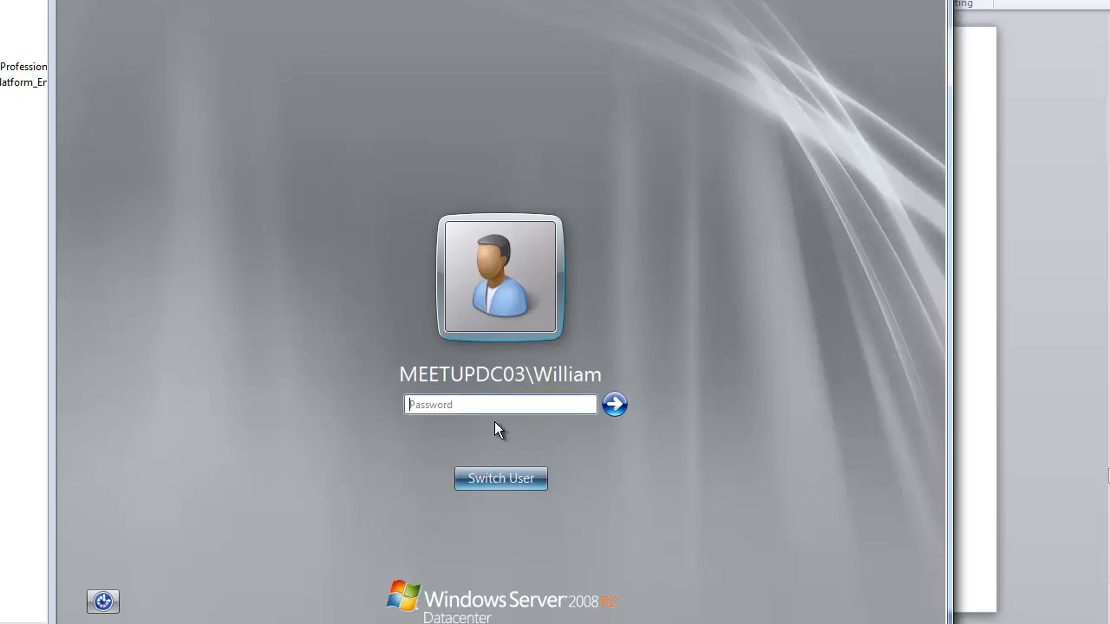
left_click(512, 468)
left_click(558, 395)
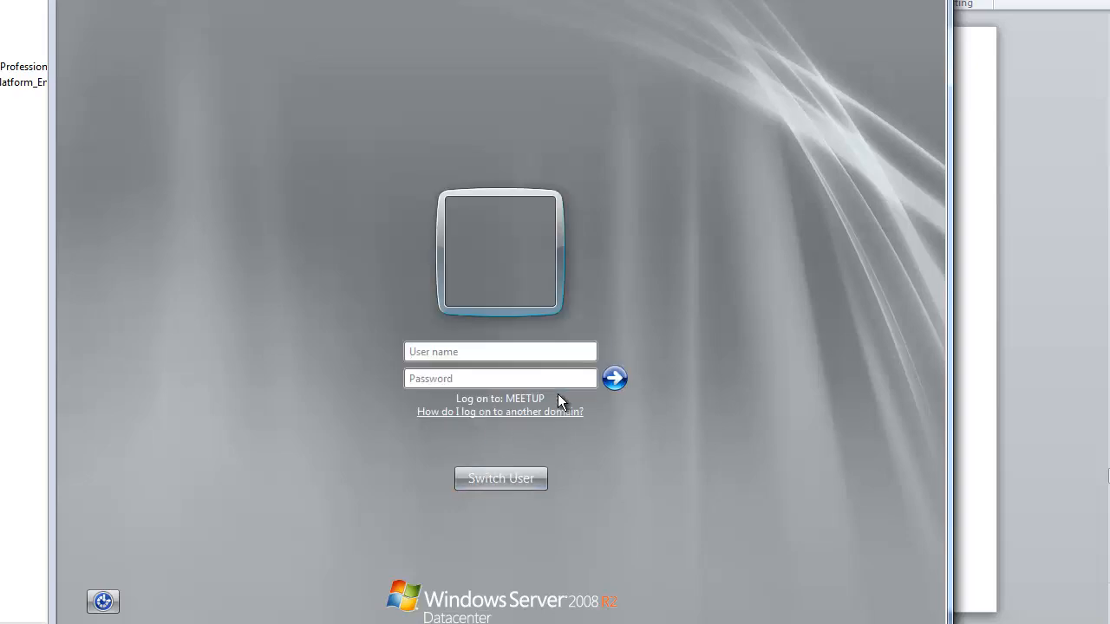
type("administr")
type("ator")
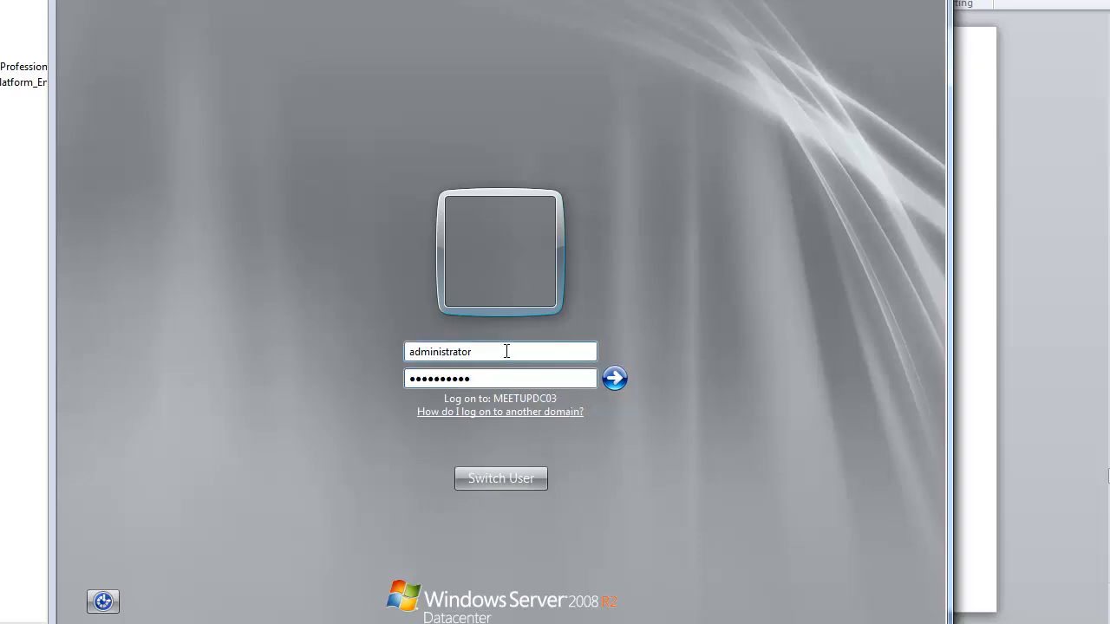
type("meetup\\")
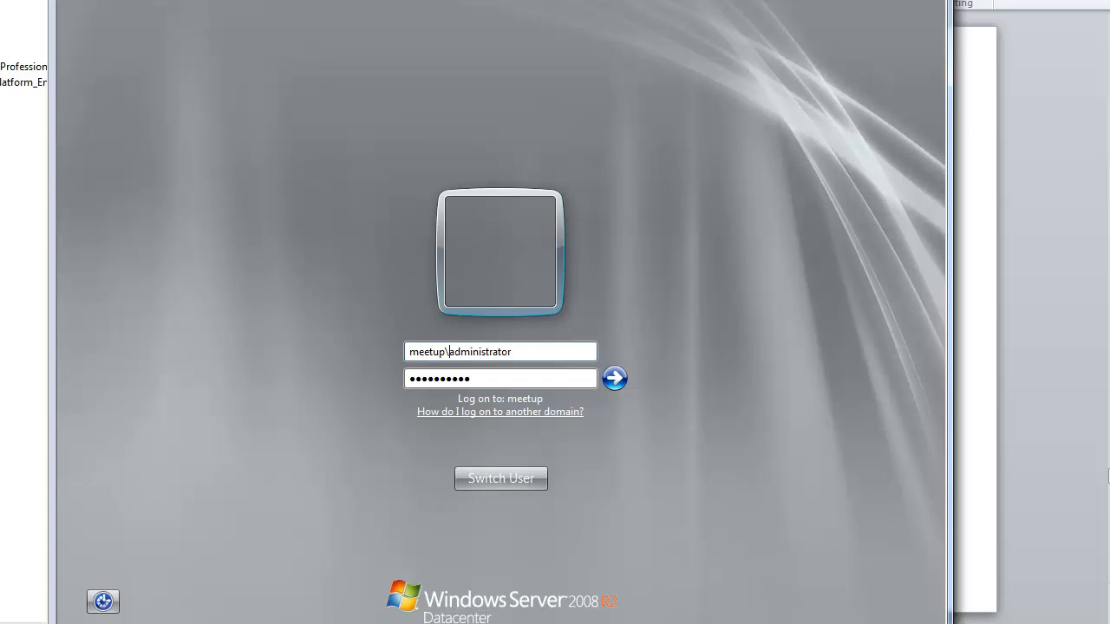
key("Return")
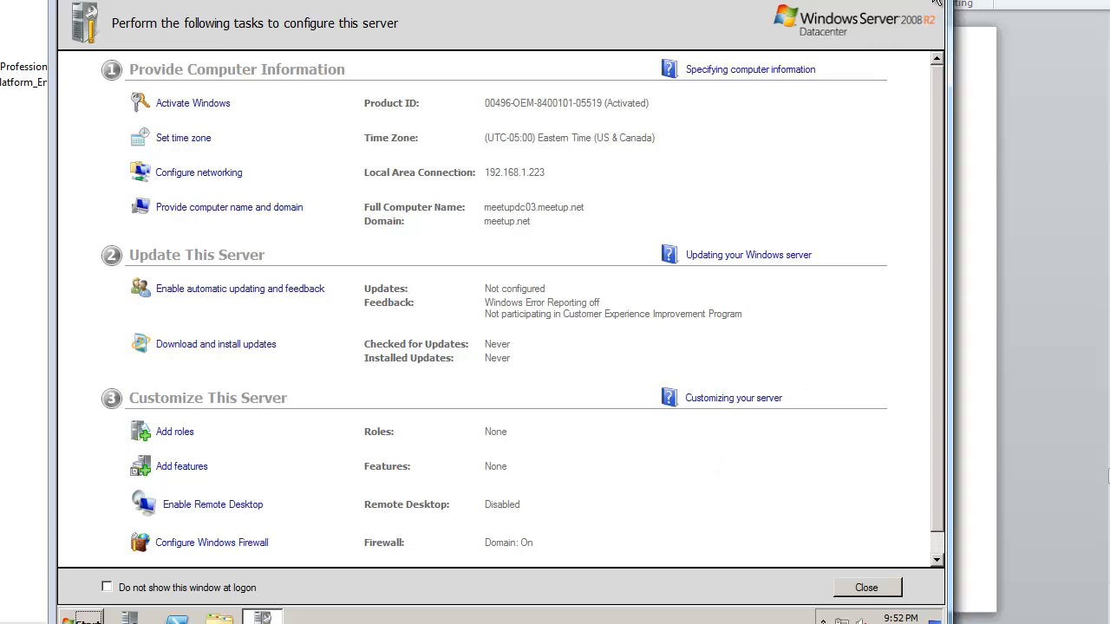
Step: Close Initial Configuration Tasks and open Devices and Printers from the Start menu
left_click(936, 3)
key("super")
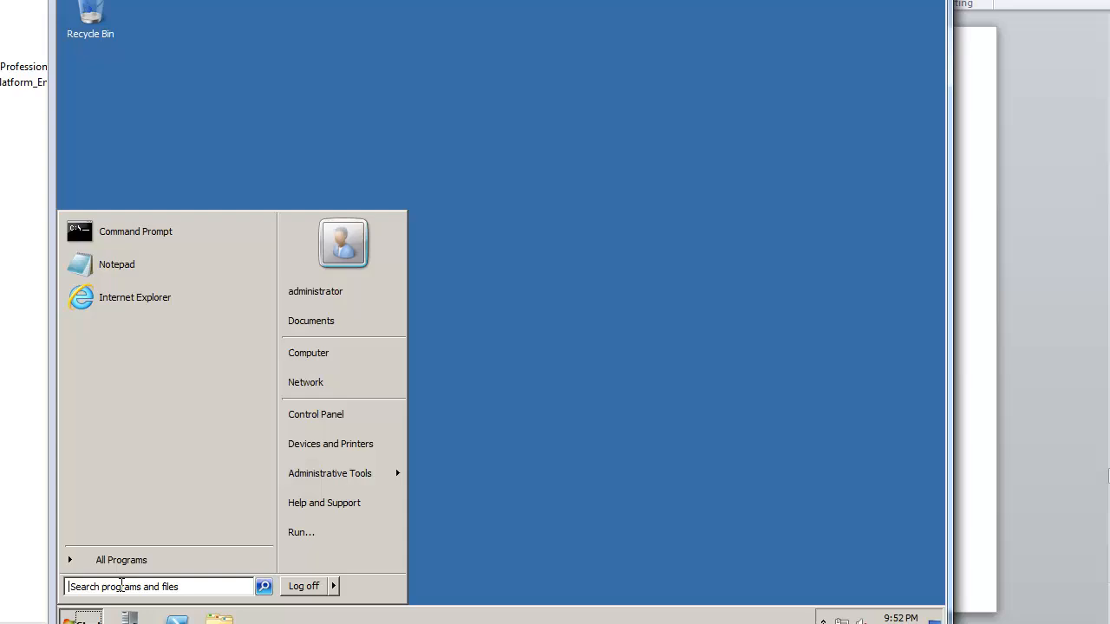
right_click(359, 354)
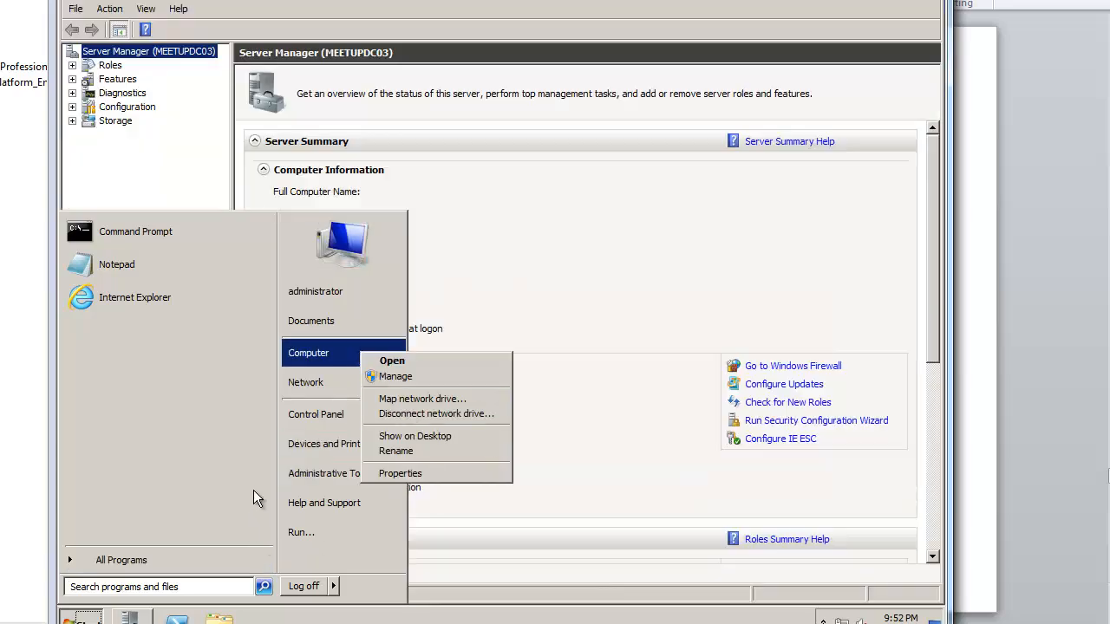
left_click(254, 490)
left_click(346, 465)
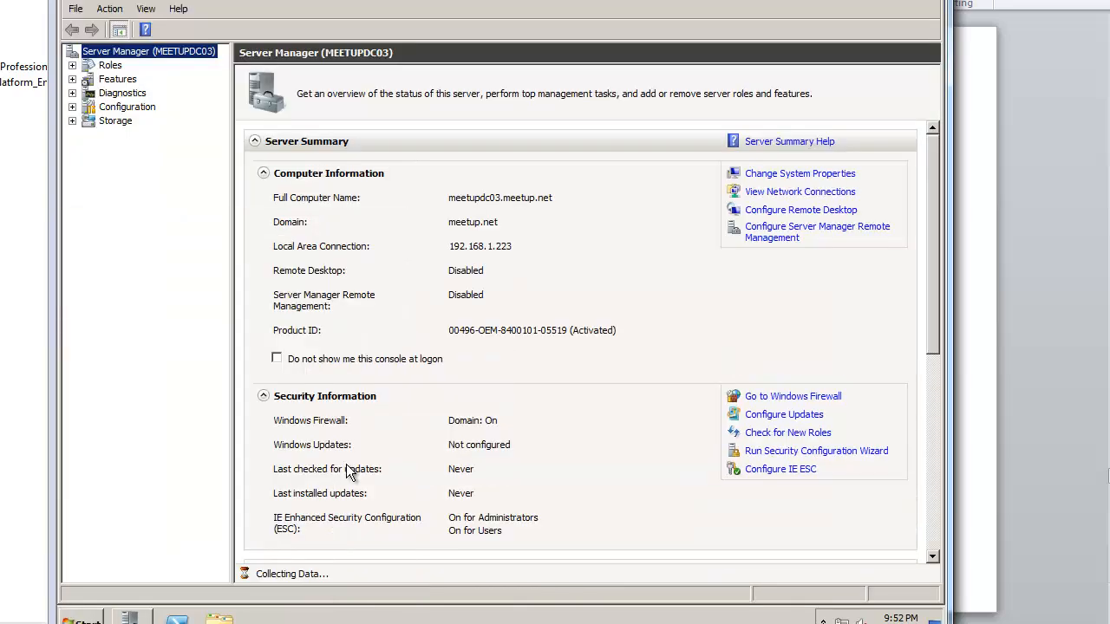
Step: Confirm the meetup.net domain in Computer's System properties, close it, and open Run
key("super")
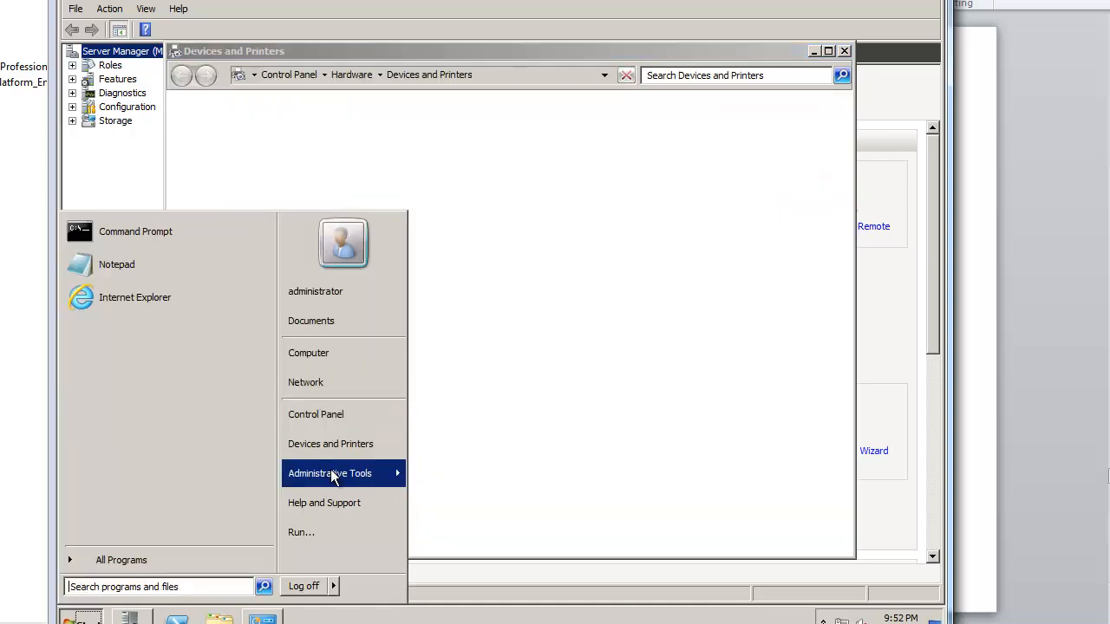
mouse_move(335, 473)
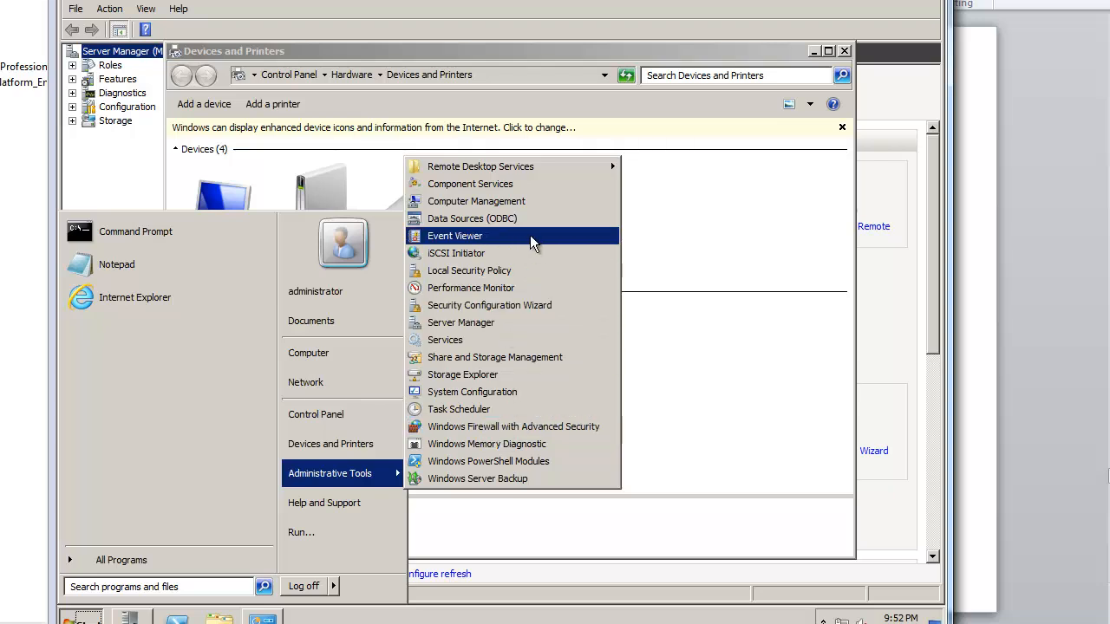
right_click(362, 352)
left_click(416, 470)
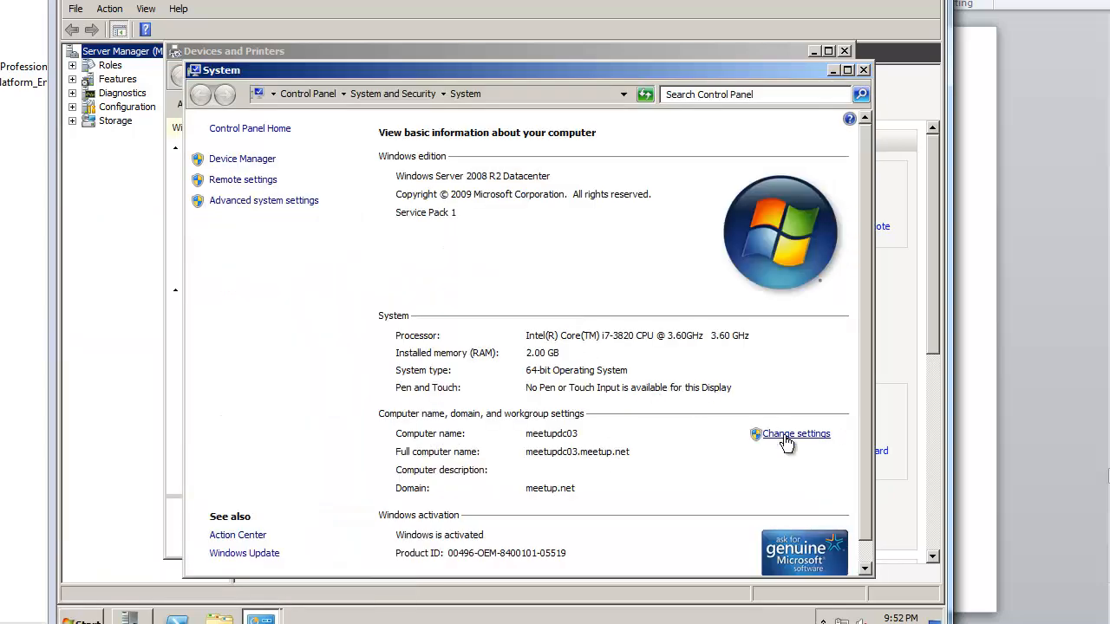
left_click(863, 70)
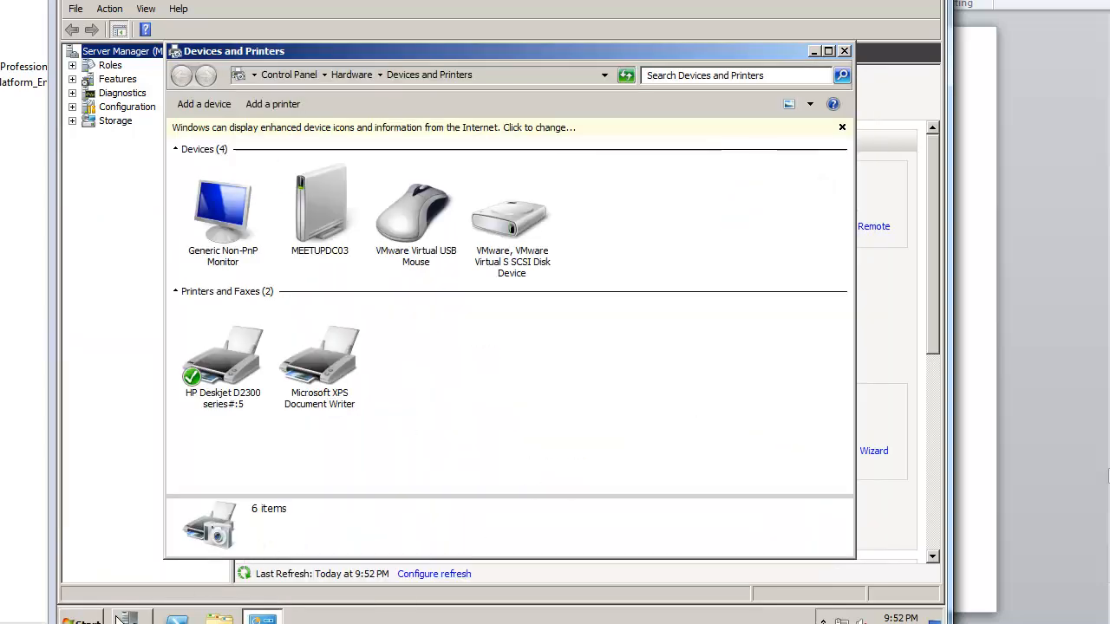
left_click(87, 619)
left_click(303, 530)
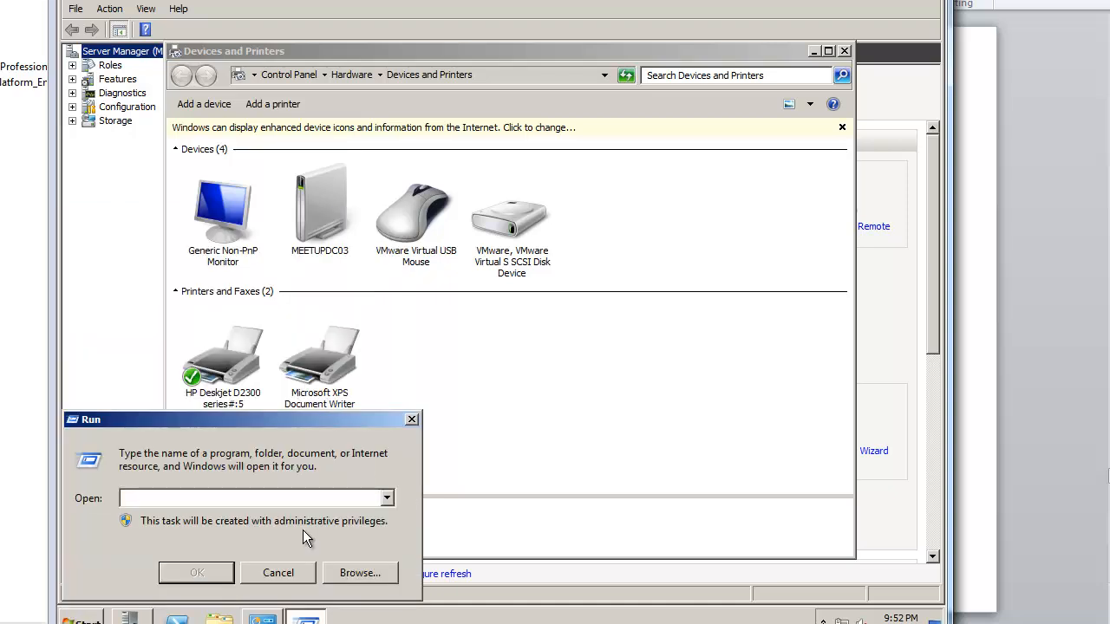
Step: Run dcpromo and choose to add a domain controller to the existing meetup.net domain and site
type("dcpromo")
key("Return")
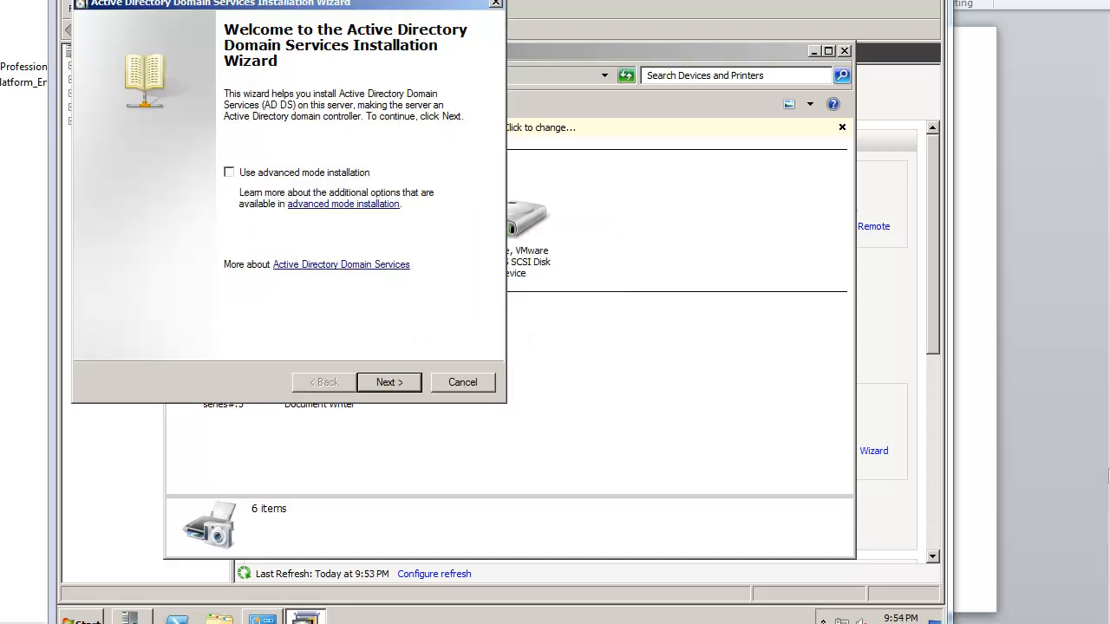
left_click(390, 383)
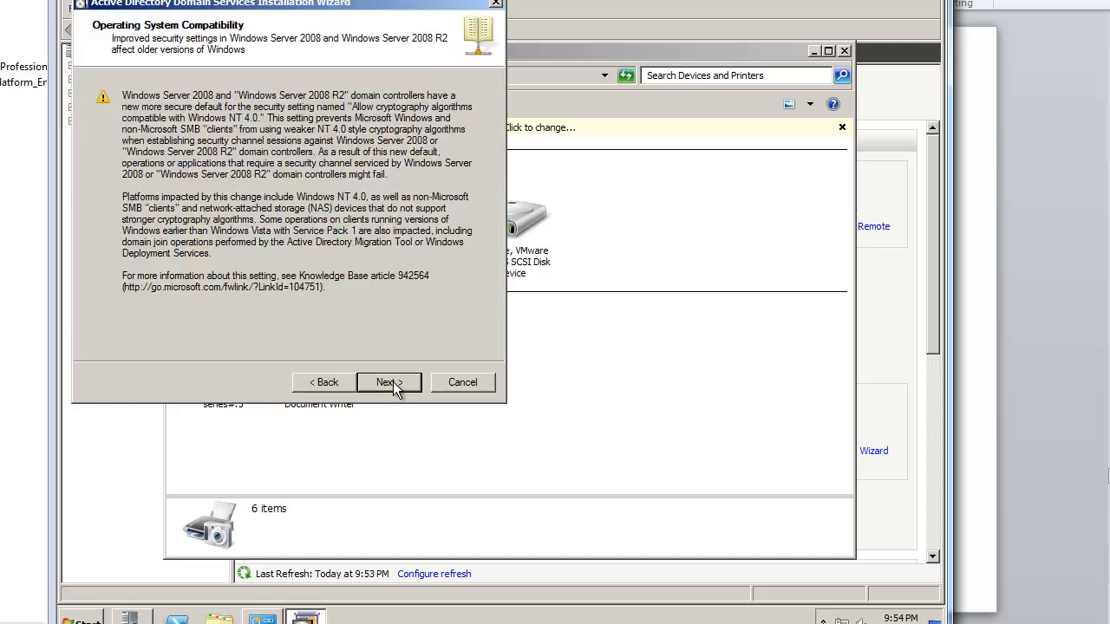
left_click(392, 384)
left_click(183, 211)
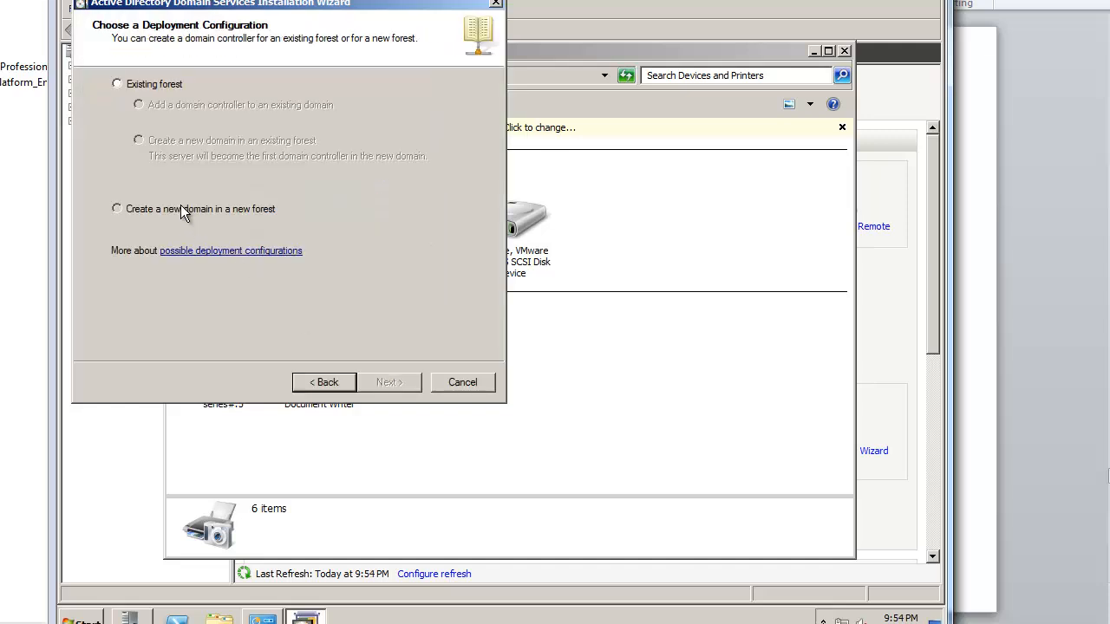
left_click(154, 84)
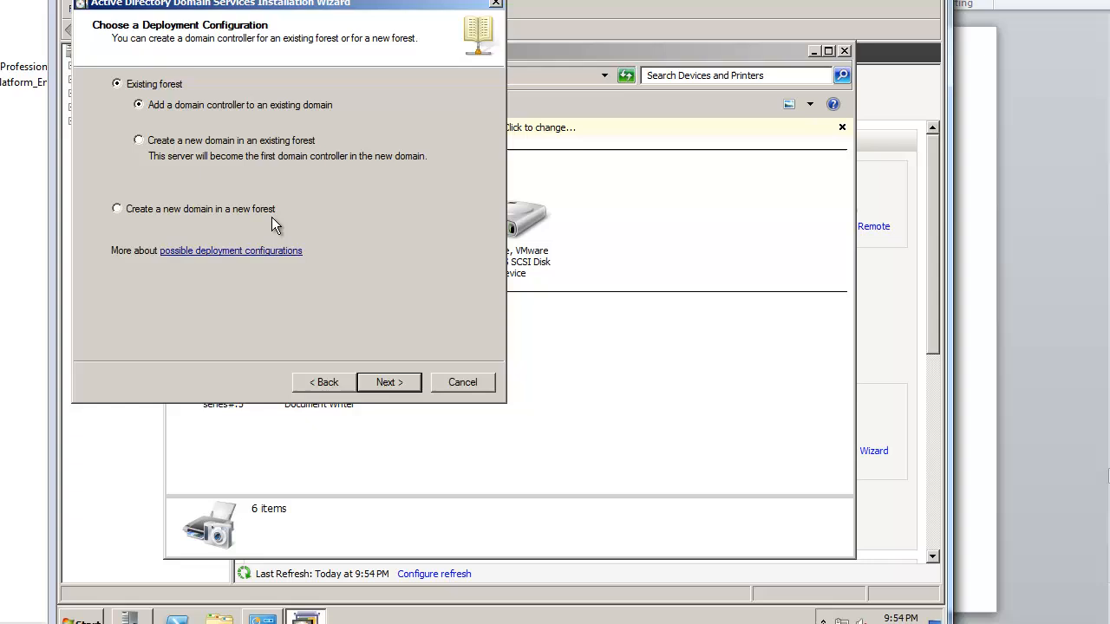
left_click(379, 390)
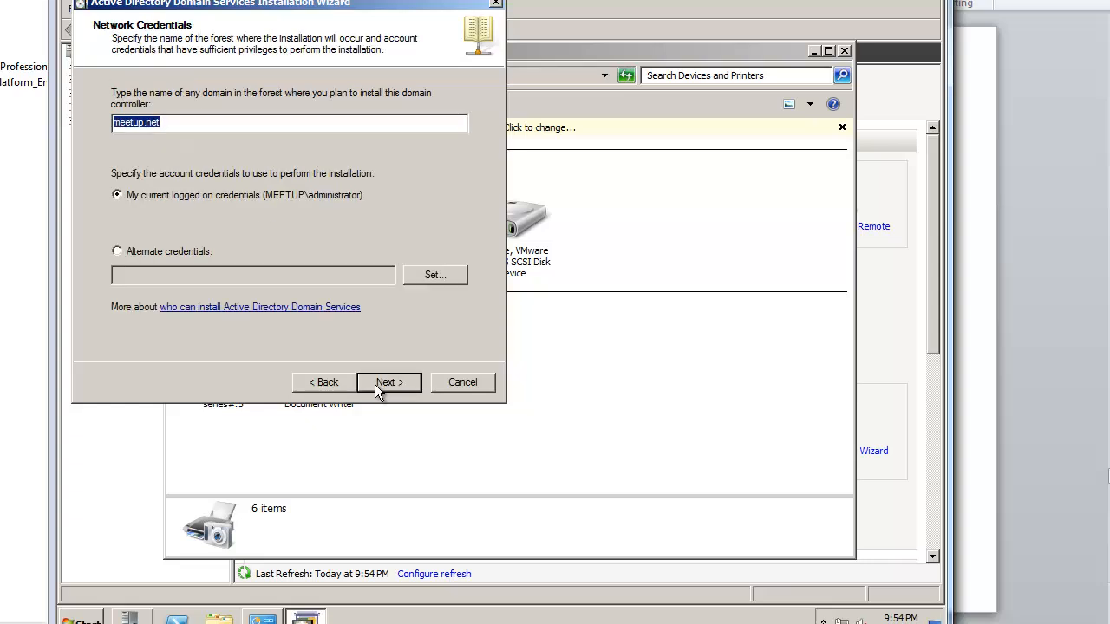
left_click(390, 384)
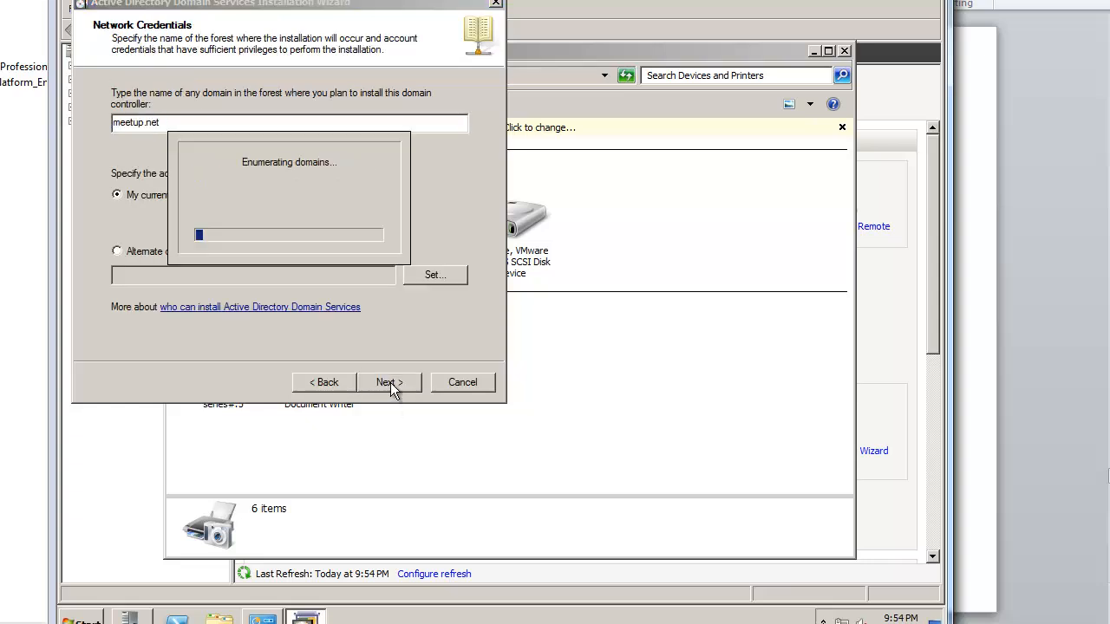
left_click(398, 388)
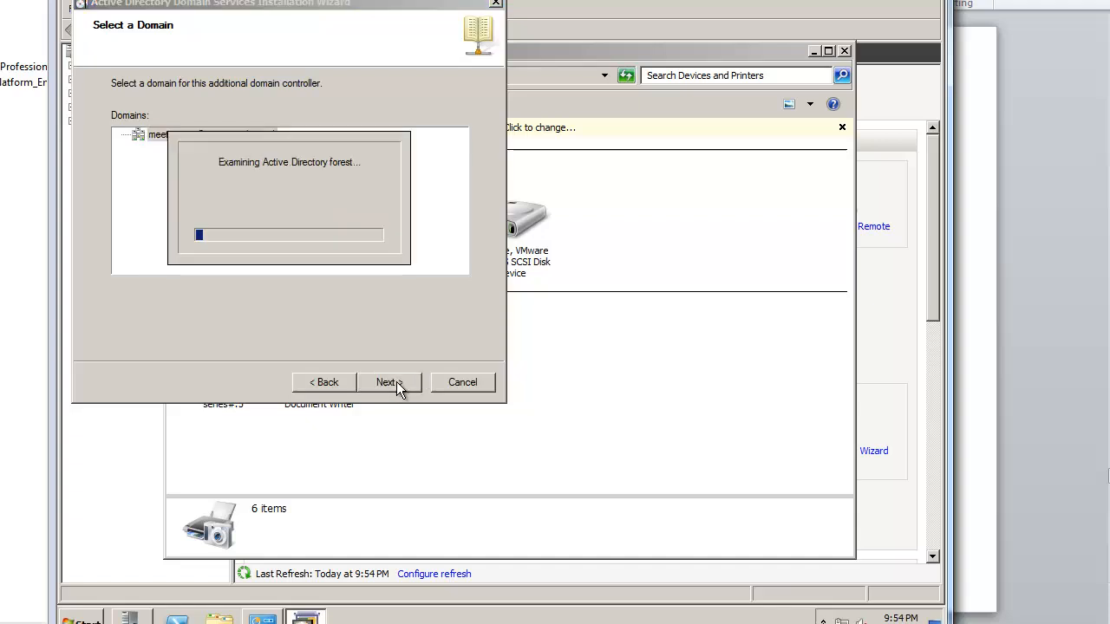
left_click(398, 388)
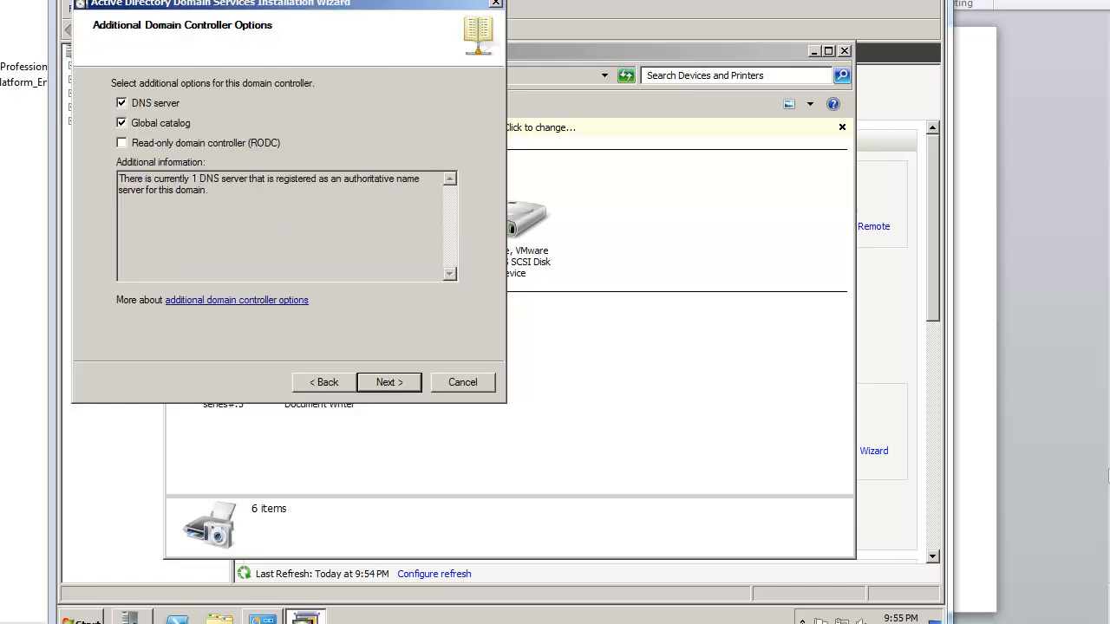
Step: Accept DNS and global catalog options, default paths and a DSRM password, then install with automatic reboot
left_click(391, 383)
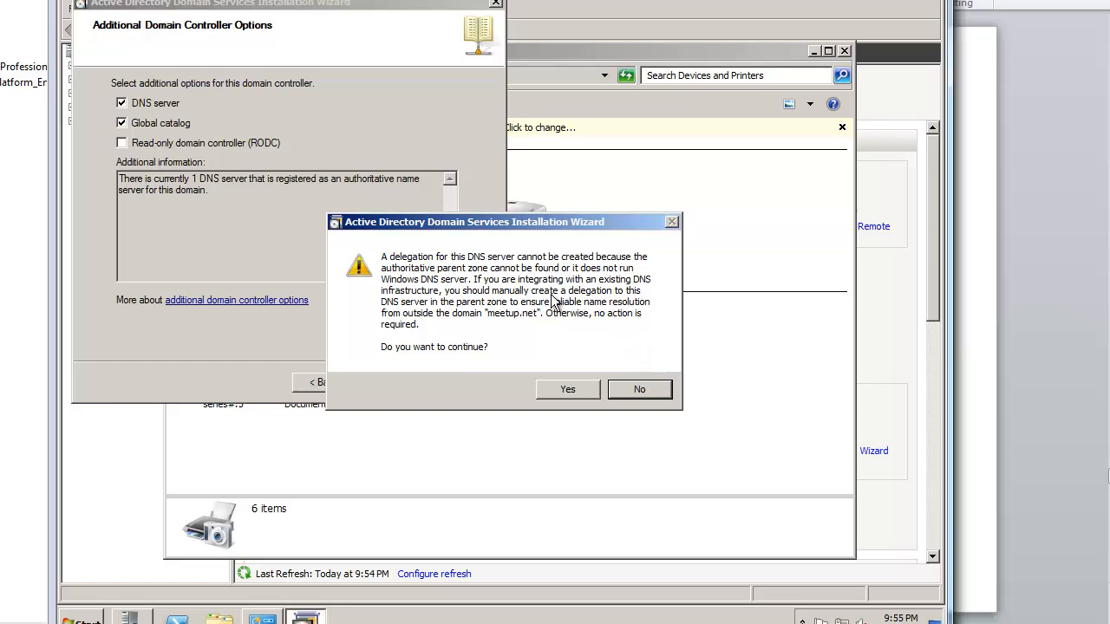
left_click(567, 392)
left_click(406, 386)
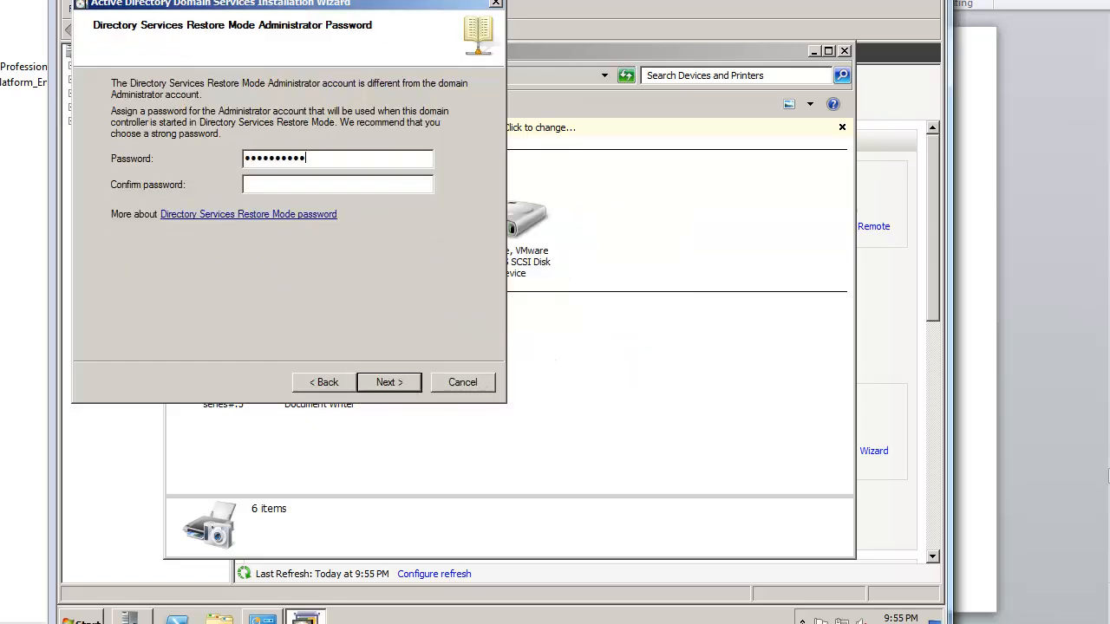
key("Tab")
type("*****")
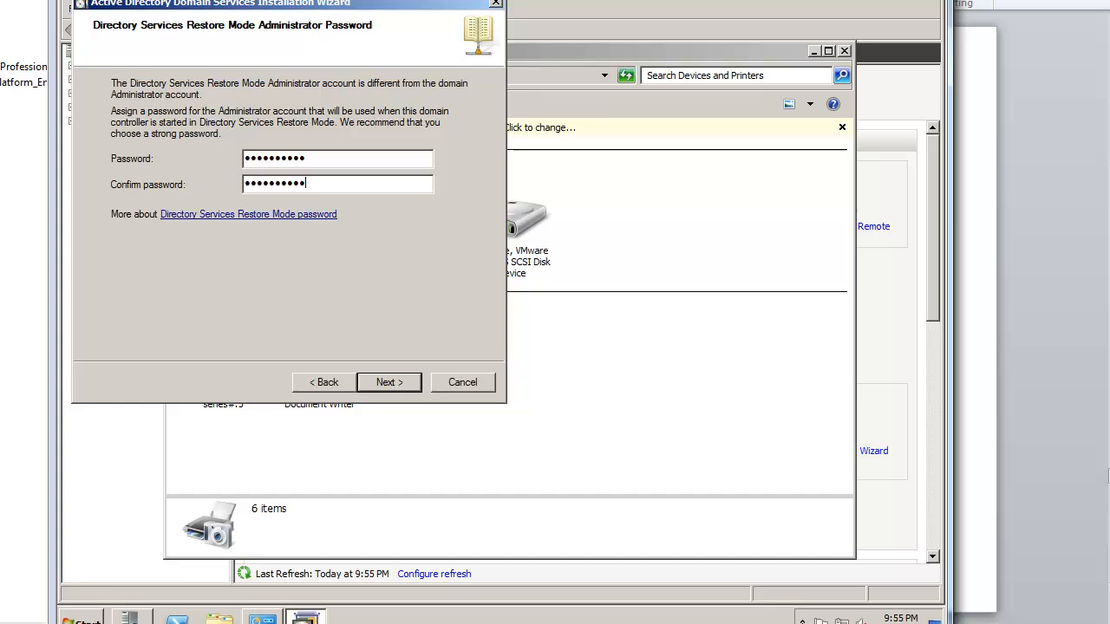
left_click(386, 381)
left_click(392, 381)
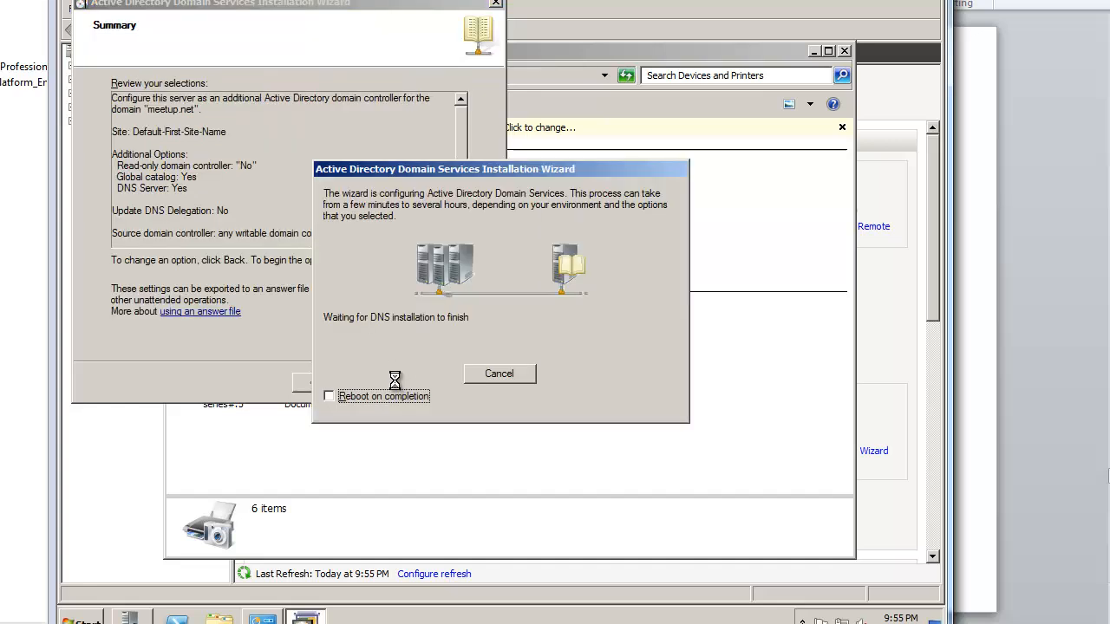
left_click(329, 396)
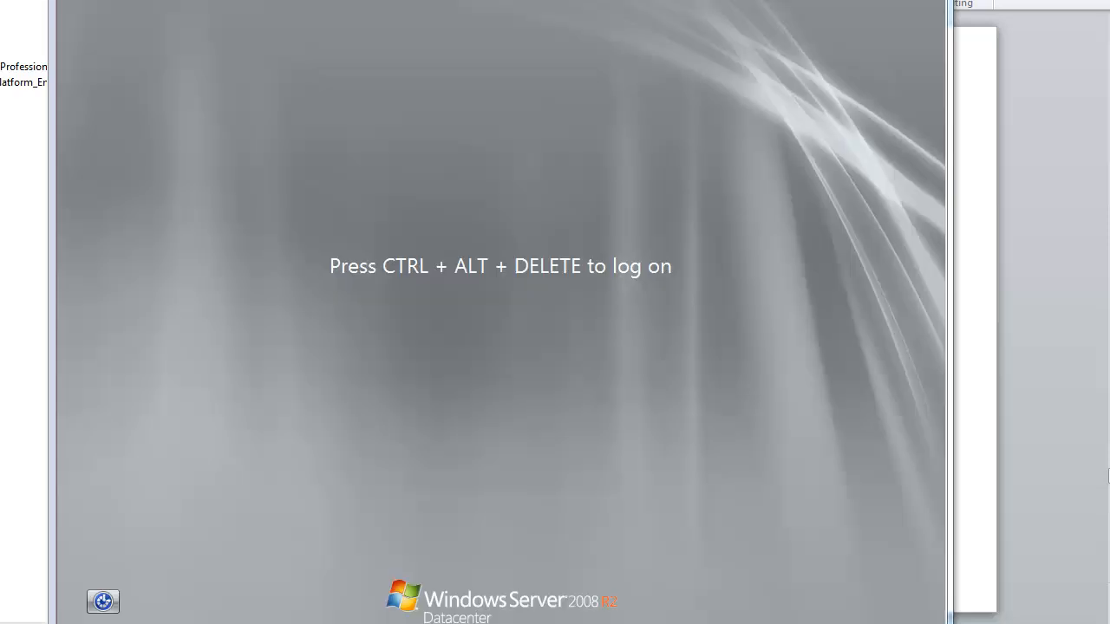
Step: Sign in as the meetup domain administrator, retrying after an incorrect-password error
left_click(18, 0)
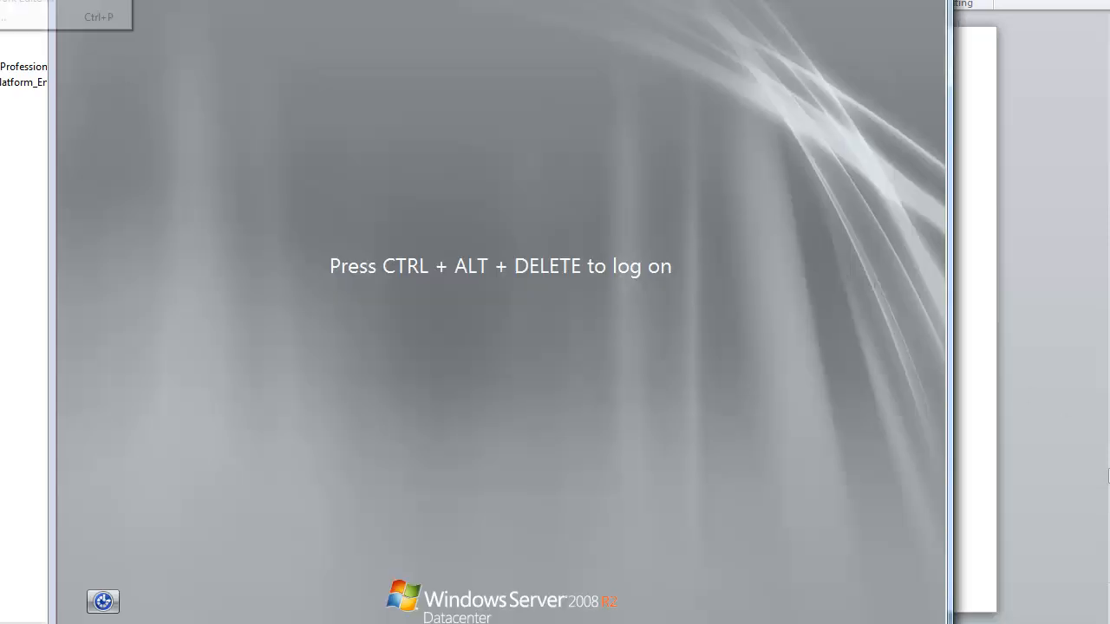
left_click(52, 2)
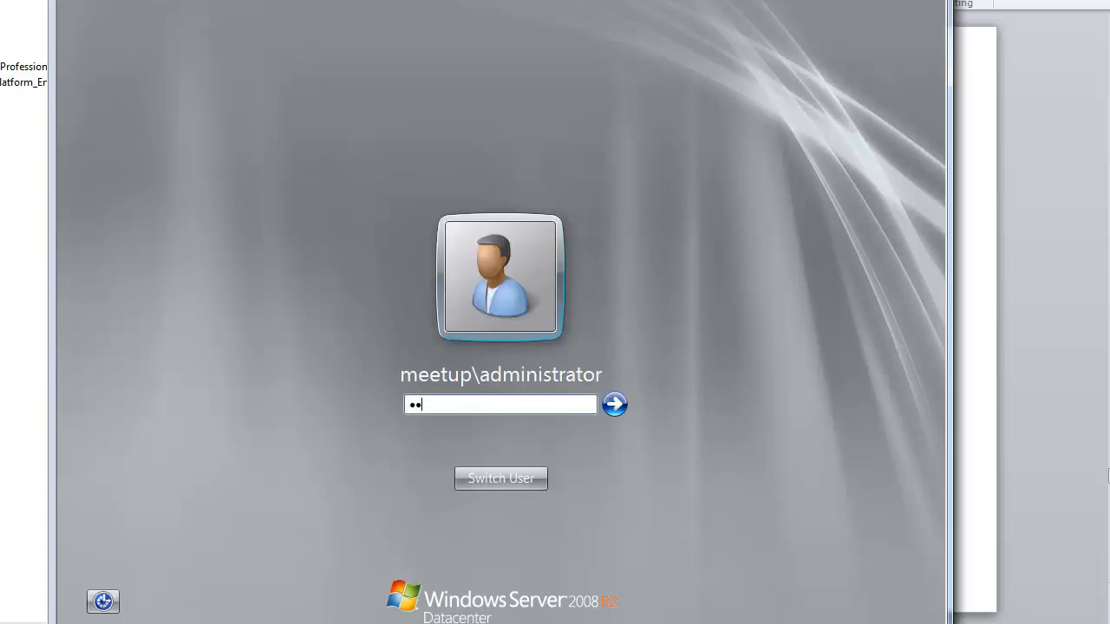
key("Return")
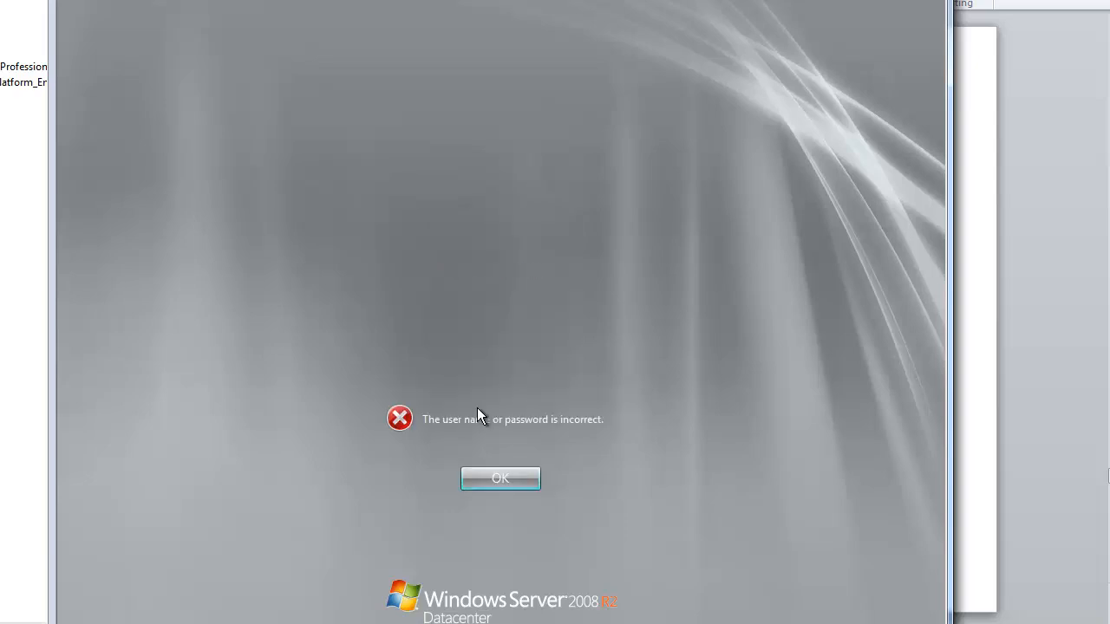
key("Return")
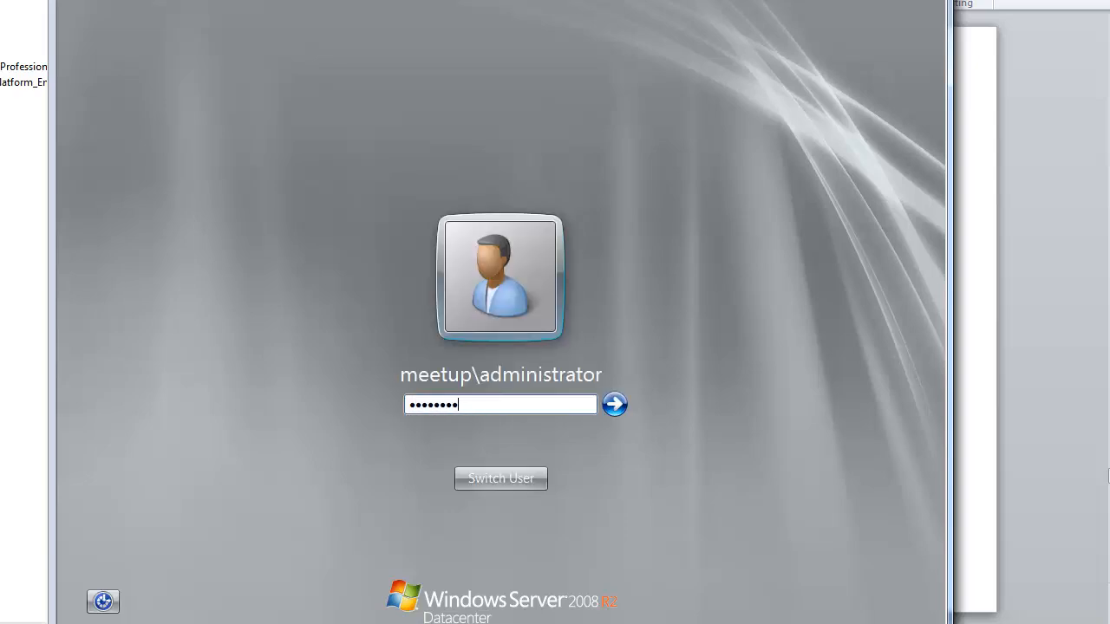
key("Return")
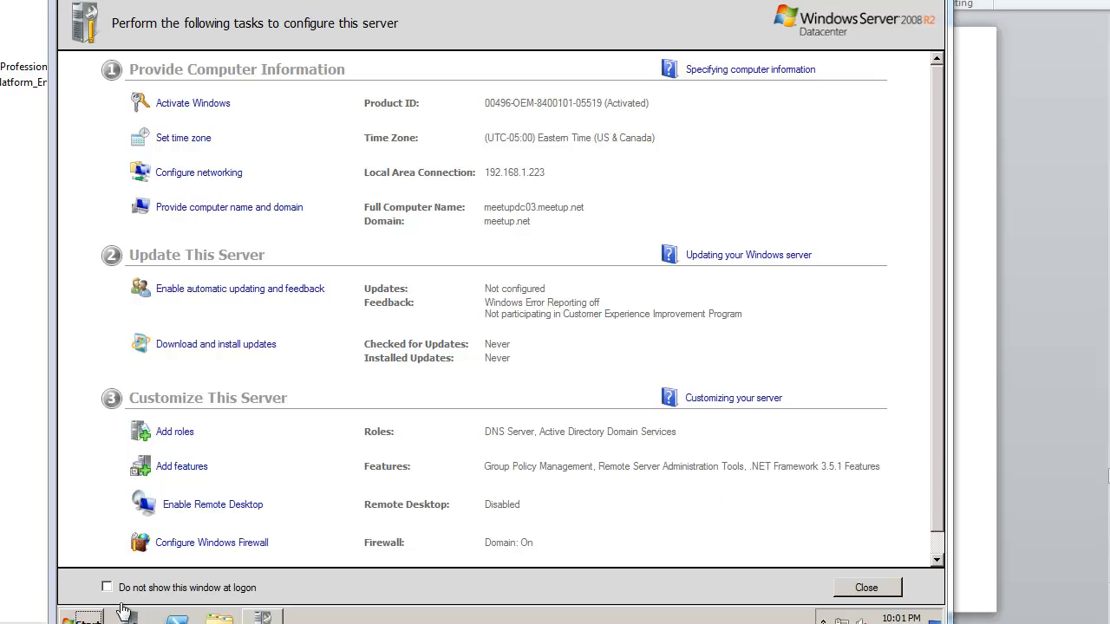
Step: Show Administrative Tools in the Start menu, then switch over to the presentation slides
left_click(95, 617)
mouse_move(347, 485)
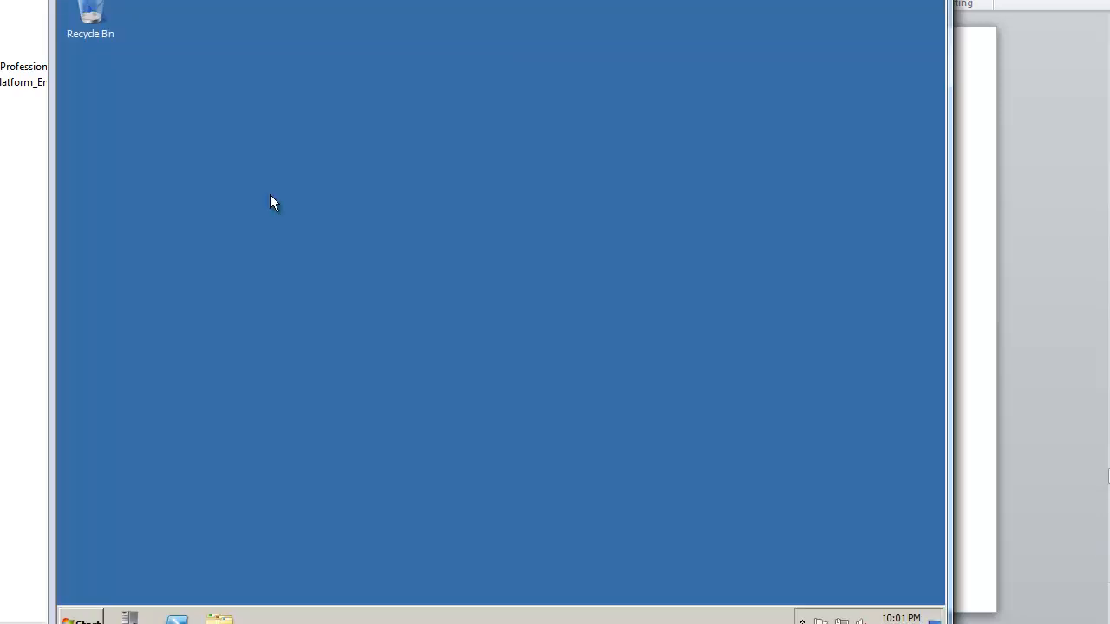
key("super")
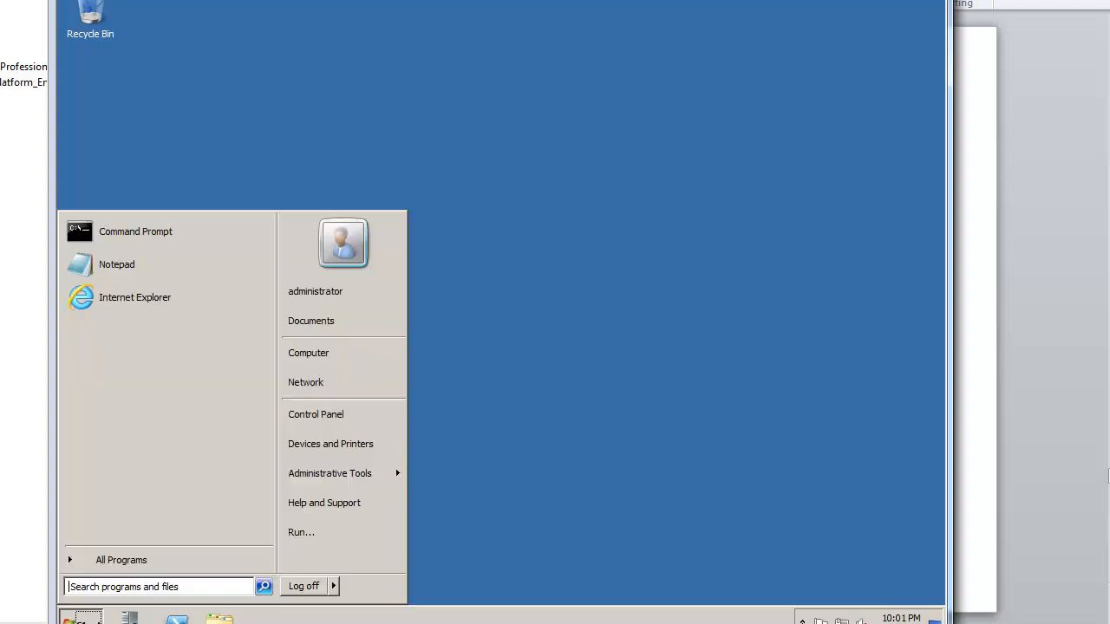
mouse_move(395, 477)
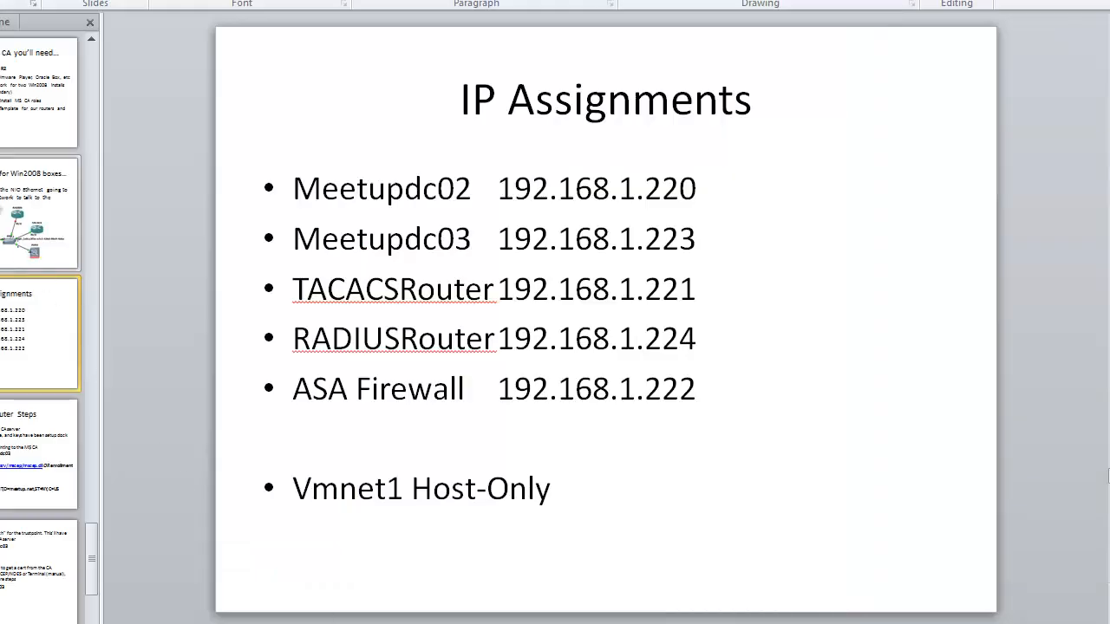
key("Up")
key("Up")
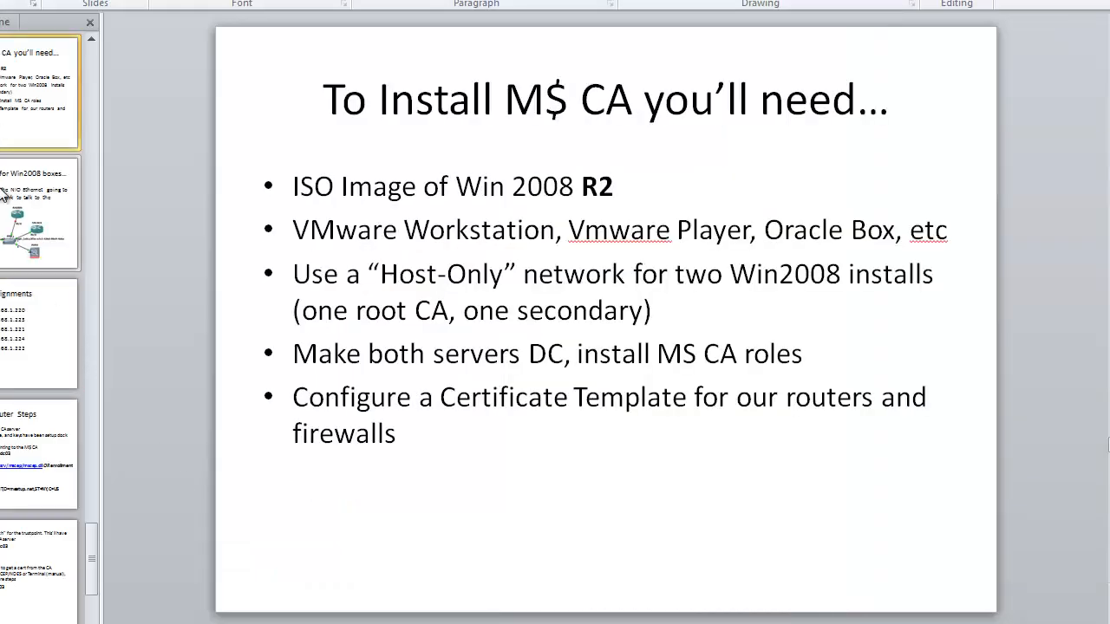
Step: Go to the '3 Main Ways to Get a Cert' slide and highlight the automatic enrollment and manual copy-paste bullets
left_click(4, 192)
left_click_drag(292, 184, 763, 256)
left_click(643, 183)
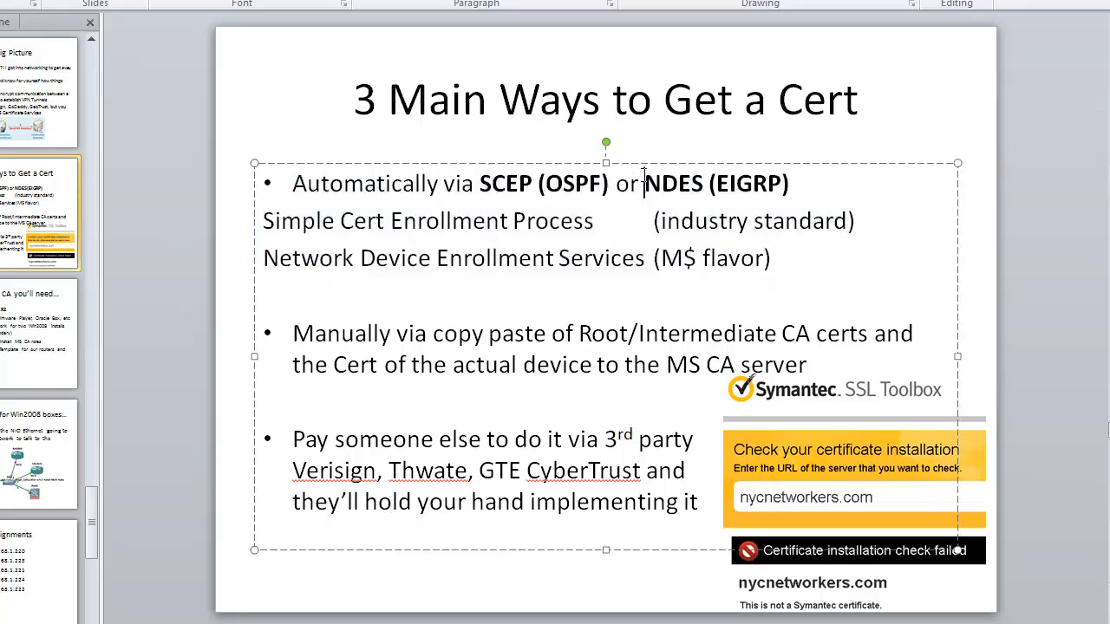
left_click_drag(292, 183, 797, 250)
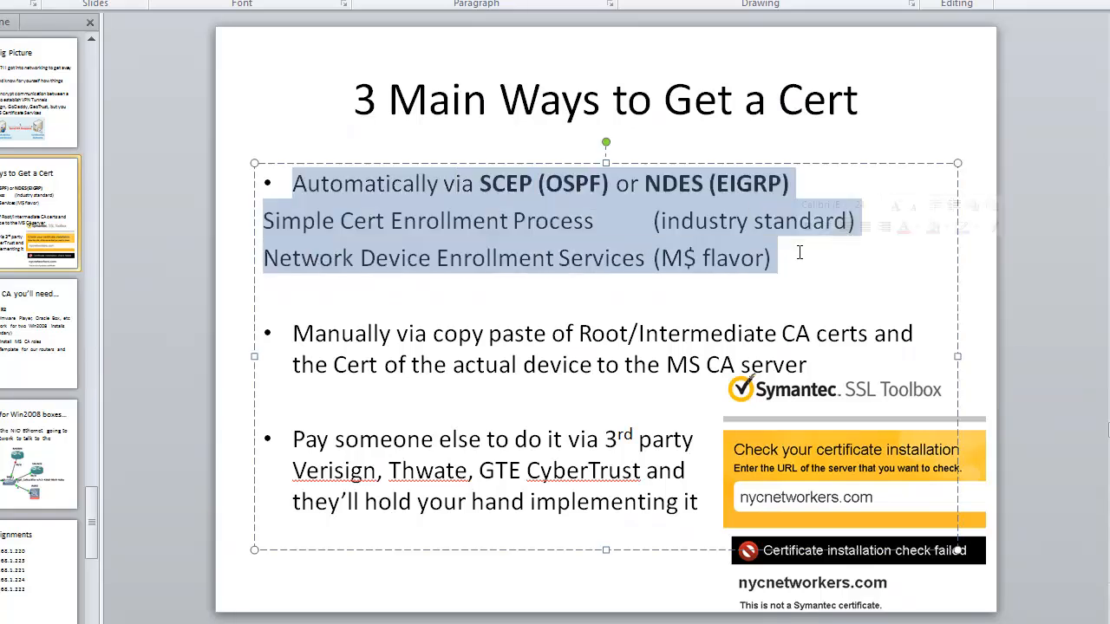
left_click_drag(433, 333, 665, 365)
left_click(665, 365)
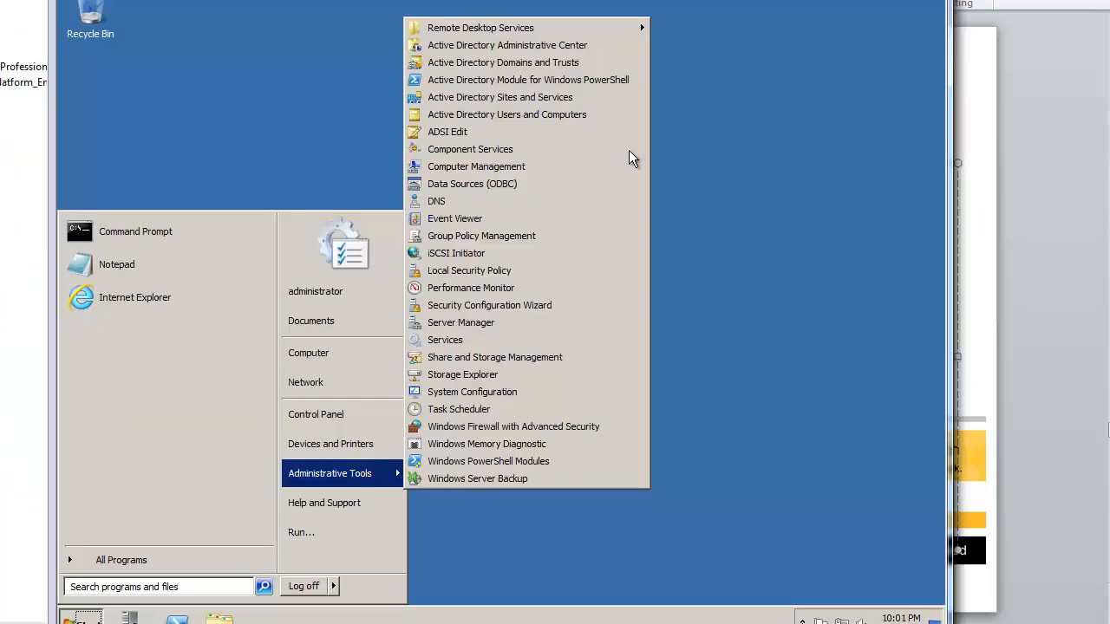
Step: In Server Manager's Add Roles Wizard, select AD CS with Certification Authority Web Enrollment and required IIS components
left_click(700, 405)
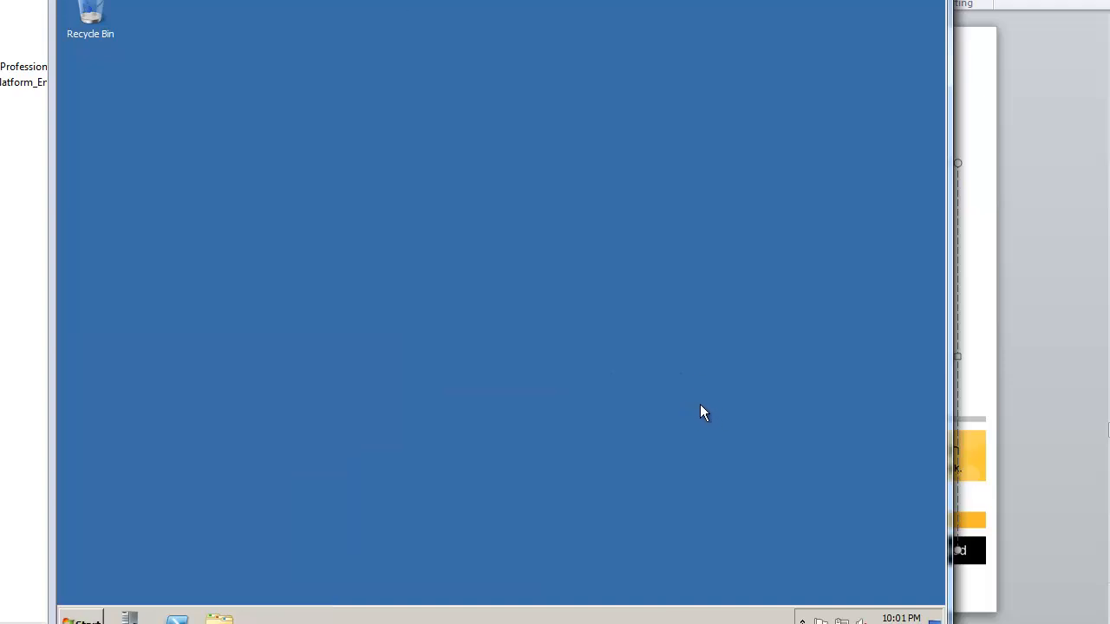
left_click(130, 618)
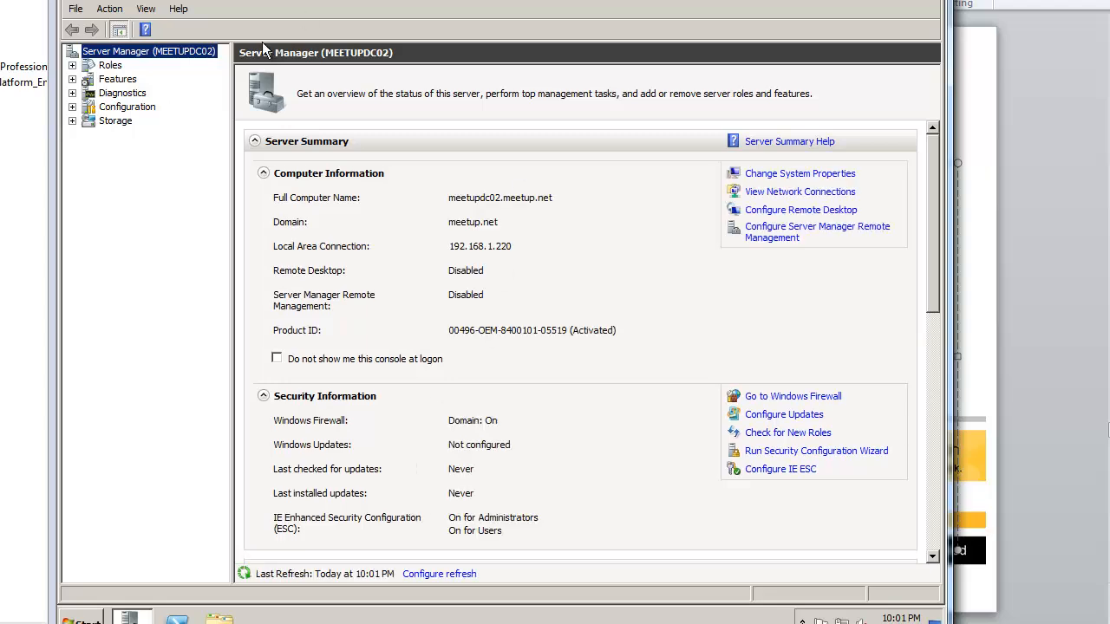
left_click(110, 67)
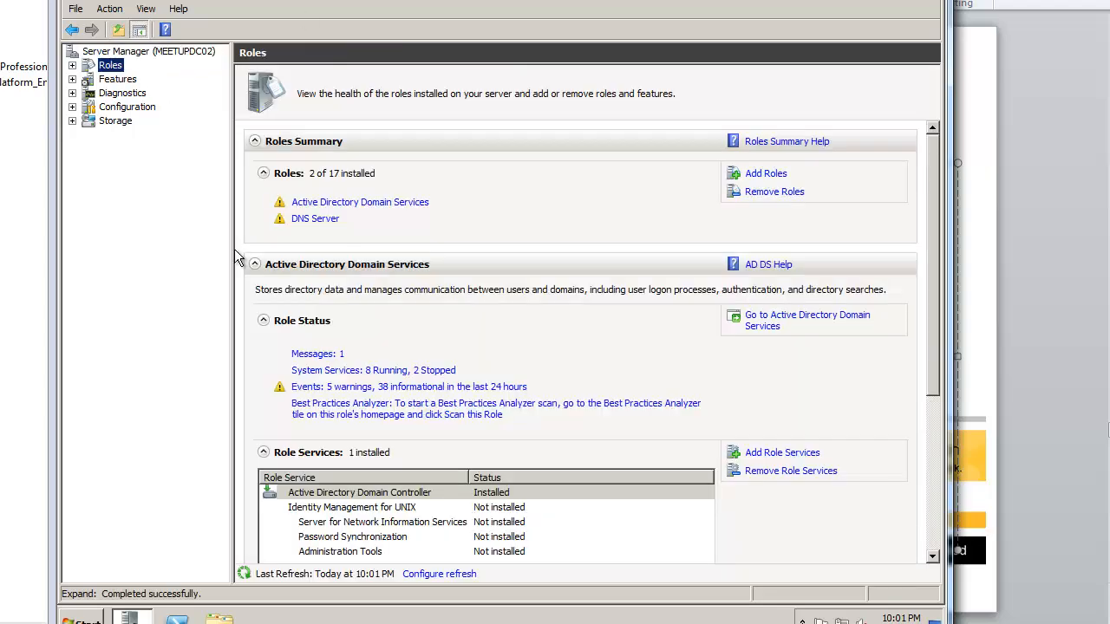
left_click(764, 176)
left_click(450, 461)
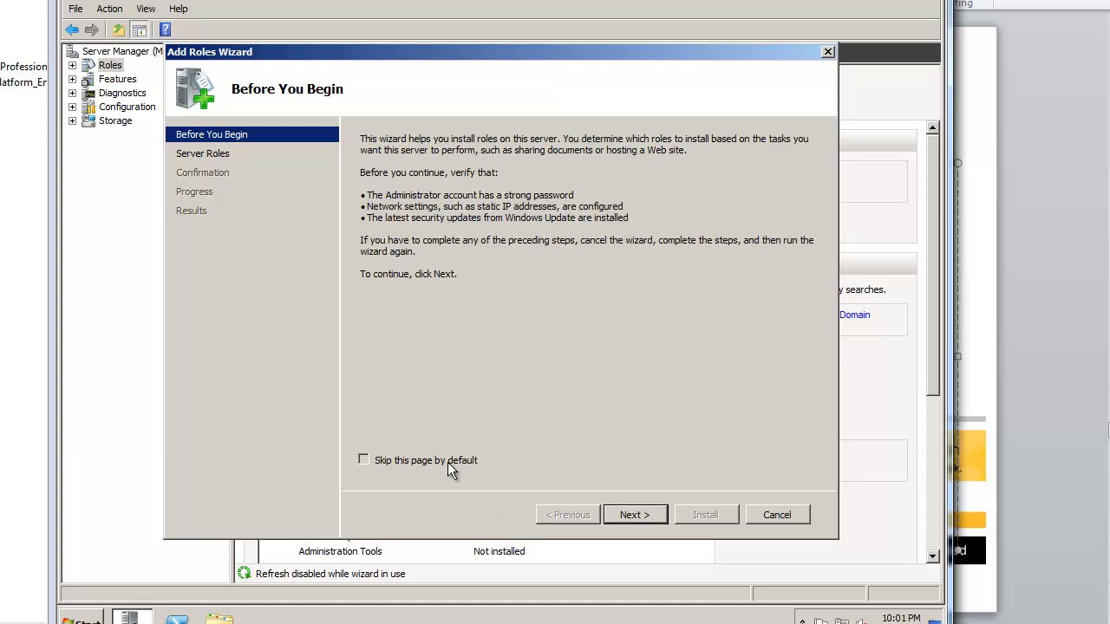
left_click(632, 513)
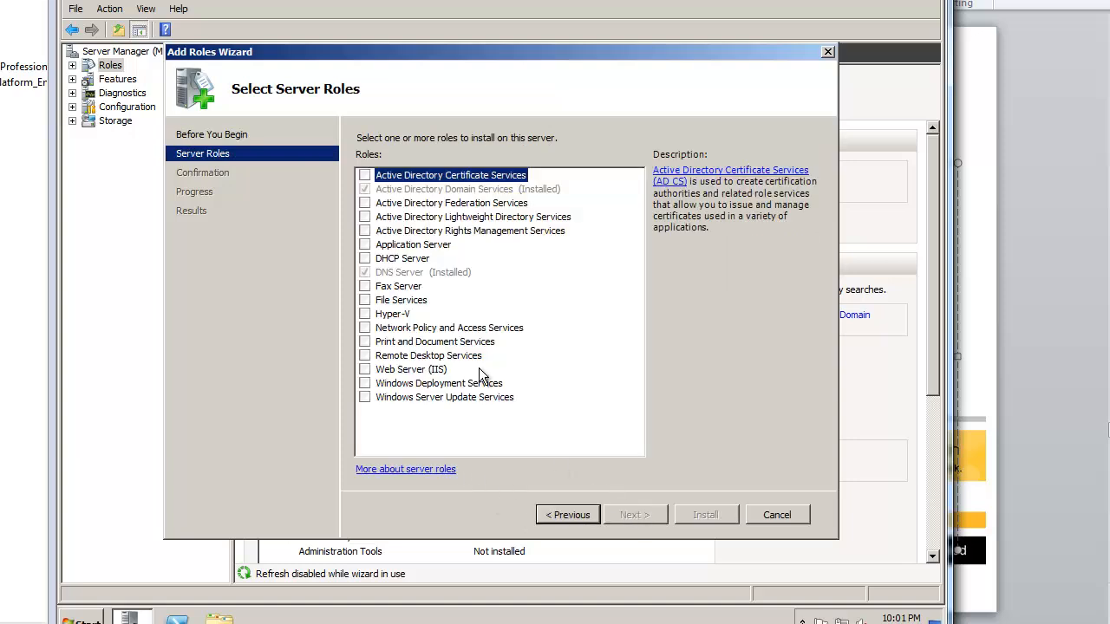
left_click(365, 175)
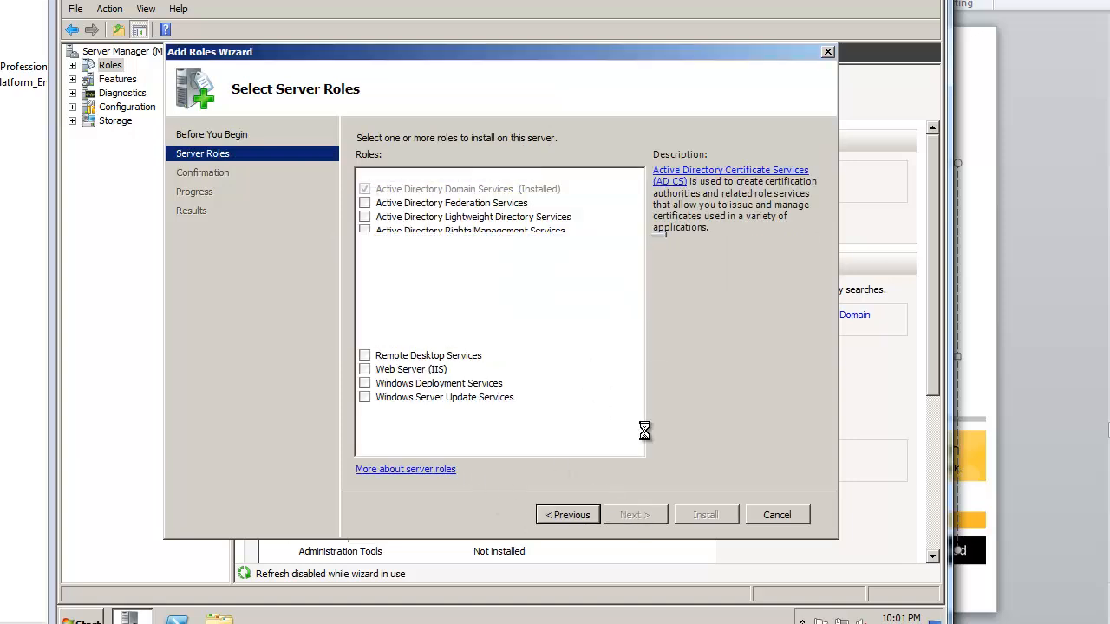
left_click(633, 515)
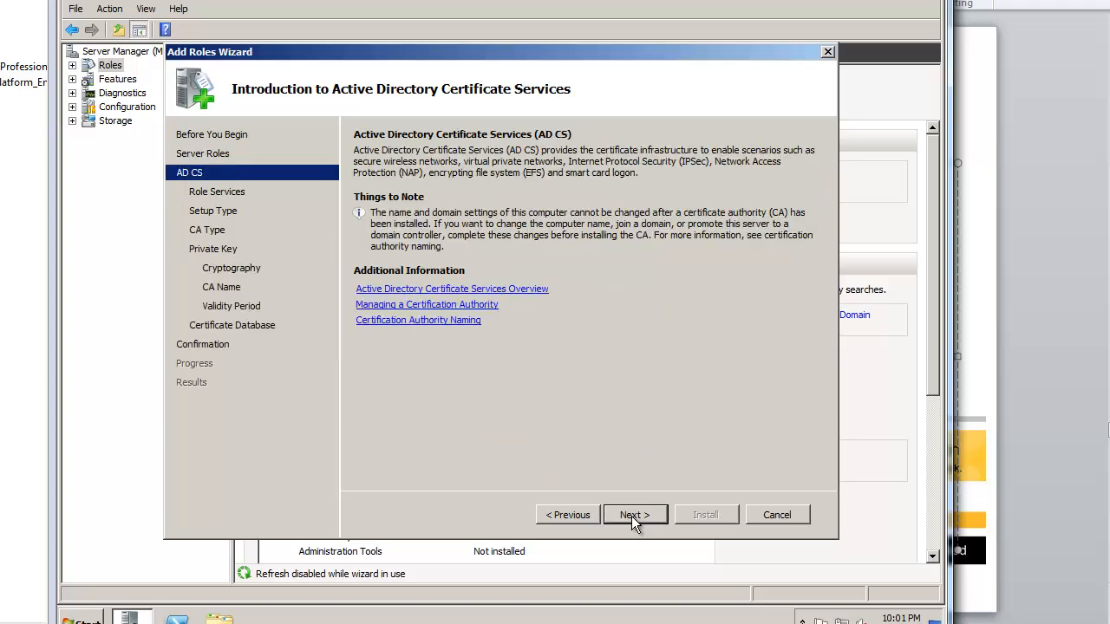
left_click(634, 515)
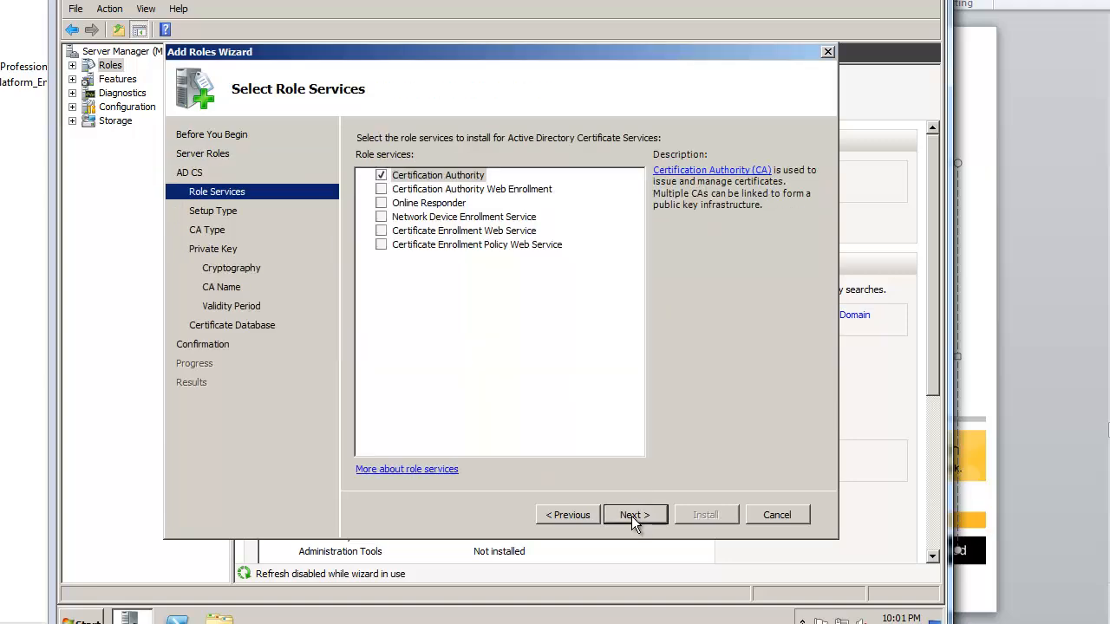
left_click(380, 189)
left_click(590, 373)
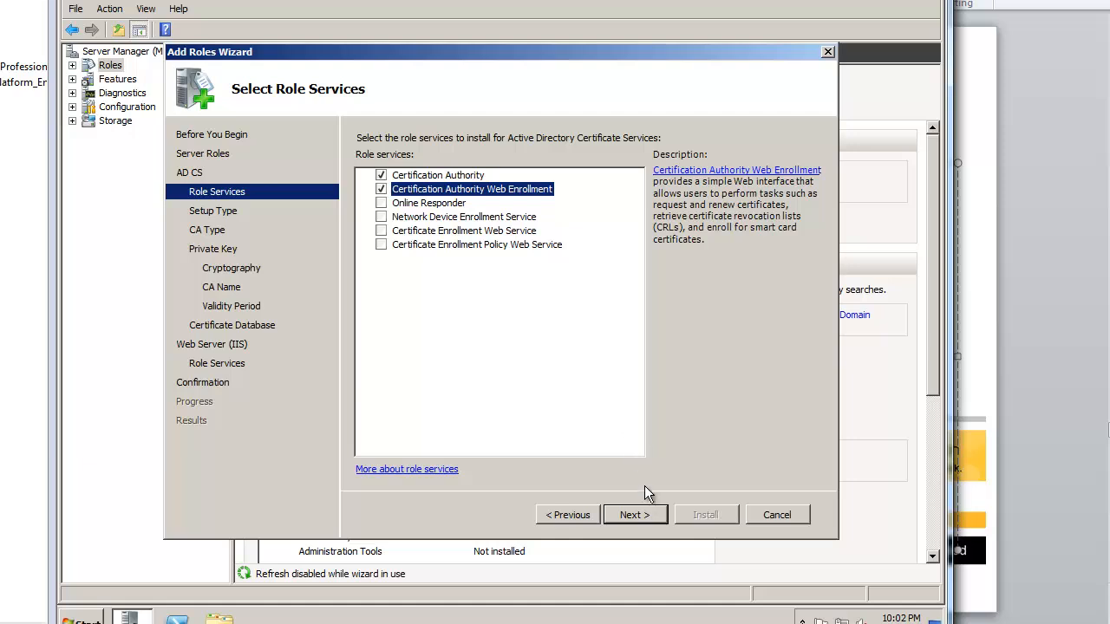
left_click(649, 515)
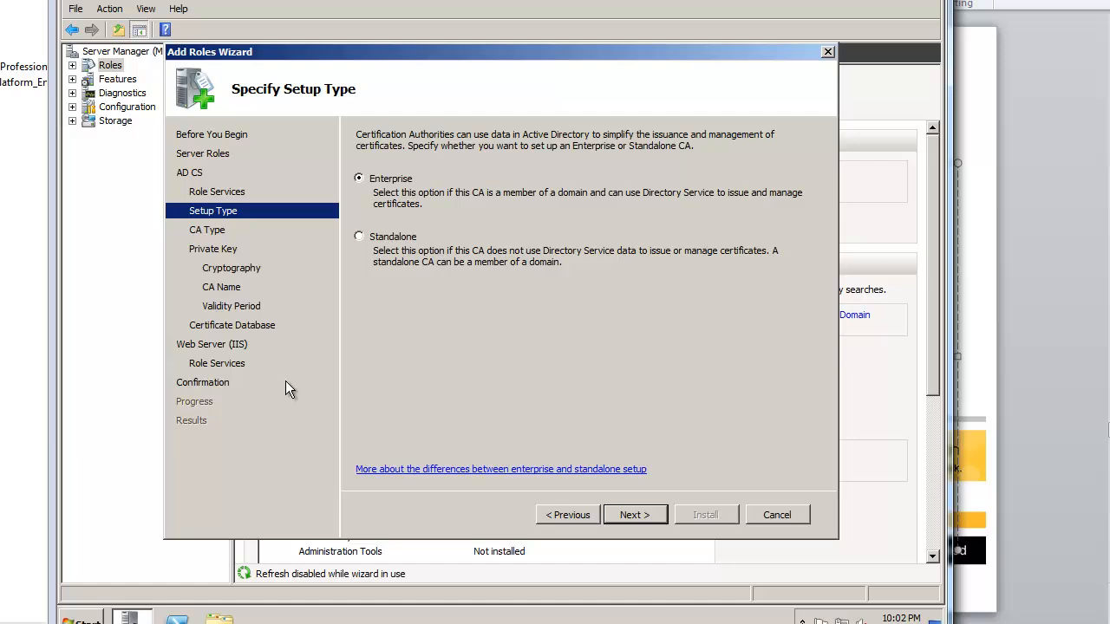
Step: Keep the Enterprise setup, Root CA type, new private key and default cryptography
key("super")
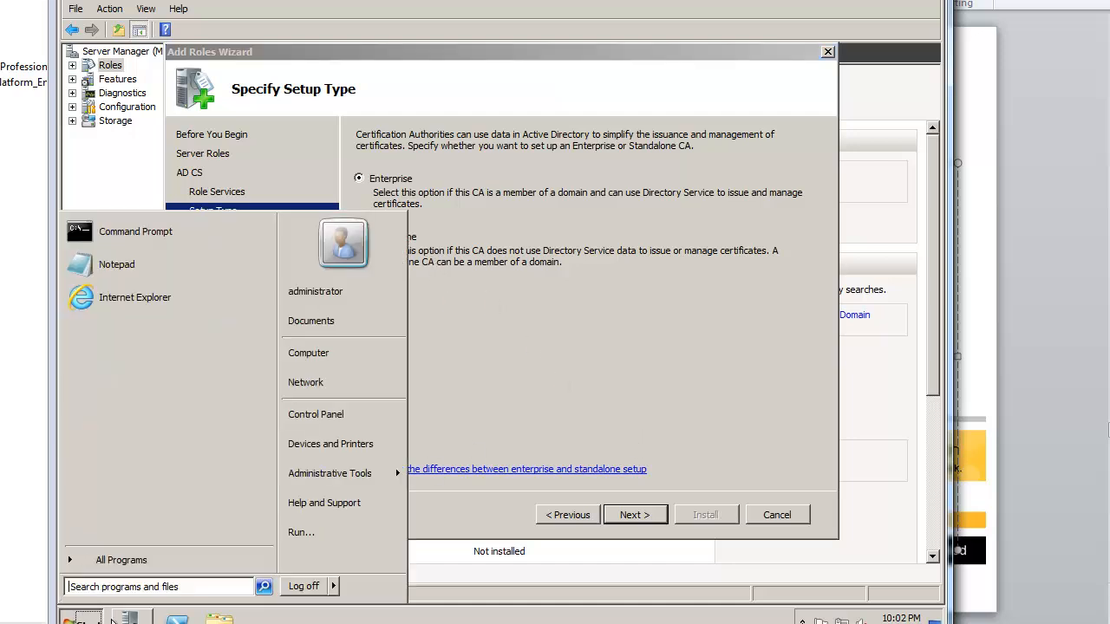
left_click(502, 384)
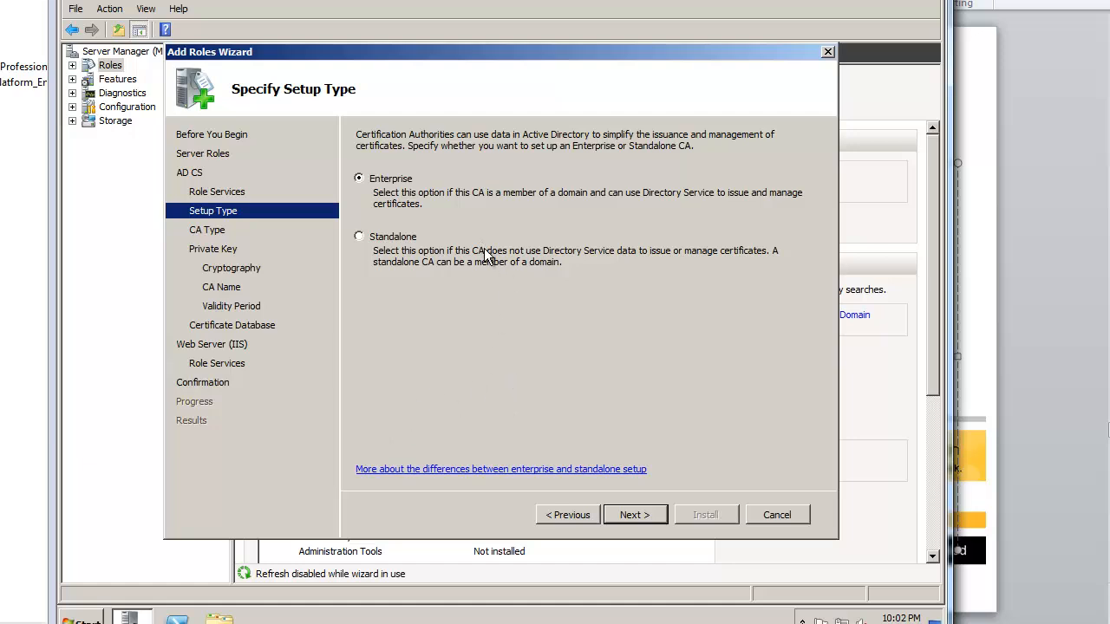
left_click(626, 516)
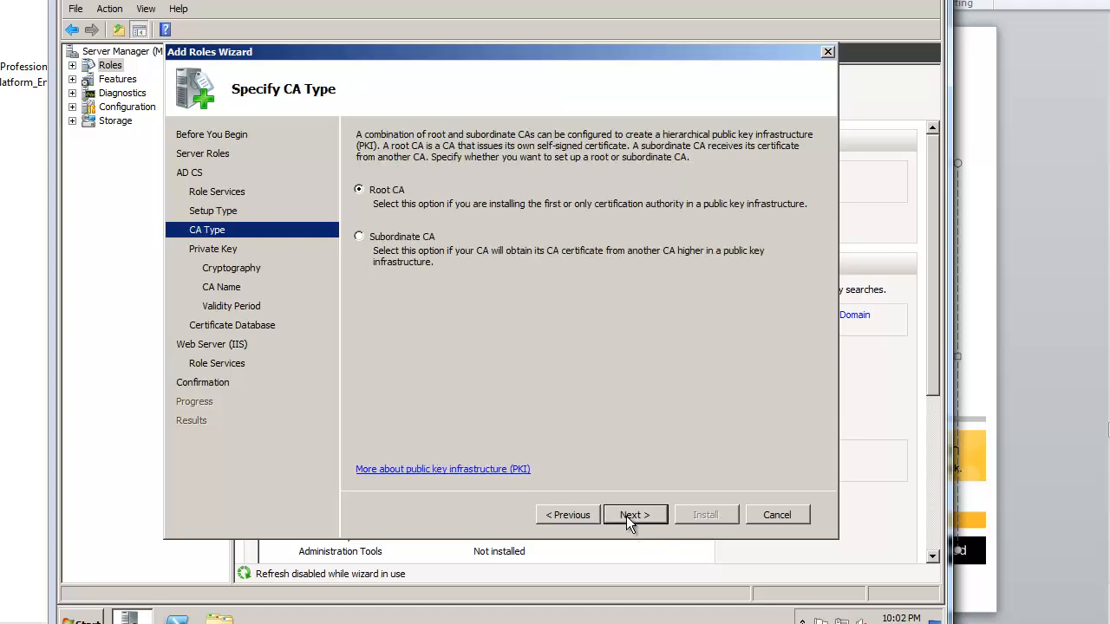
left_click(626, 516)
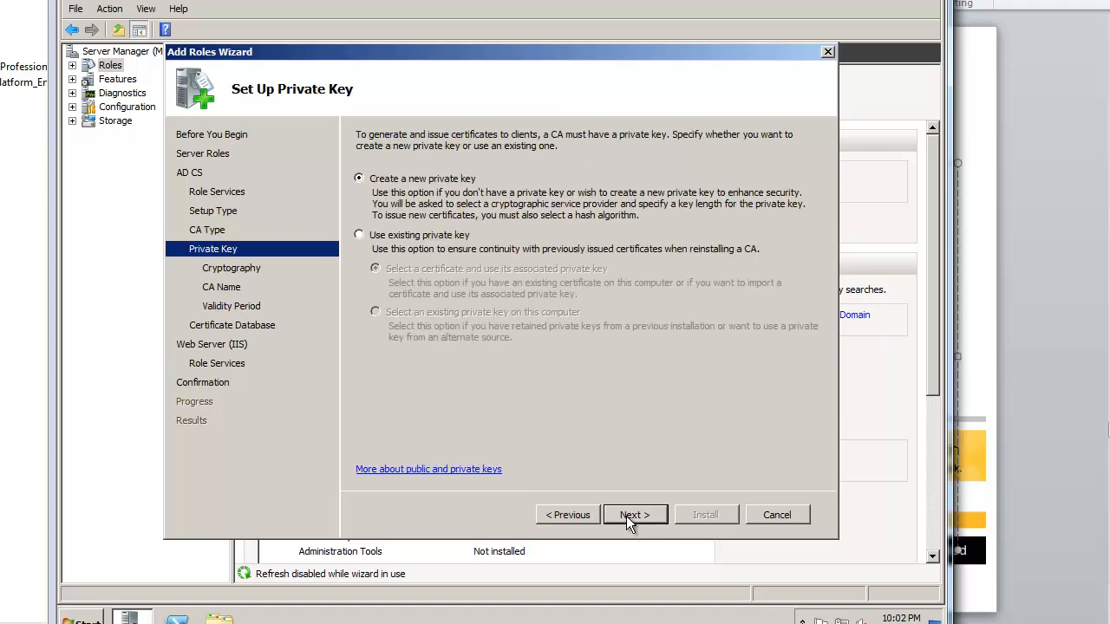
left_click(626, 516)
left_click(625, 516)
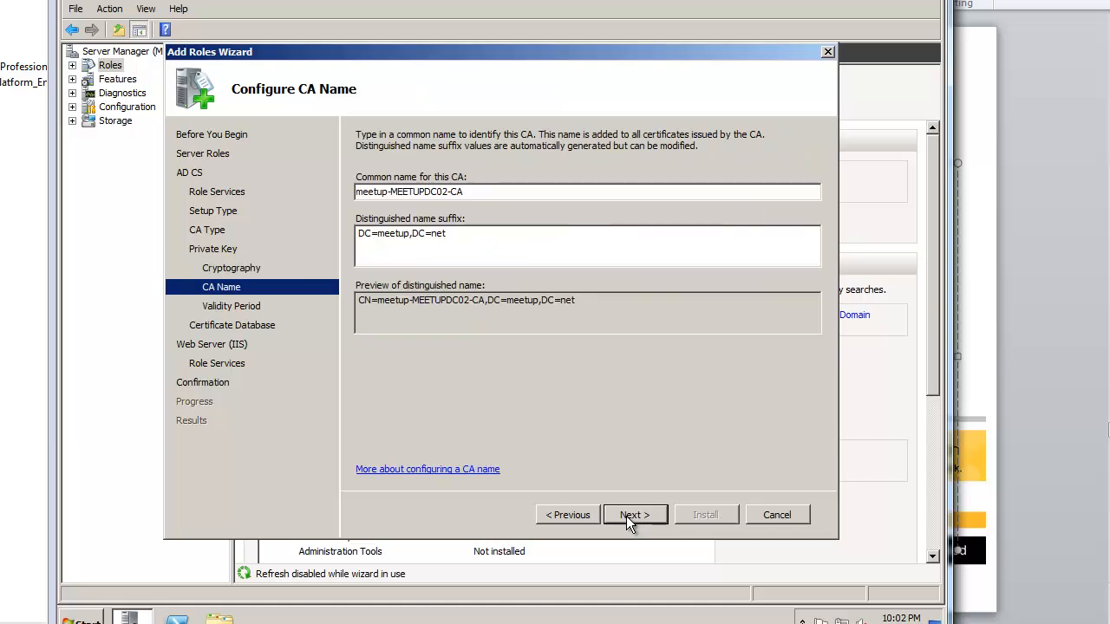
Step: Name the CA meetupdc02, accept default validity, database and IIS settings, and install
left_click_drag(440, 192, 268, 191)
type("m")
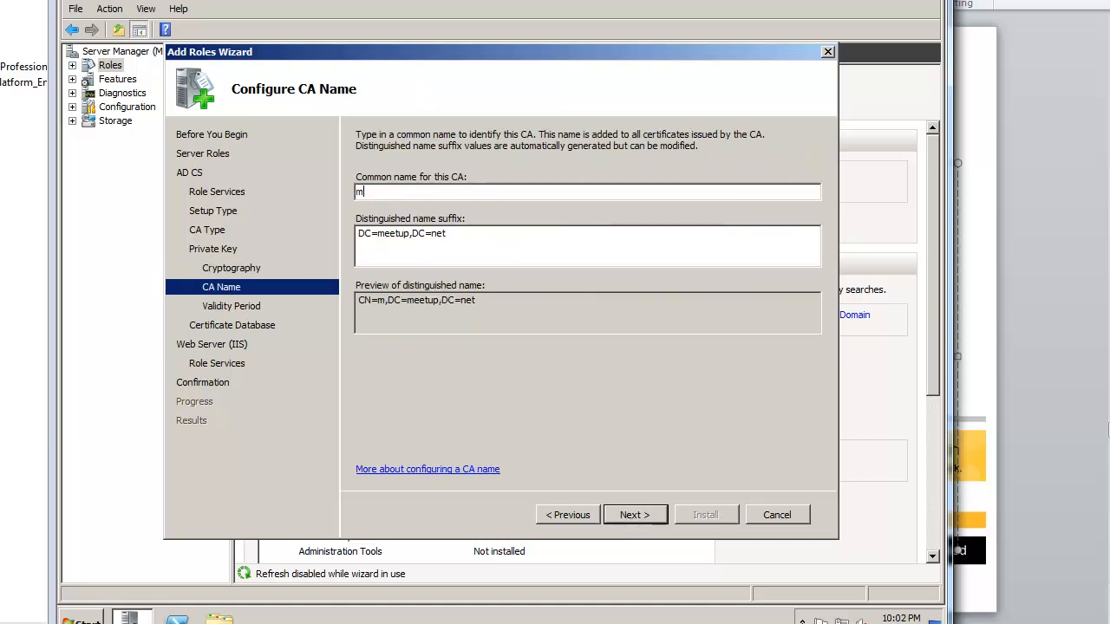
type("eetupdc02")
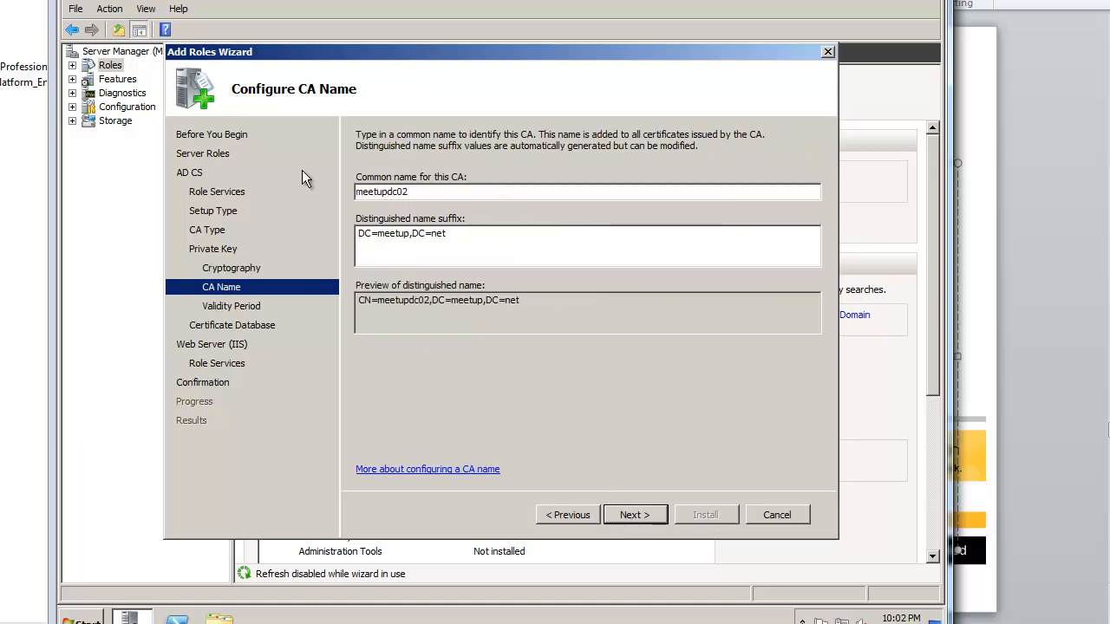
left_click(647, 514)
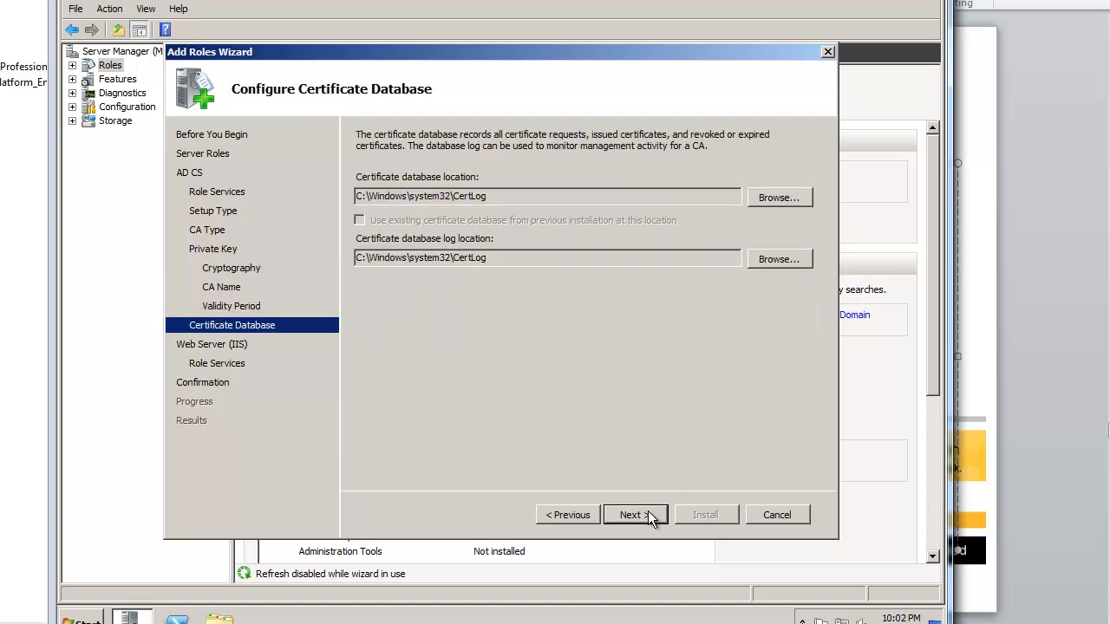
left_click(648, 512)
left_click(648, 512)
left_click(647, 512)
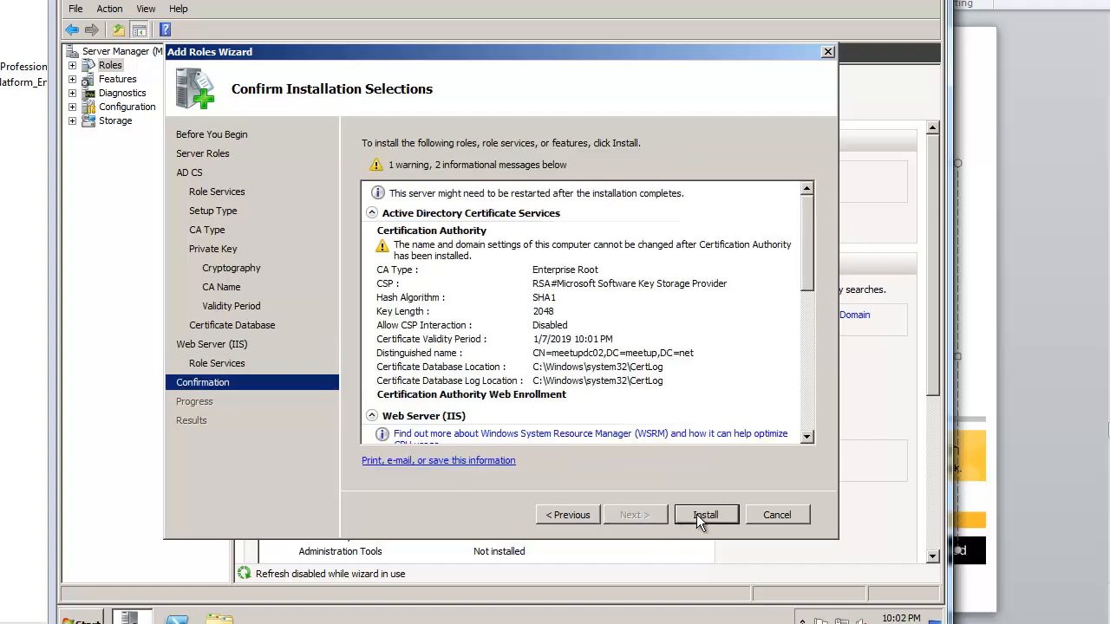
left_click(698, 514)
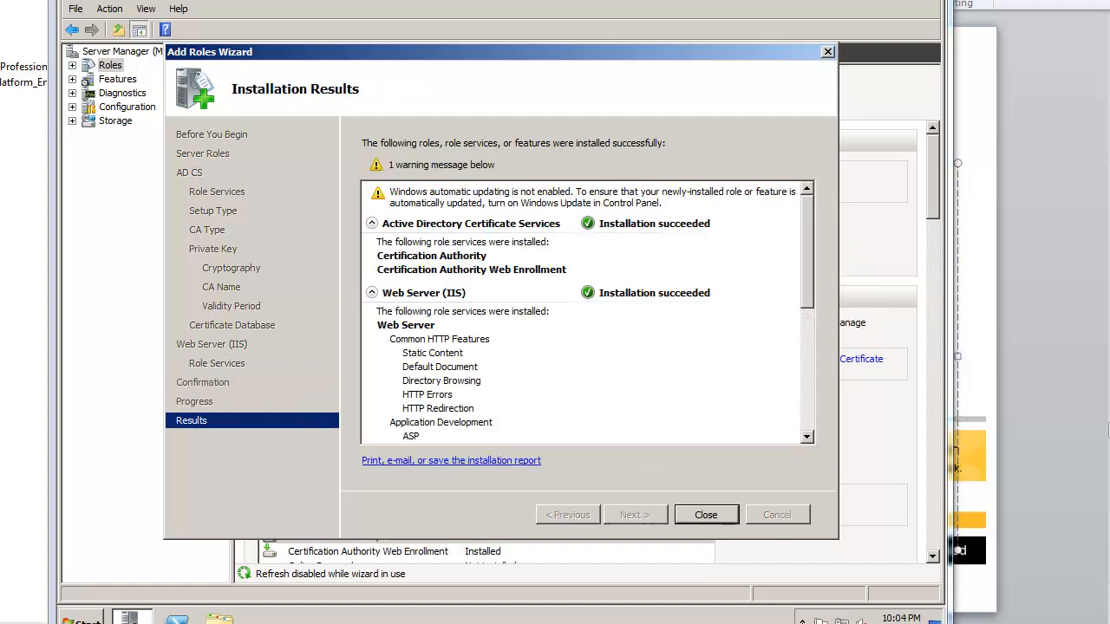
Step: Close the wizard and review descriptions of the NDES, CES, CEP, Certification Authority and Web Enrollment role services
left_click(703, 515)
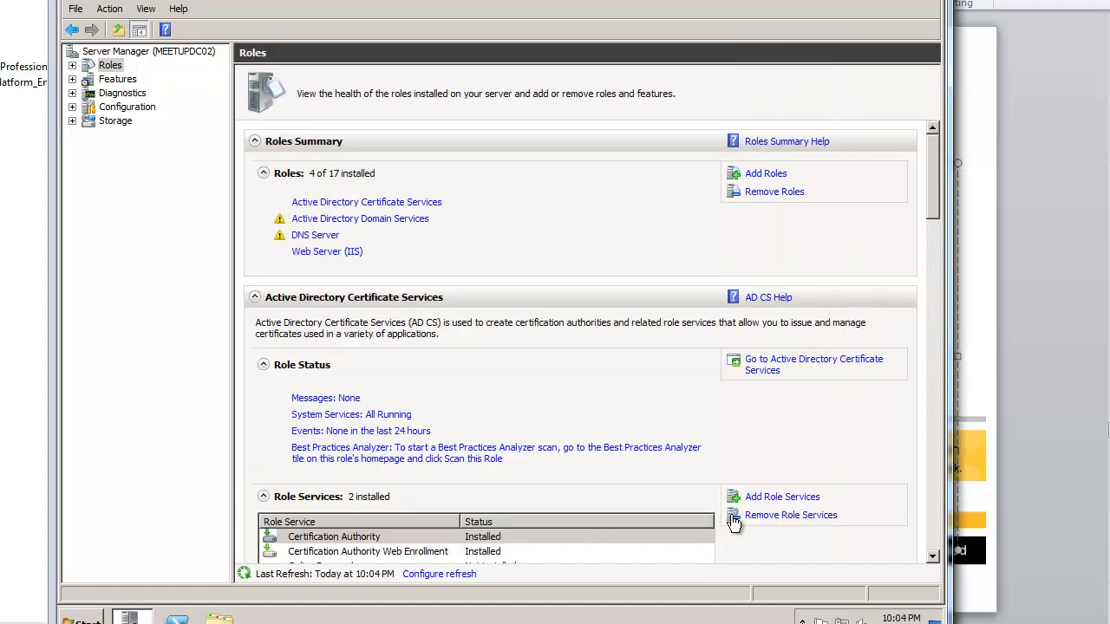
left_click_drag(934, 206, 942, 239)
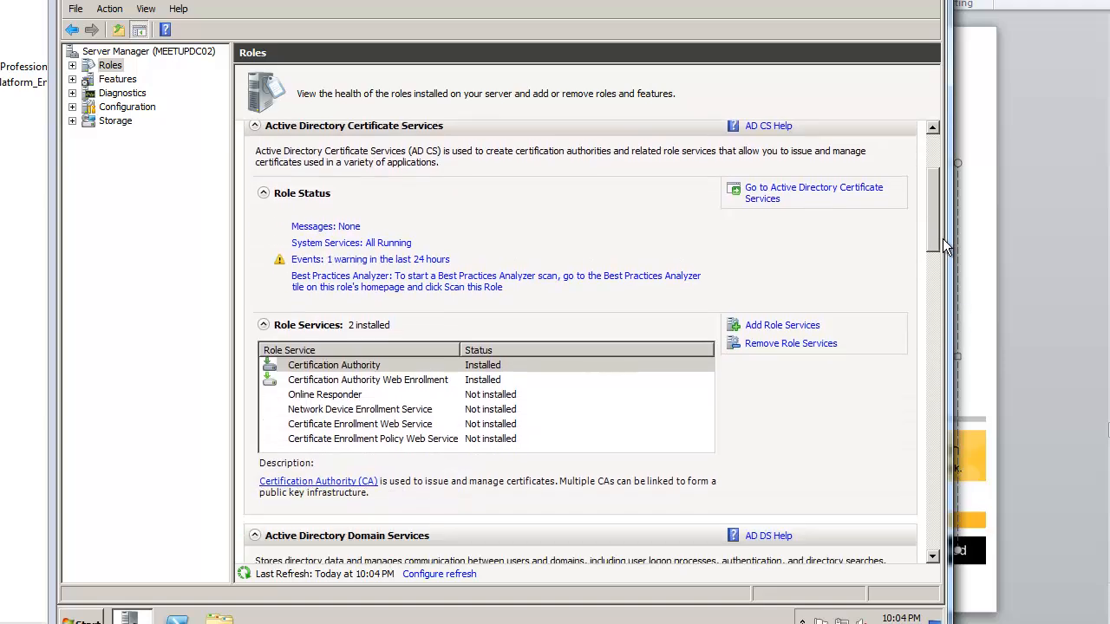
left_click(414, 409)
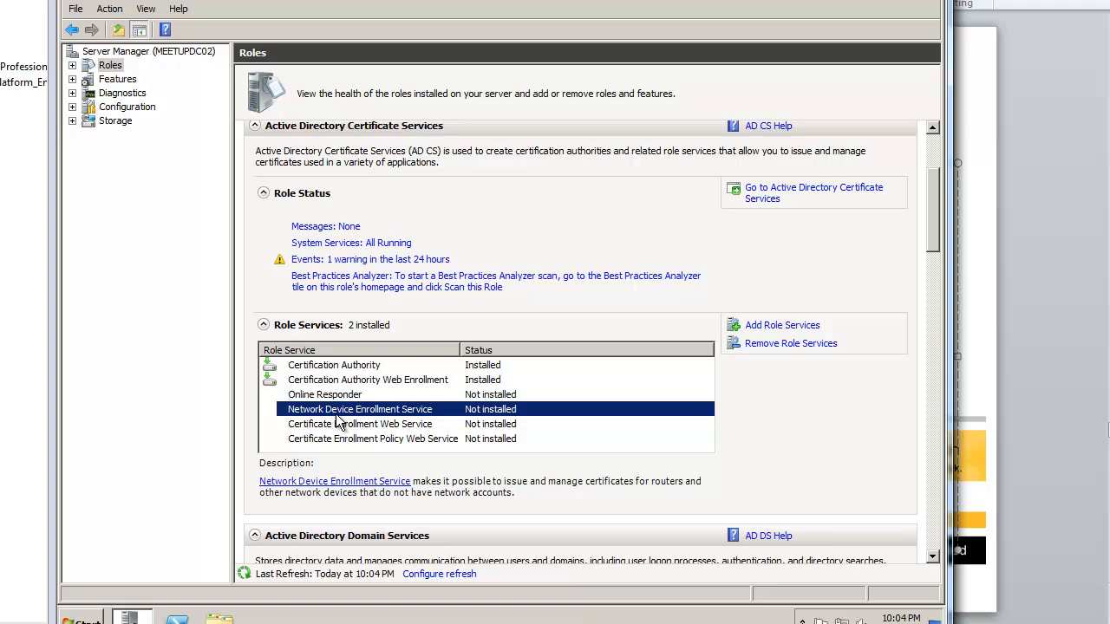
left_click(415, 429)
left_click(421, 440)
left_click(424, 412)
left_click(428, 426)
left_click(431, 440)
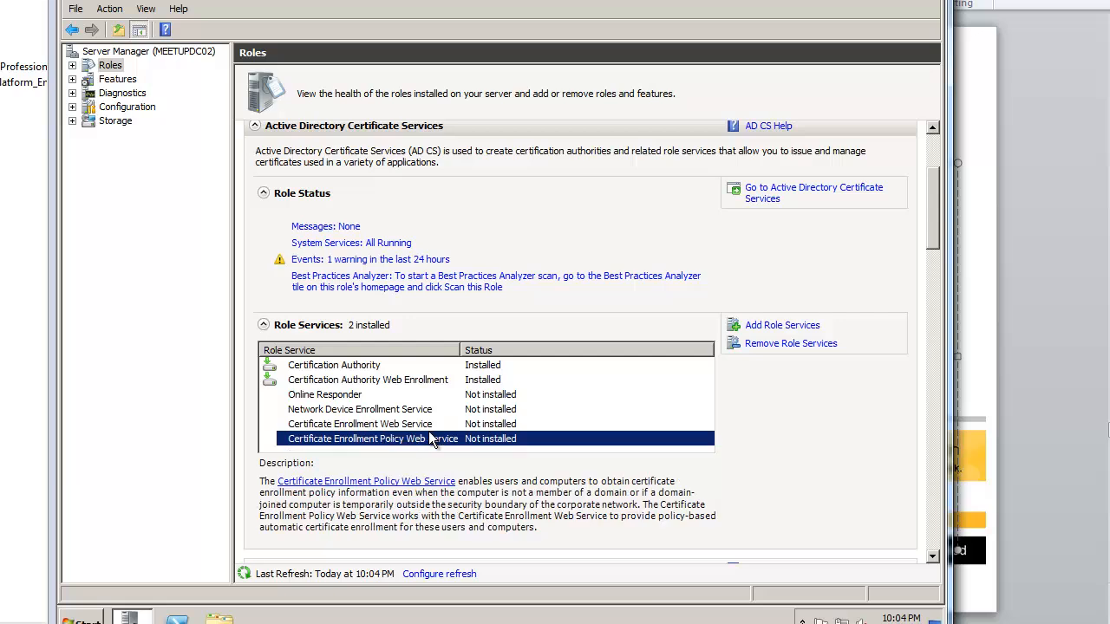
left_click(379, 370)
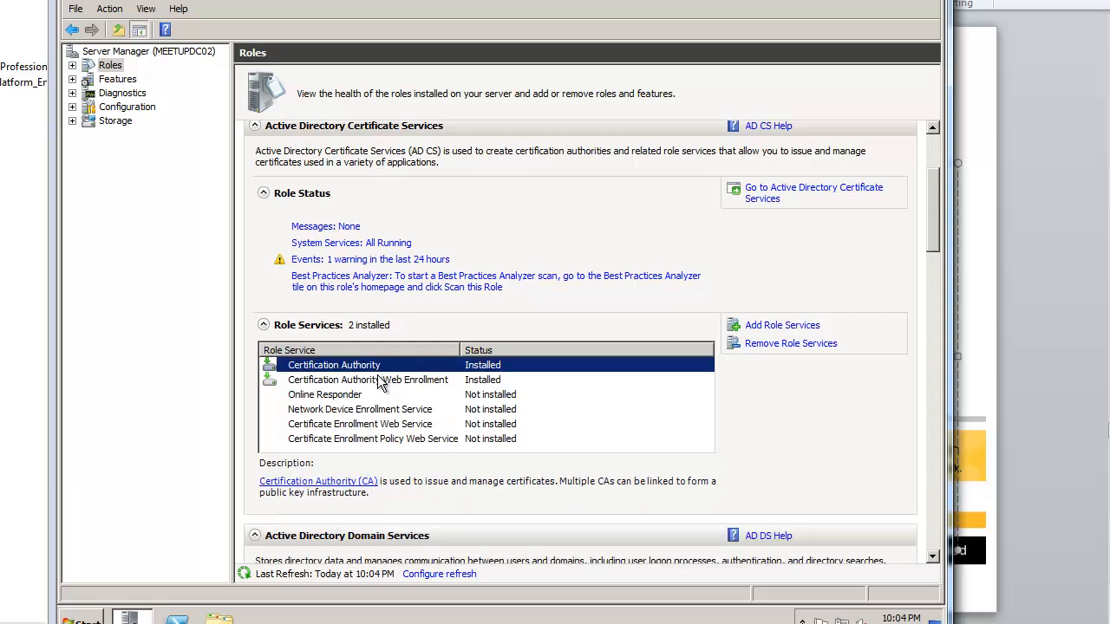
left_click(381, 382)
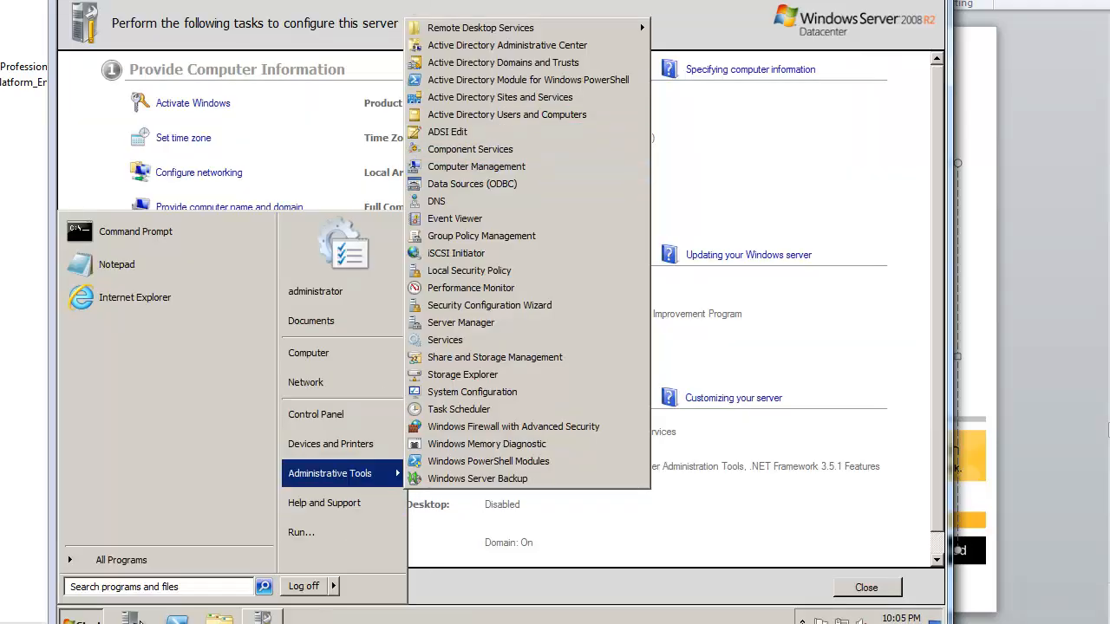
Step: From Server Manager, add the AD CS role with Certification Authority Web Enrollment and its required web server features
left_click(131, 619)
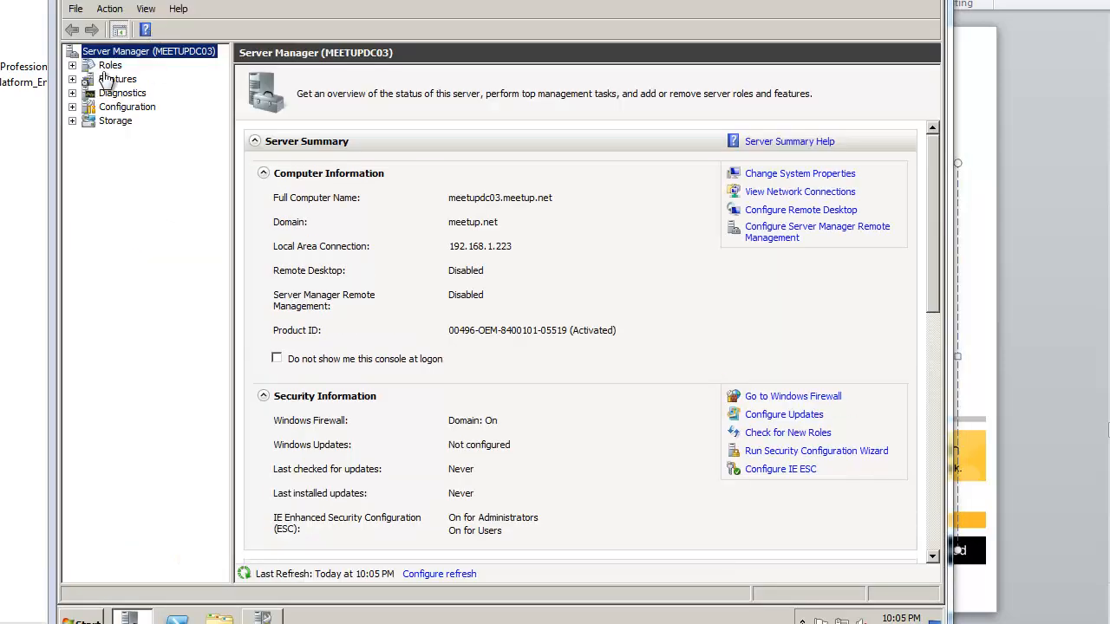
left_click(109, 66)
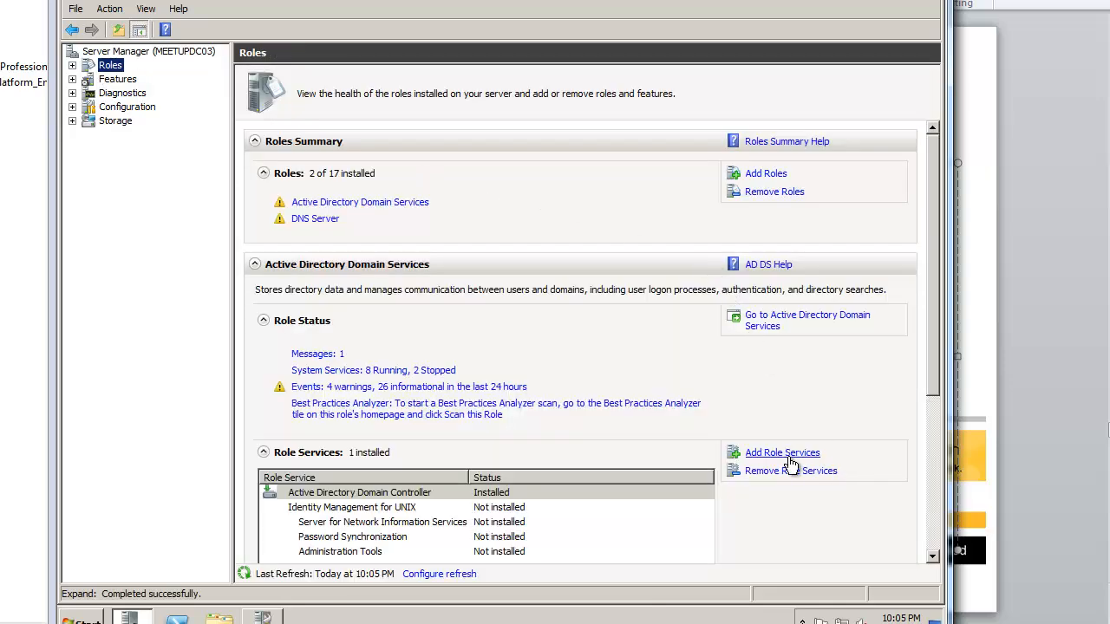
left_click(766, 174)
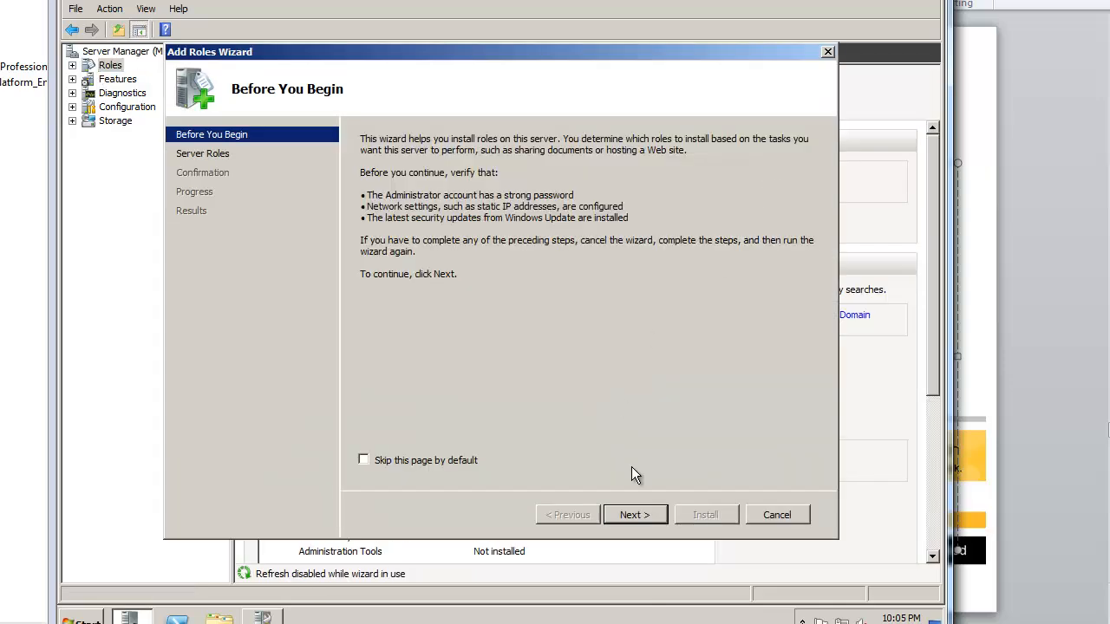
left_click(631, 514)
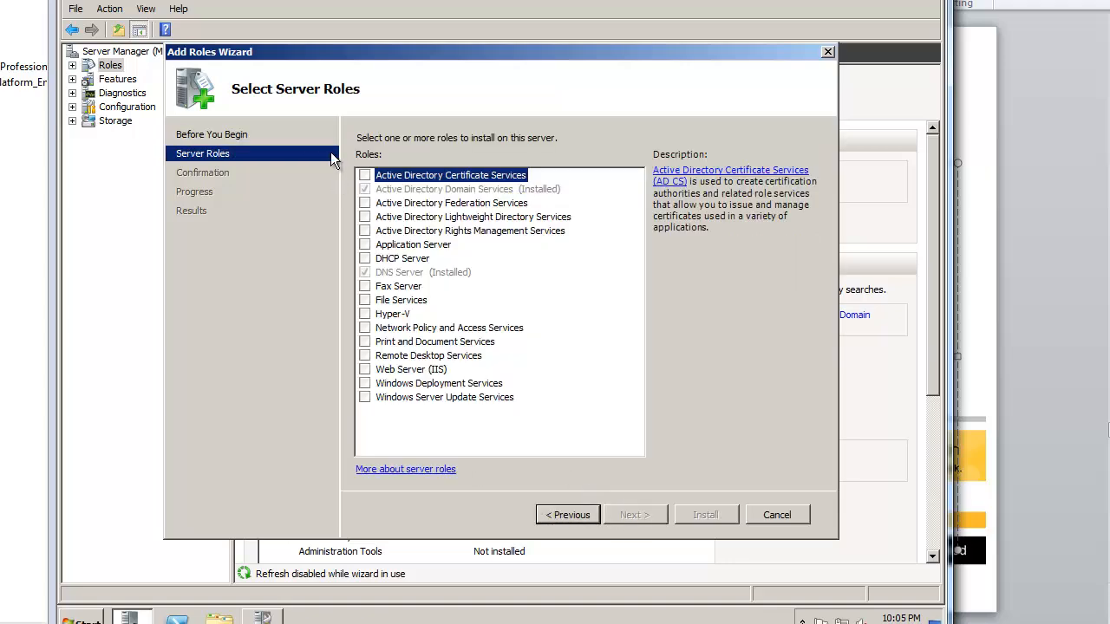
left_click(623, 515)
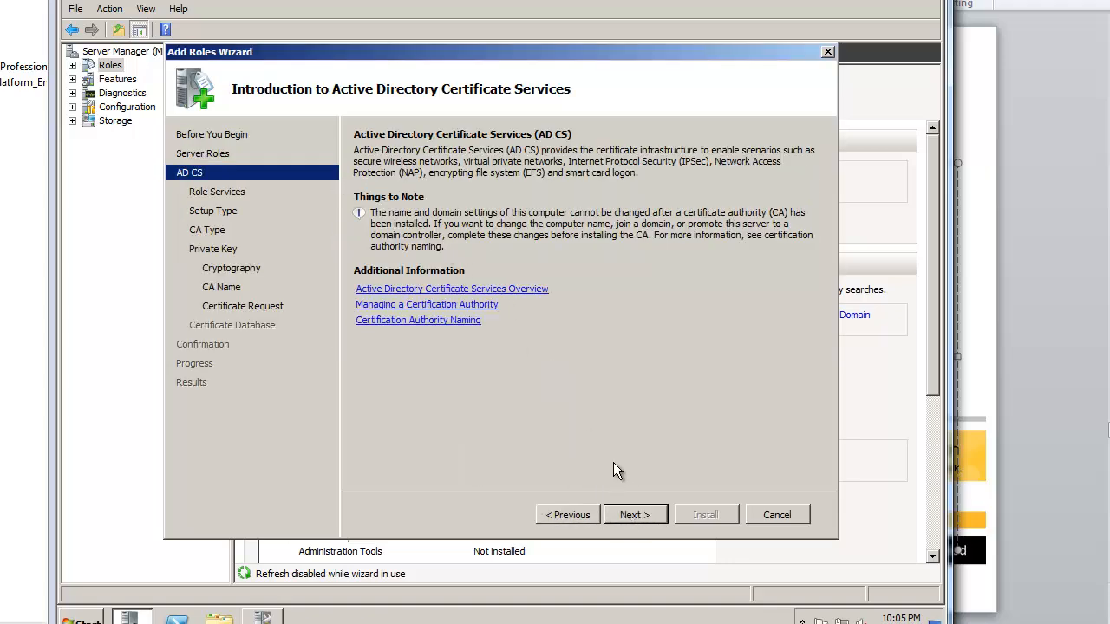
left_click(633, 515)
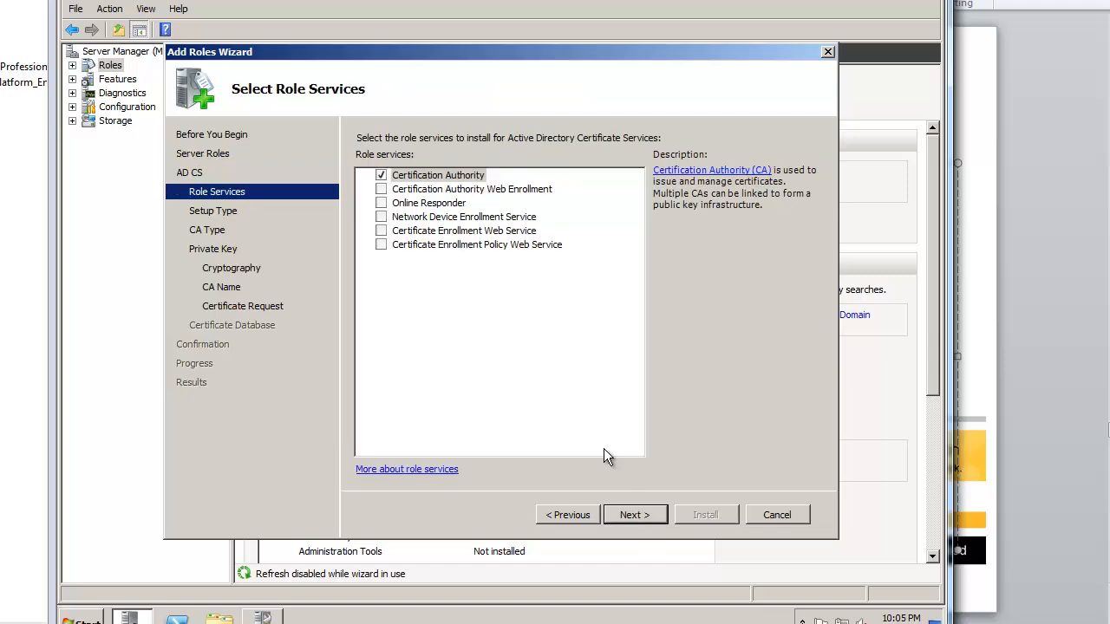
left_click(366, 189)
left_click(582, 376)
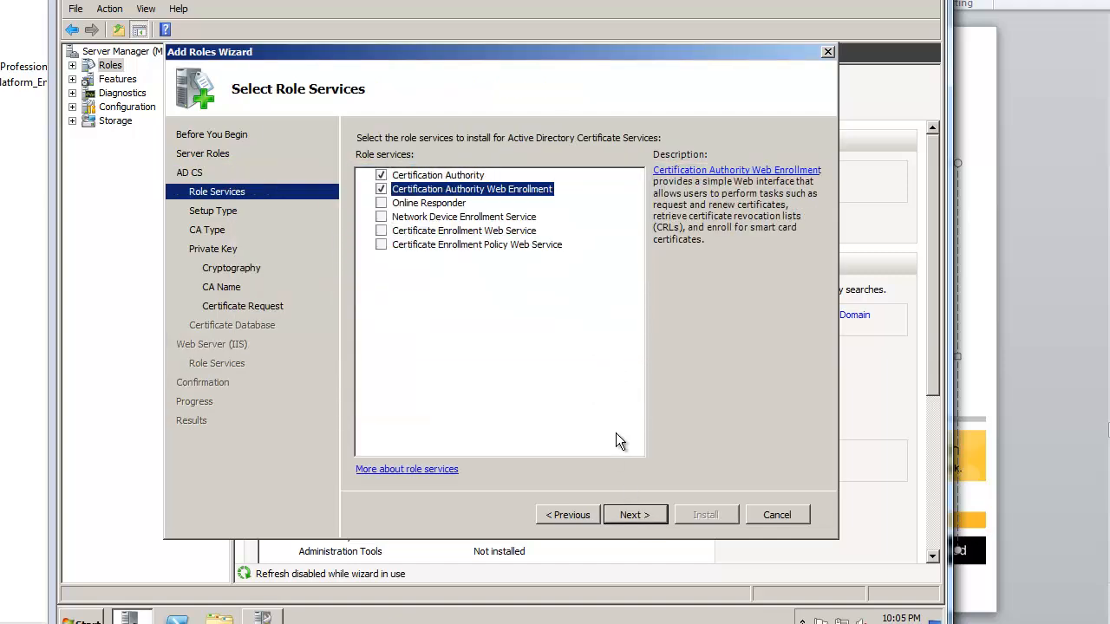
left_click(643, 518)
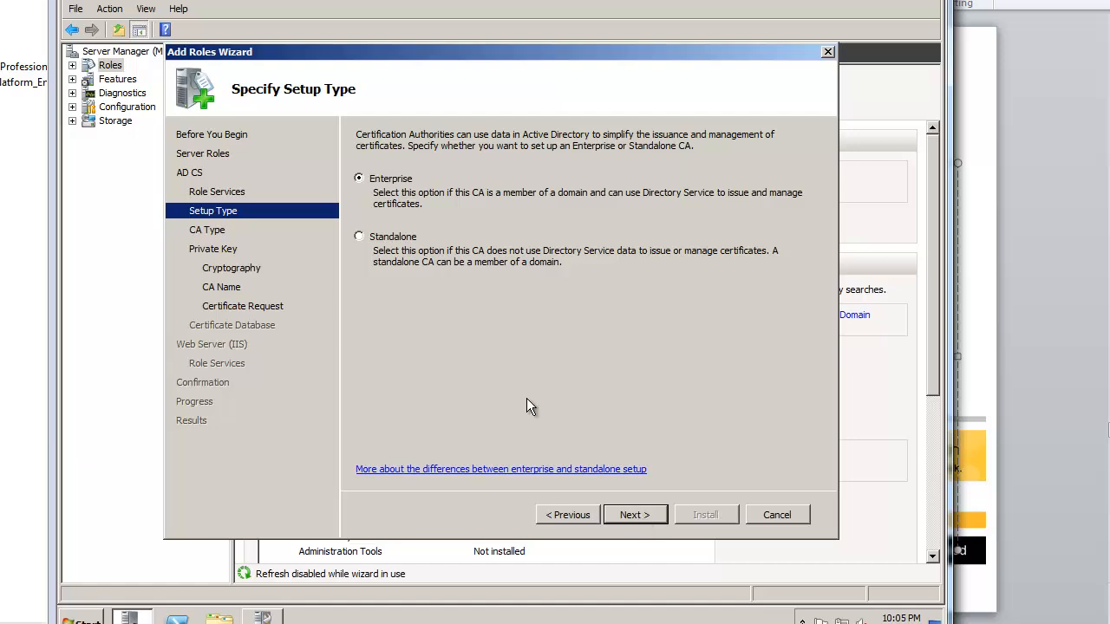
Step: Configure an Enterprise subordinate CA with a new private key and default cryptography, named meetupdc03
left_click(632, 514)
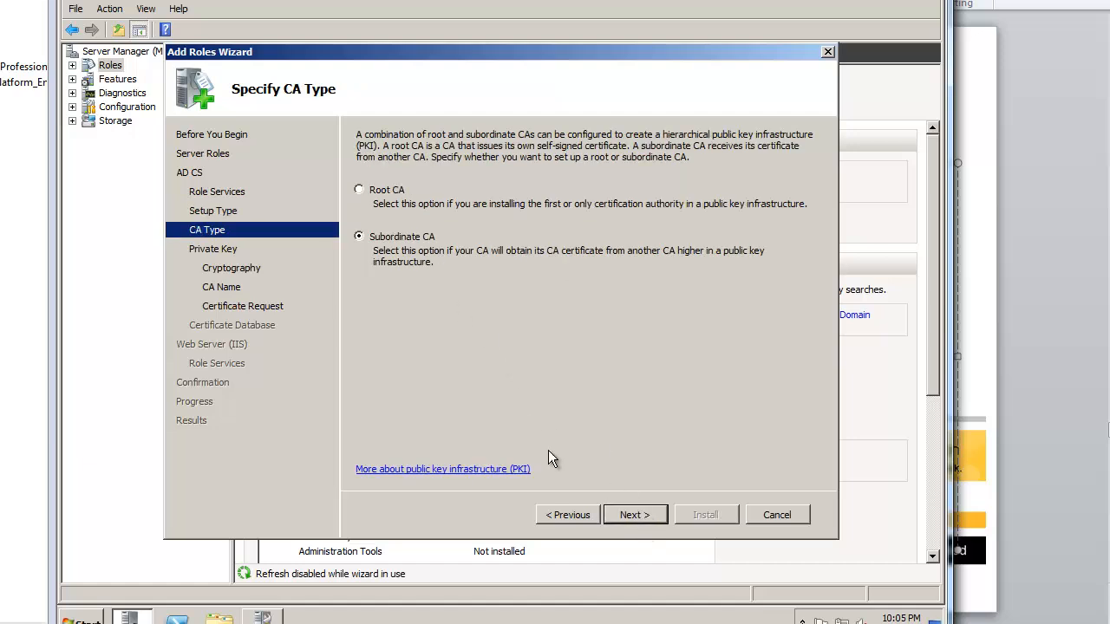
left_click(386, 190)
left_click(409, 236)
left_click(661, 516)
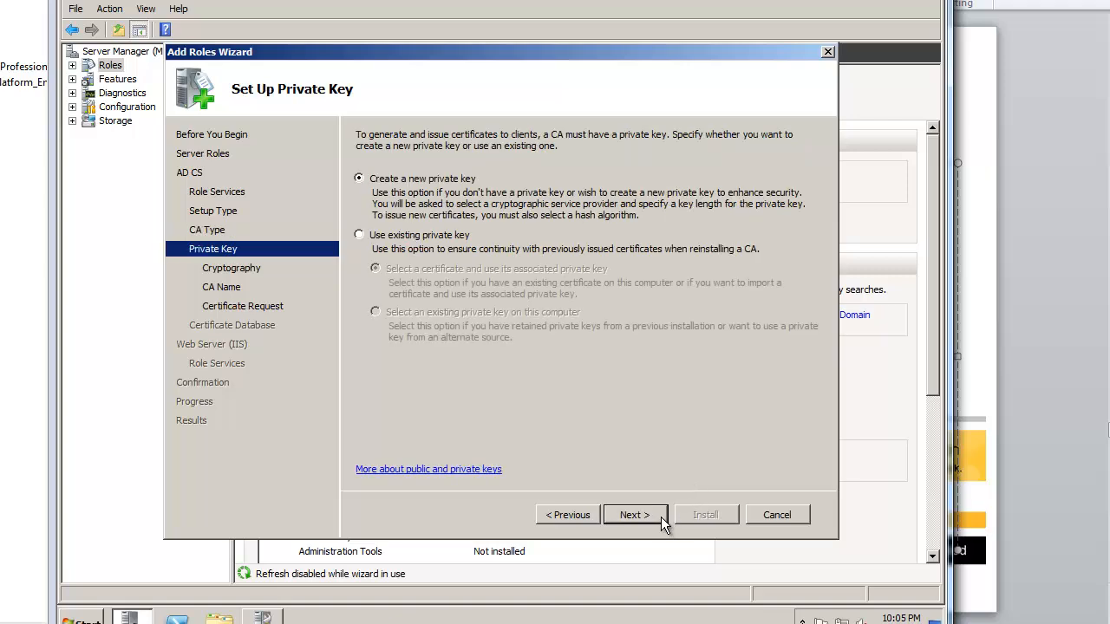
left_click(659, 515)
left_click(660, 516)
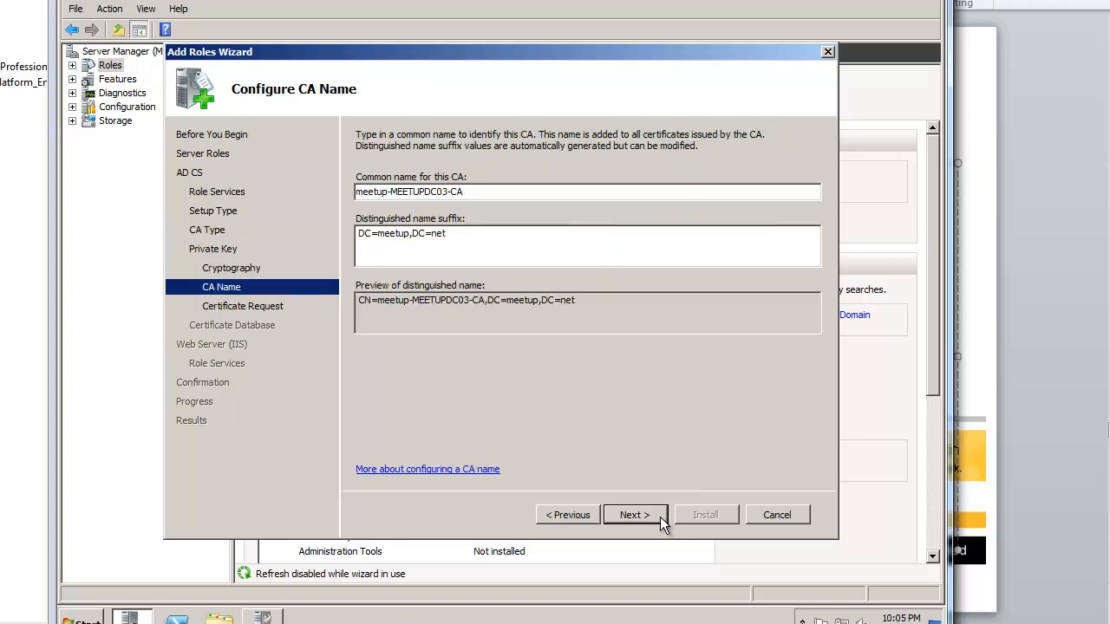
left_click_drag(511, 196, 339, 195)
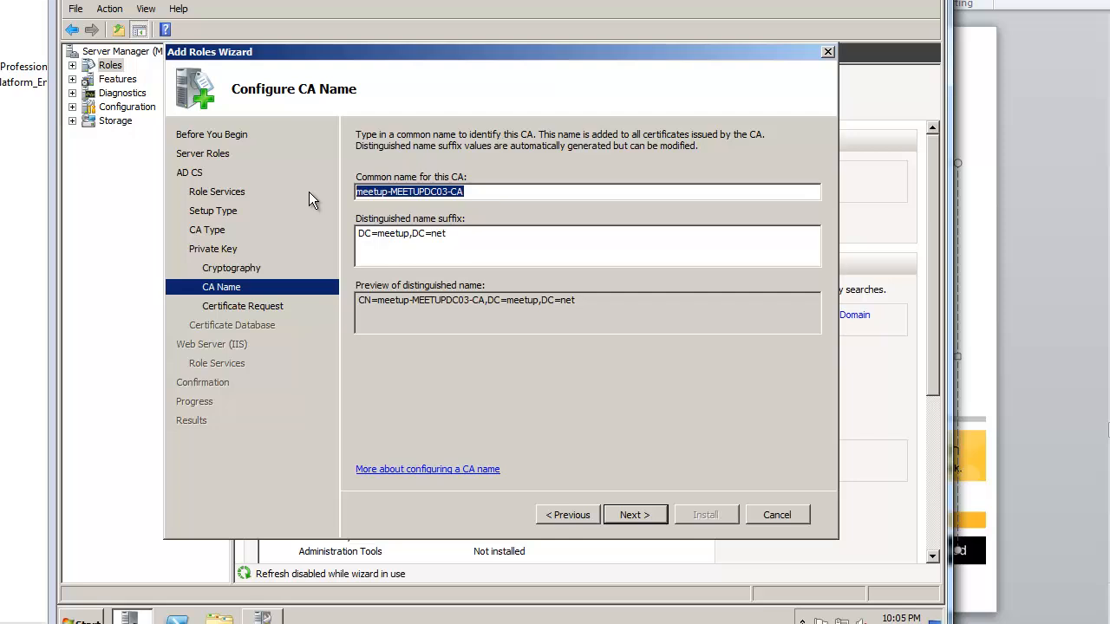
type("meetupdc03")
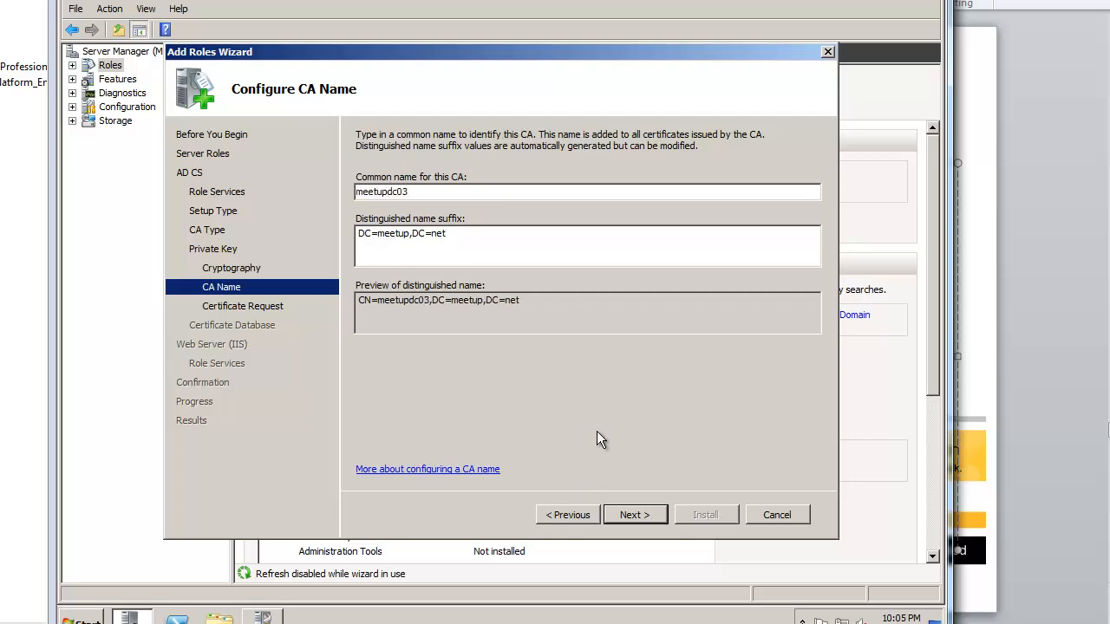
left_click(629, 516)
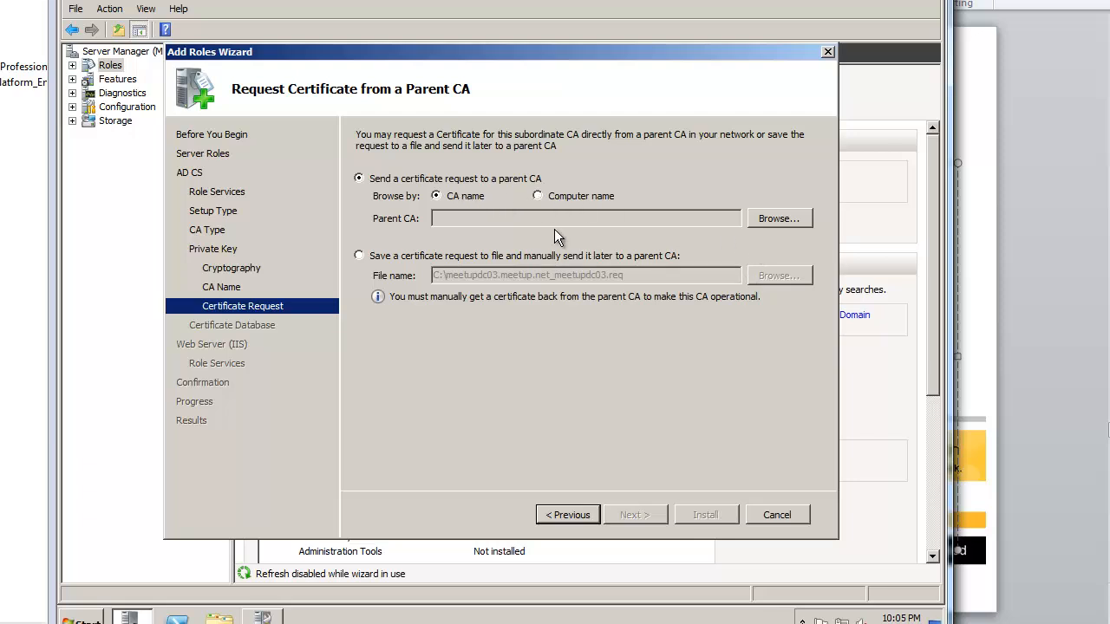
Step: Send the CA certificate request directly to parent CA meetupdc02
left_click(557, 261)
left_click_drag(463, 276, 558, 277)
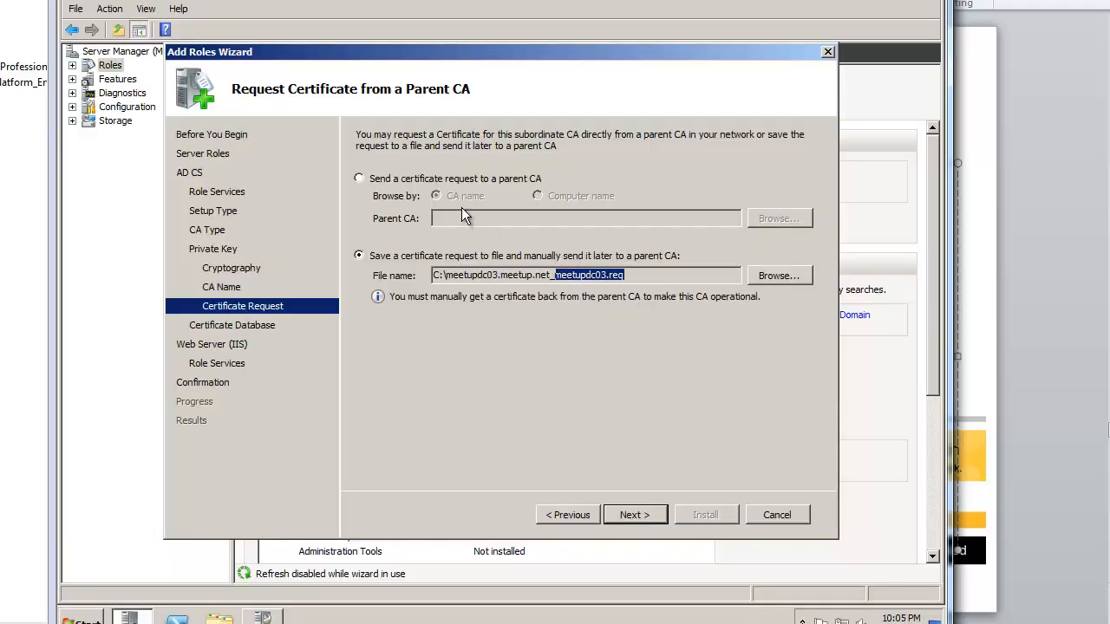
left_click(422, 176)
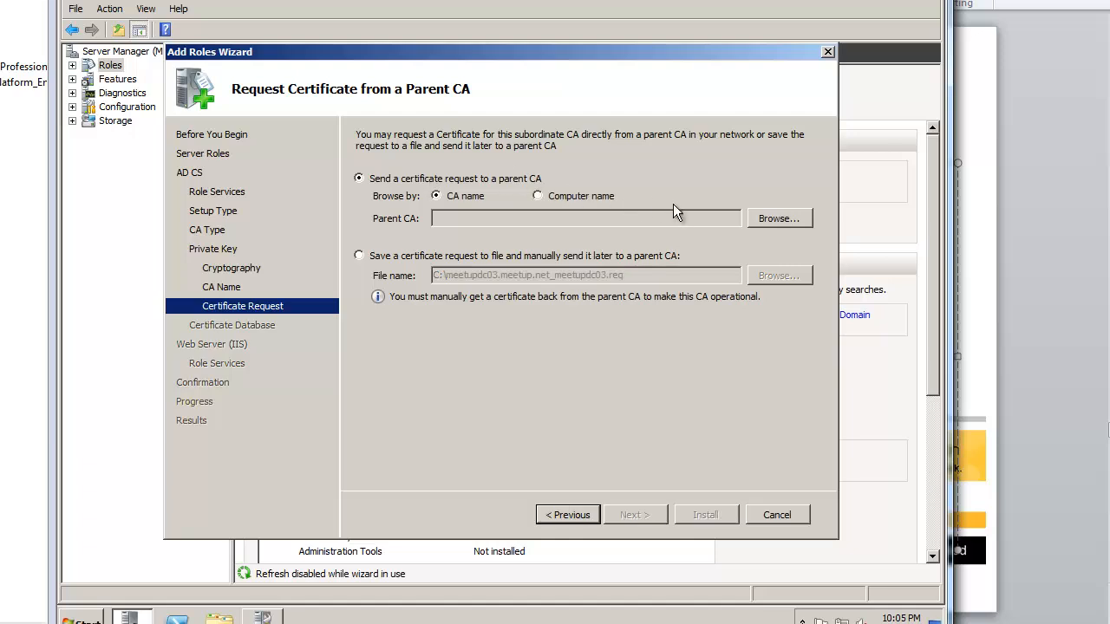
left_click(778, 218)
left_click(258, 130)
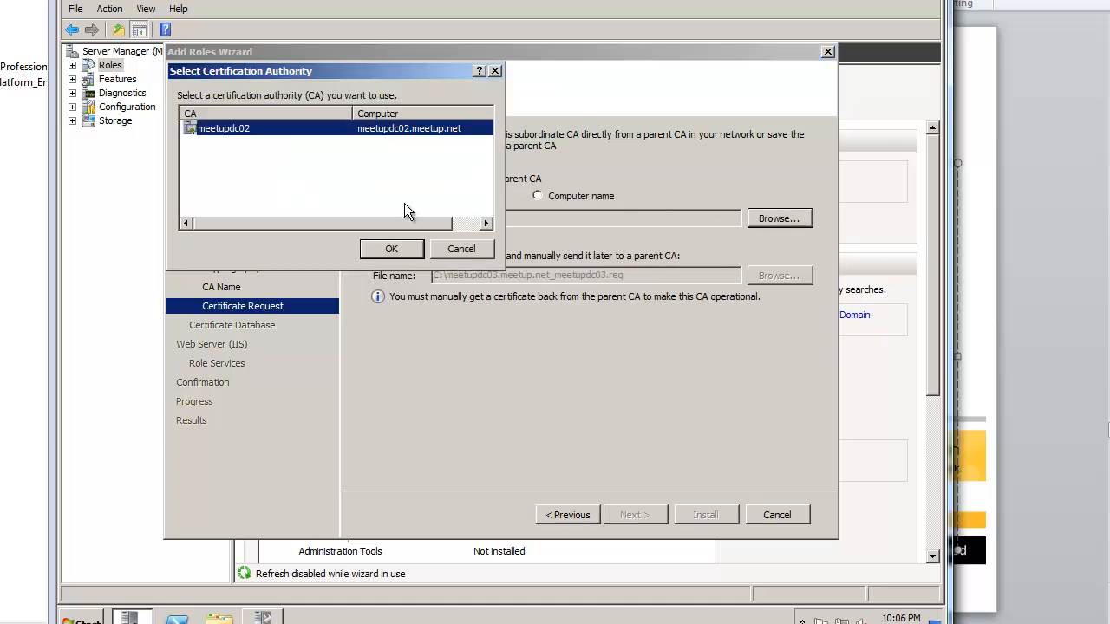
left_click(392, 249)
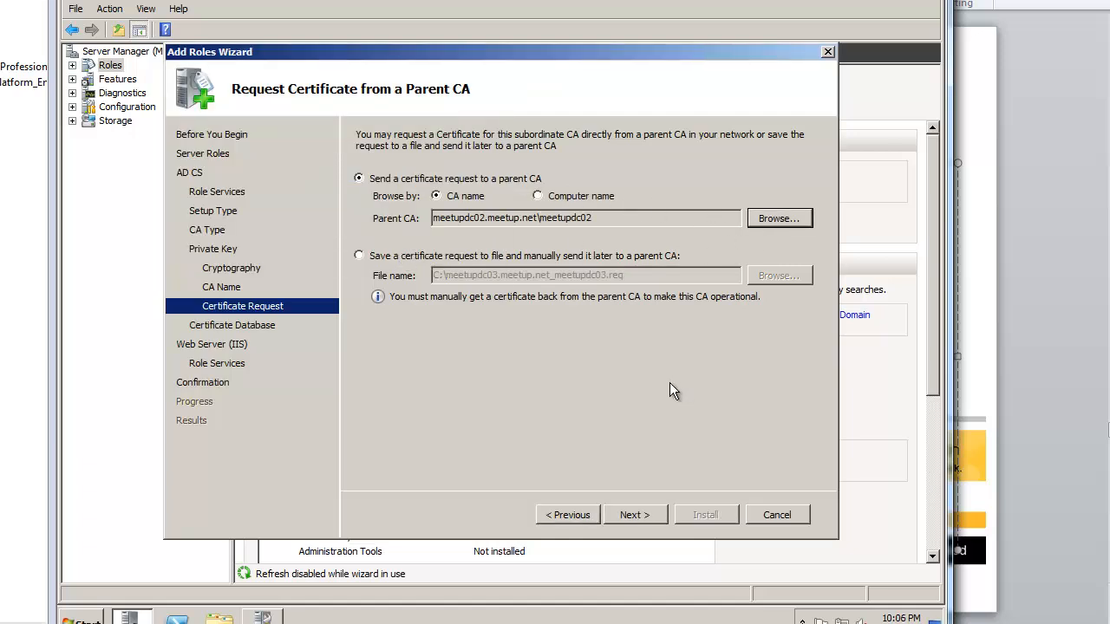
Step: Accept the default database locations and IIS role services, install, and close the wizard
left_click(632, 515)
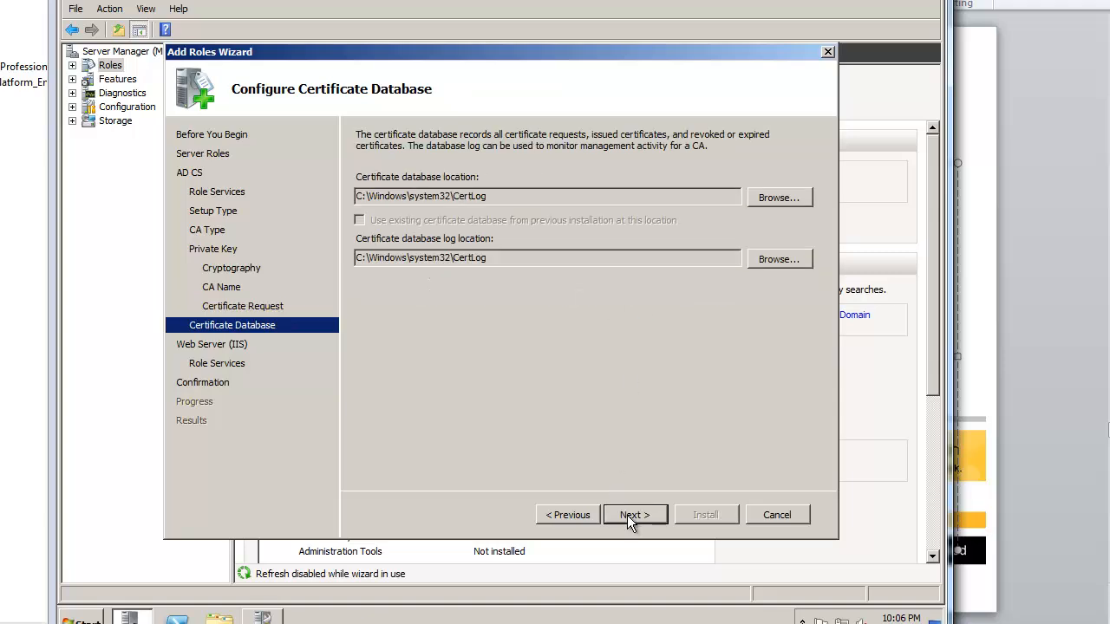
left_click(631, 515)
left_click(627, 514)
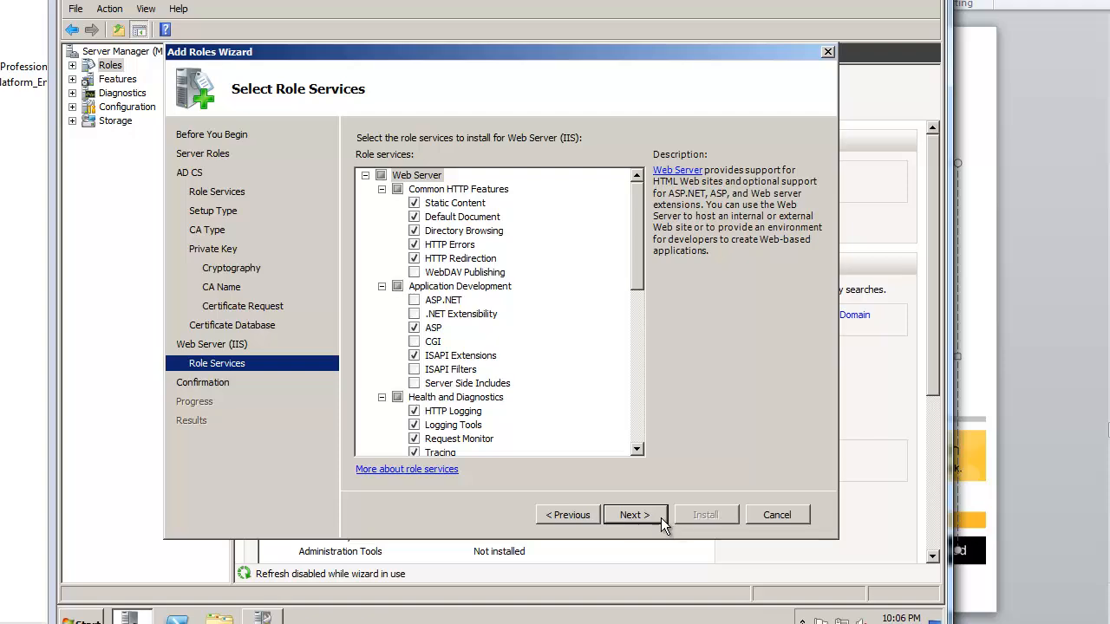
left_click(659, 515)
left_click(718, 518)
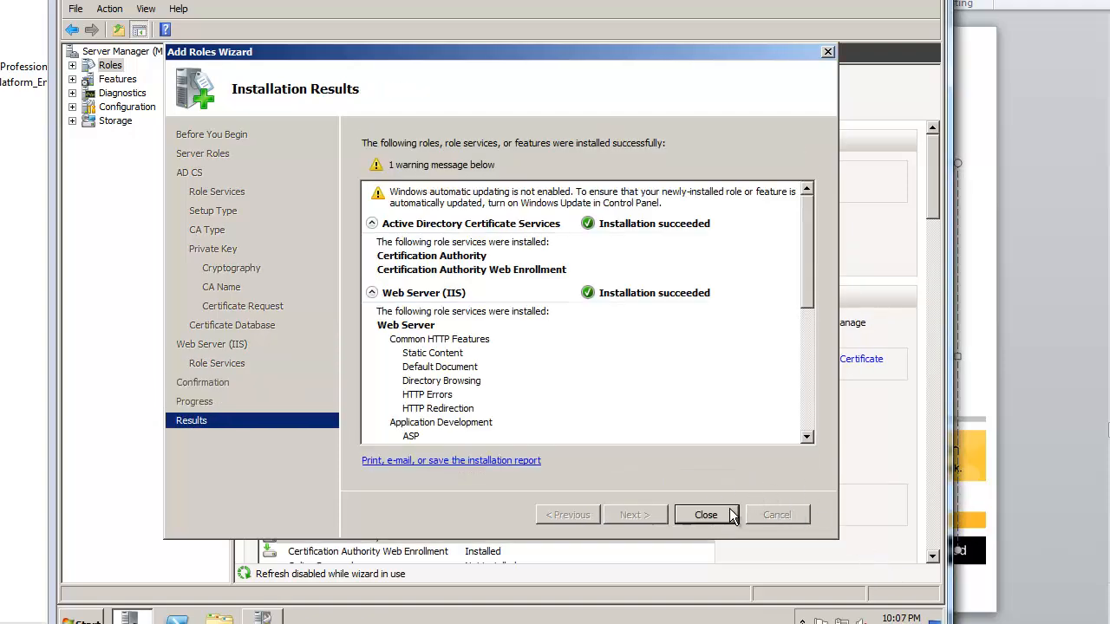
left_click(706, 515)
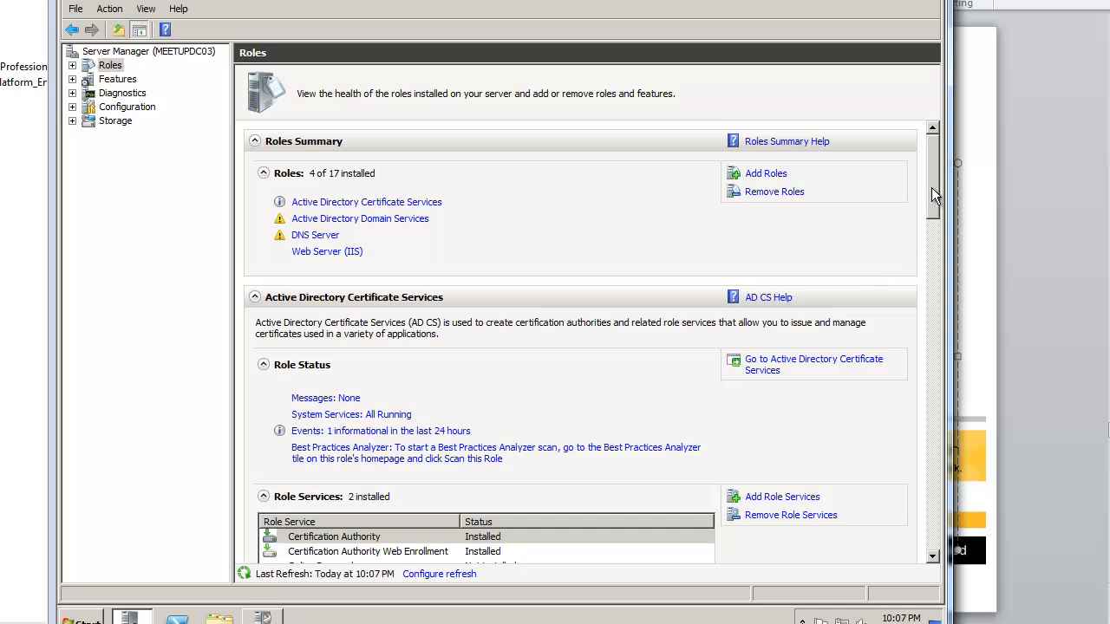
Step: Review the Certificate Enrollment Web Service and Network Device Enrollment Service descriptions
left_click_drag(931, 187, 935, 216)
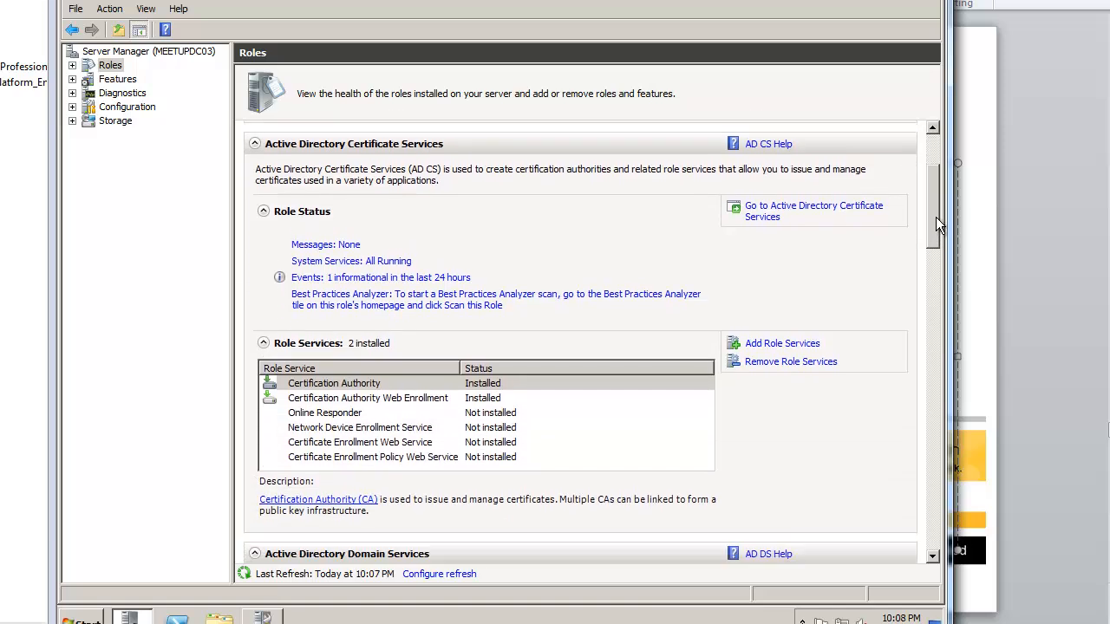
left_click(483, 442)
left_click(491, 428)
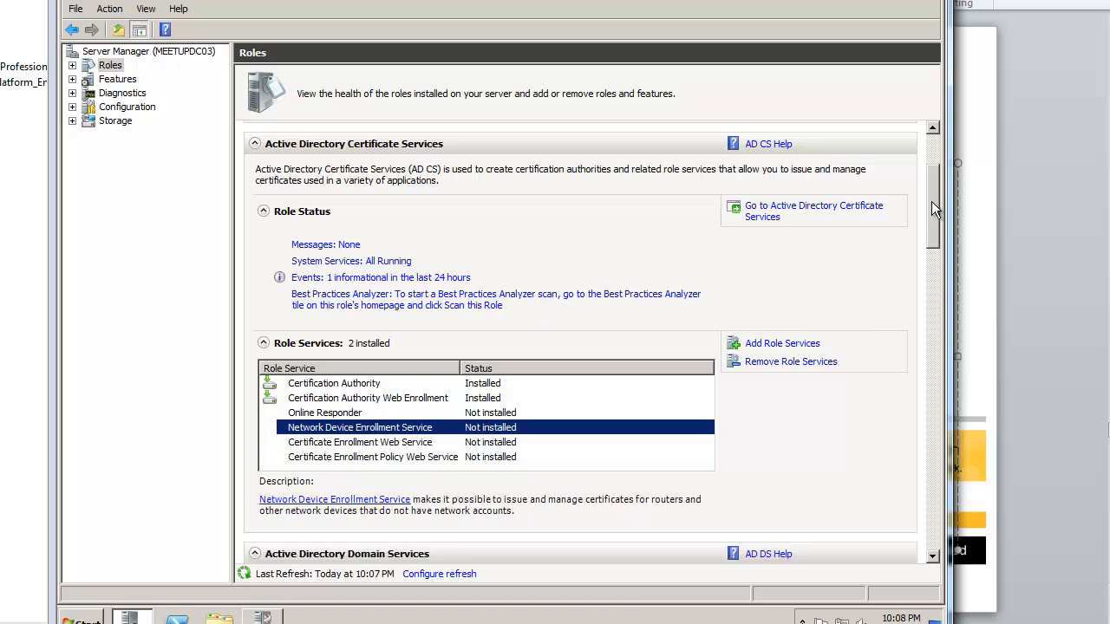
left_click_drag(931, 208, 926, 166)
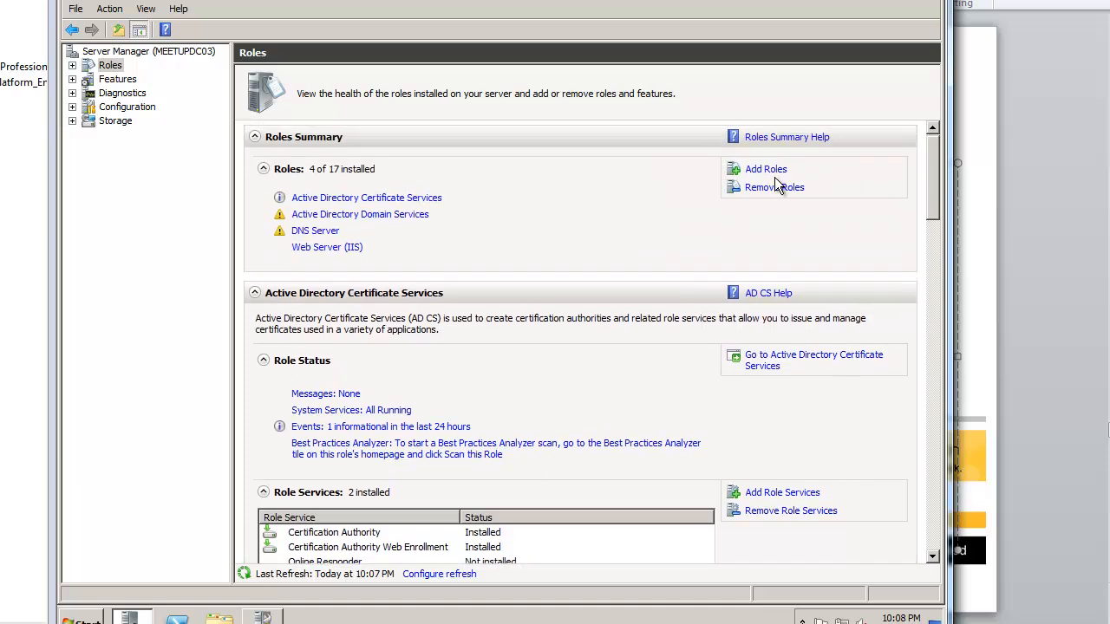
Step: Add NDES, the Certificate Enrollment Web Service with required services, and the Certificate Enrollment Policy Web Service
left_click(767, 494)
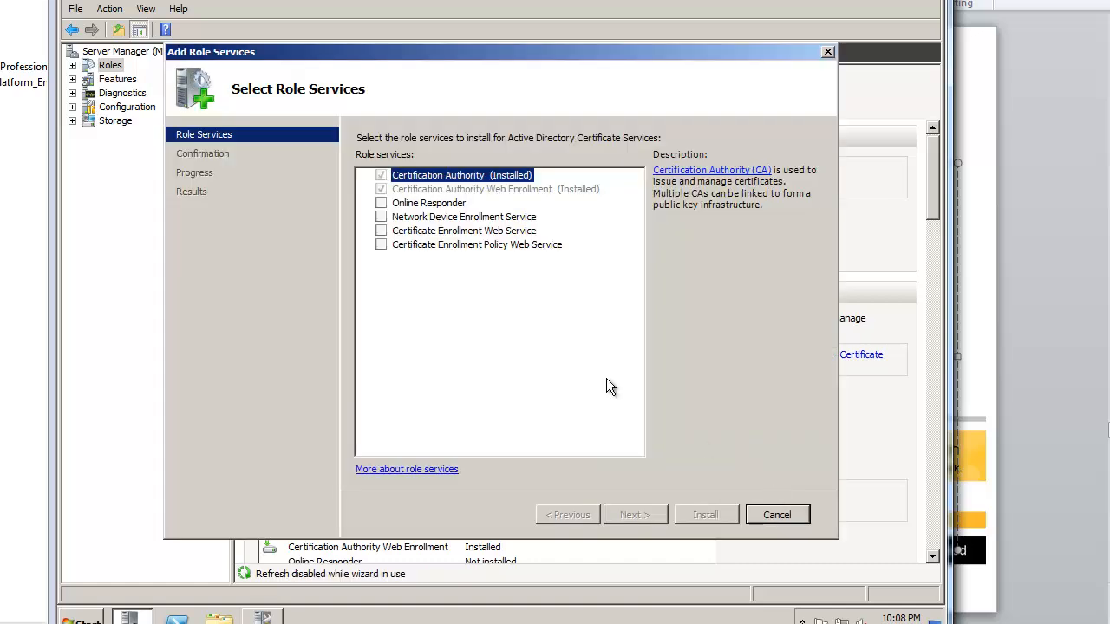
left_click(381, 217)
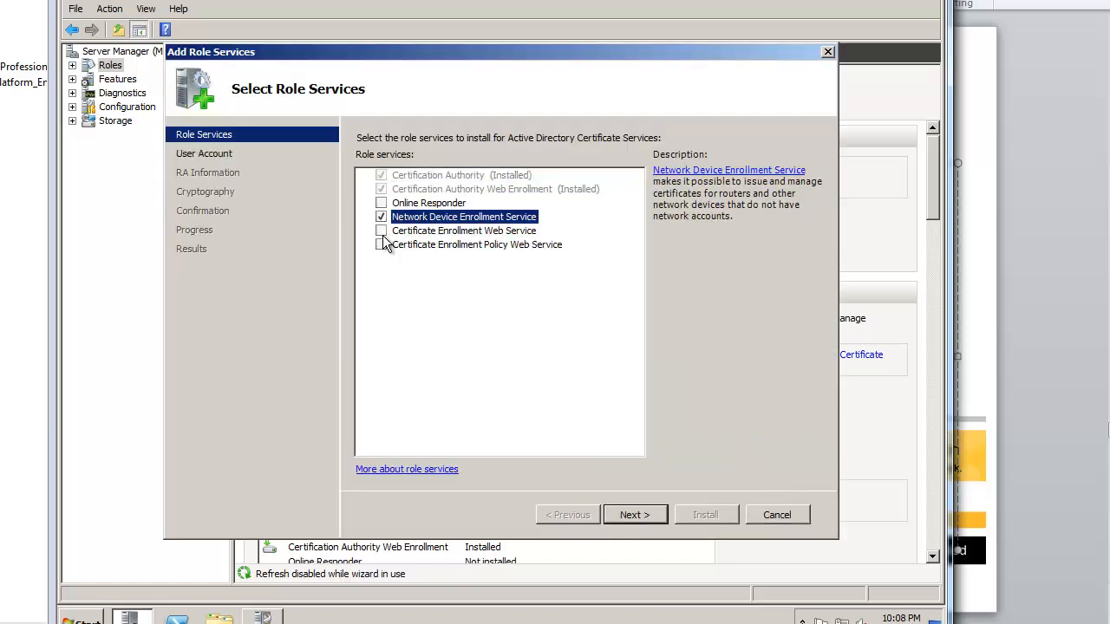
left_click(382, 231)
left_click(580, 402)
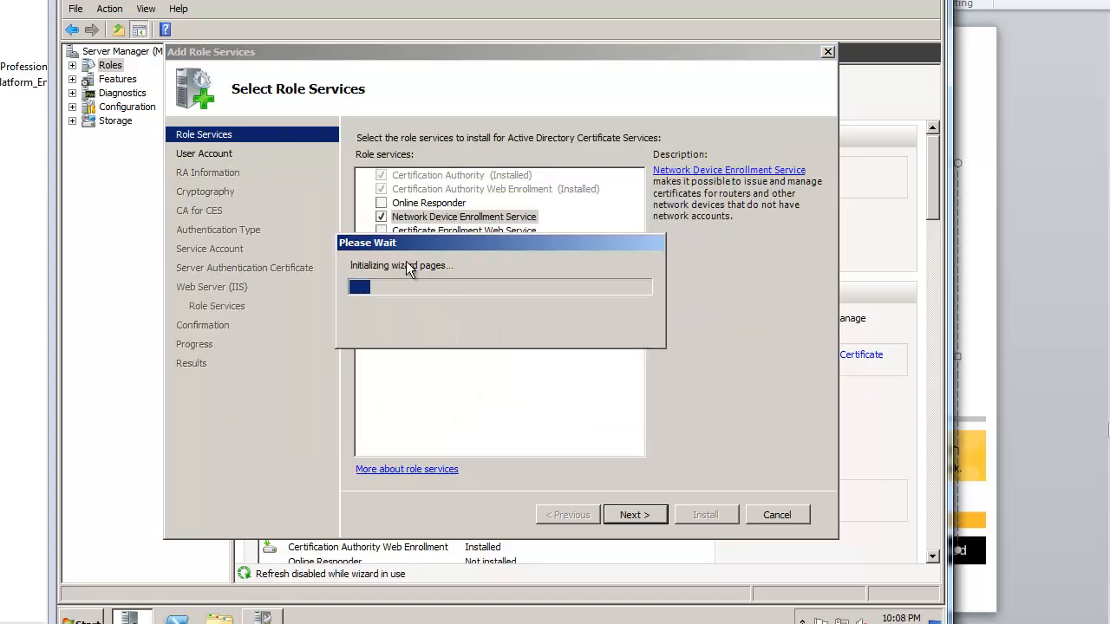
left_click(381, 245)
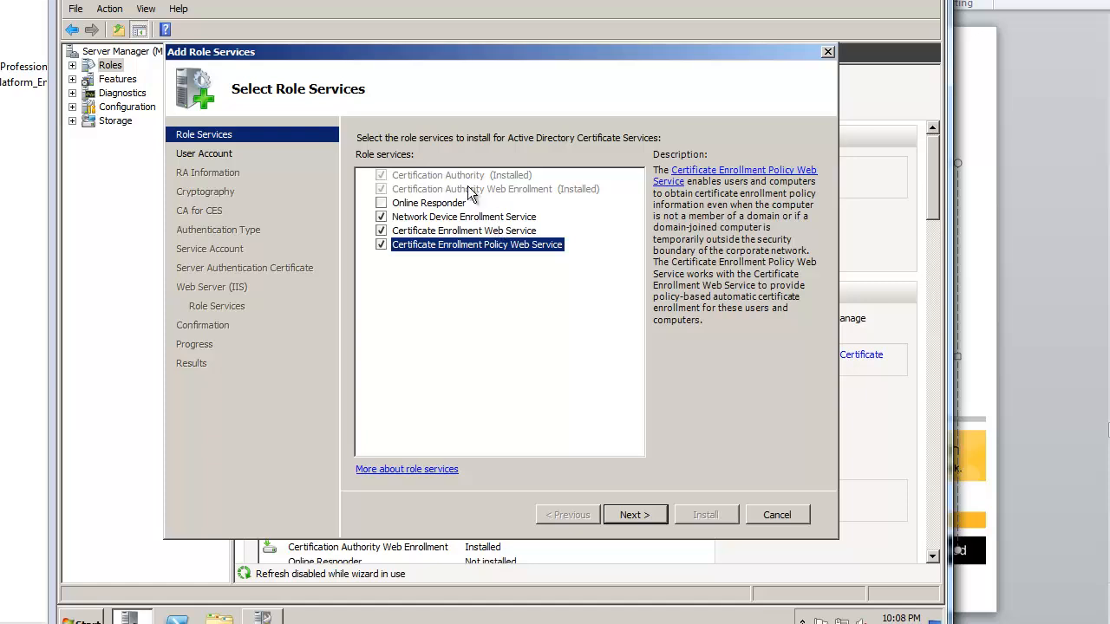
left_click(662, 515)
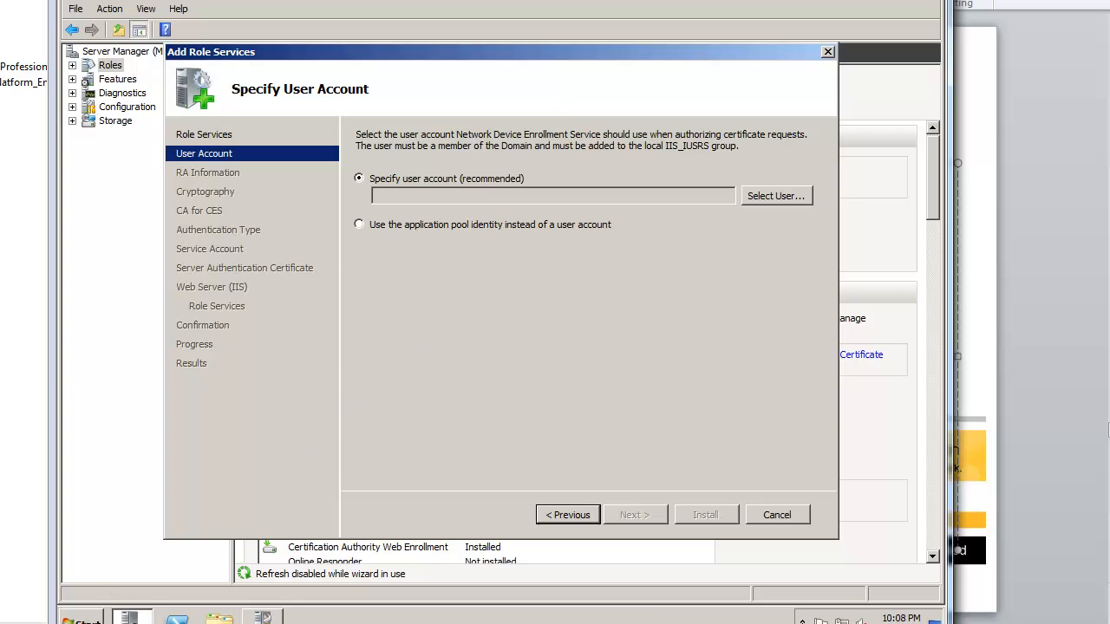
left_click(85, 617)
mouse_move(382, 479)
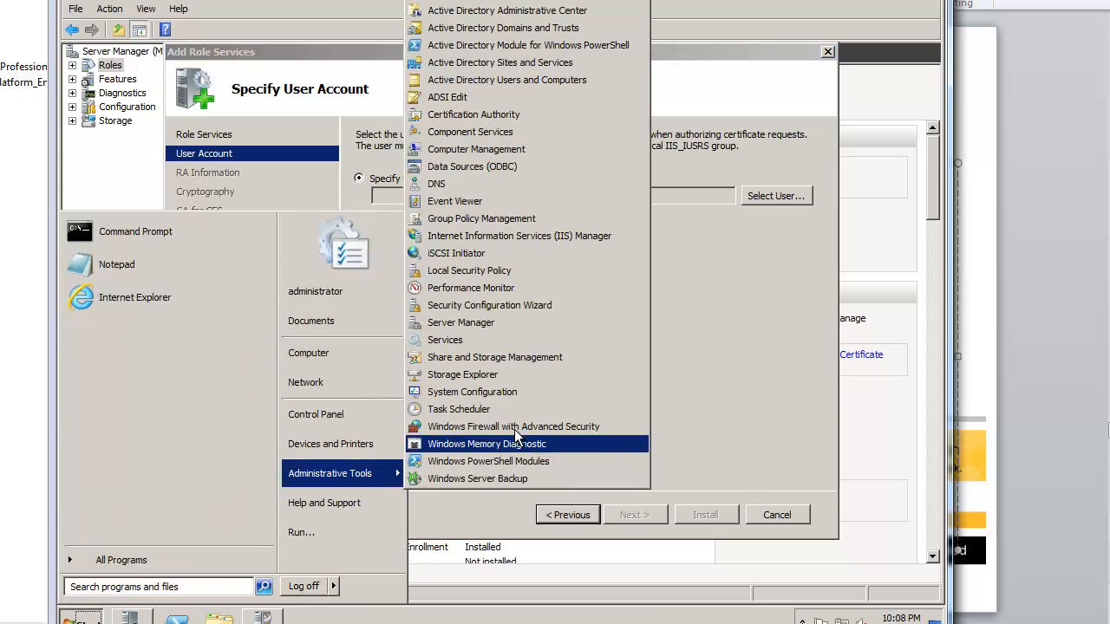
Step: In meetup.net Users, start a new user named ndesadmin with logon name ndesadmin
left_click(535, 81)
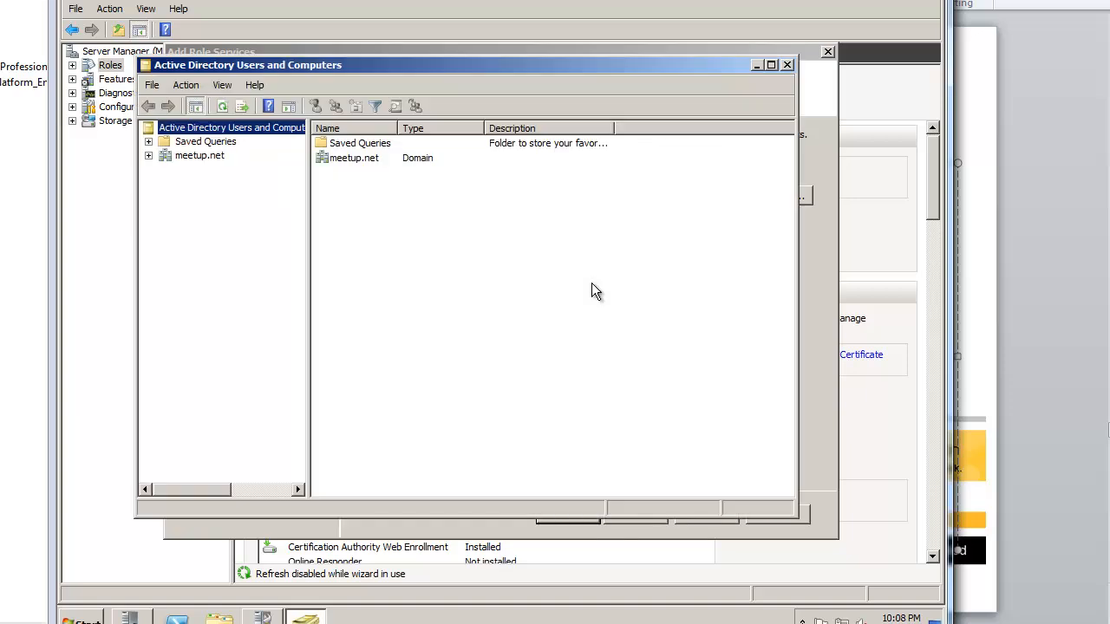
left_click(149, 156)
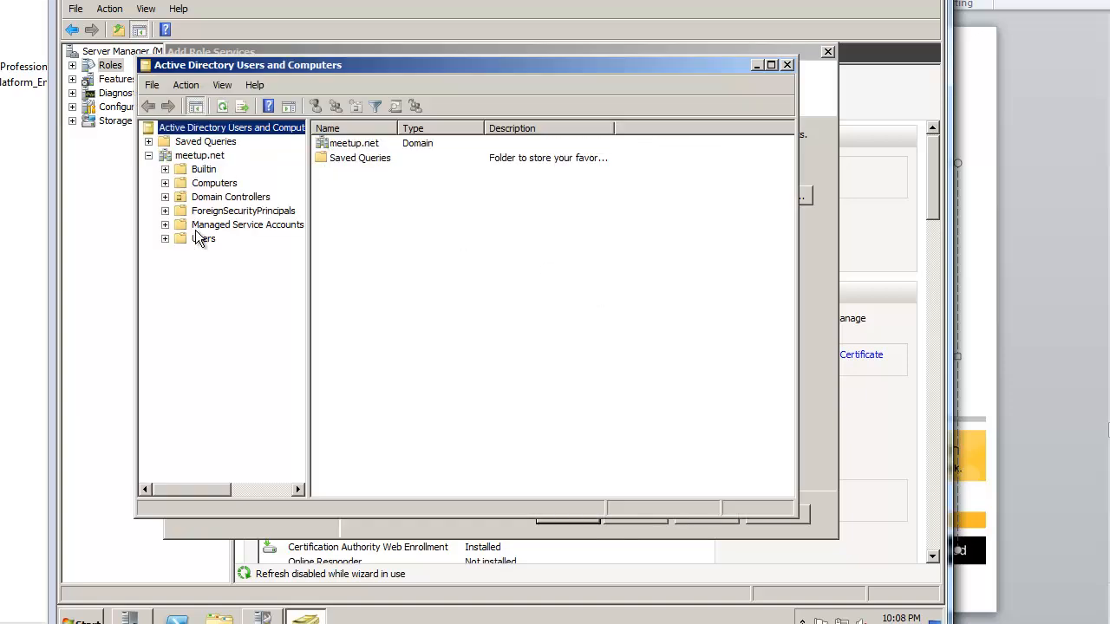
left_click(196, 241)
right_click(452, 481)
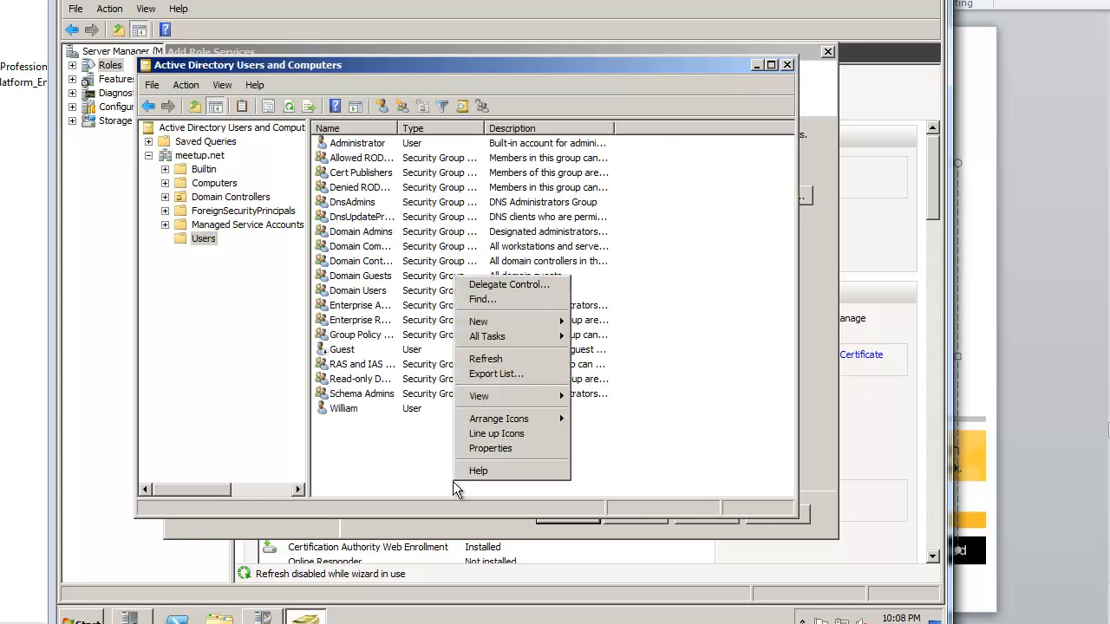
mouse_move(537, 323)
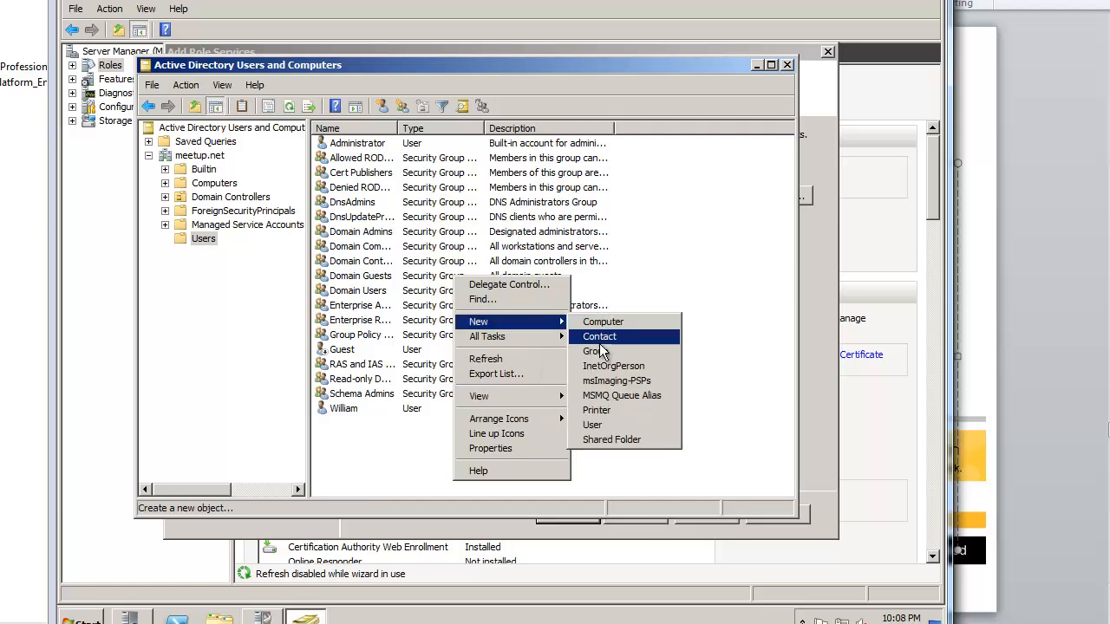
left_click(606, 428)
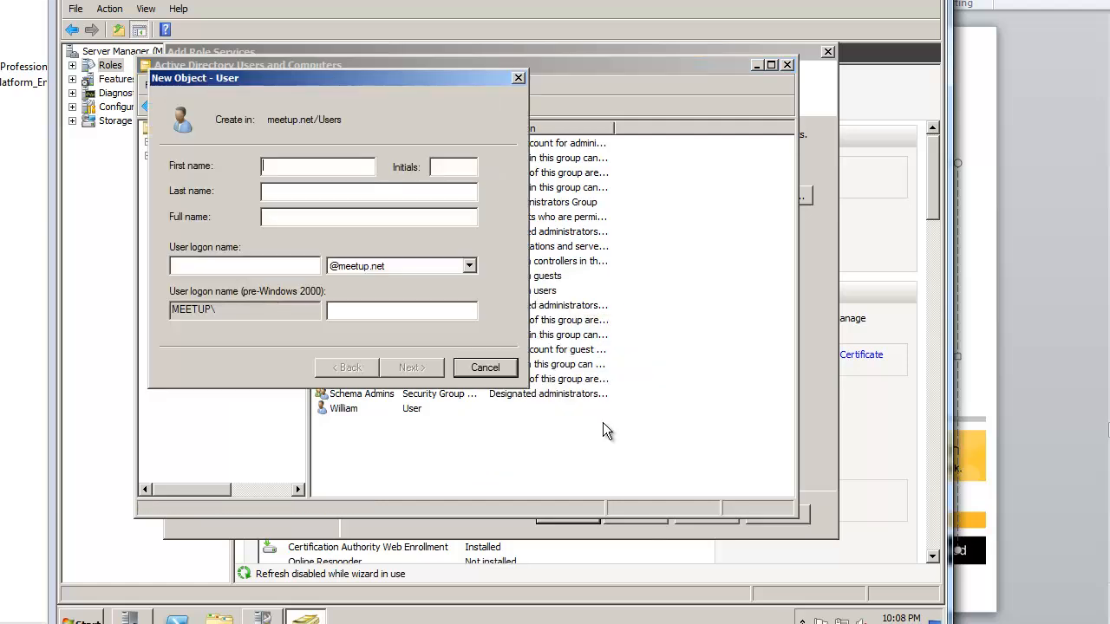
type("ndesadmin")
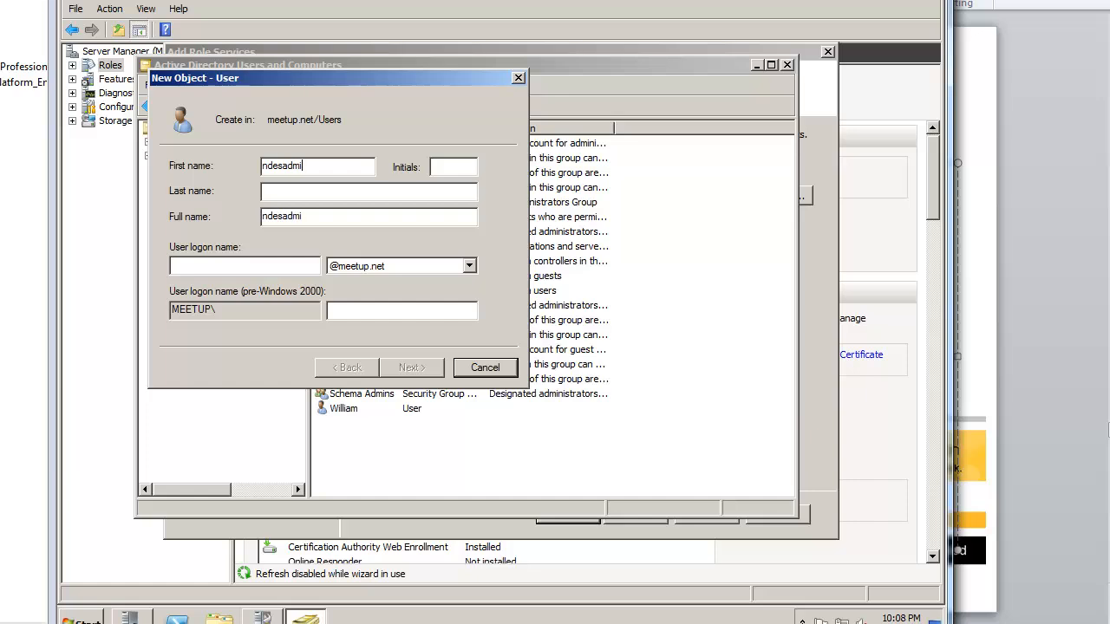
key("Tab")
key("Tab")
key("Tab")
key("Tab")
type("nesda")
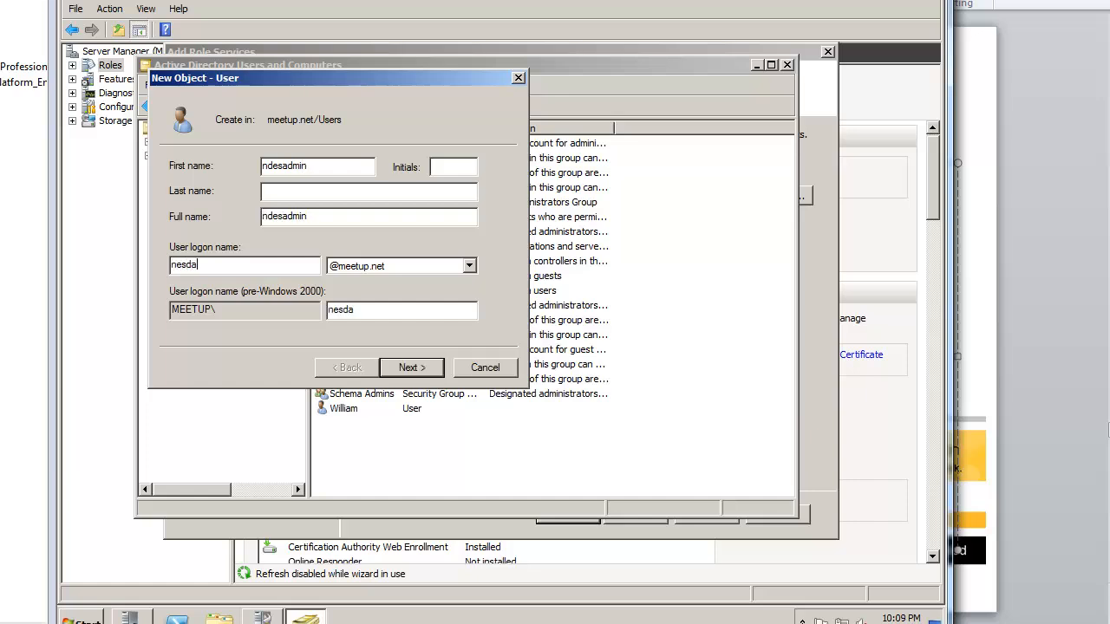
key("BackSpace")
key("BackSpace")
key("BackSpace")
key("BackSpace")
key("BackSpace")
type("ndesadmin")
key("Return")
Step: Set the ndesadmin password so it cannot be changed and never expires, and finish the account
type("**********")
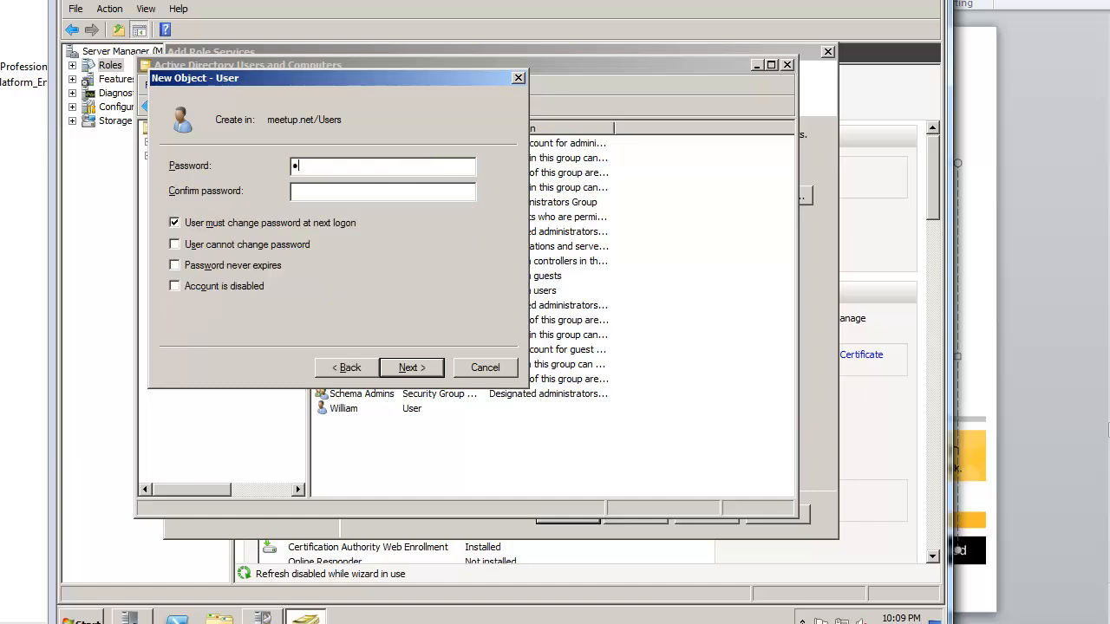
key("Tab")
type("**********")
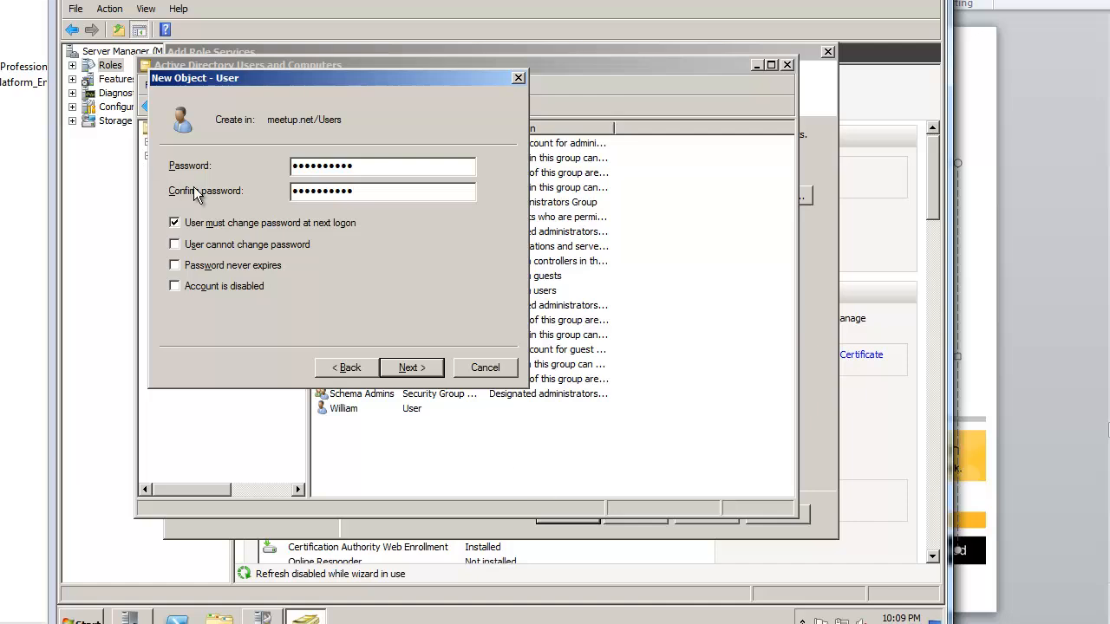
left_click(213, 223)
left_click(230, 252)
left_click(232, 265)
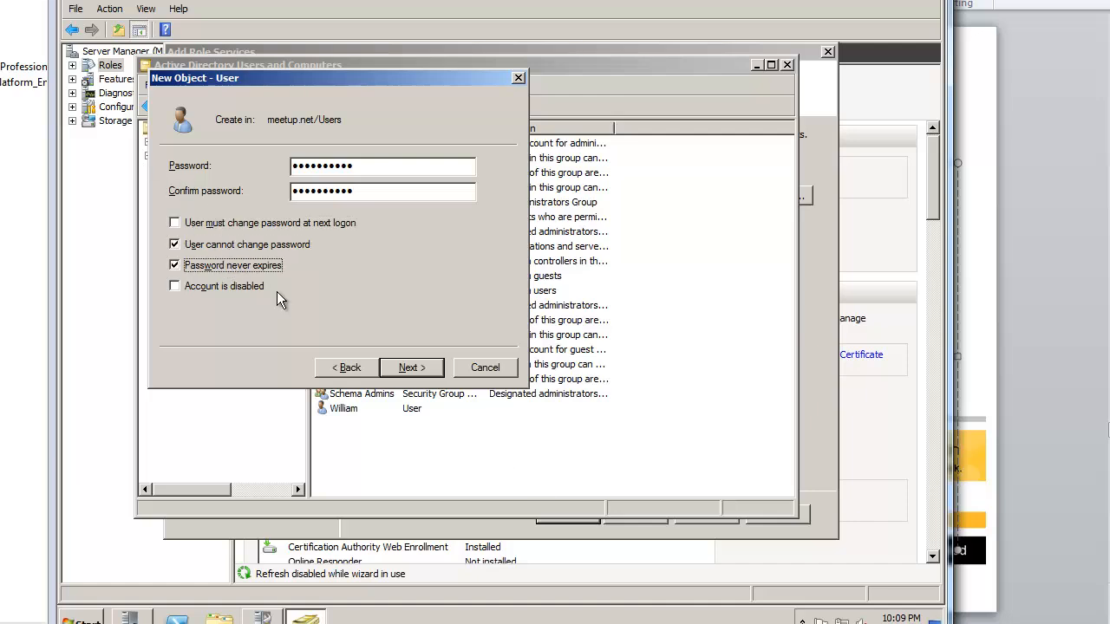
left_click(406, 371)
left_click(410, 367)
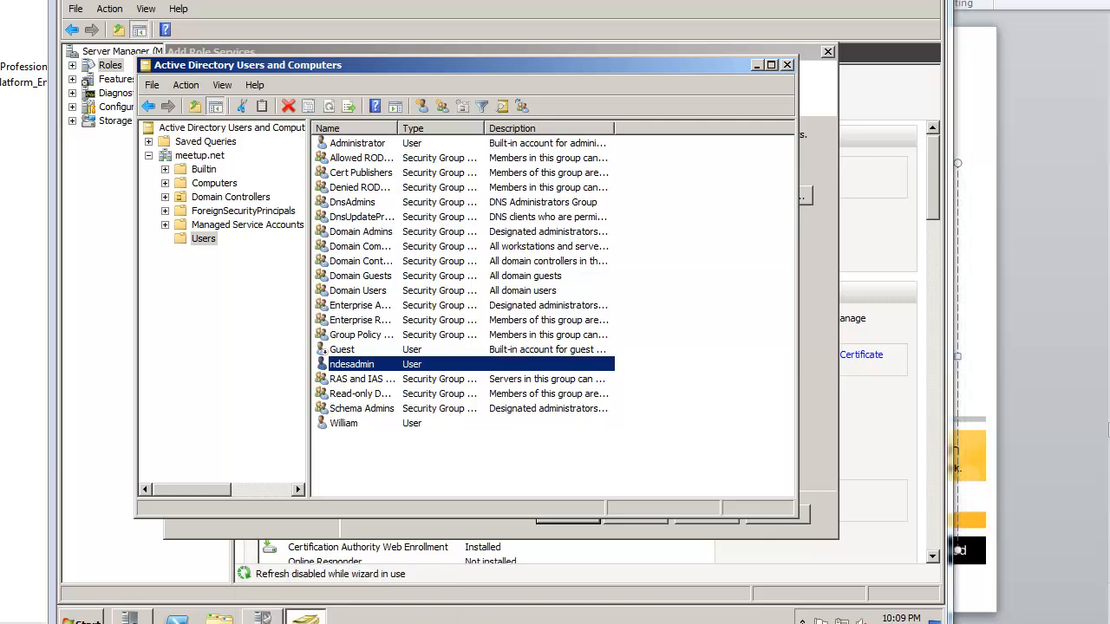
left_click_drag(1109, 22, 770, 2)
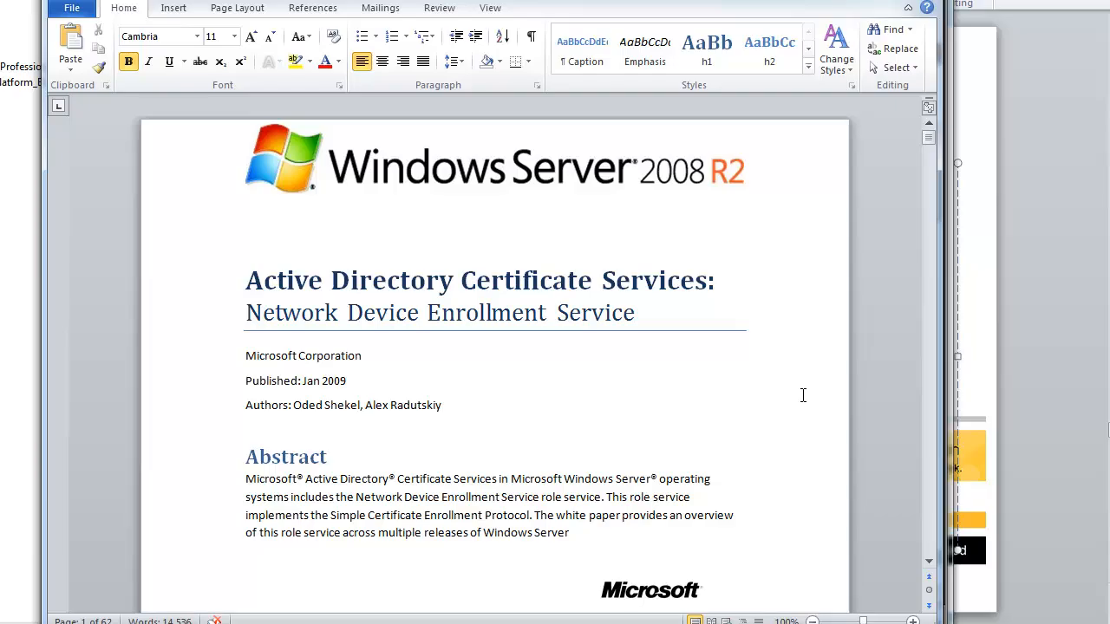
left_click_drag(929, 137, 947, 243)
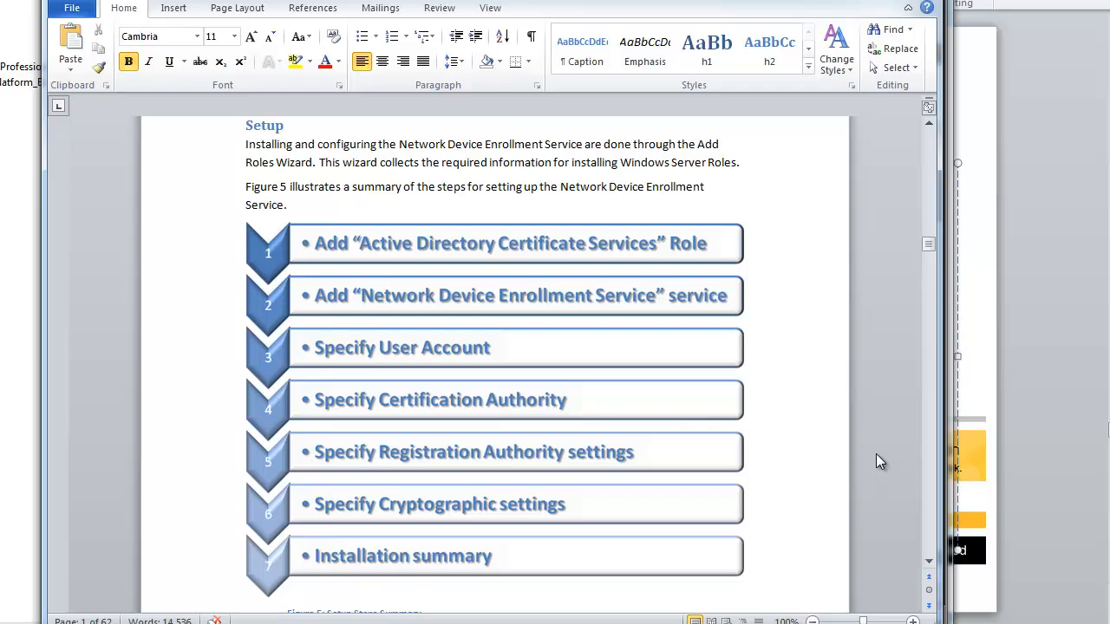
left_click(931, 423)
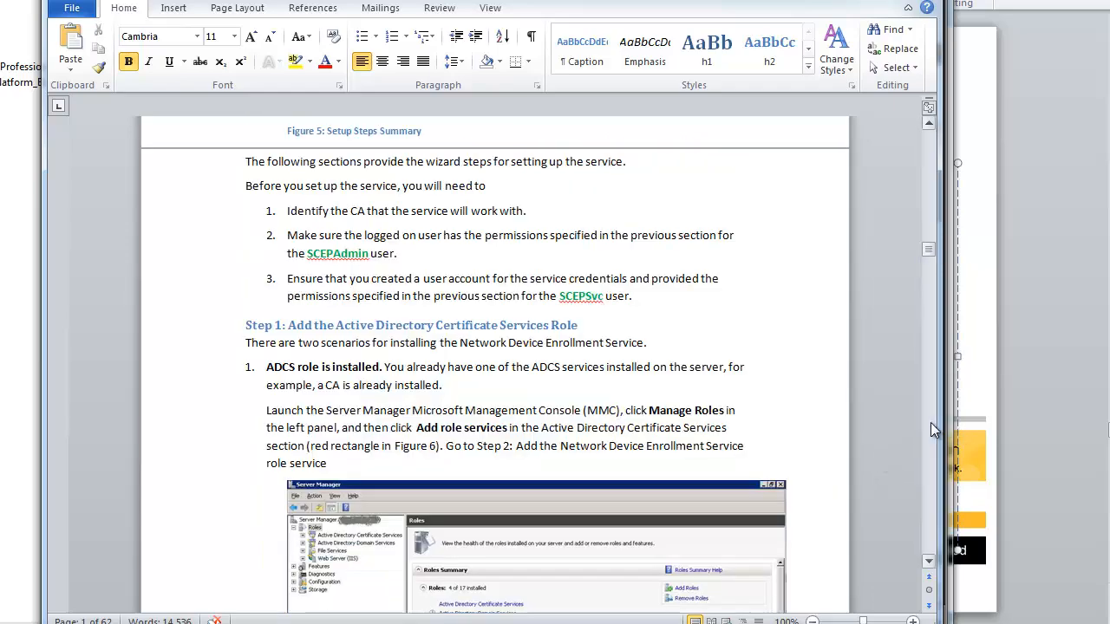
left_click_drag(930, 423, 930, 422)
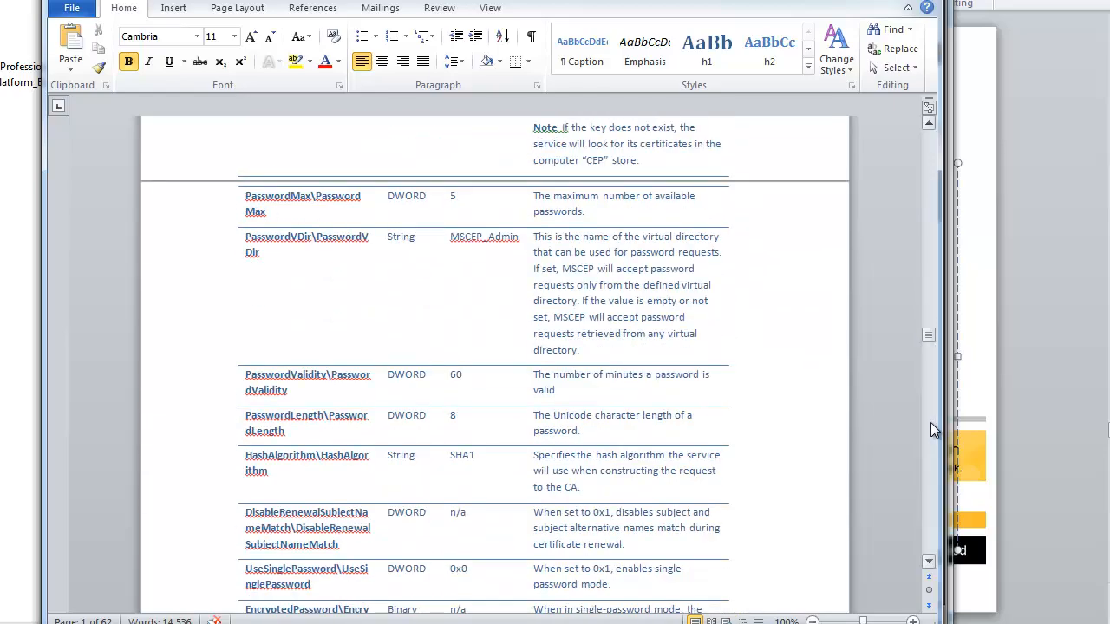
left_click(931, 422)
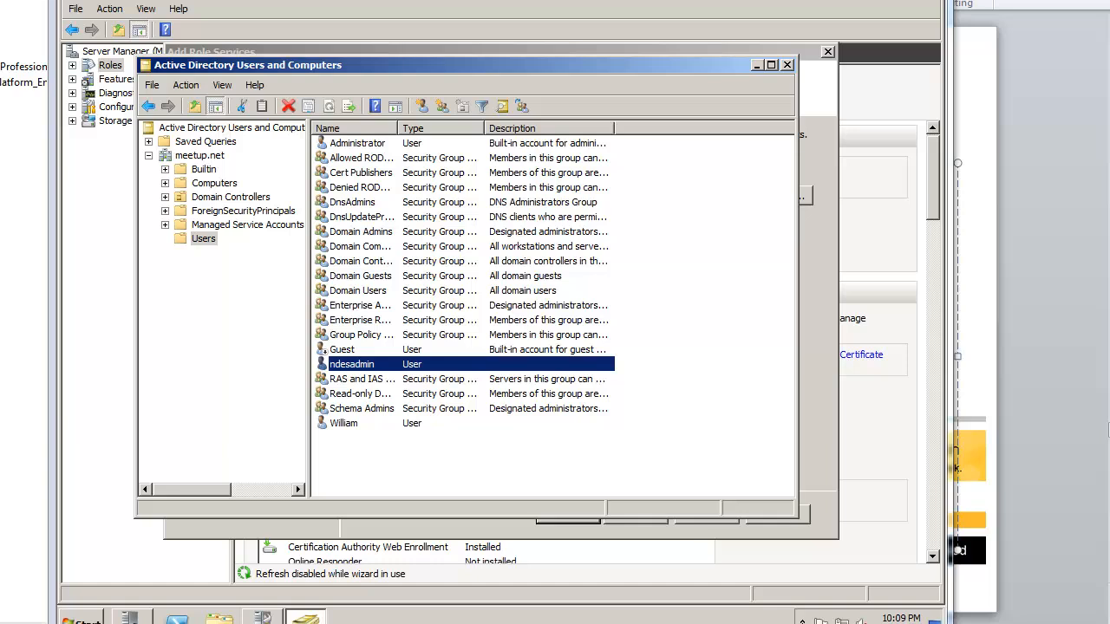
Step: Add the ndesadmin account to the IIS_IUSRS group and save its properties
double_click(420, 369)
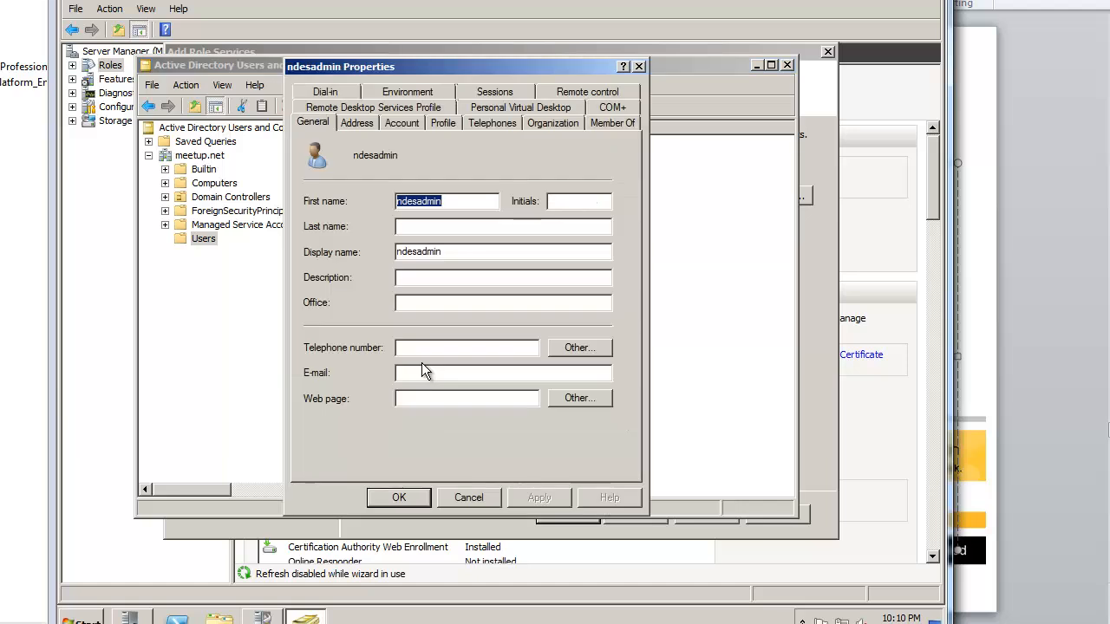
left_click(608, 124)
left_click(334, 331)
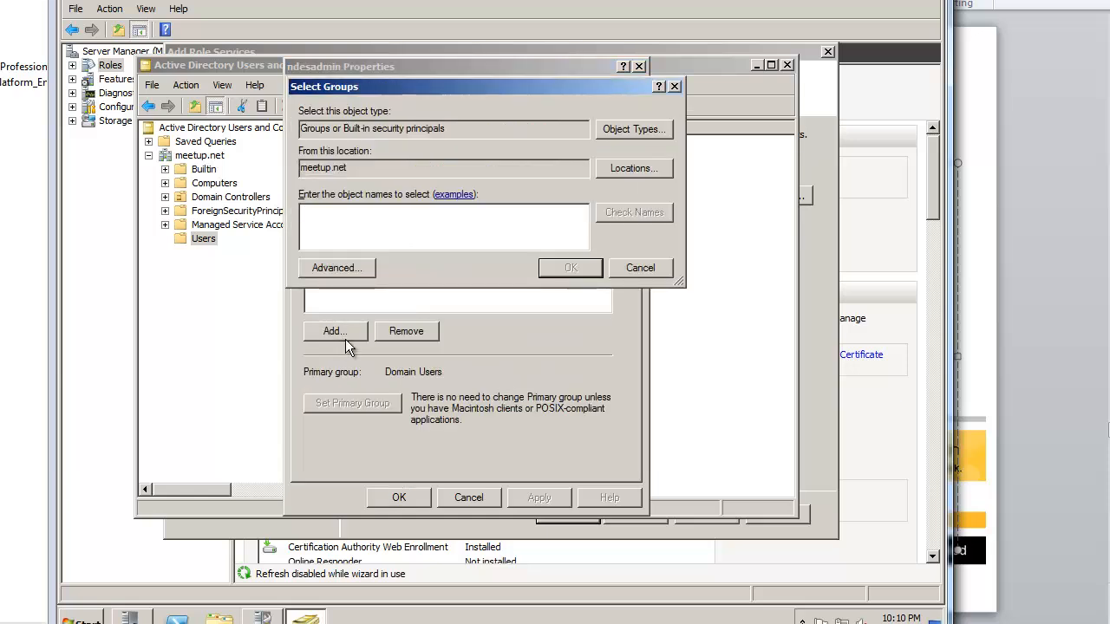
type("iis")
key("Return")
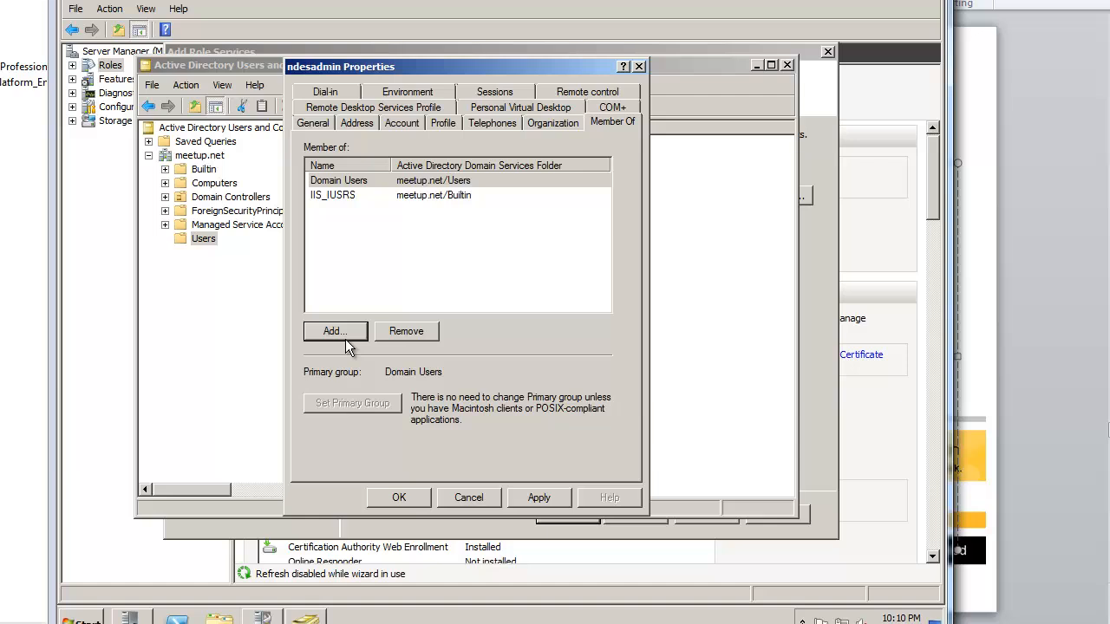
left_click(364, 192)
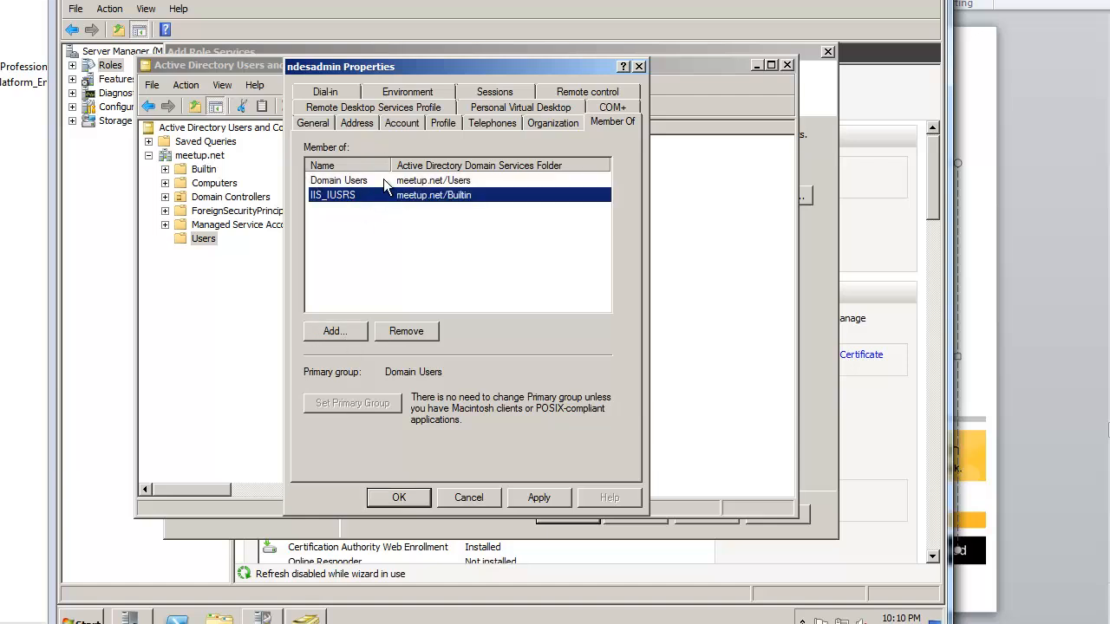
left_click(538, 498)
left_click(399, 498)
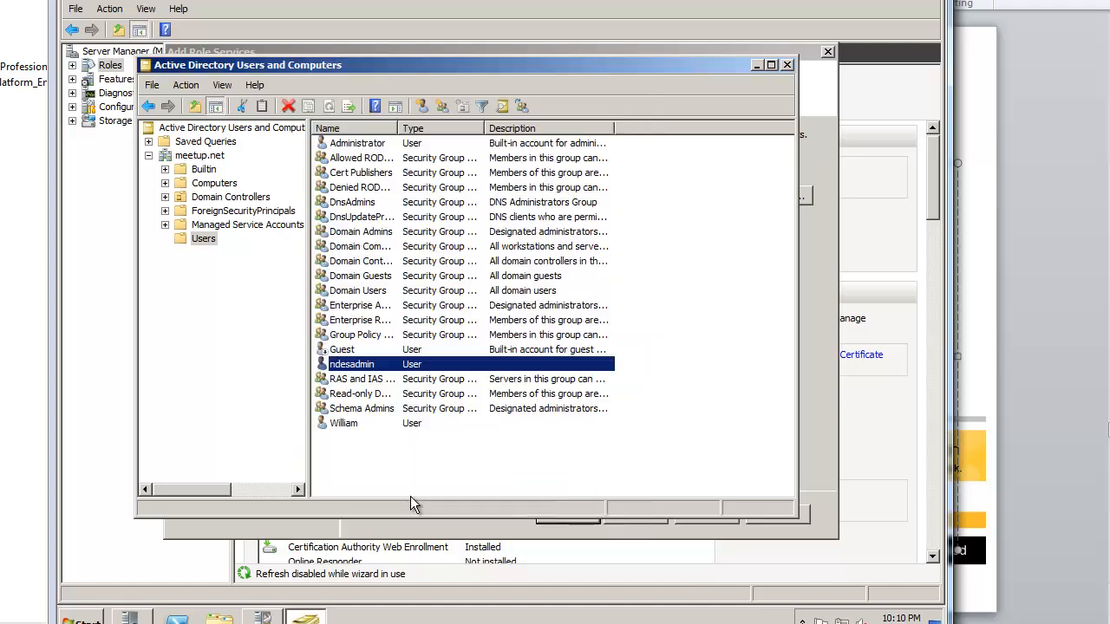
Step: Refresh and reopen Active Directory Users and Computers at meetup.net Users, then return to the Add Role Services wizard
left_click(429, 490)
key("F5")
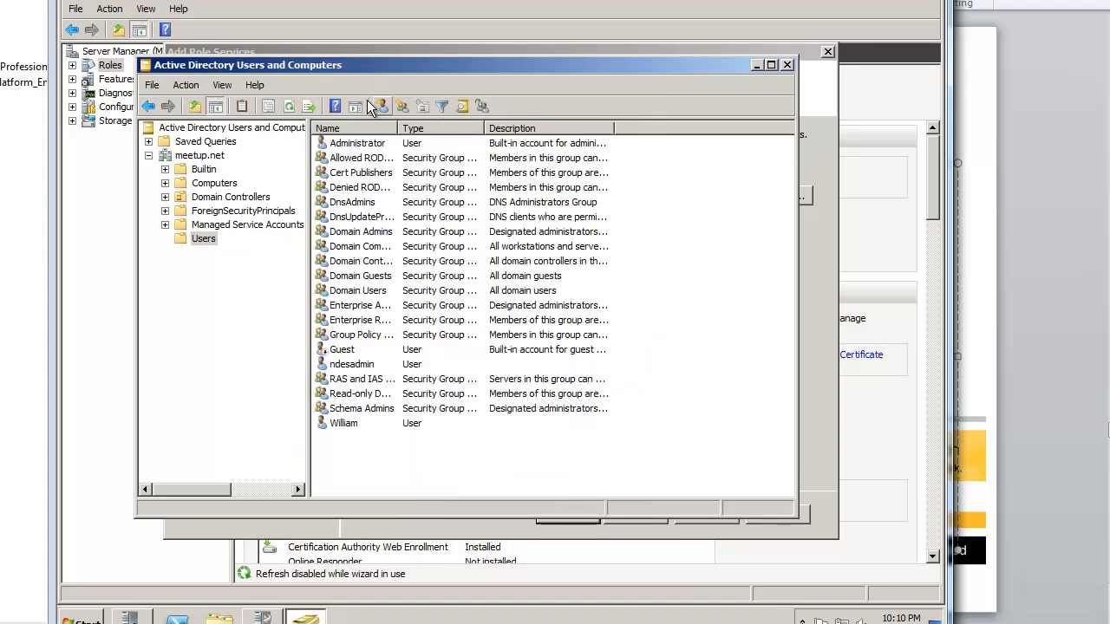
key("alt+F4")
left_click(86, 617)
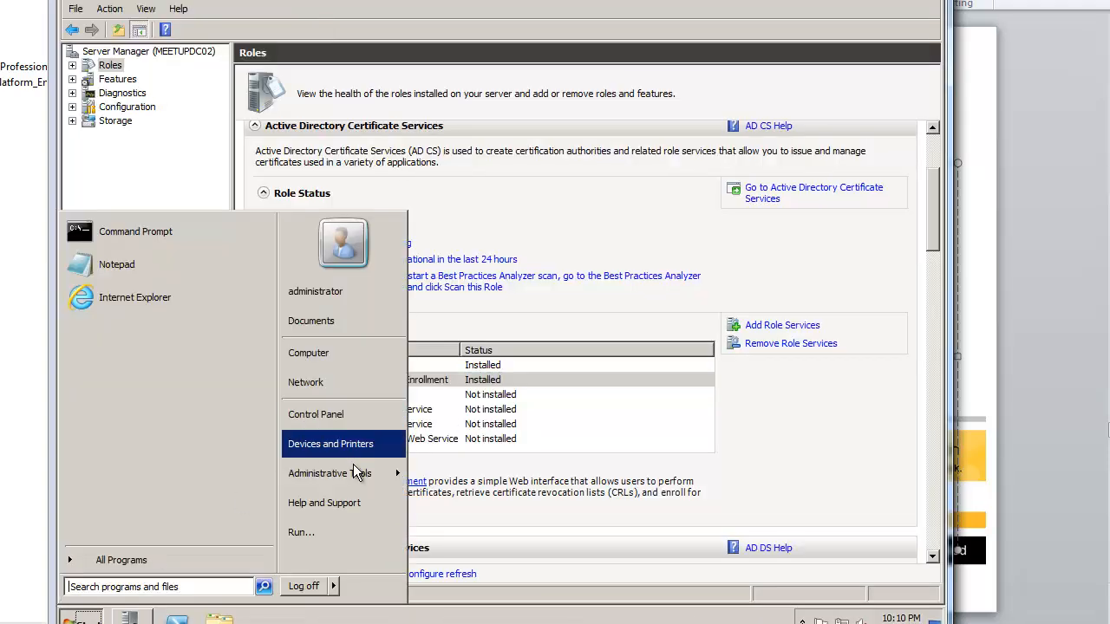
mouse_move(359, 472)
left_click(511, 115)
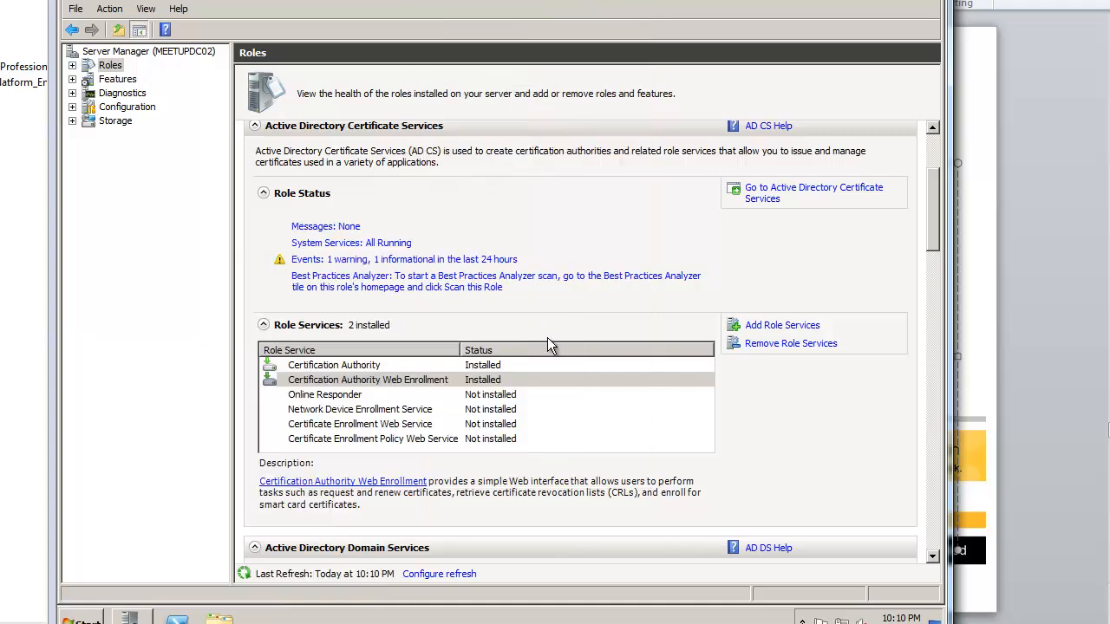
left_click(85, 616)
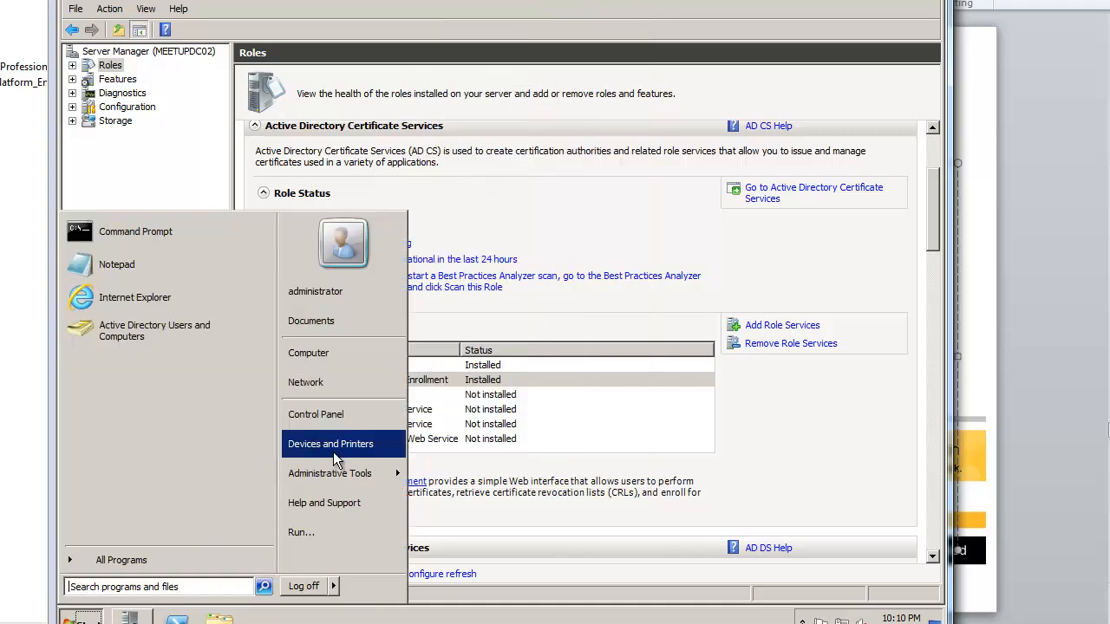
left_click(148, 155)
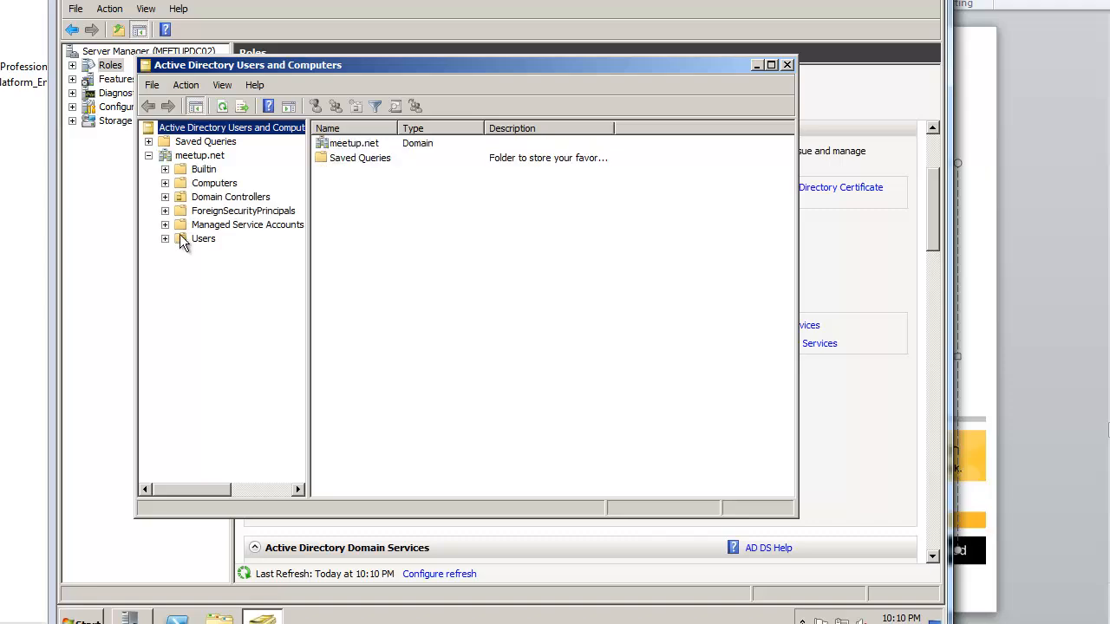
left_click(186, 238)
left_click(380, 365)
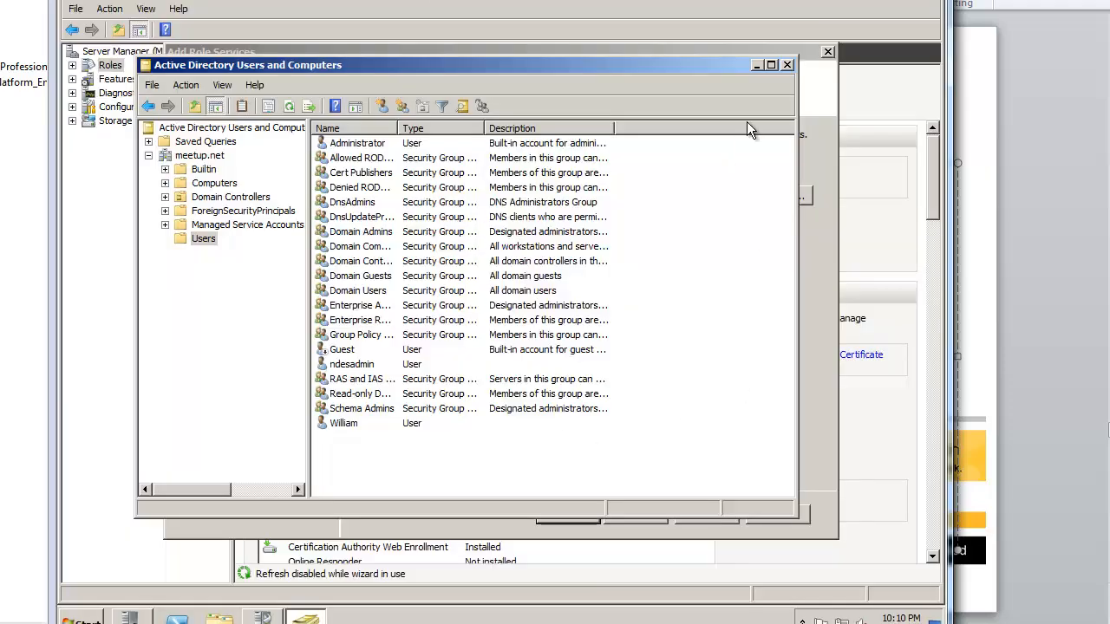
left_click(756, 65)
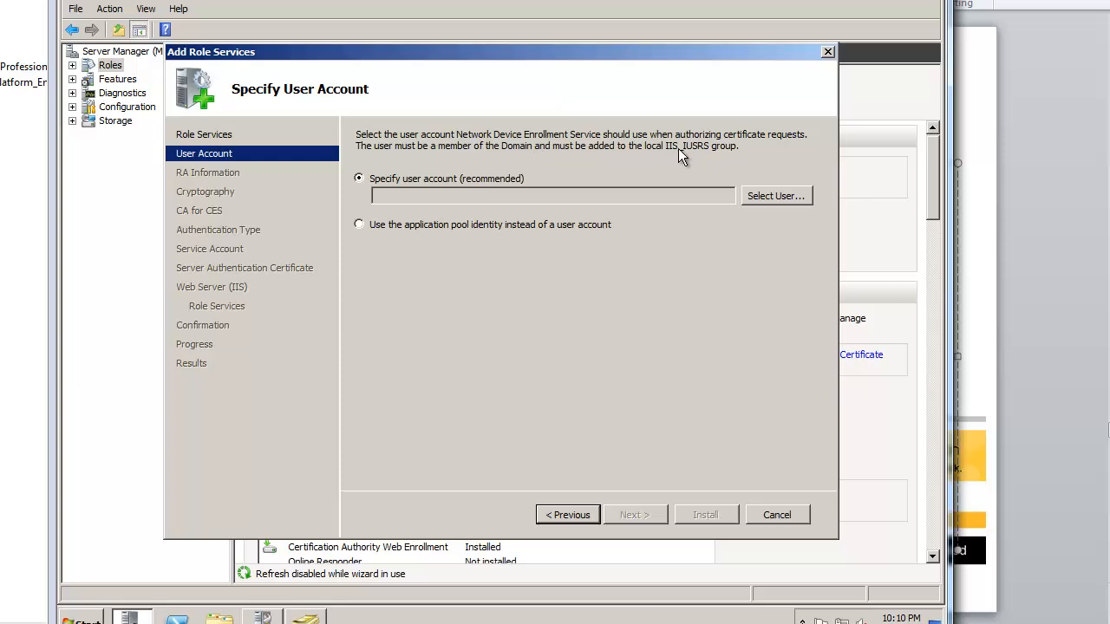
Step: Set NDES to run as ndesadmin, entering the account's password
left_click(763, 197)
type("nd")
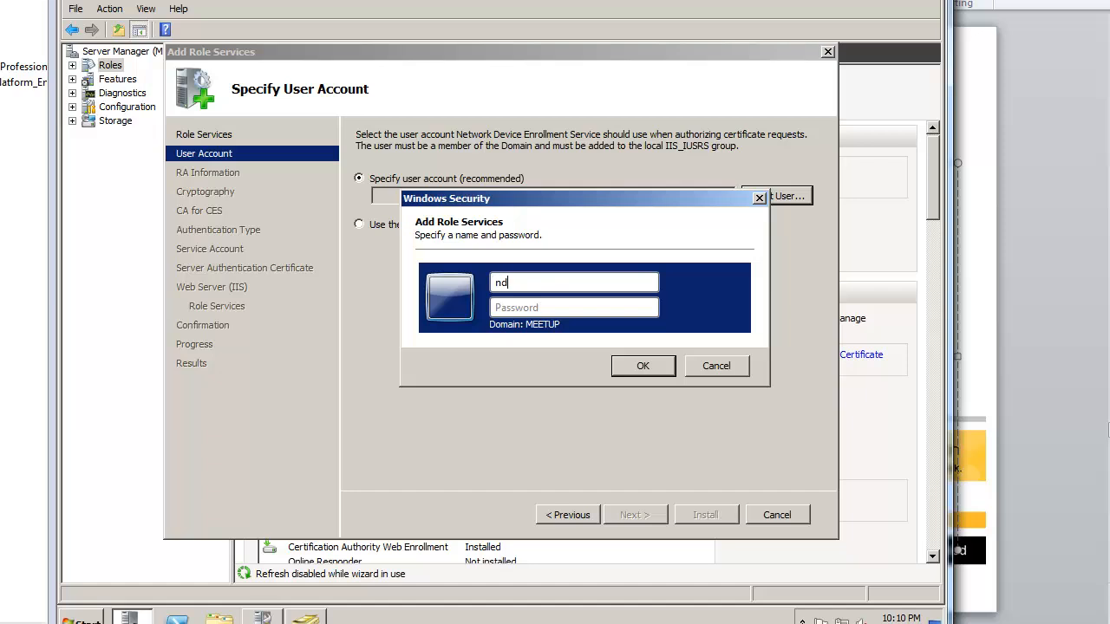
type("esadminP@ssw0rd")
key("Return")
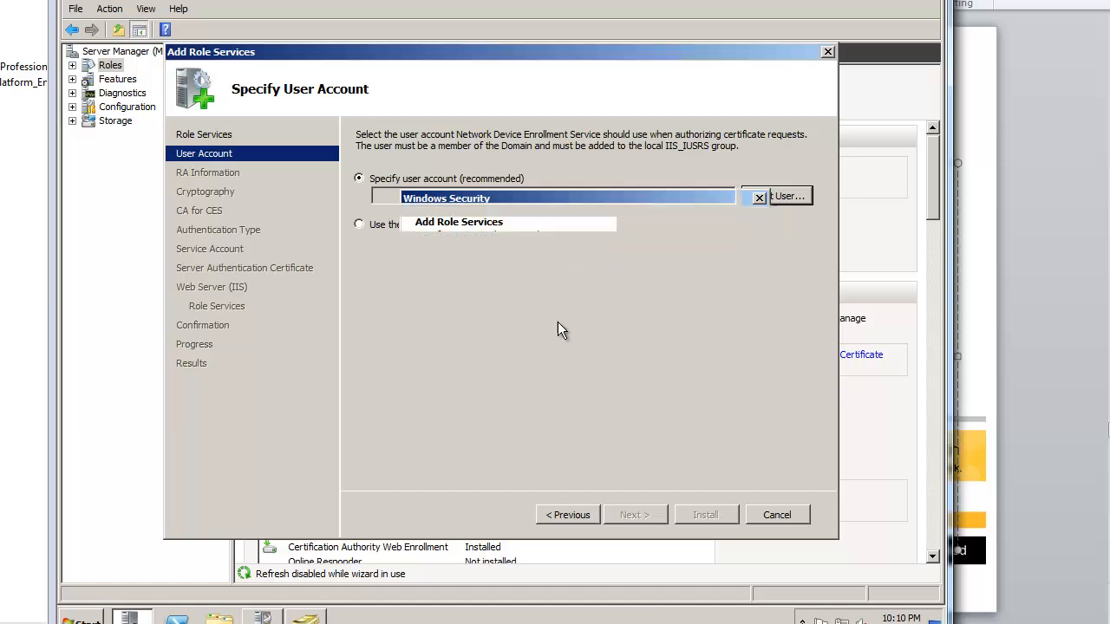
left_click(650, 520)
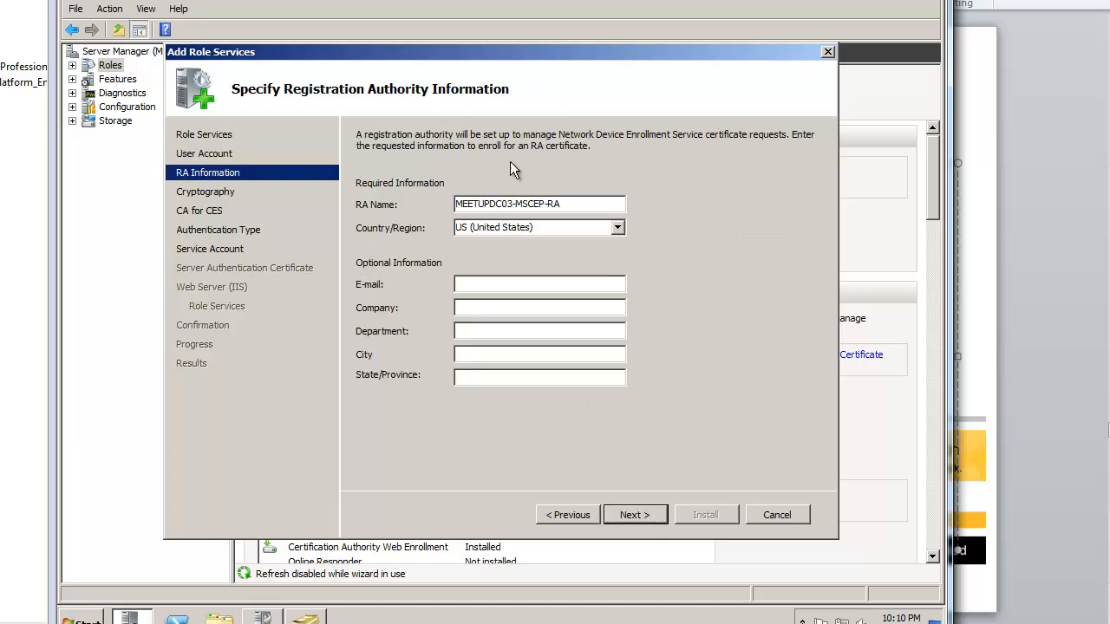
Step: Name the registration authority meetupdc03 with contact e-mail, company, department IT, city NY and state NY
left_click_drag(593, 203, 442, 202)
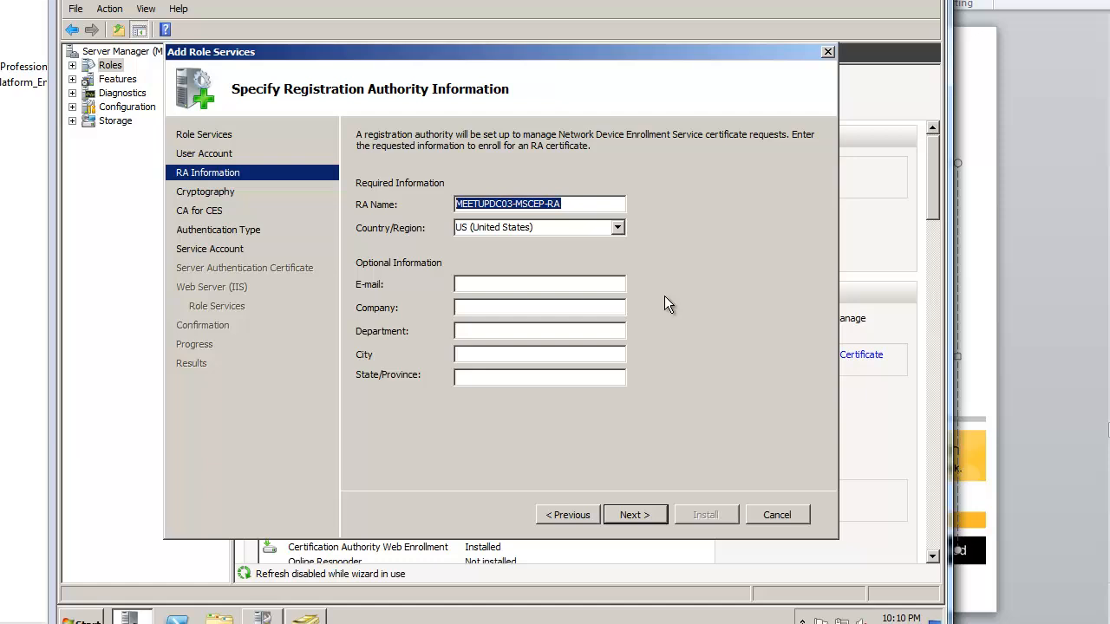
type("meetupdc0")
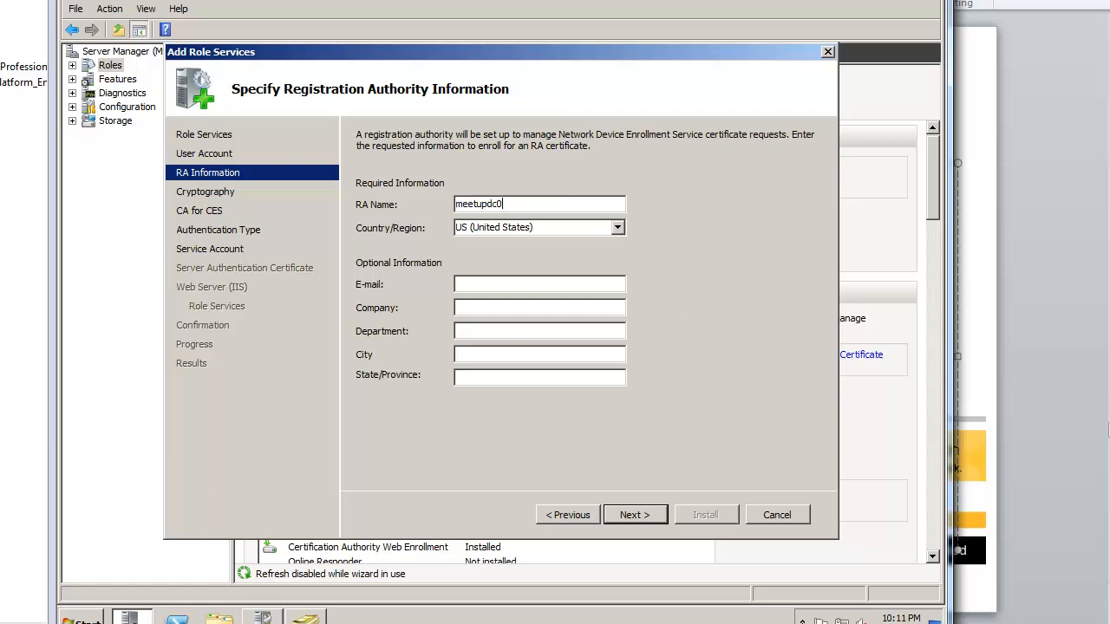
type("3")
key("Tab")
key("Tab")
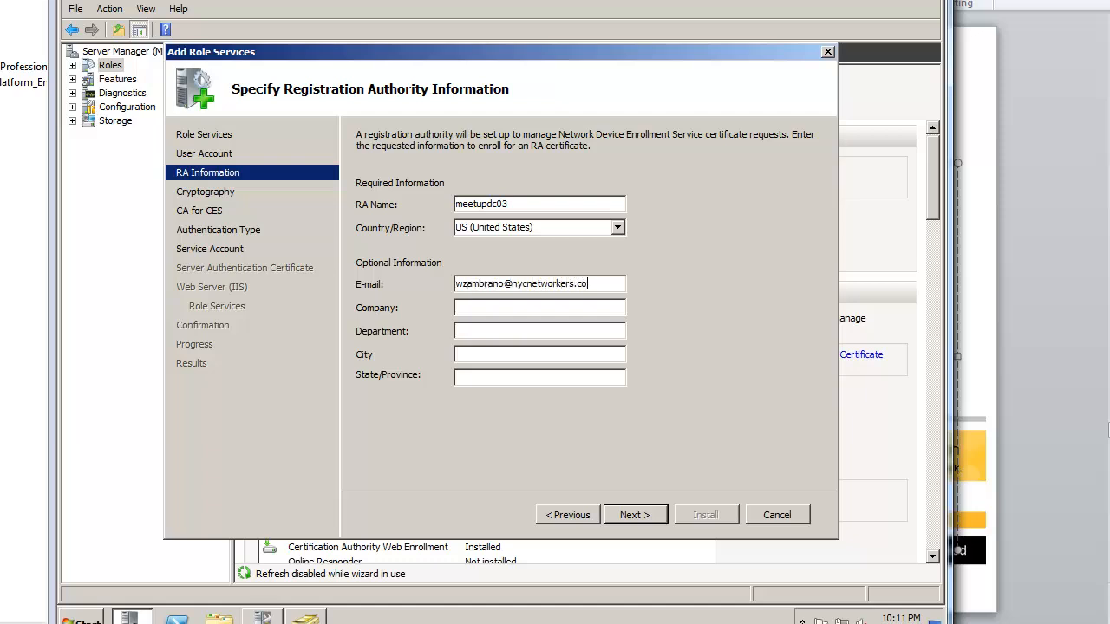
key("Tab")
type("NYCnetw")
key("BackSpace")
key("BackSpace")
key("BackSpace")
key("BackSpace")
type("network")
key("Tab")
type("IT")
key("Tab")
type("NY")
key("Tab")
type("NY")
left_click(633, 515)
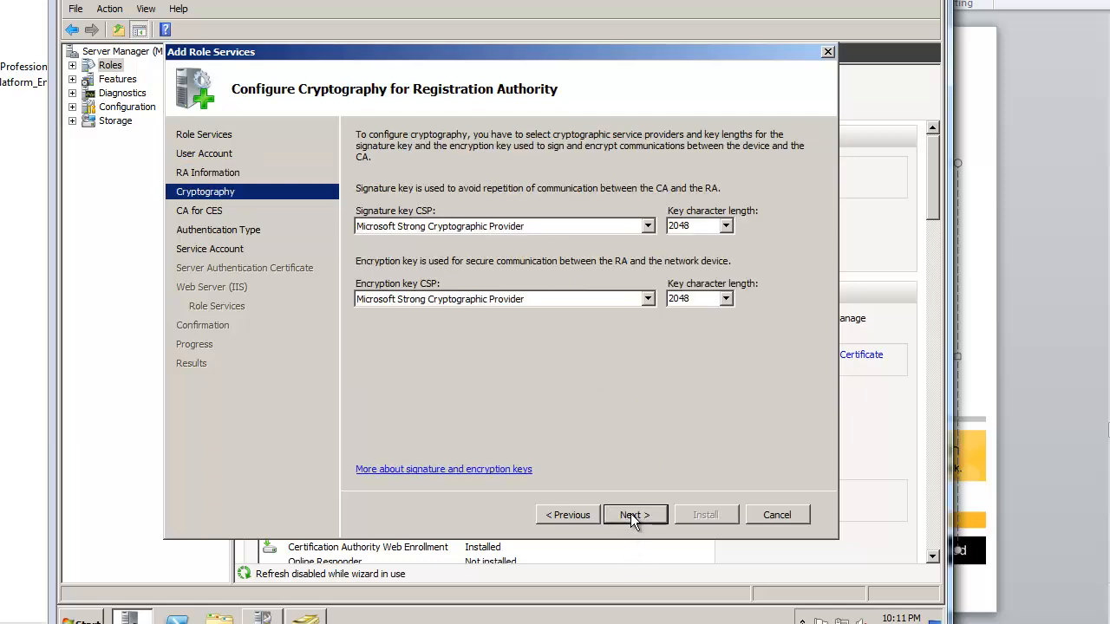
Step: Keep the default cryptography and CA, and choose username and password authentication
left_click(633, 516)
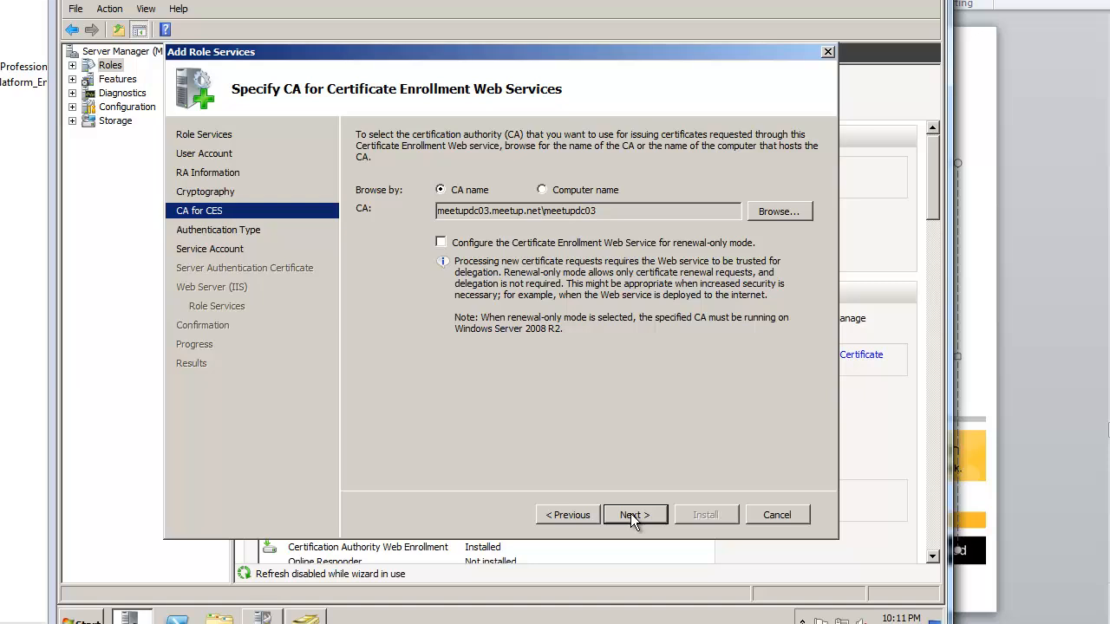
left_click(633, 516)
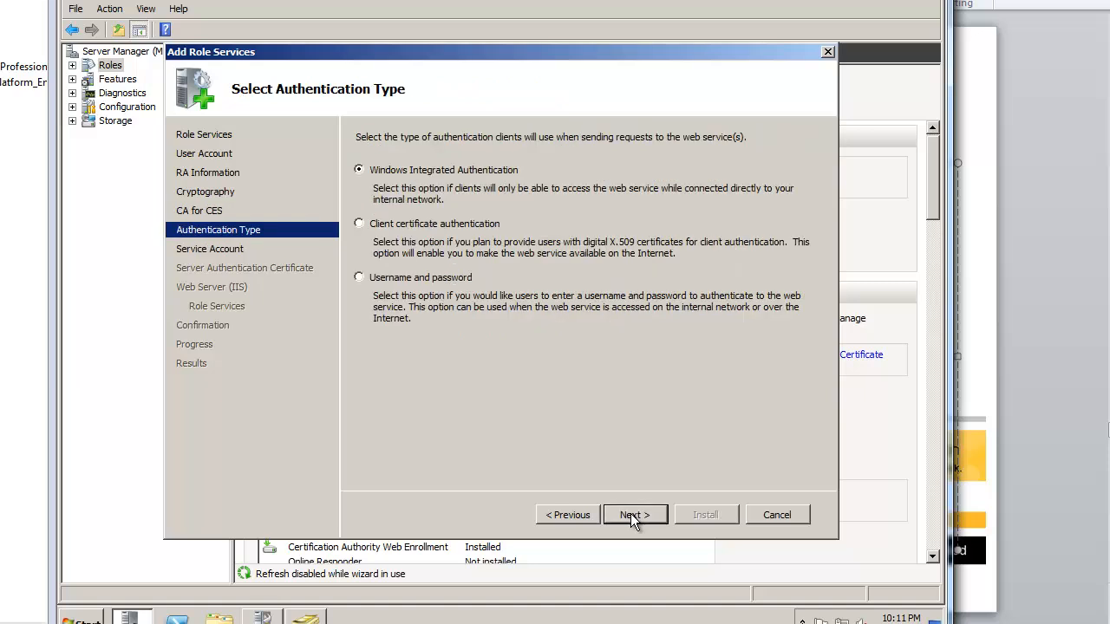
left_click(423, 279)
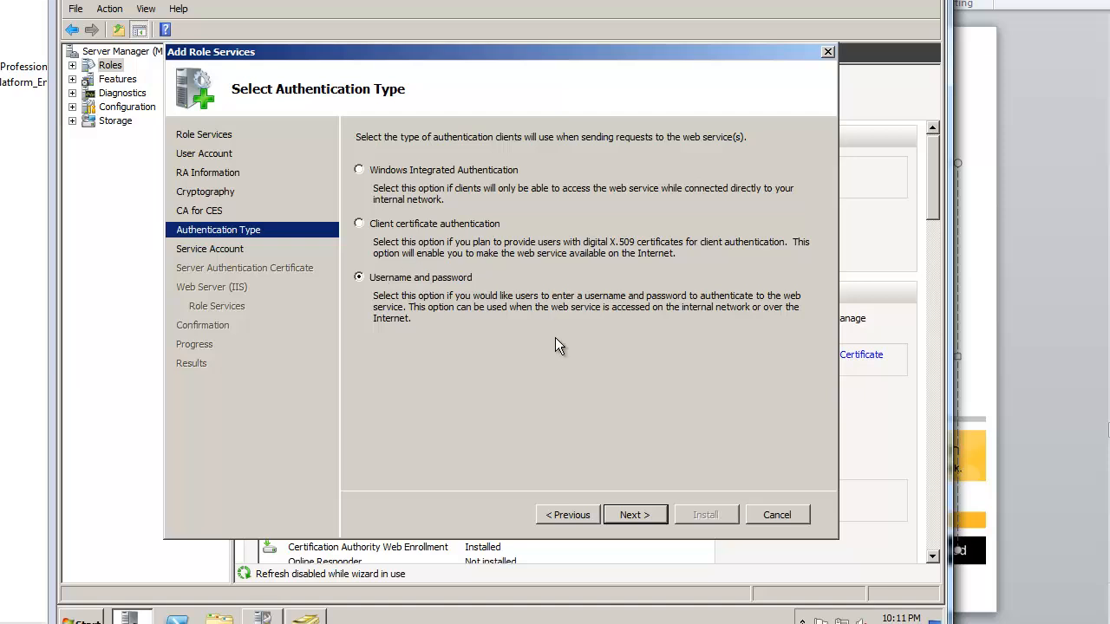
left_click(646, 513)
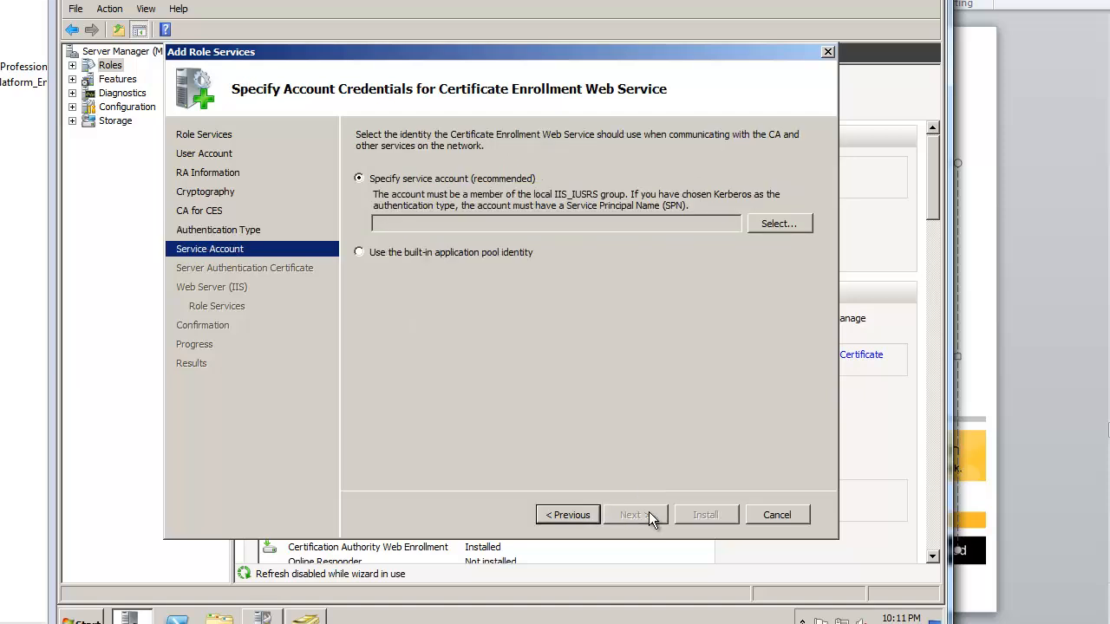
Step: Set ndesadmin, with its password, as the enrollment web service account
left_click(767, 224)
type("n")
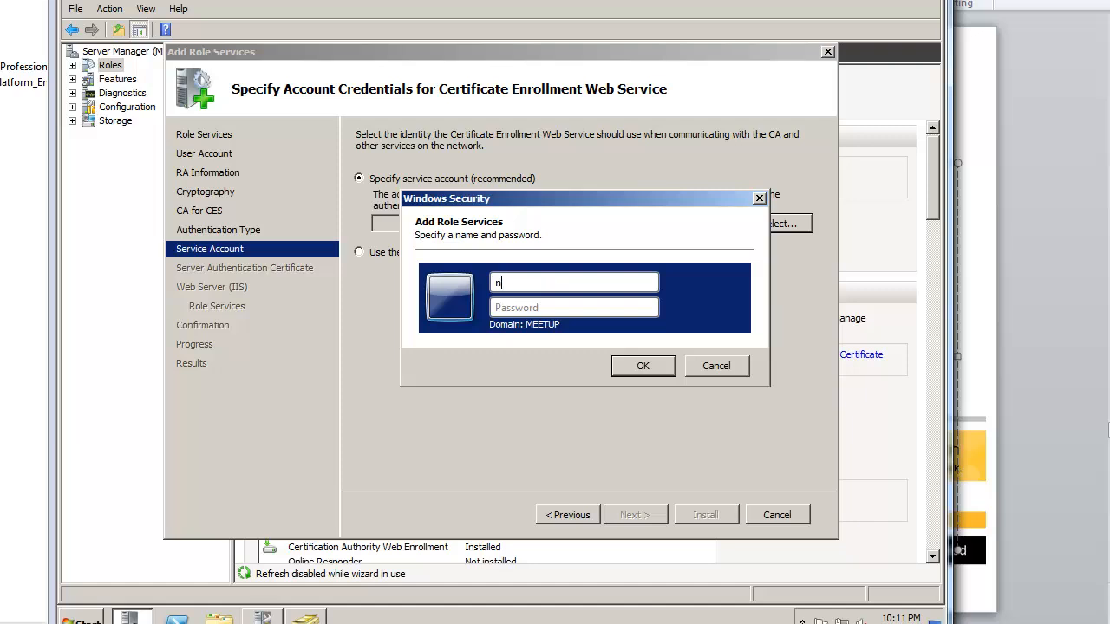
type("desadmin")
key("Tab")
type("••••••••••")
left_click(646, 368)
Step: Choose the MEETUPDC03 certificate expiring 1/7/2015 for SSL
left_click(634, 513)
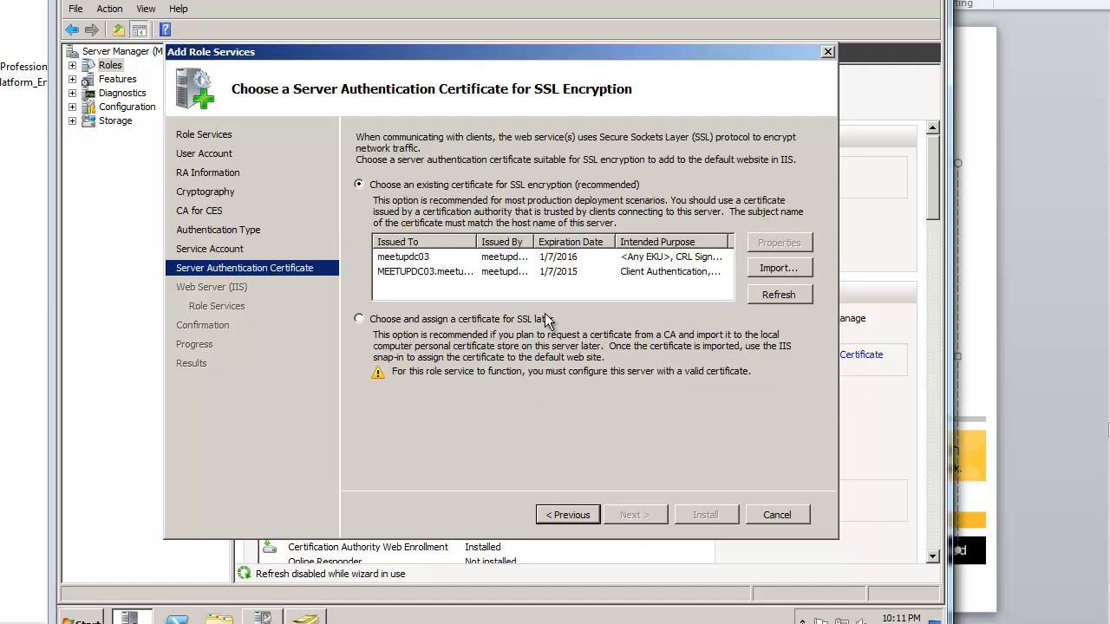
left_click(612, 273)
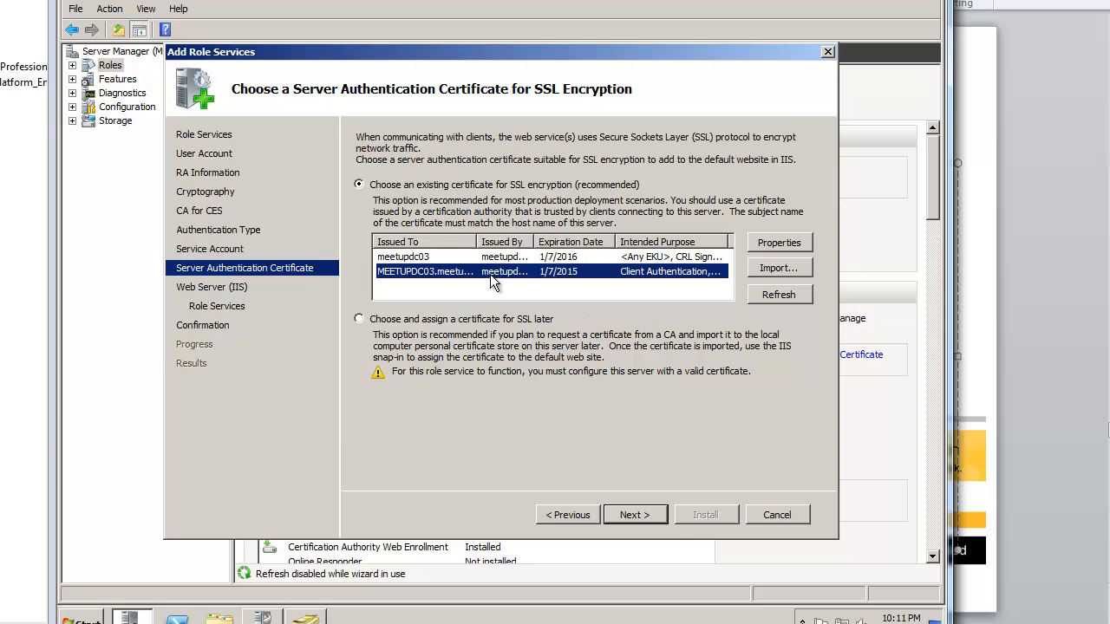
mouse_move(476, 242)
left_mouse_down()
mouse_move(507, 246)
mouse_move(488, 243)
left_mouse_up()
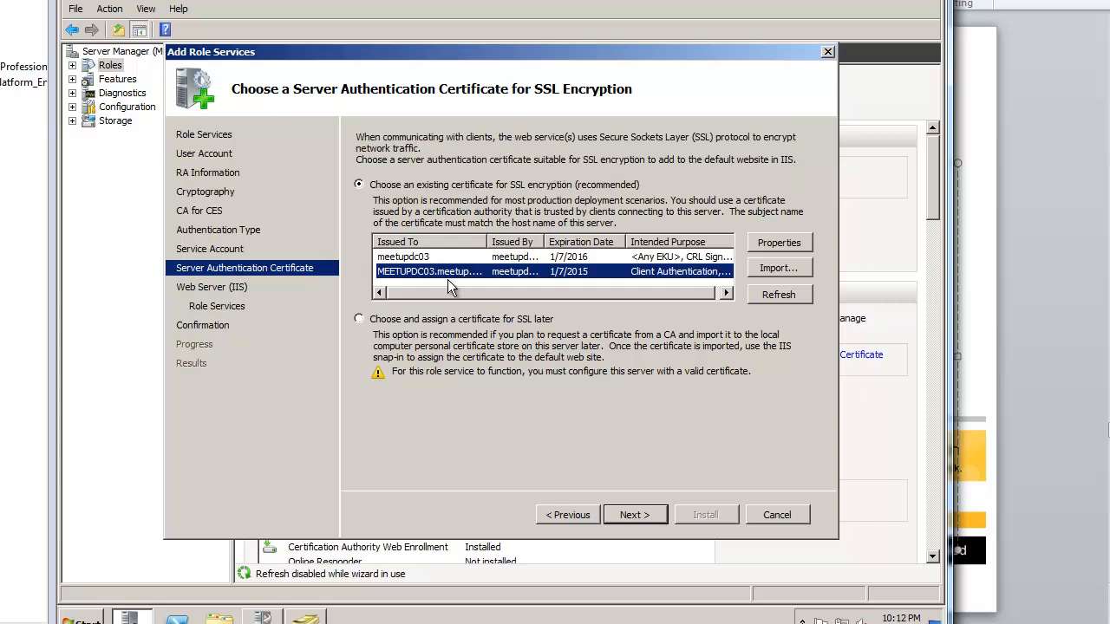
Step: Keep the MEETUPDC03.meetup.net SSL certificate, accept the IIS defaults, and start the installation
mouse_move(487, 242)
left_mouse_down()
mouse_move(514, 245)
mouse_move(492, 246)
left_mouse_up()
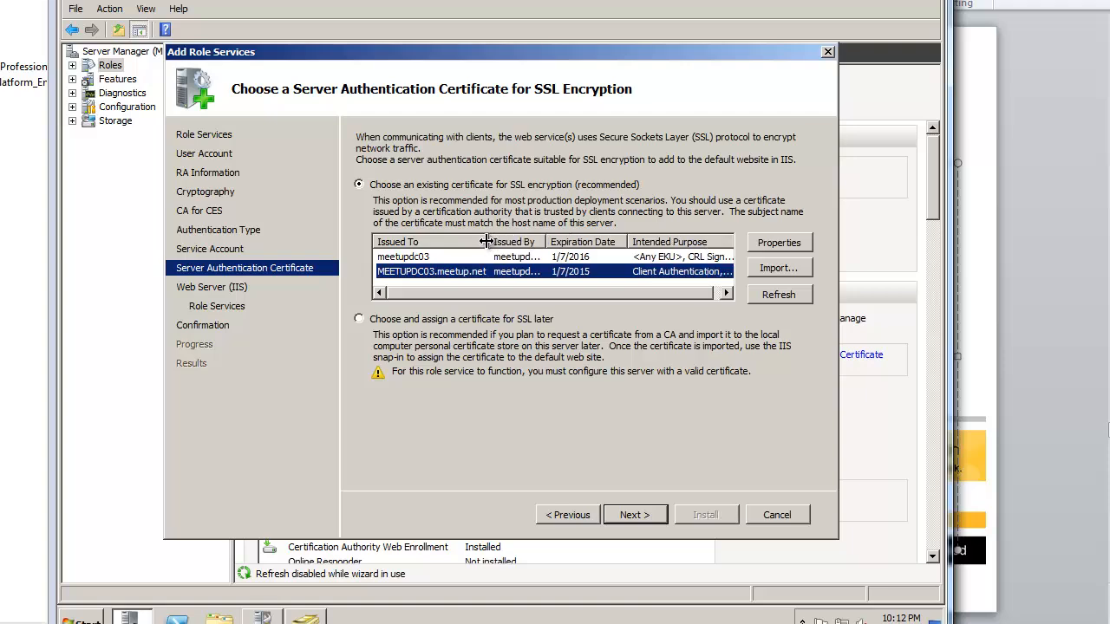
left_click(644, 515)
left_click(644, 515)
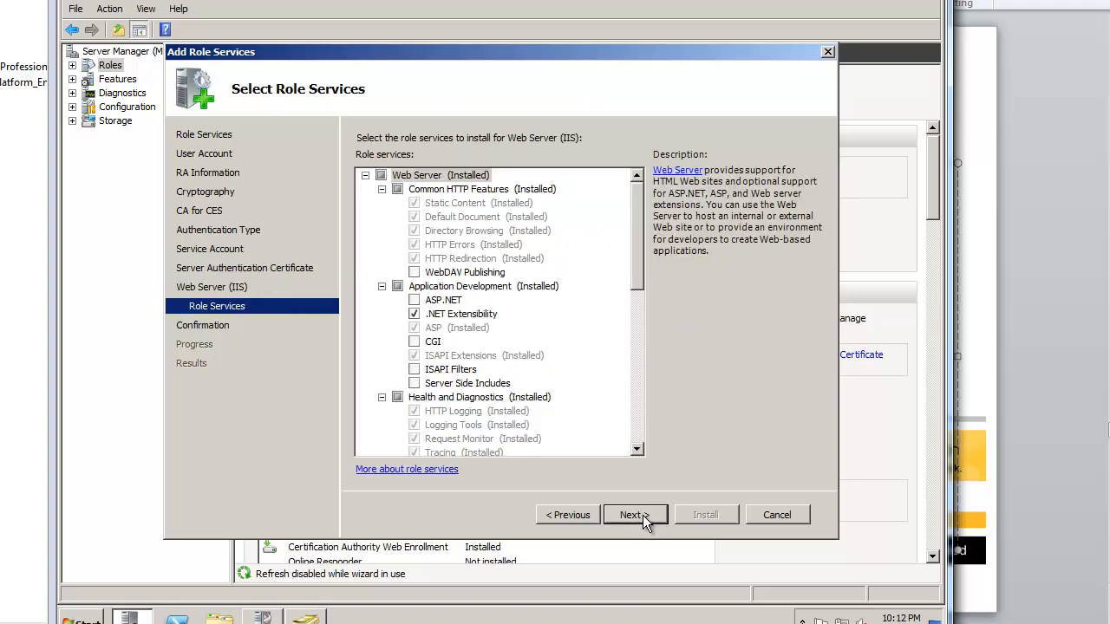
left_click(643, 515)
left_click(678, 514)
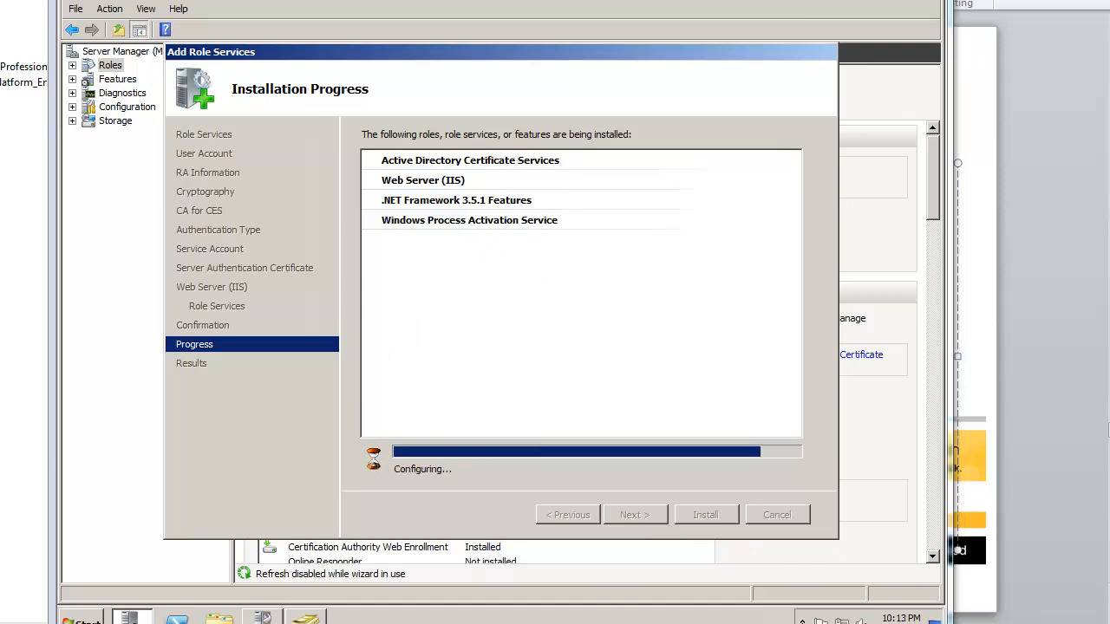
key("alt+Tab")
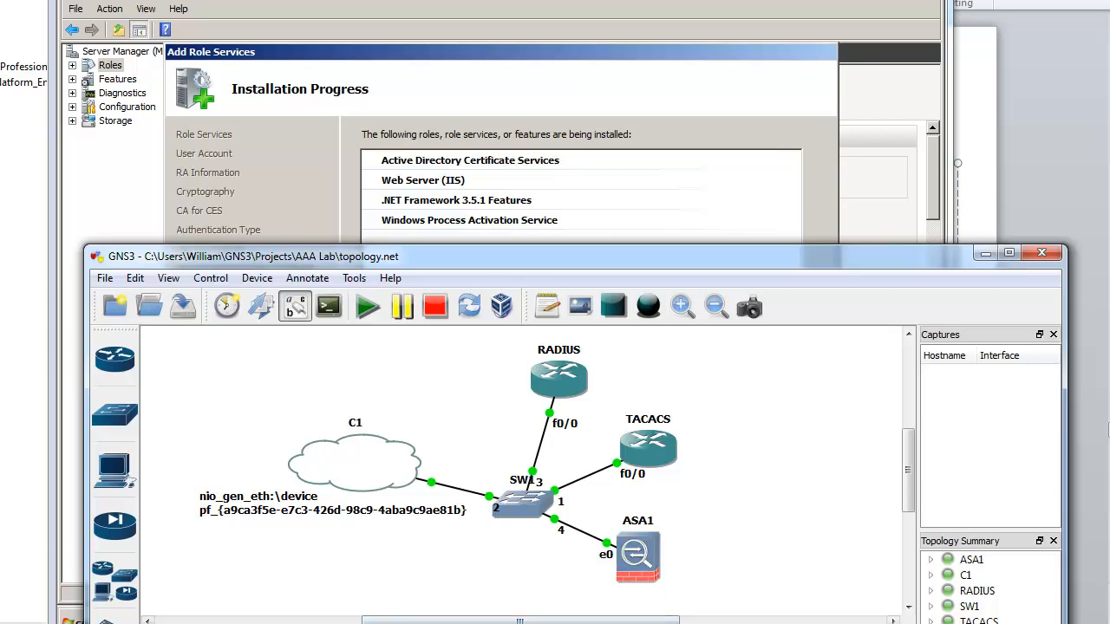
Step: Open the RADIUS, TACACS and ASA1 device consoles and move the RADIUS window to the right
key("alt+Tab")
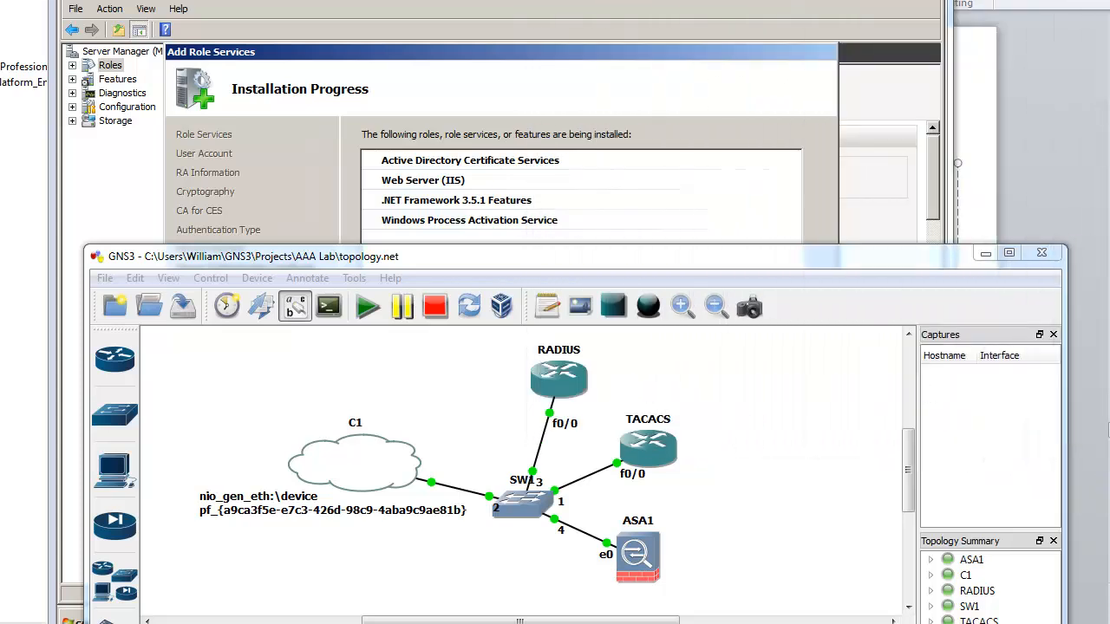
mouse_move(295, 623)
left_click(100, 616)
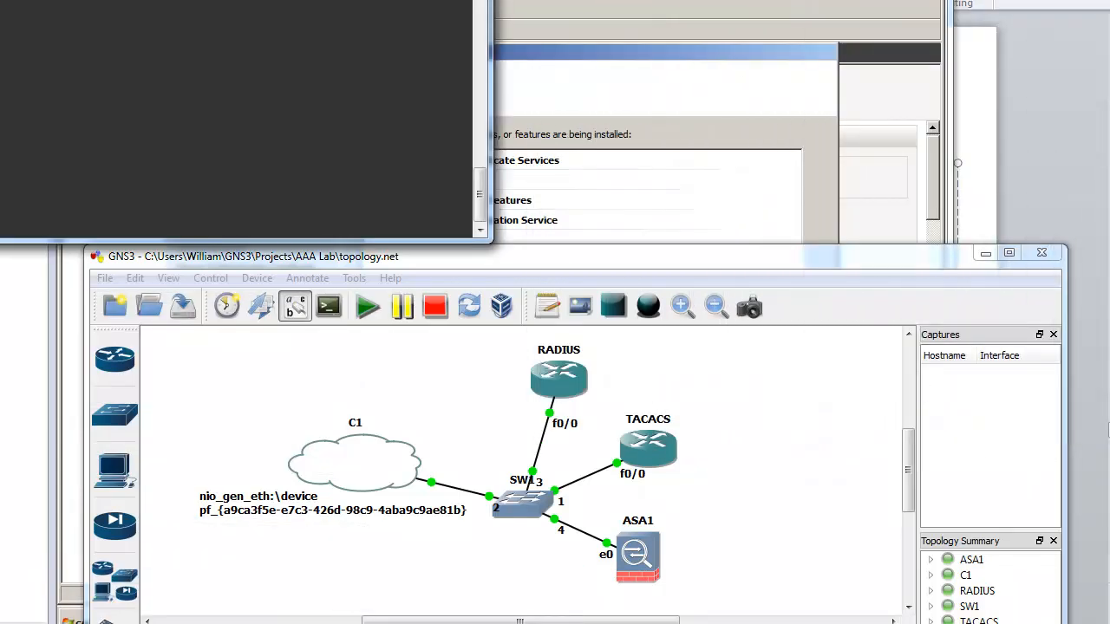
left_click(293, 615)
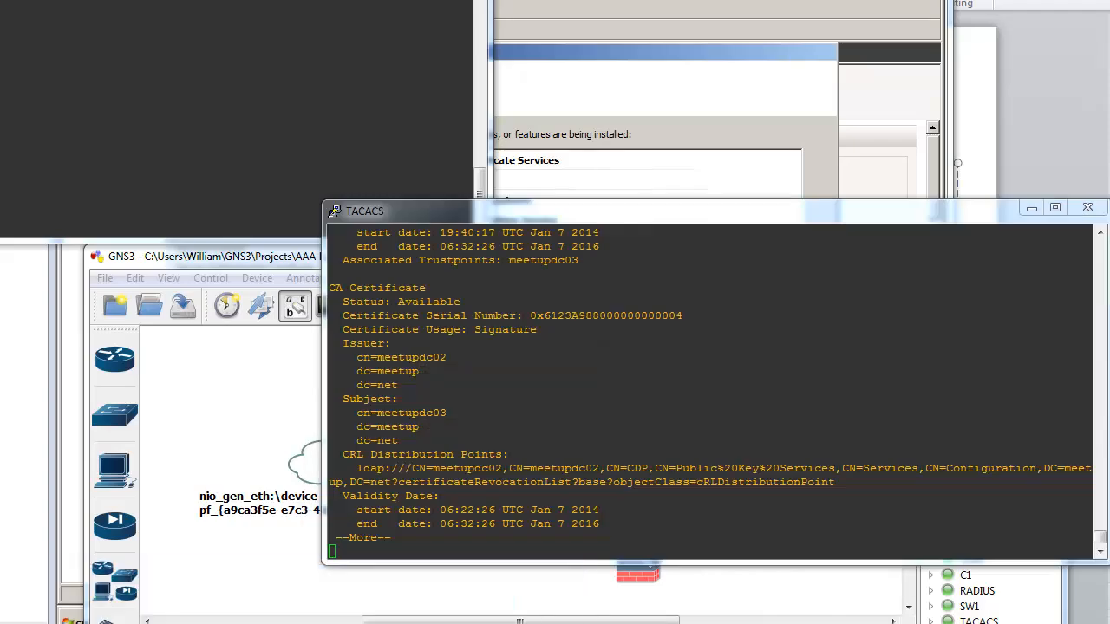
left_click(486, 615)
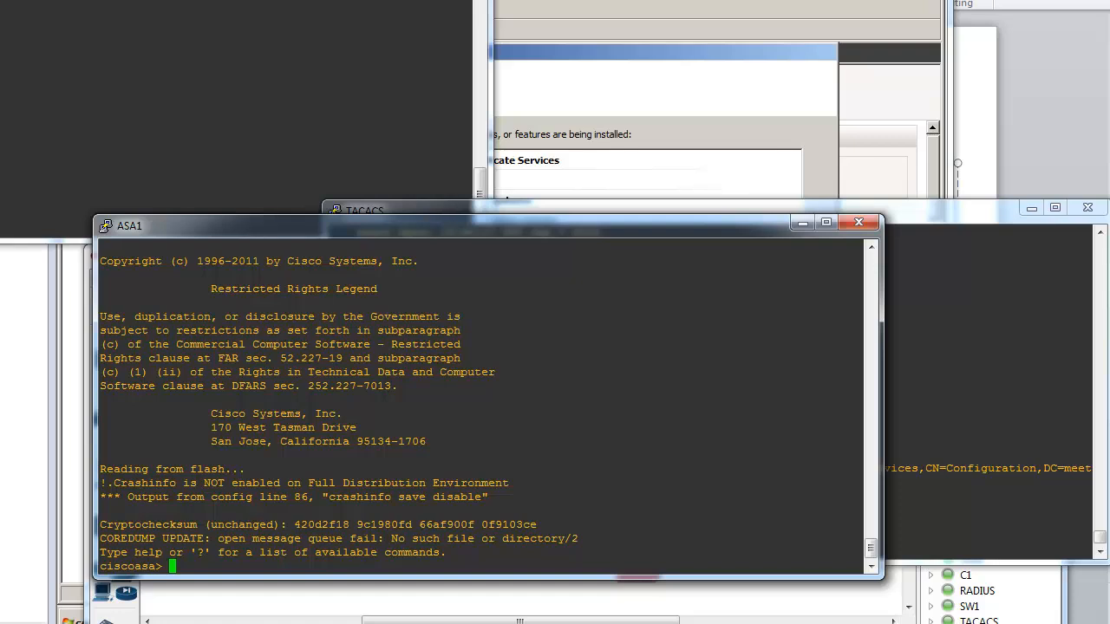
left_click_drag(260, 0, 842, 6)
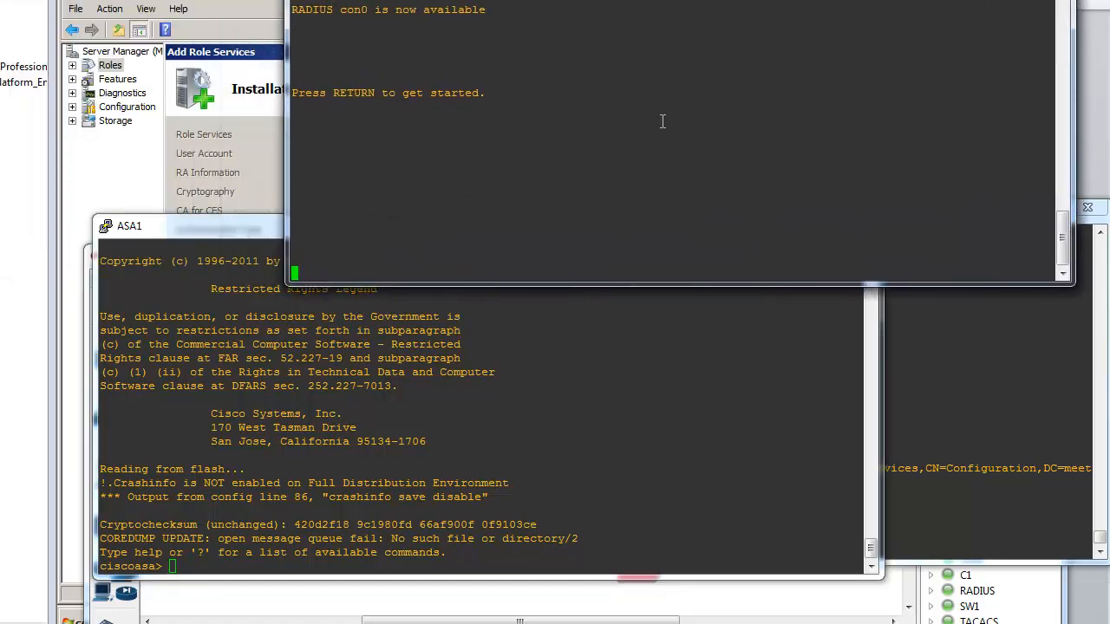
Step: Log in to the RADIUS router with the user's username
key("Return")
key("Return")
key("Return")
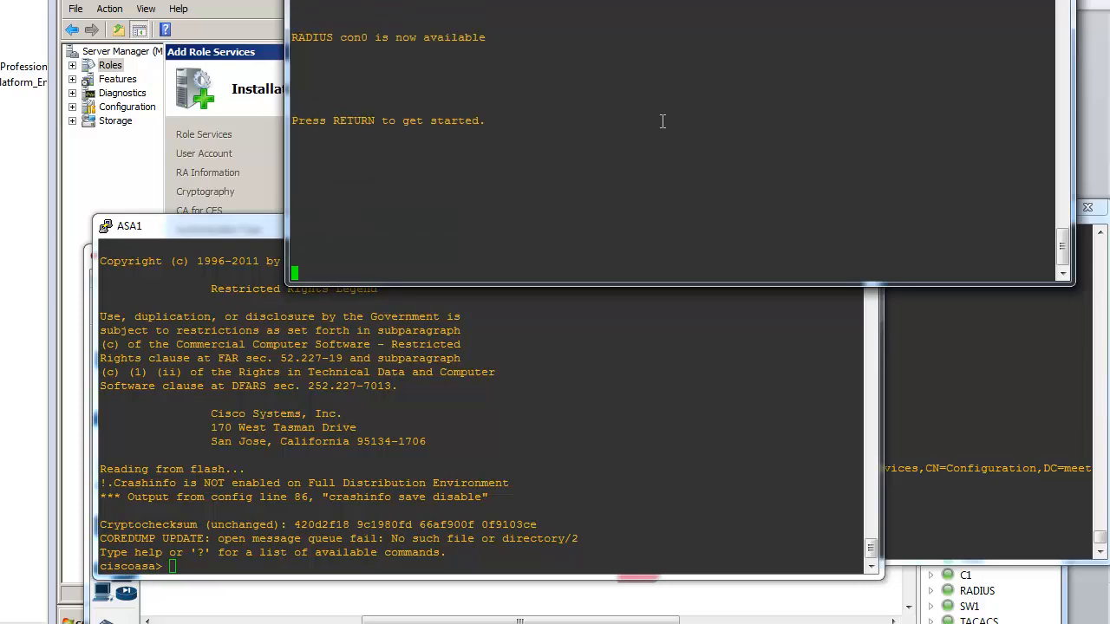
key("Return")
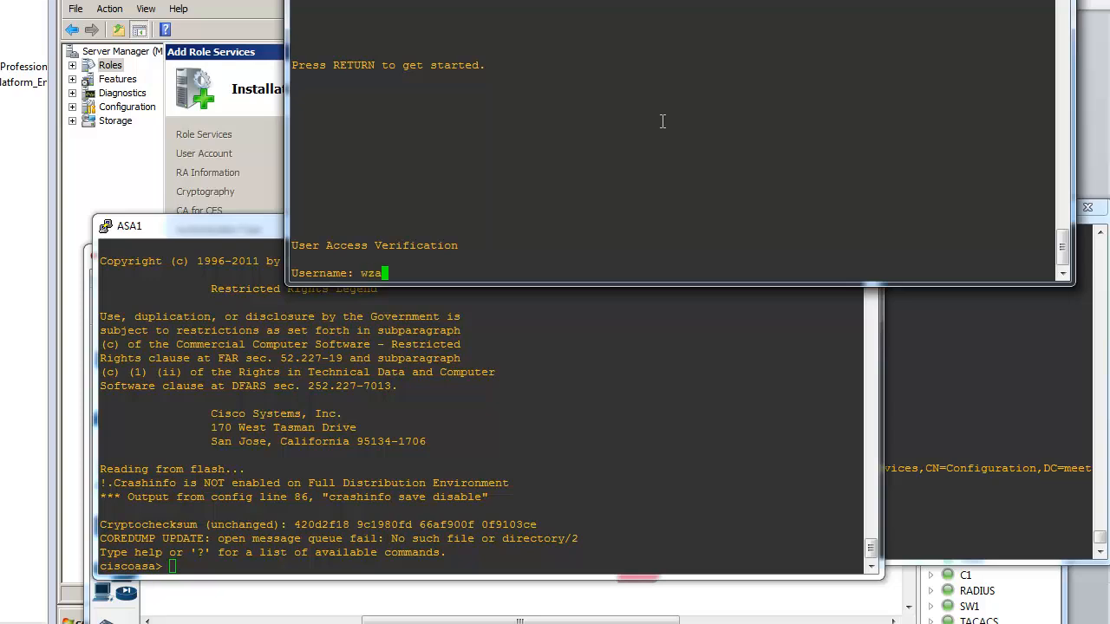
key("Return")
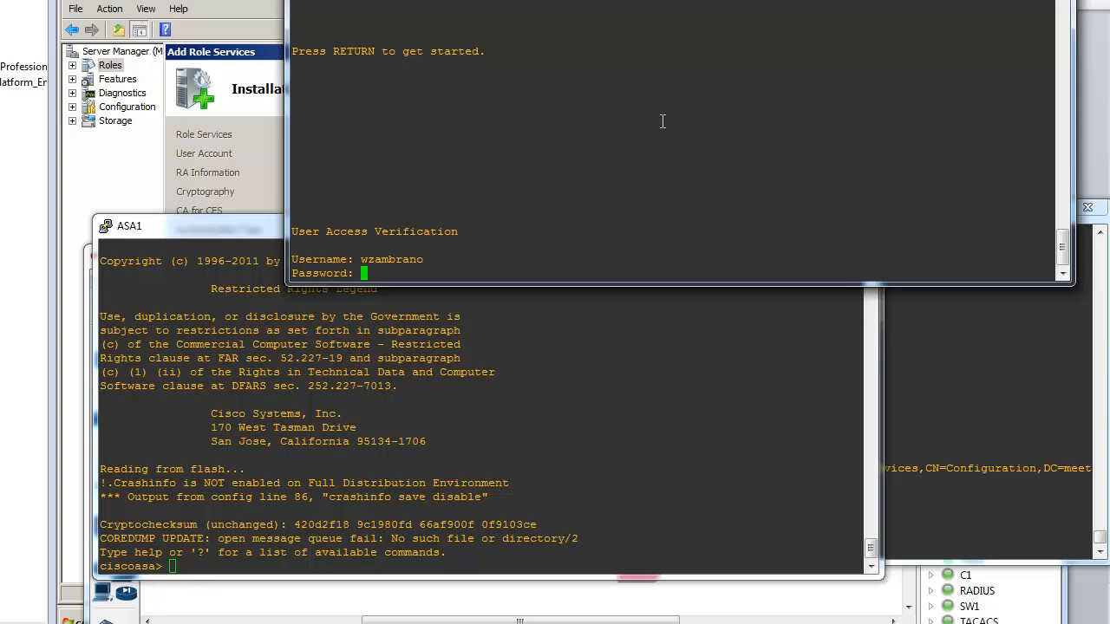
Step: On ASA1, enter privileged mode with 'en' and list interfaces with 'sh int ip b'
left_click(571, 359)
type("en")
key("Return")
key("Return")
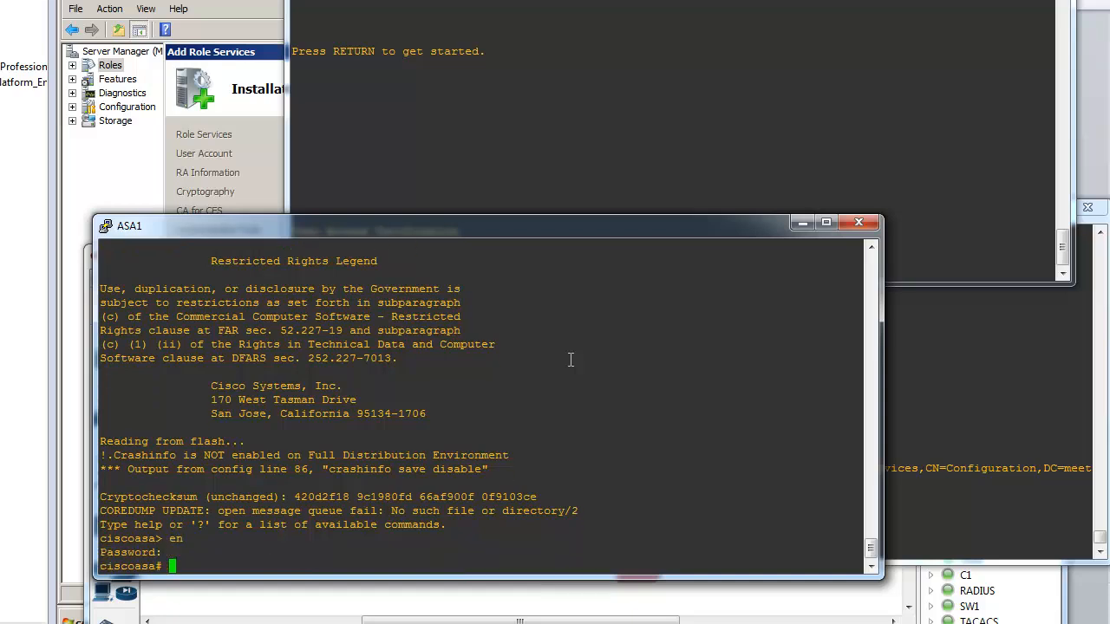
type("sh int ip b")
key("Return")
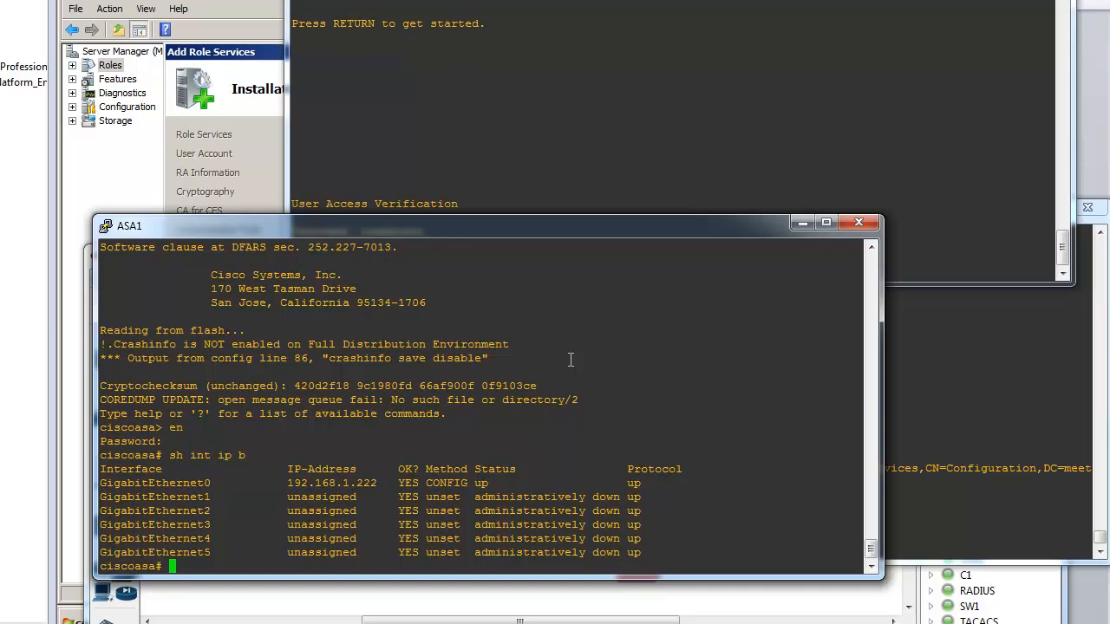
Step: Page through the TACACS certificate output, then close the TACACS console
left_click(910, 403)
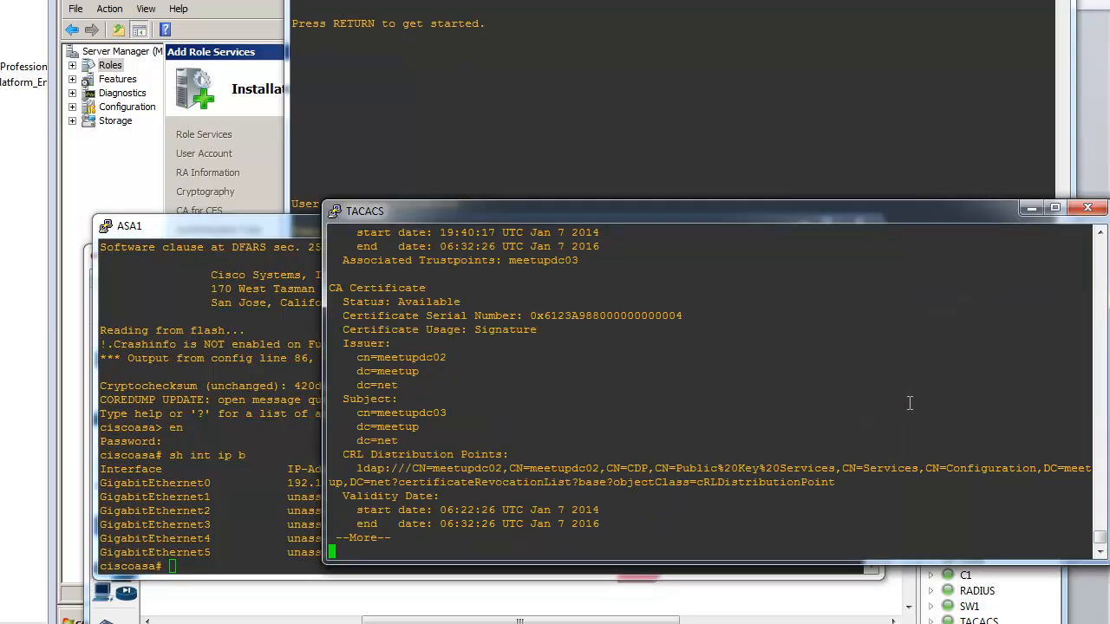
type("q")
key("Return")
key("Return")
key("Return")
key("Return")
key("Return")
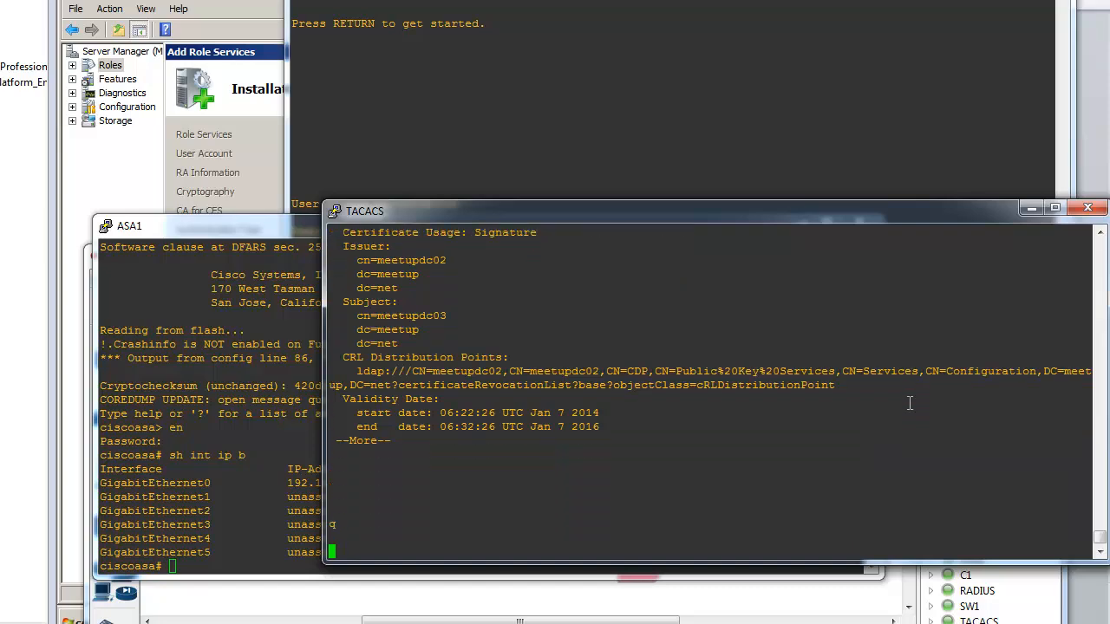
type("sd")
key("Return")
type("s")
key("Return")
type("d")
key("Return")
key("Return")
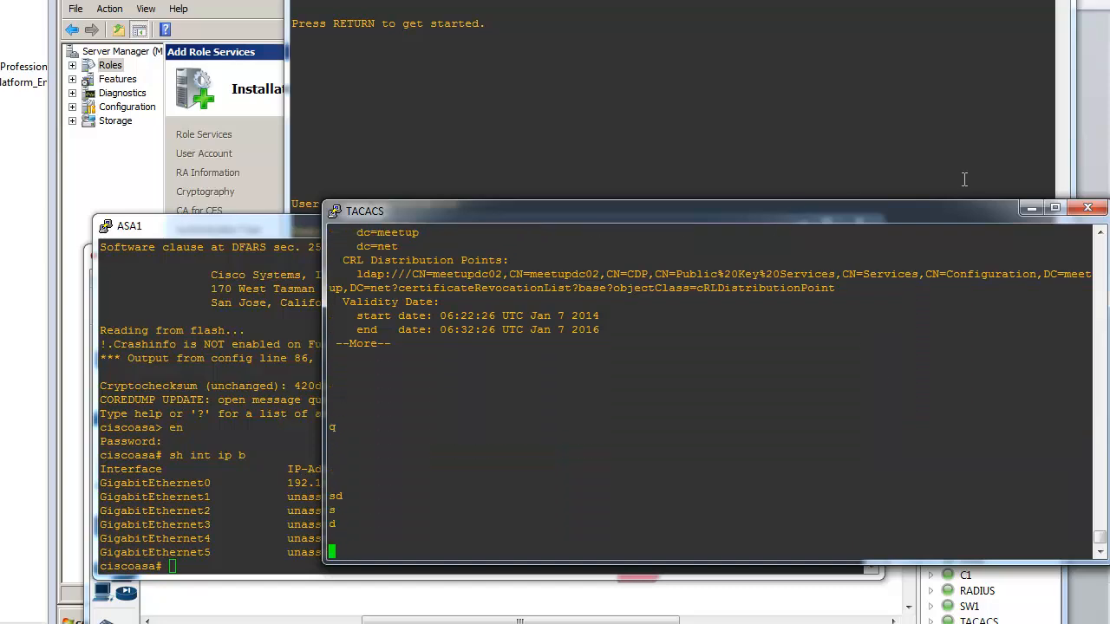
left_click(1087, 208)
left_click(596, 121)
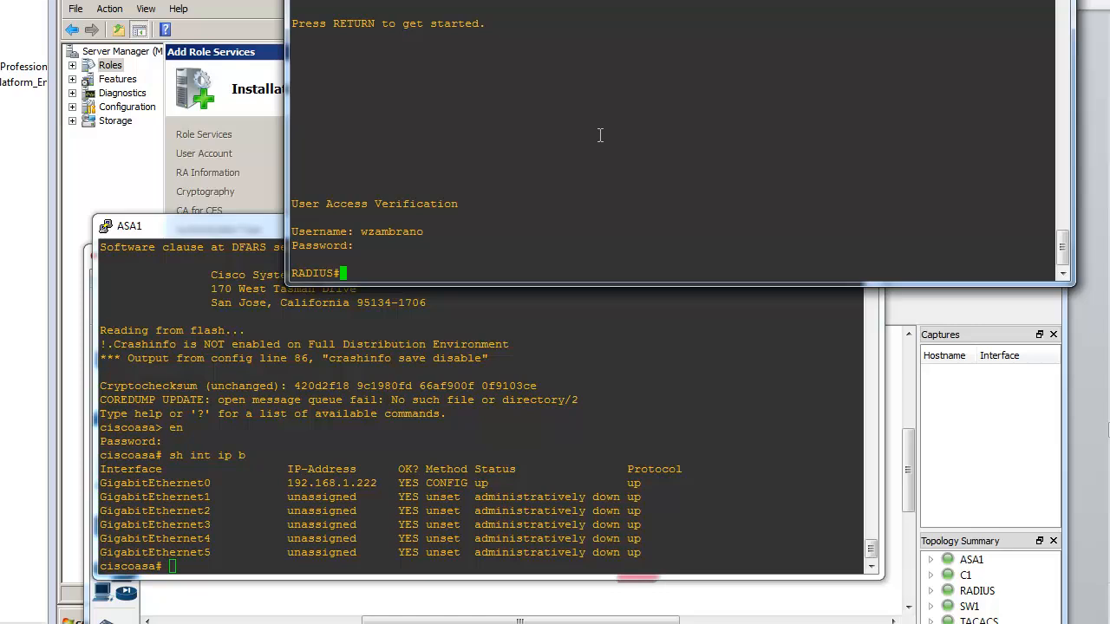
Step: Enter configuration mode on RADIUS and list its interface summary with 'do sh ip int b'
type("config t")
key("Return")
type("do")
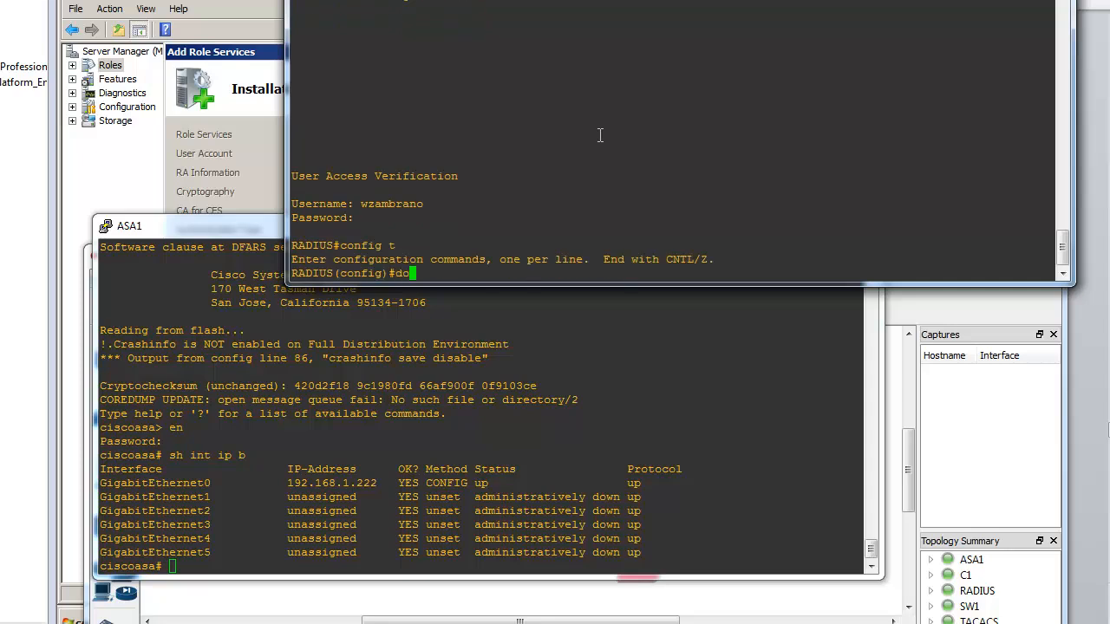
type(" sh ip int b")
key("Return")
Step: Give FastEthernet0/0 the address 192.168.1.224 255.255.255.0 and bring it out of shutdown
type("config t")
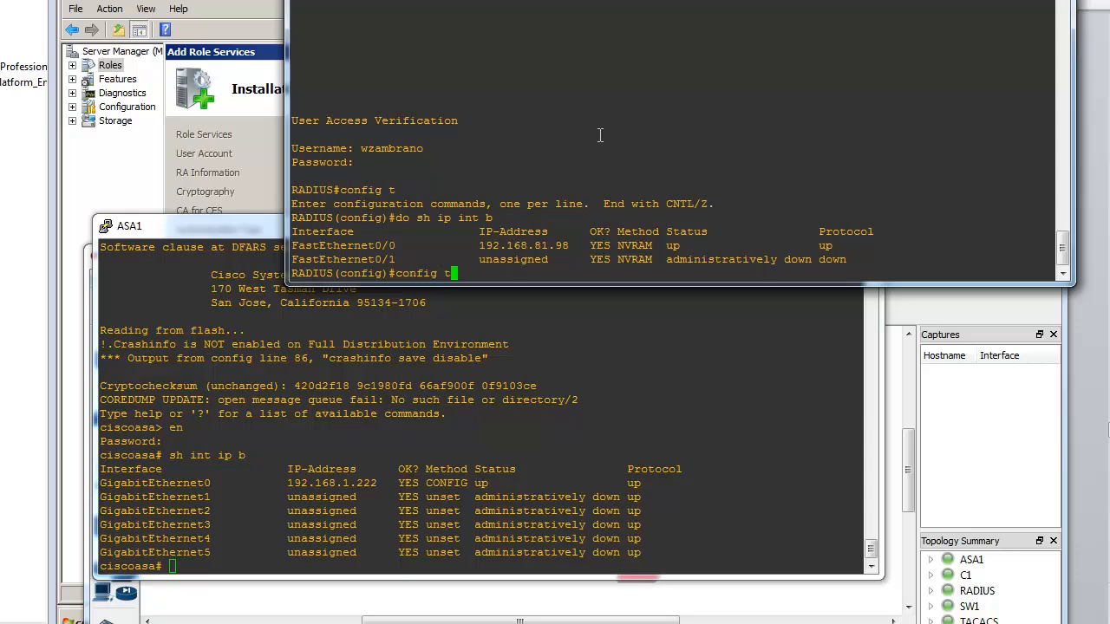
key("Return")
type("i")
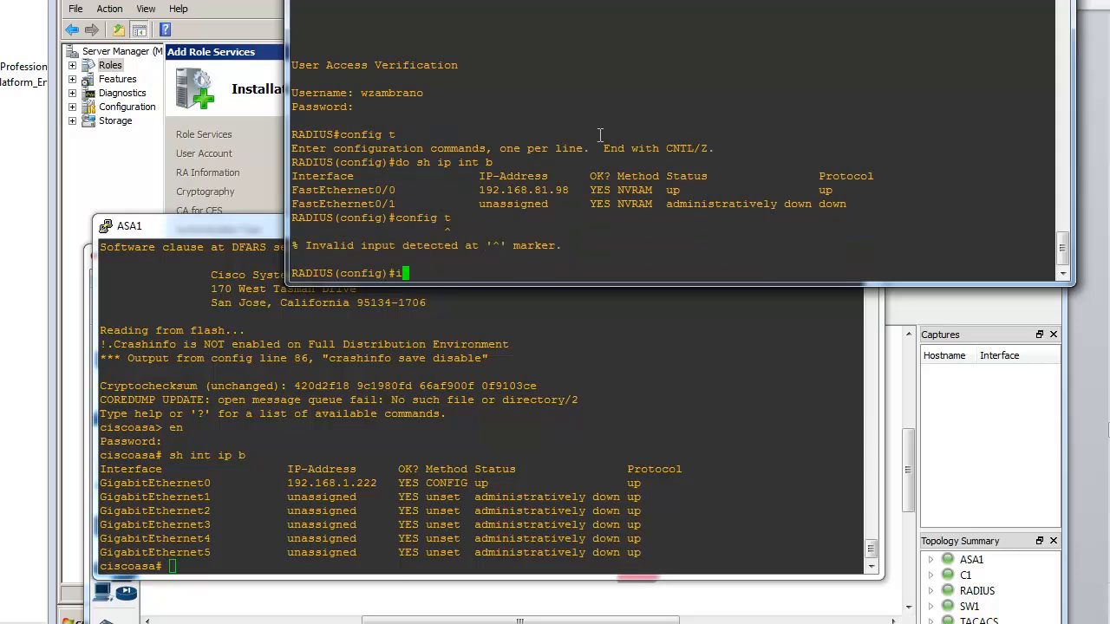
type("nt f0/0")
key("Return")
type("ipad")
key("BackSpace")
key("BackSpace")
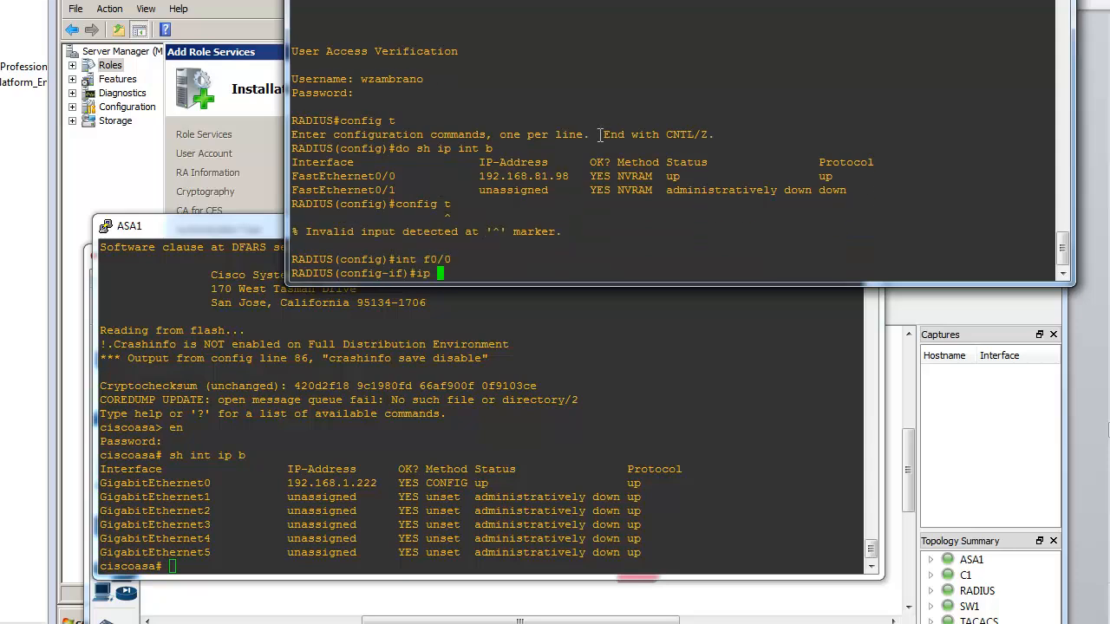
type("addr 192.168.1.22")
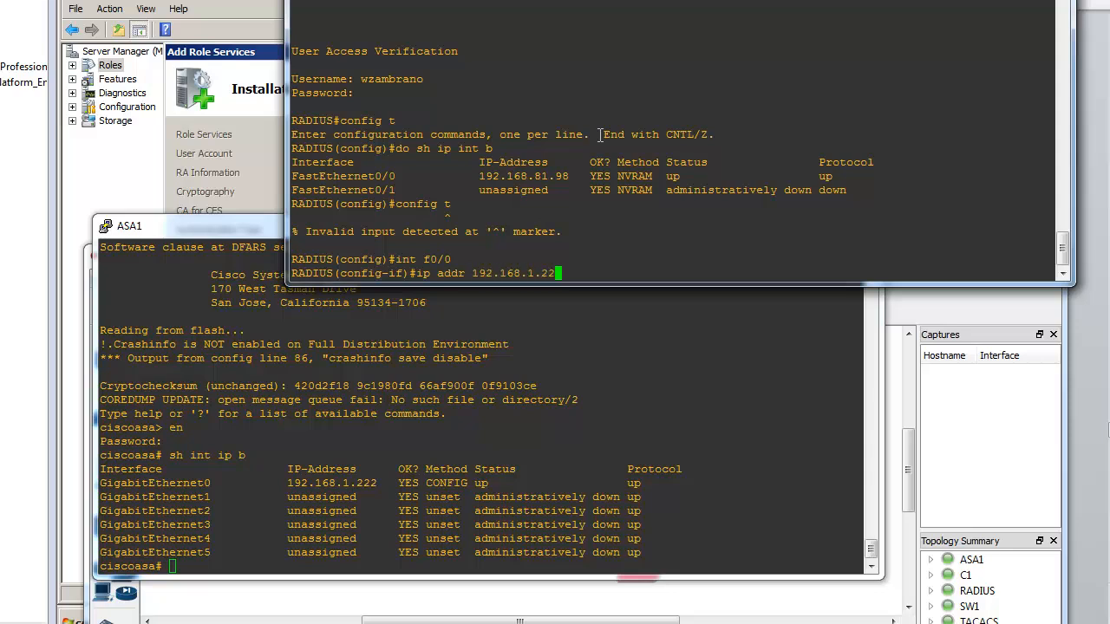
type("4 255.255.255.0")
key("Return")
type("no sh")
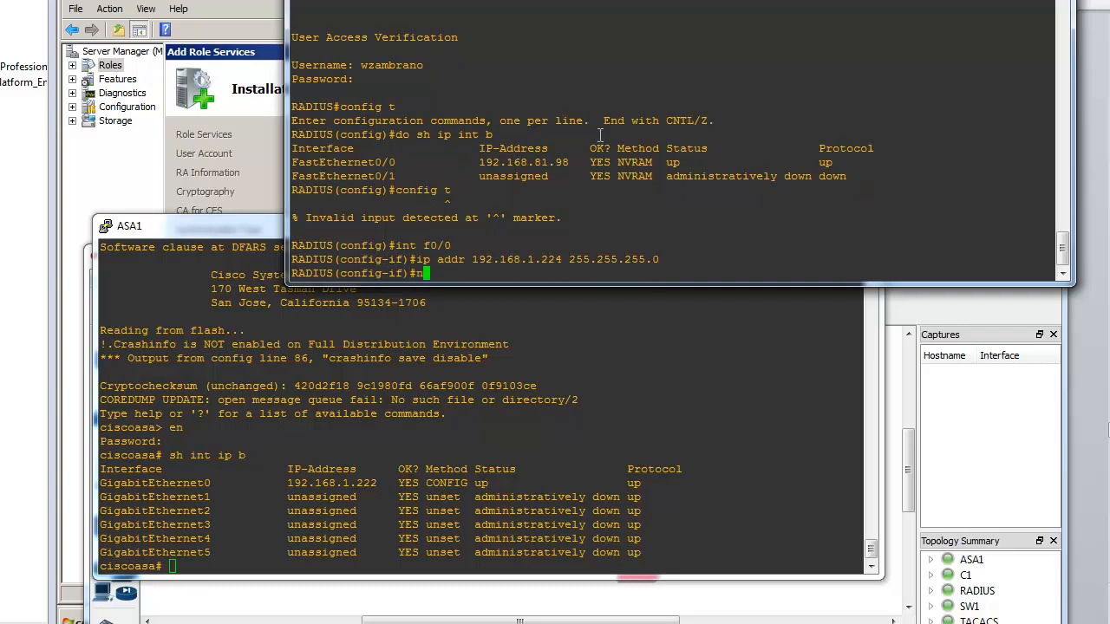
key("Return")
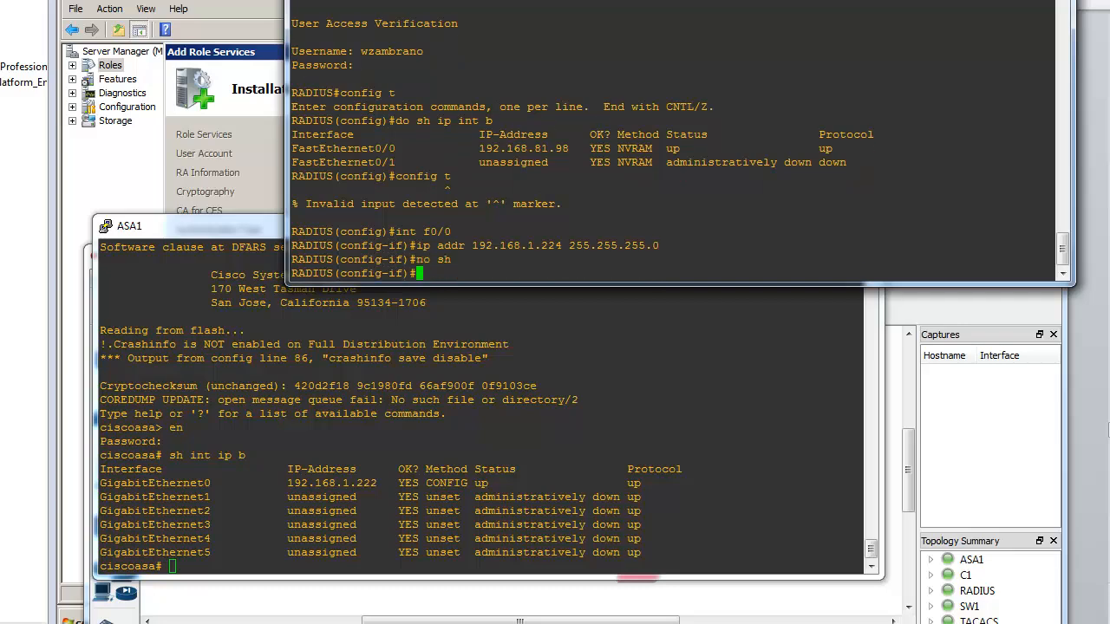
left_click(582, 597)
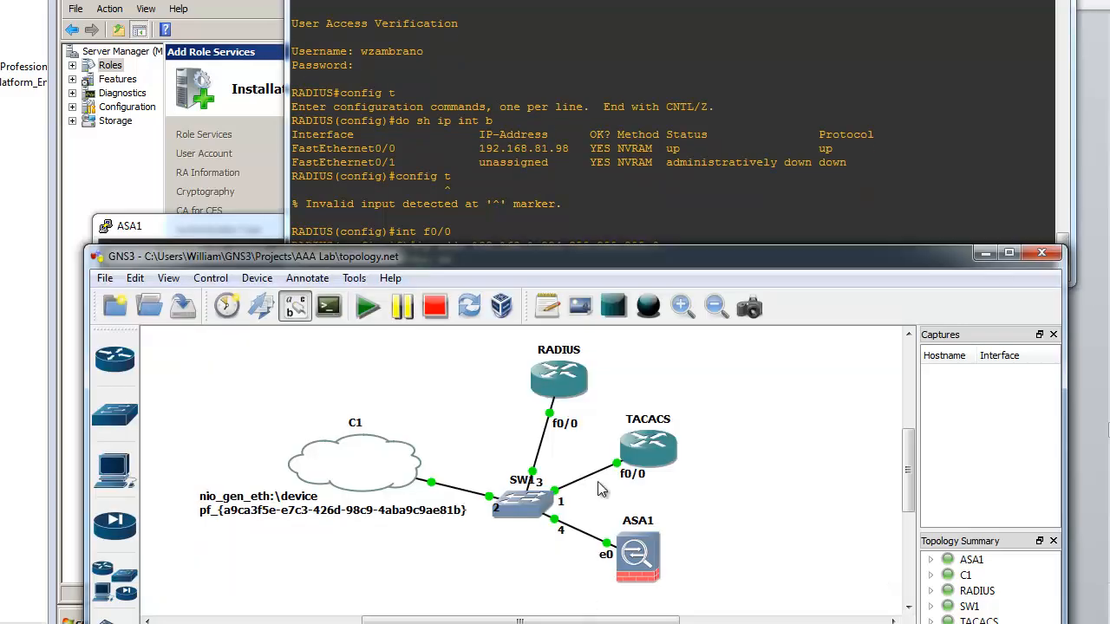
Step: Stop and restart the TACACS router after its console failed to open
double_click(628, 444)
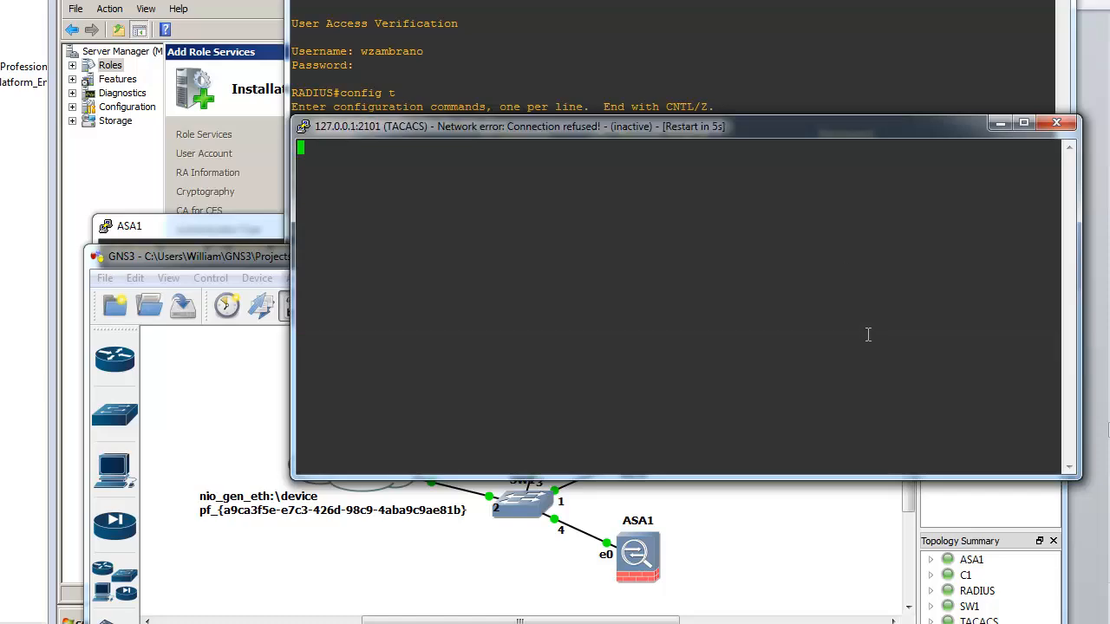
left_click(1056, 123)
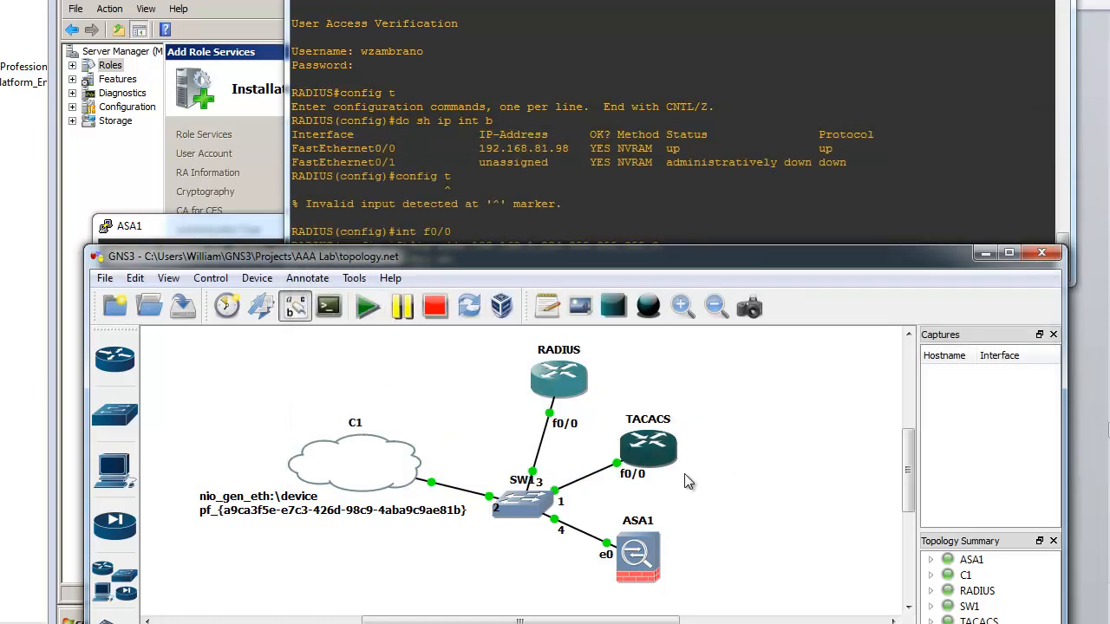
right_click(669, 461)
left_click(707, 291)
right_click(657, 451)
left_click(690, 286)
Step: Open a fresh TACACS console, wake it, then set it aside to show the topology
double_click(665, 449)
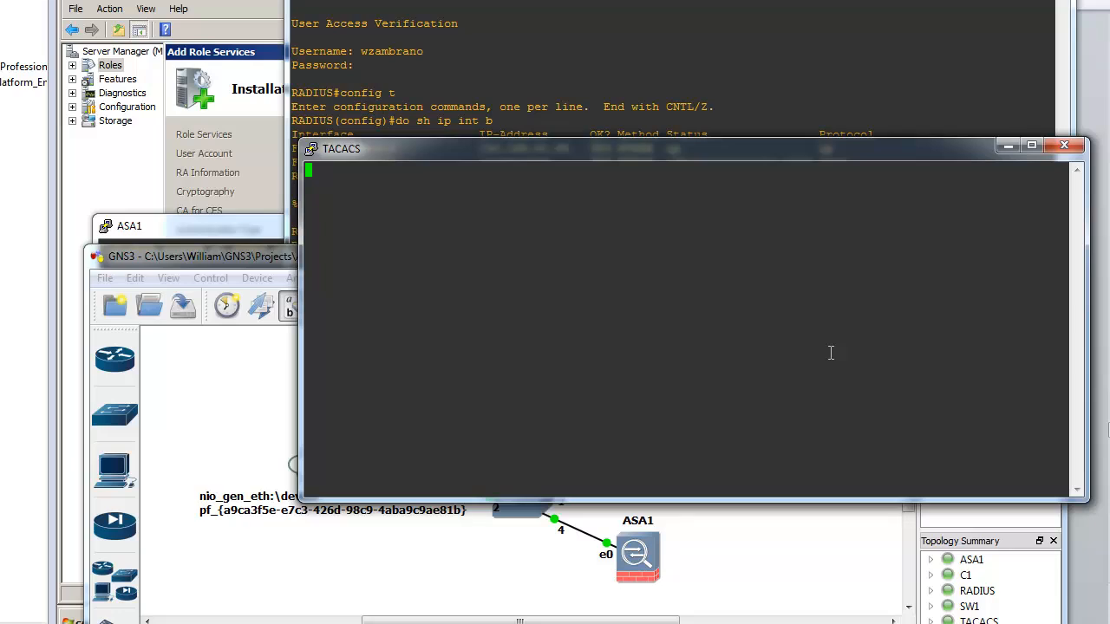
key("Return")
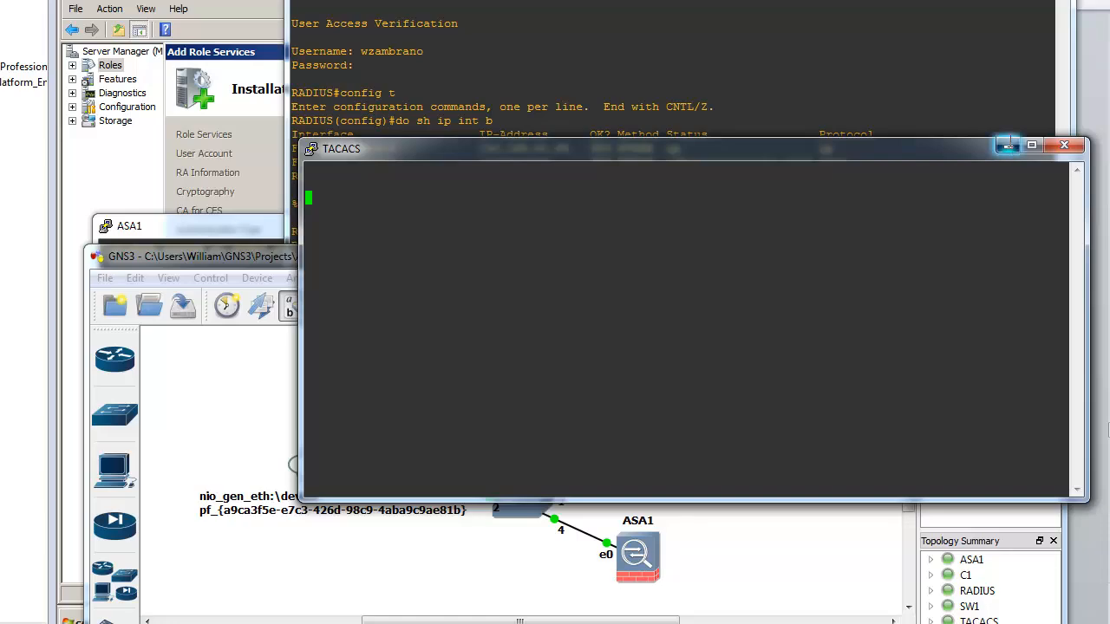
left_click(1007, 146)
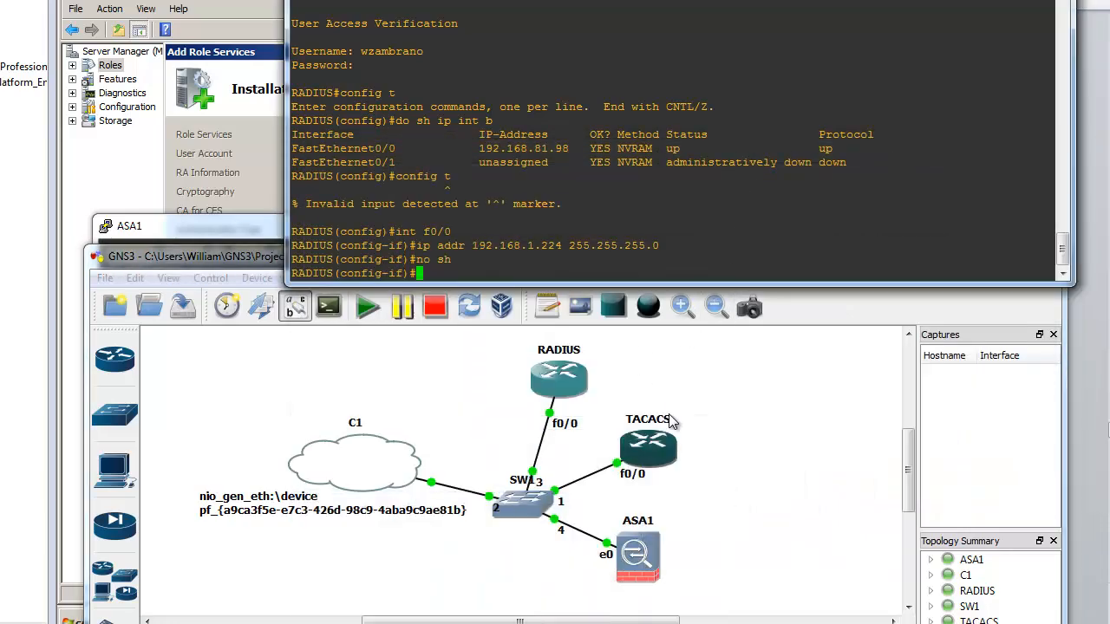
left_click(837, 403)
Step: Paste the f0/0 address 192.168.1.224 255.255.255.0 and no shutdown commands into RADIUS
left_click(986, 254)
left_click_drag(786, 0, 756, 392)
left_click_drag(621, 232, 519, 419)
left_click(846, 542)
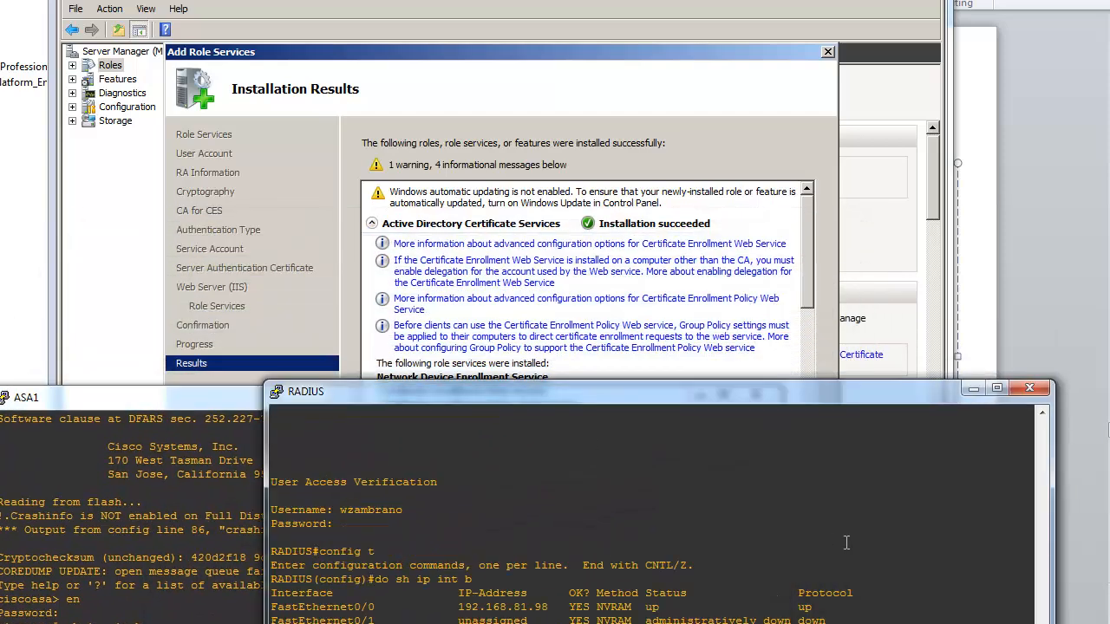
key("Return")
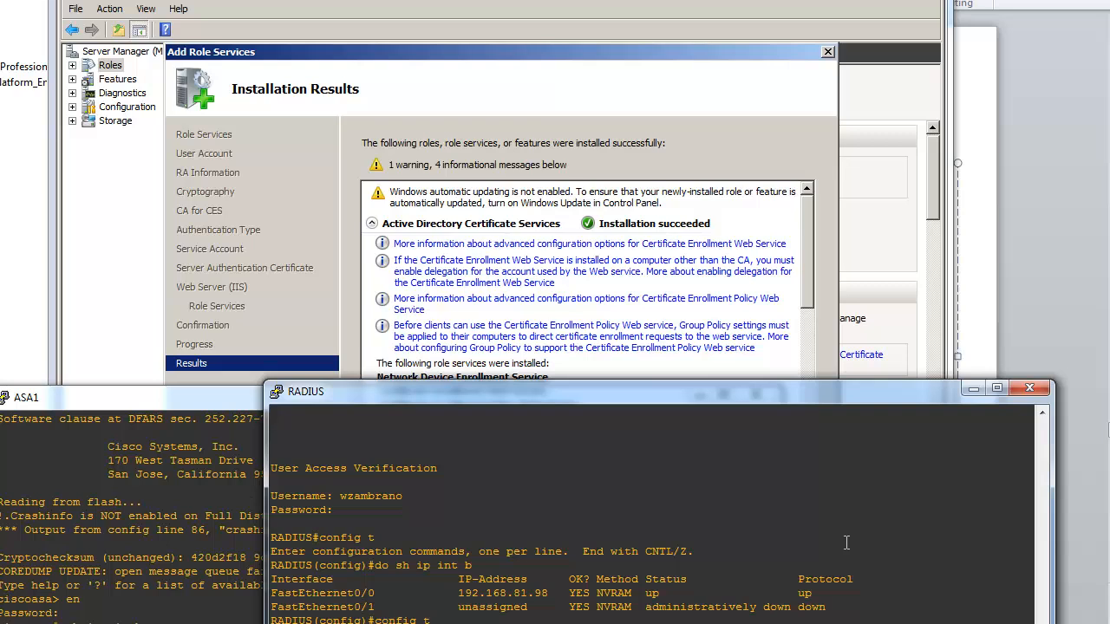
type("config t")
key("Return")
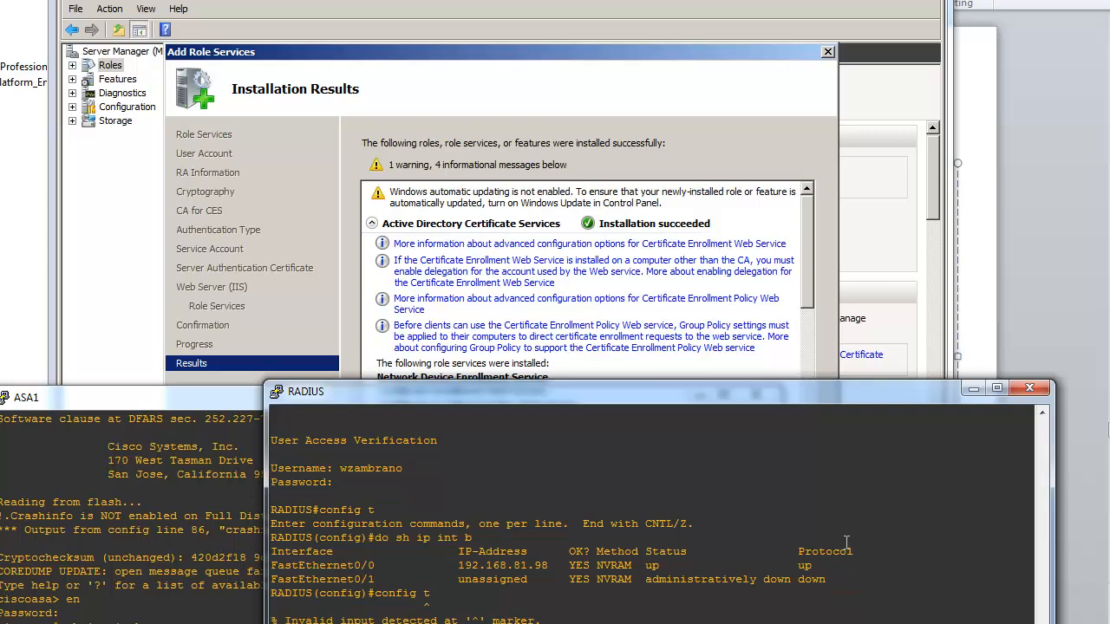
right_click(846, 543)
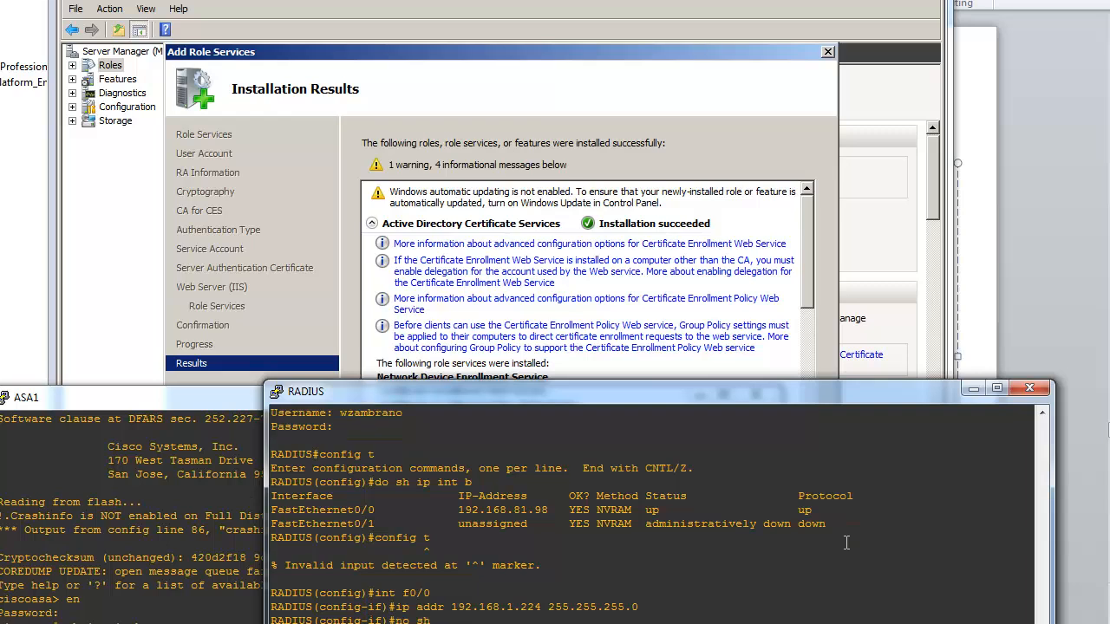
Step: Check RADIUS's ping to 192.168.1.223, which succeeds at 80 percent
left_click(153, 587)
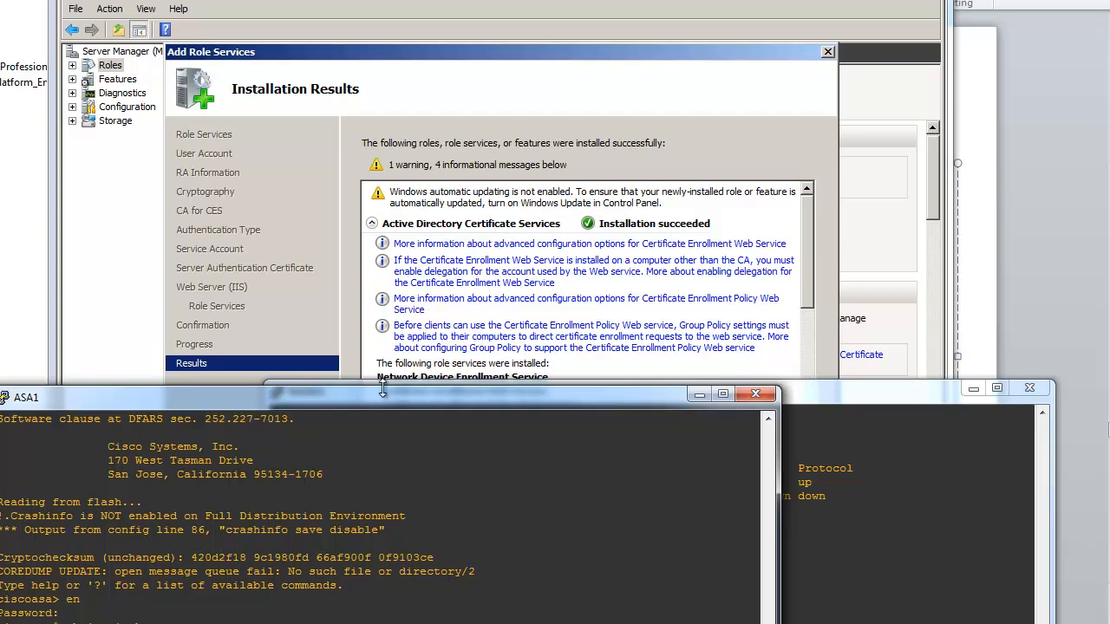
left_click_drag(390, 392, 395, 170)
left_click_drag(807, 389, 803, 212)
left_click_drag(324, 483, 381, 540)
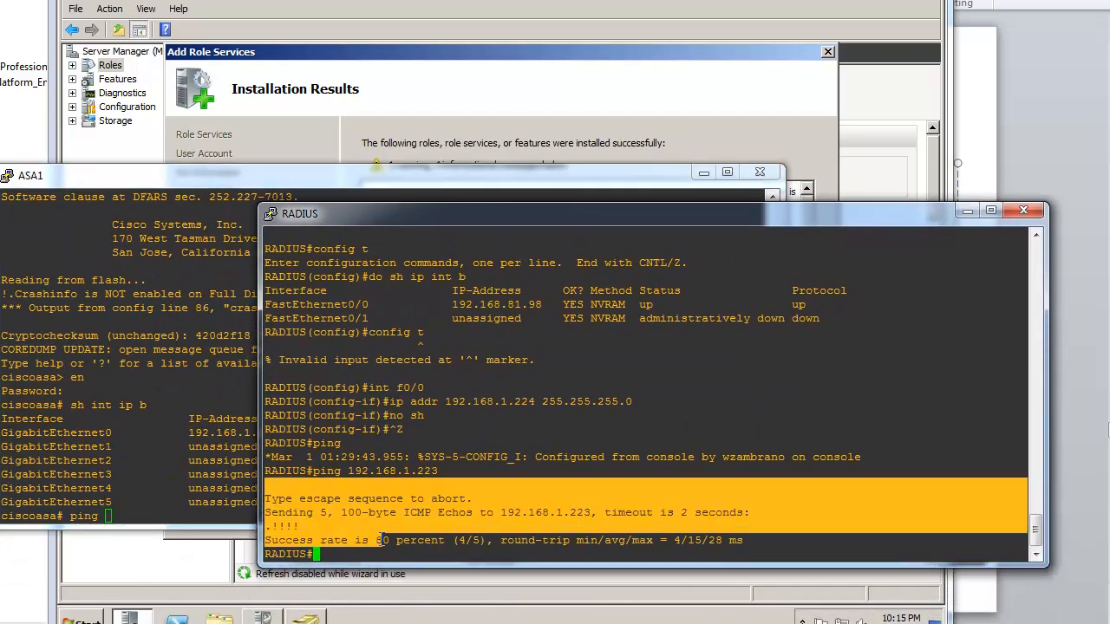
double_click(381, 540)
Step: Ping 192.168.1.223 from ASA1, then close the role installation results
left_click(147, 460)
type("192.16")
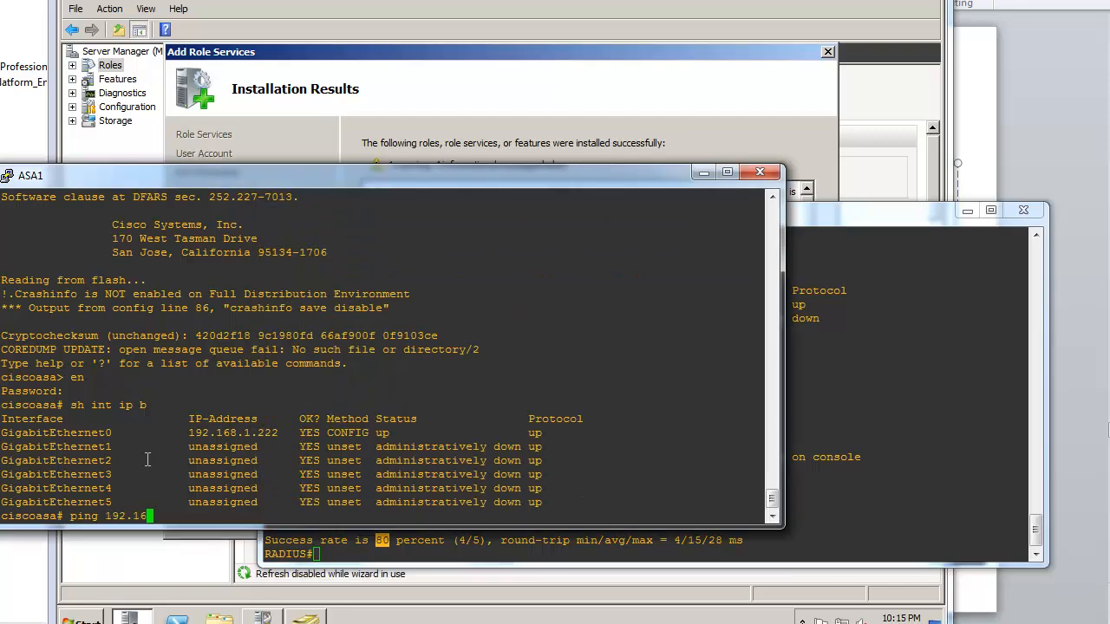
type("8.1.223")
key("Return")
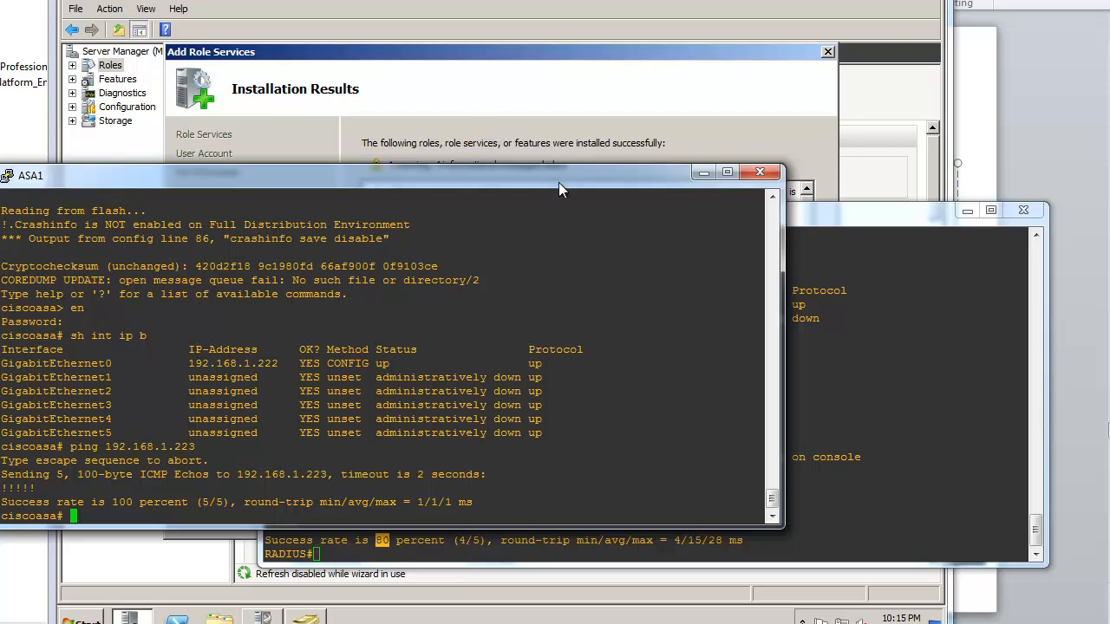
left_click(703, 172)
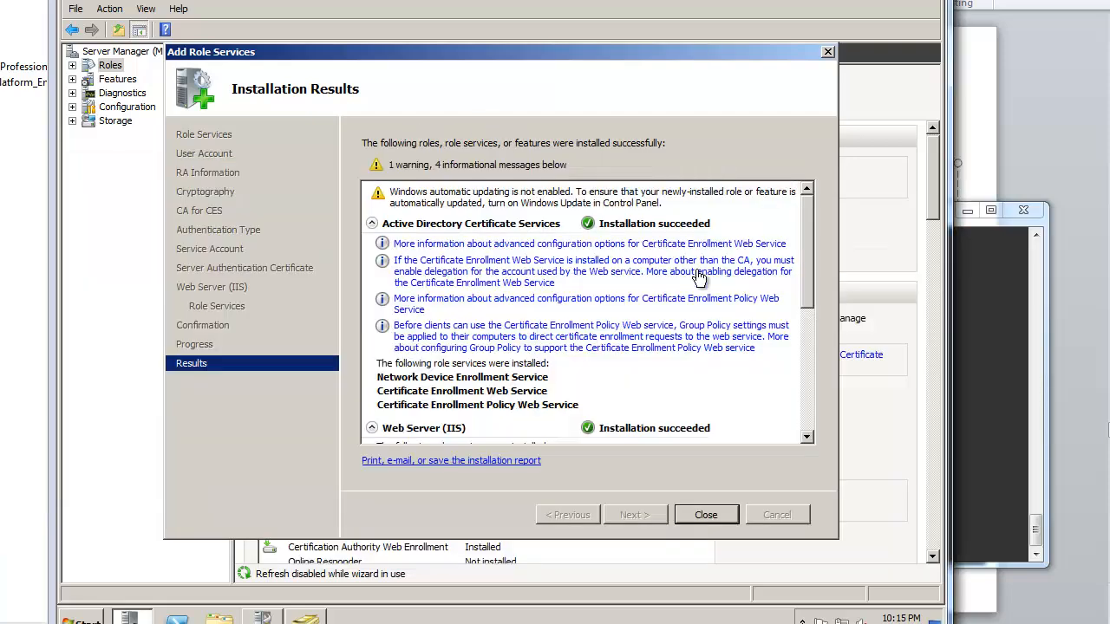
left_click(684, 513)
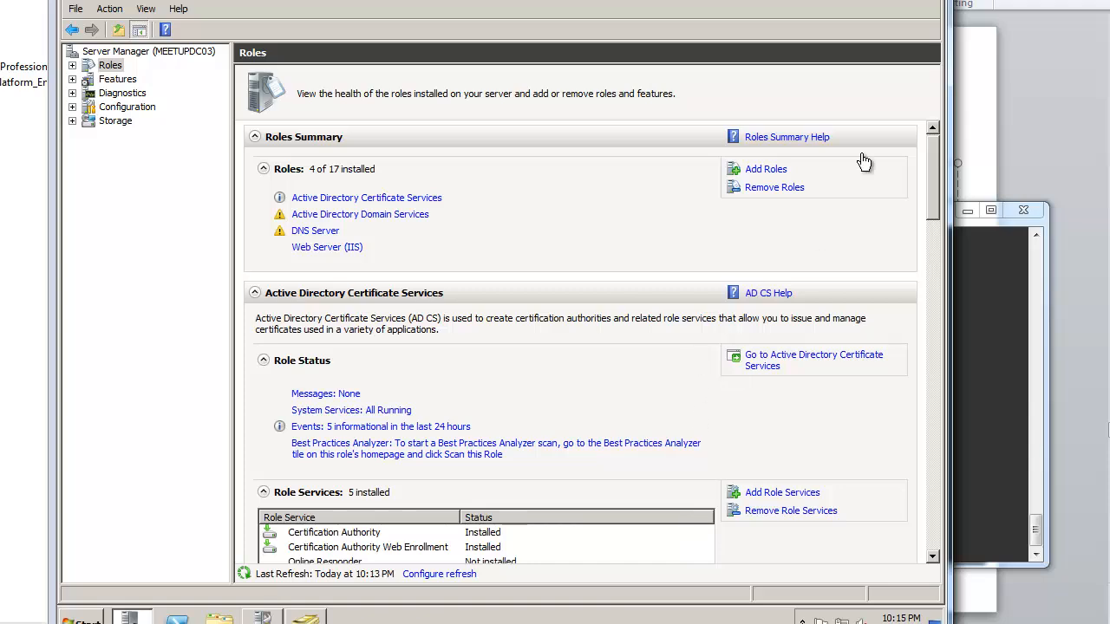
Step: Create a desktop shortcut that runs mmc
left_click(906, 0)
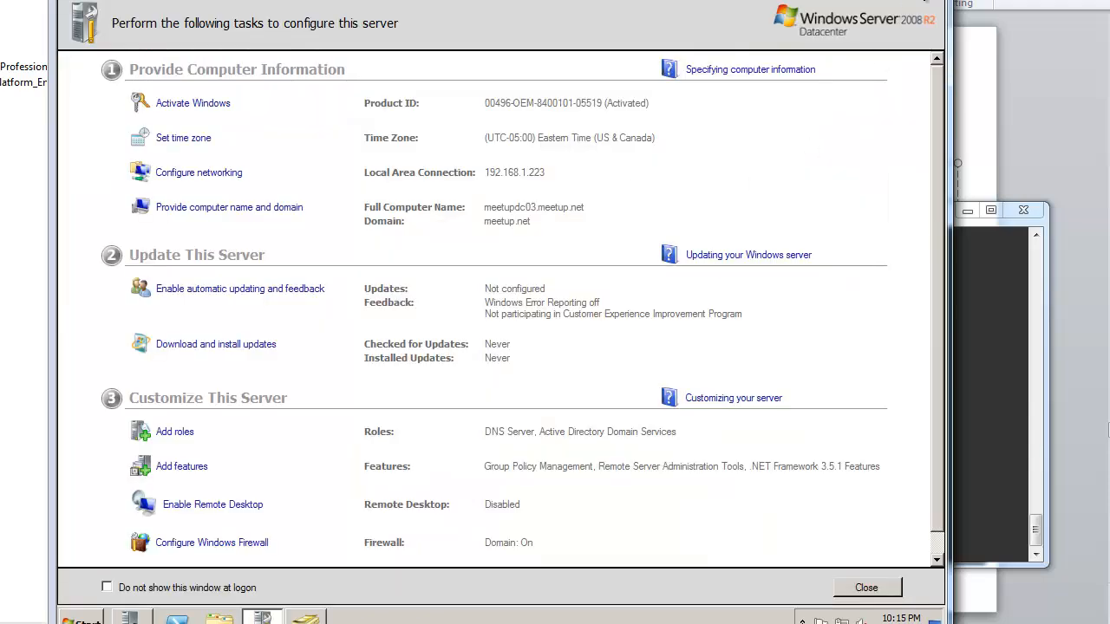
left_click(907, 2)
right_click(213, 193)
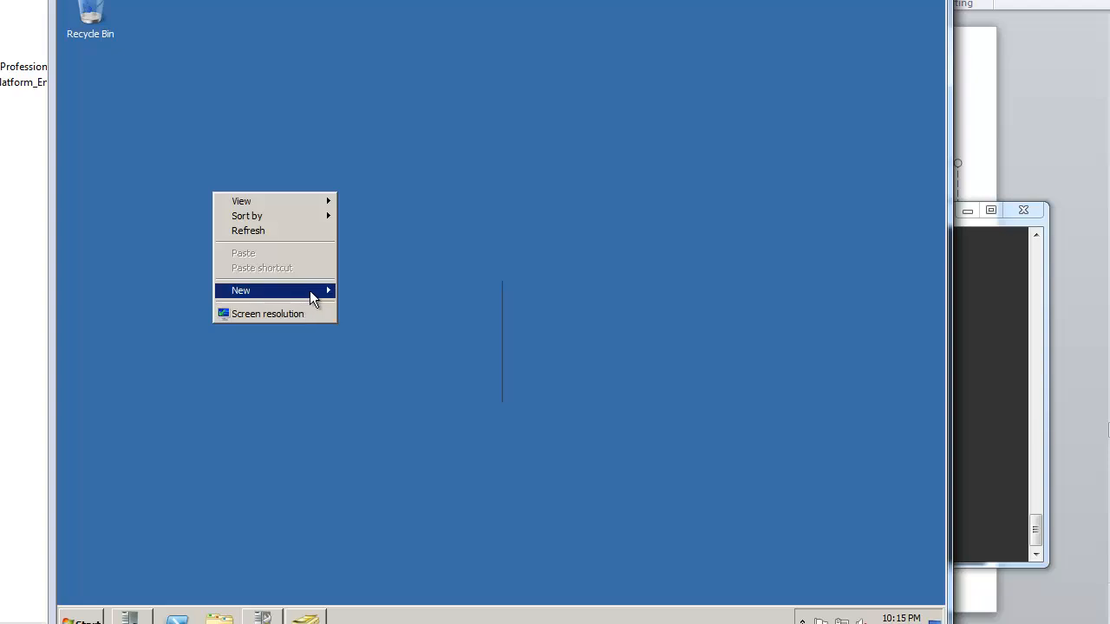
mouse_move(309, 290)
left_click(386, 307)
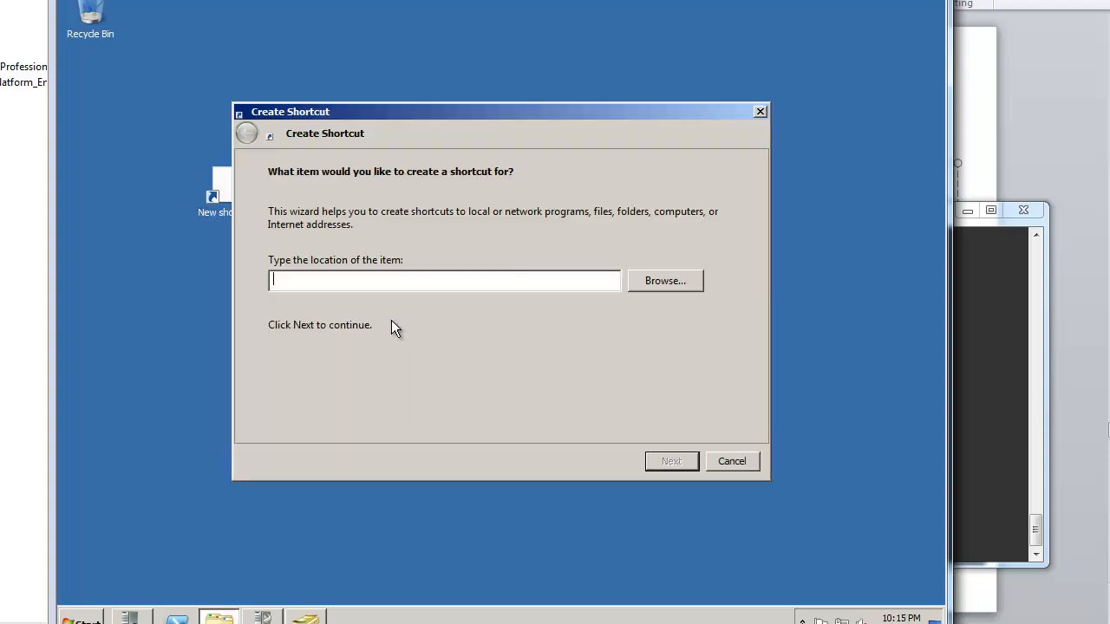
type("mmc")
key("Return")
key("Return")
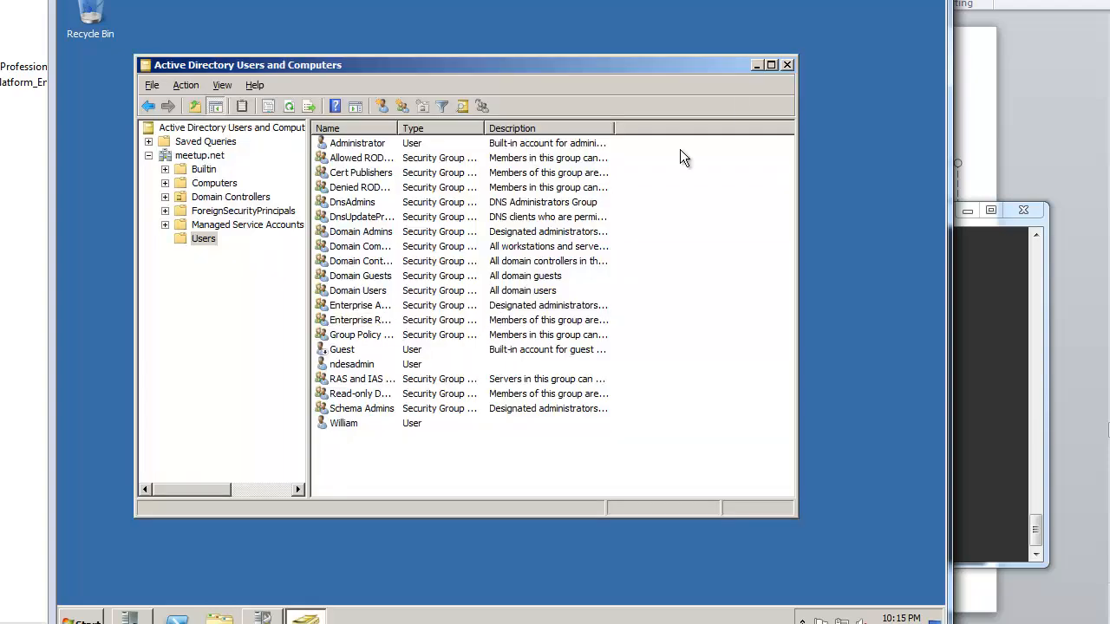
Step: Launch a blank console and add the Certificate Templates snap-in
left_click(756, 66)
double_click(217, 183)
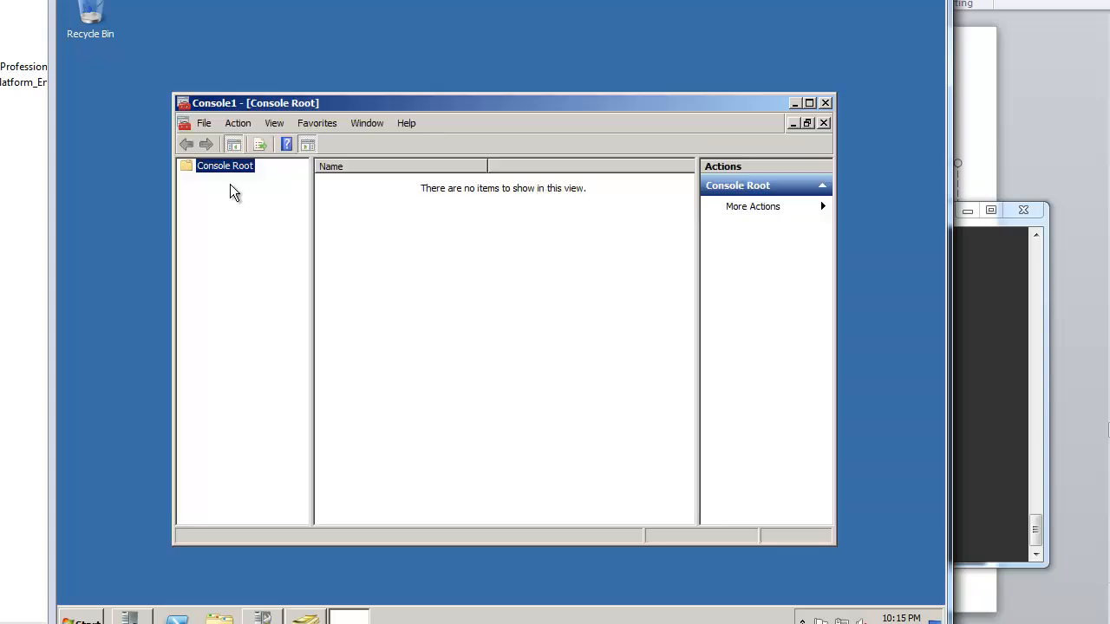
left_click(215, 128)
left_click(282, 211)
left_click(287, 305)
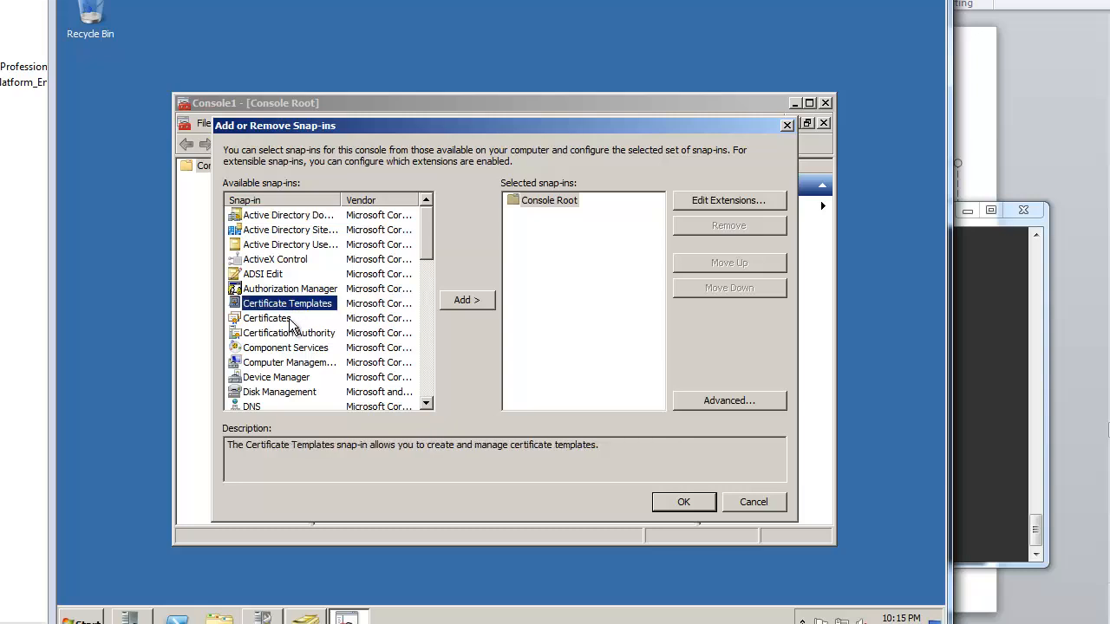
left_click(289, 319)
left_click(292, 332)
left_click(293, 318)
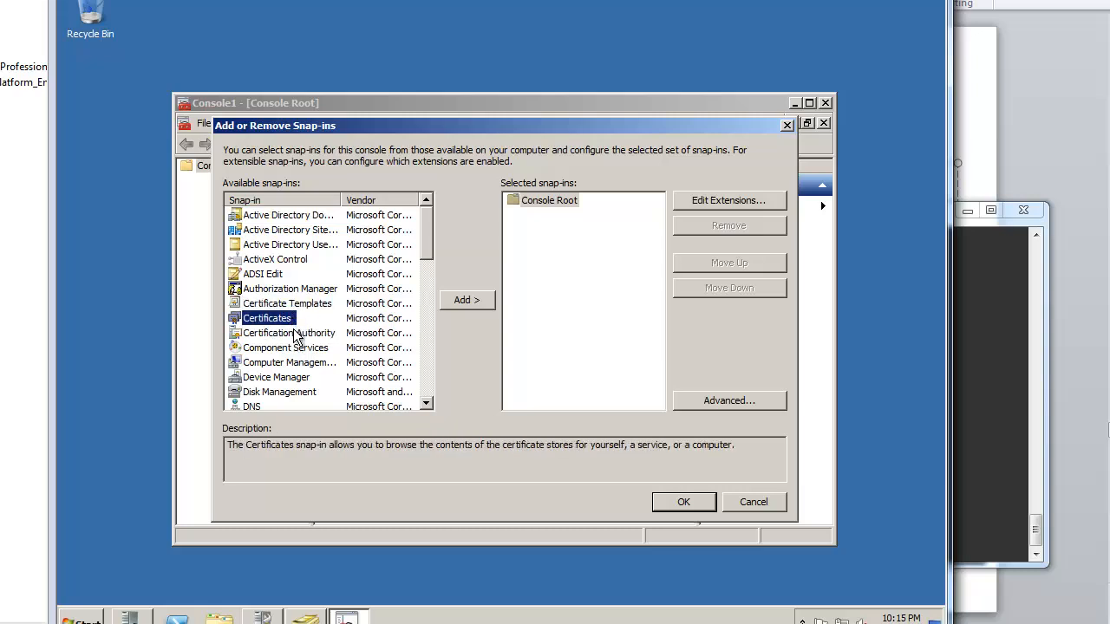
left_click(295, 333)
left_click(303, 305)
left_click(482, 301)
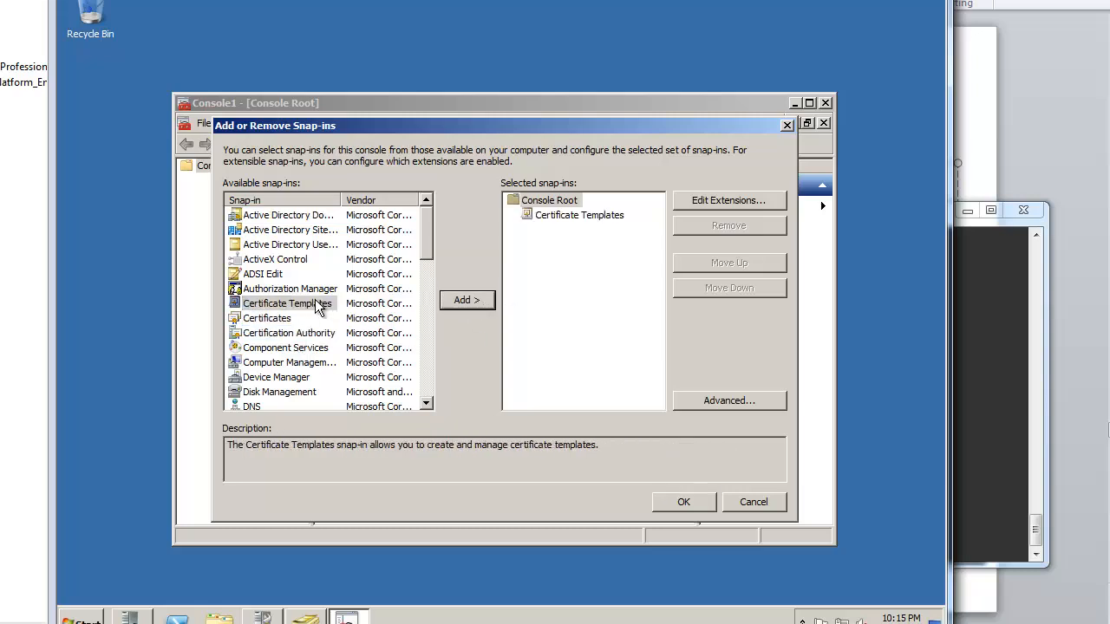
Step: Add Certificates for the computer account and the local Certification Authority snap-ins
left_click(295, 316)
left_click(442, 306)
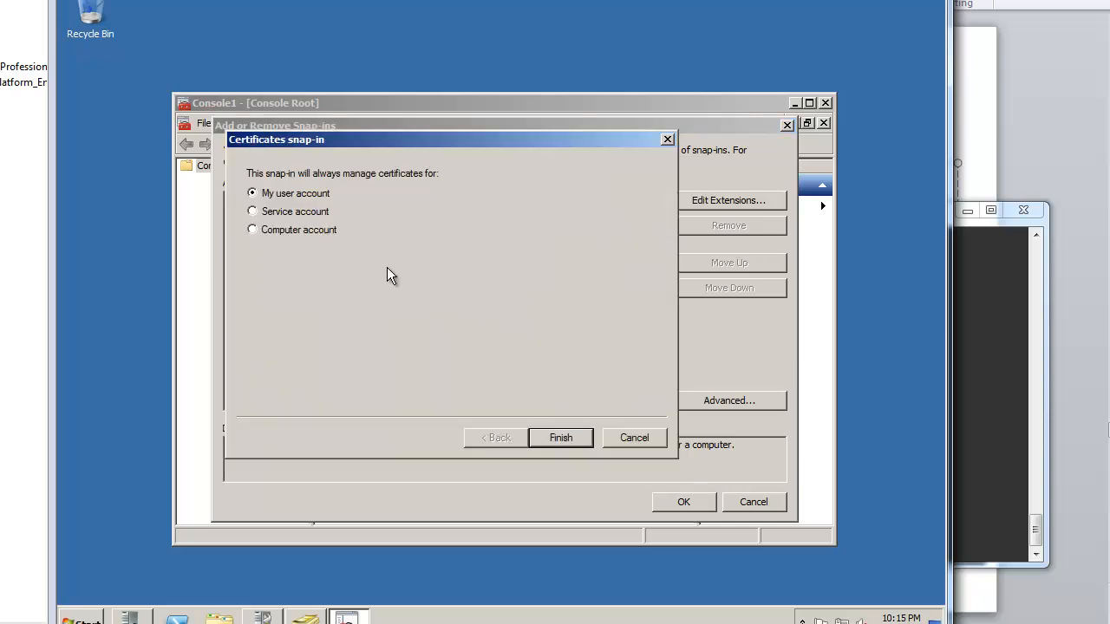
left_click(306, 231)
left_click(548, 440)
left_click(549, 440)
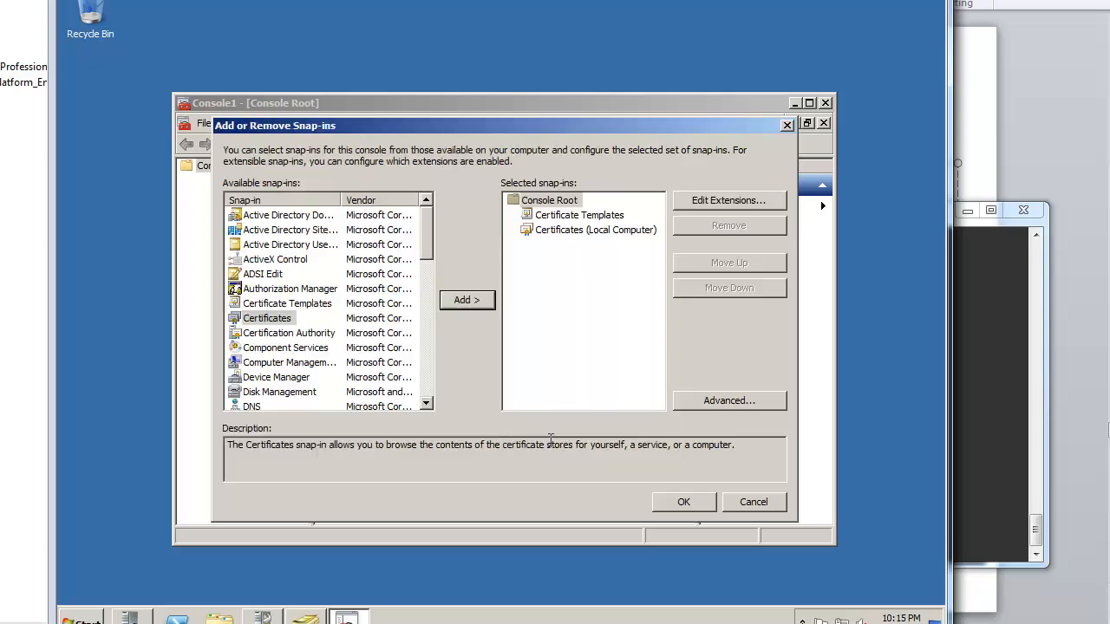
left_click(299, 334)
left_click(455, 304)
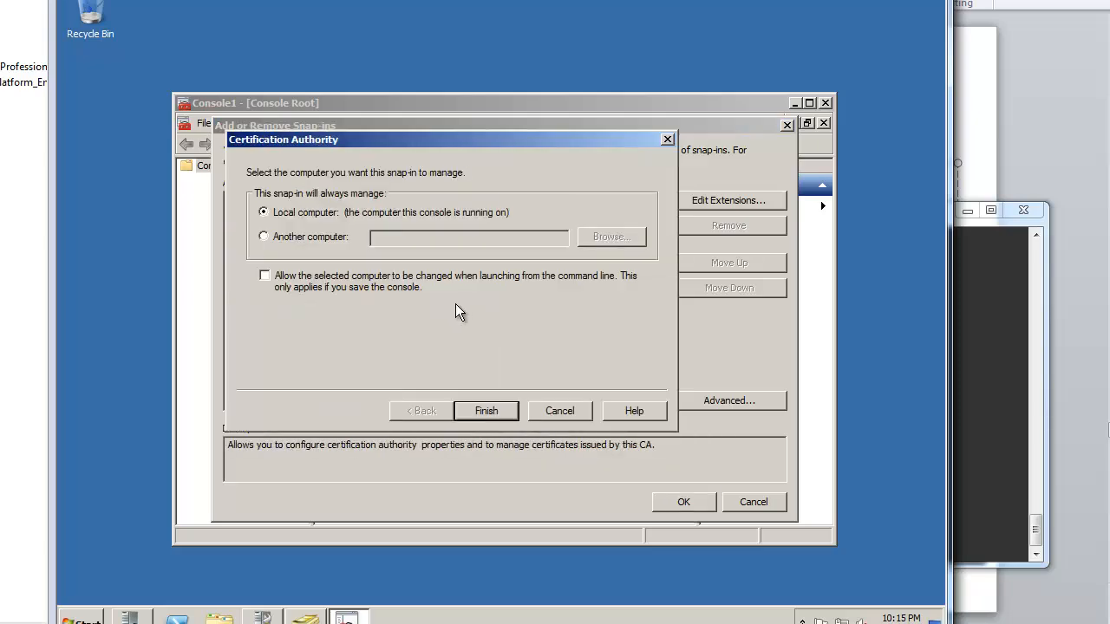
left_click(507, 405)
left_click(689, 504)
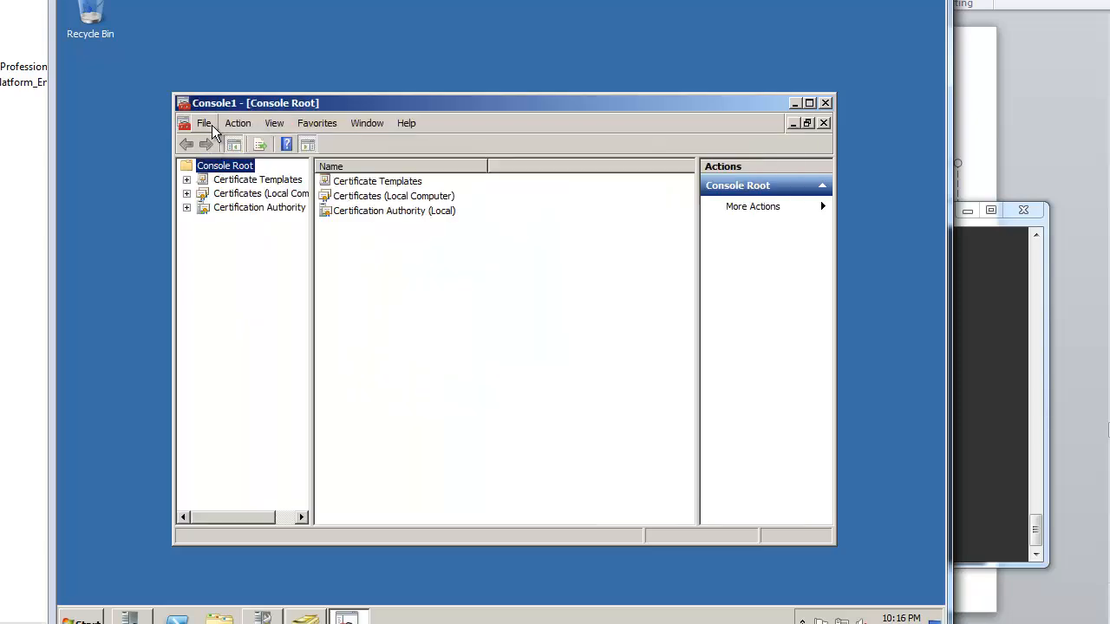
Step: Save the console as Console1 on the desktop and close it
left_click(207, 124)
left_click(239, 186)
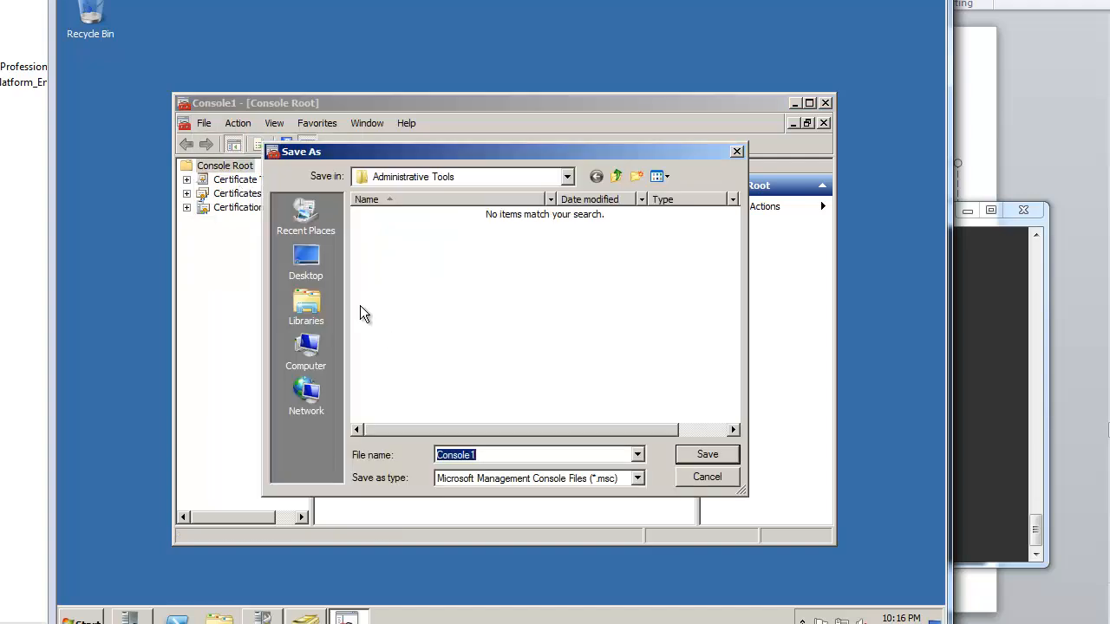
left_click(334, 276)
left_click(692, 455)
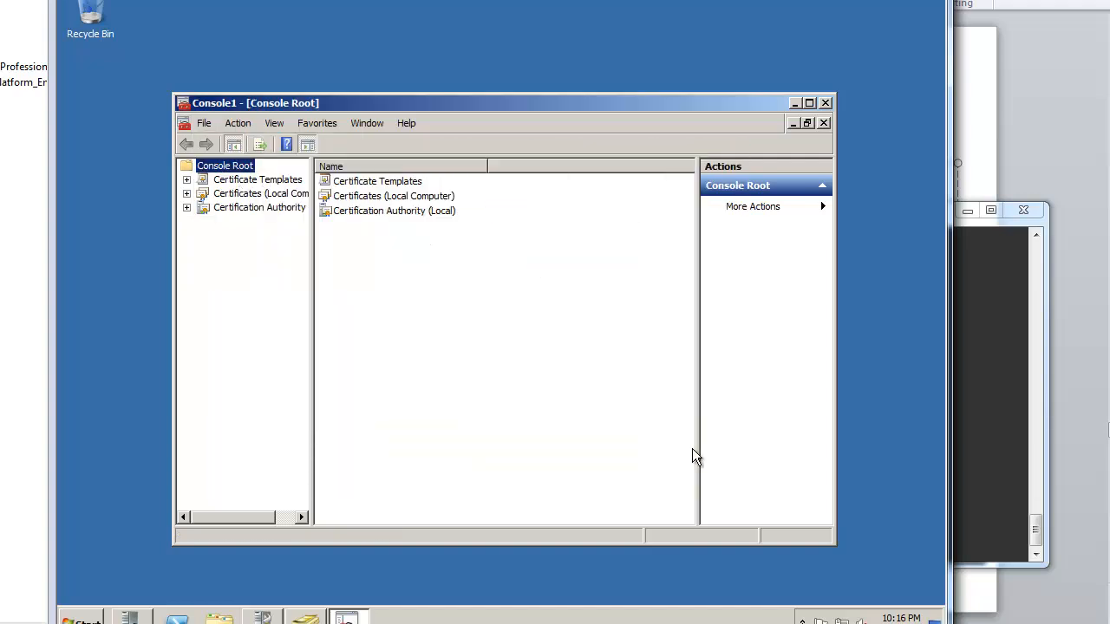
left_click(824, 104)
left_click(513, 363)
left_click(224, 191)
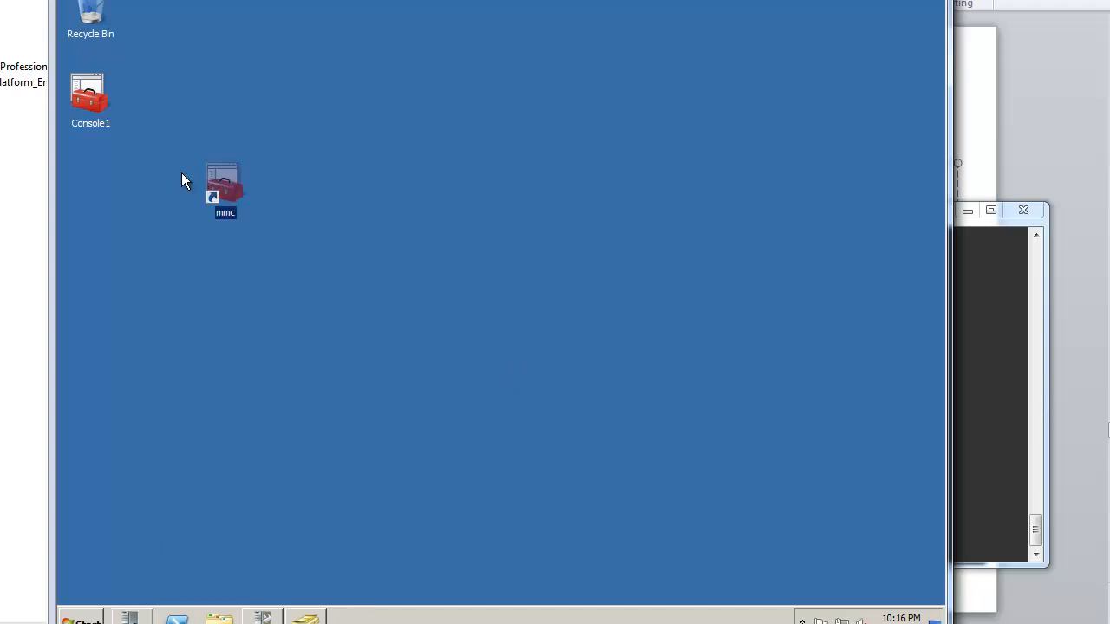
Step: Open the saved Console1 maximized and list its certificate templates
double_click(111, 122)
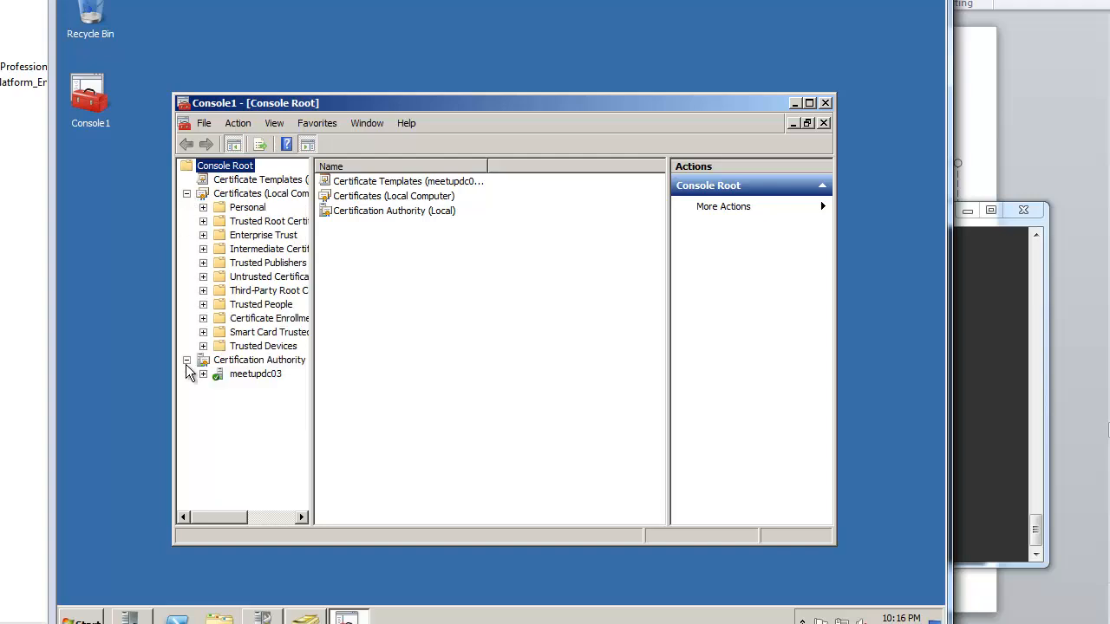
double_click(438, 106)
left_click_drag(199, 403, 283, 419)
left_click(147, 63)
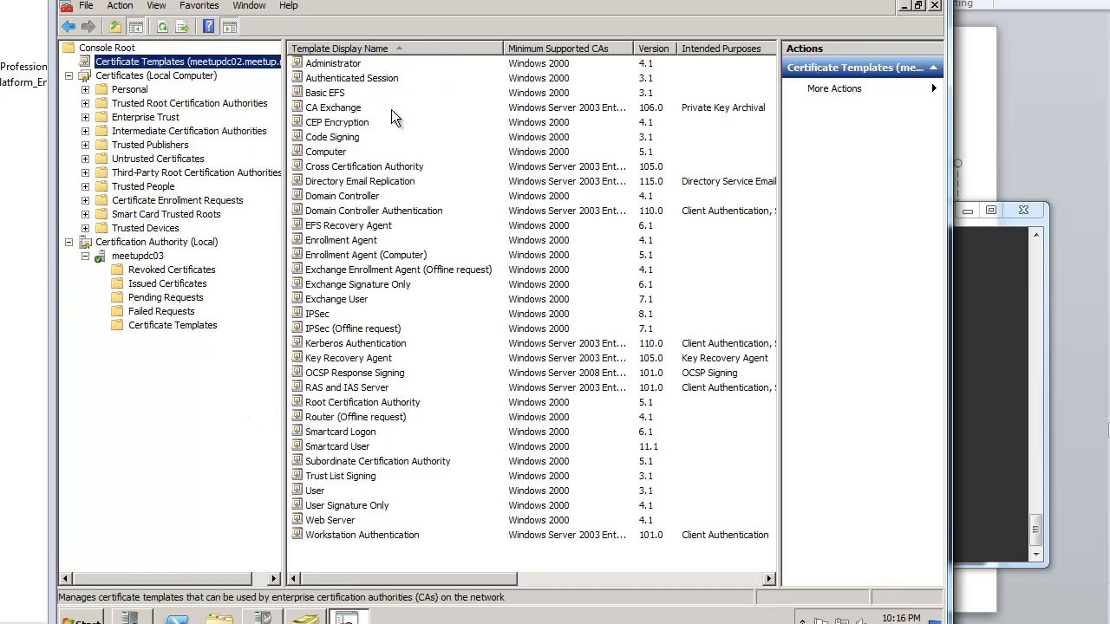
Step: Browse templates such as IPSec and Web Server, then show the local computer's certificate stores
left_click(438, 255)
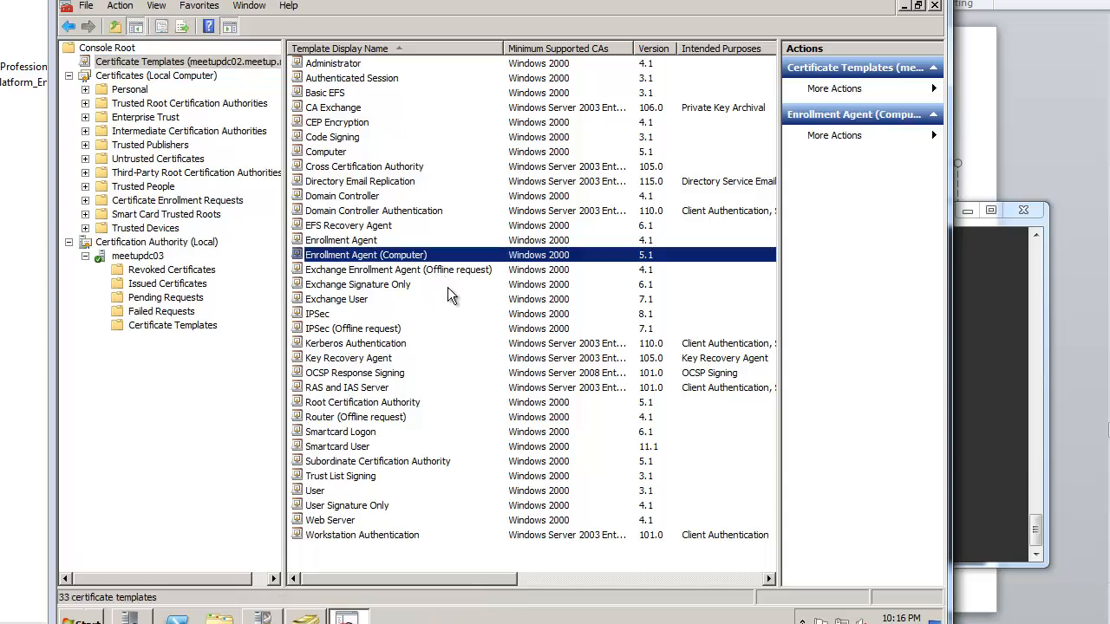
left_click(447, 287)
left_click(442, 313)
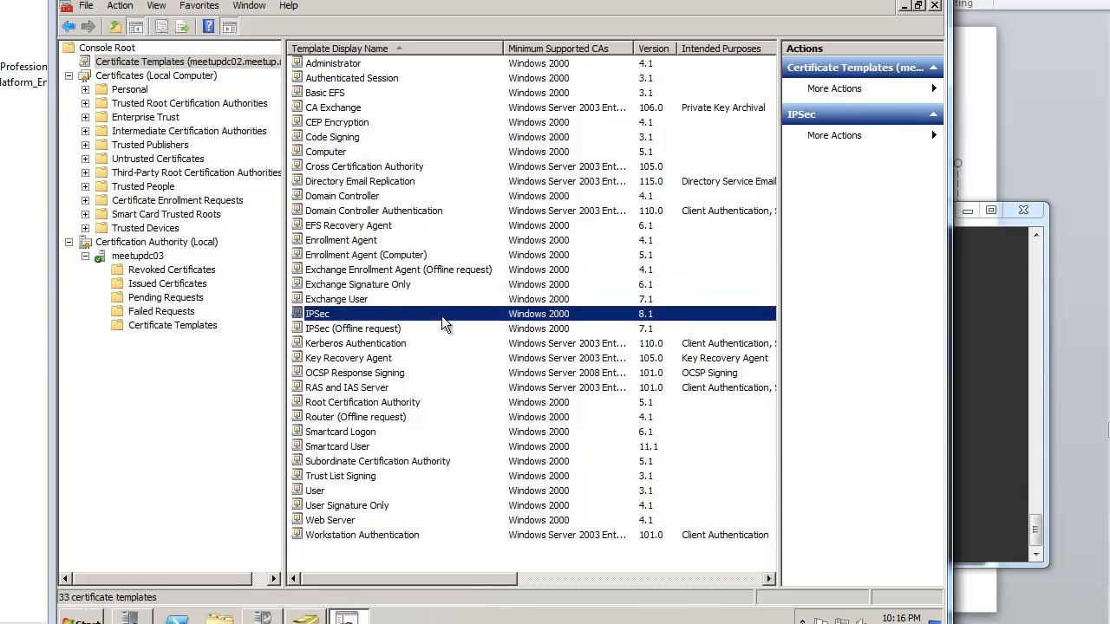
left_click(434, 372)
right_click(434, 372)
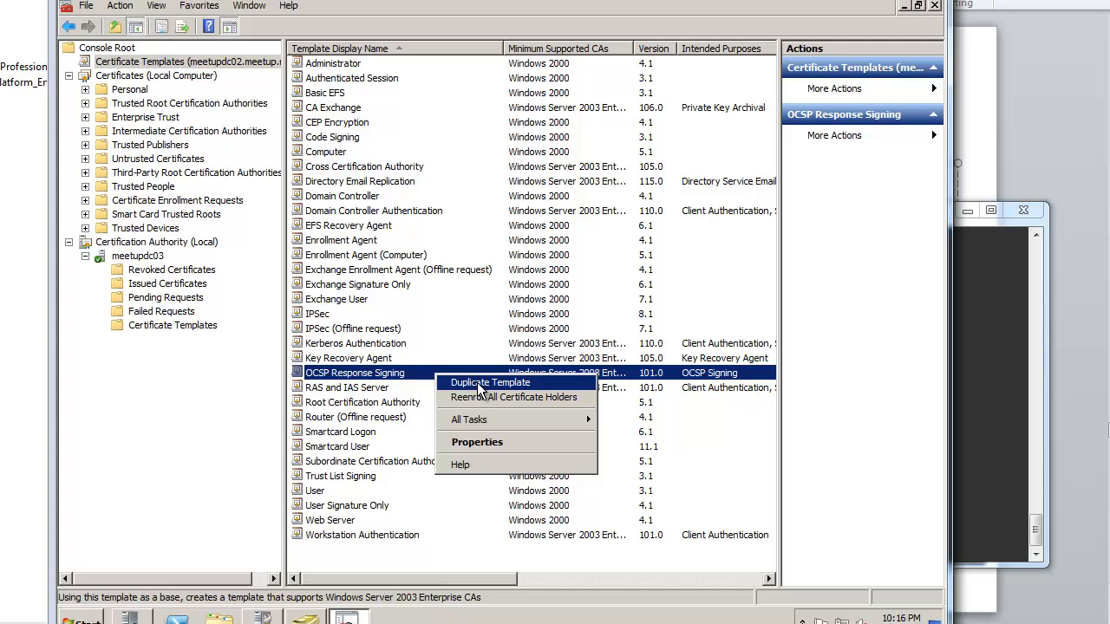
left_click(357, 167)
left_click(360, 65)
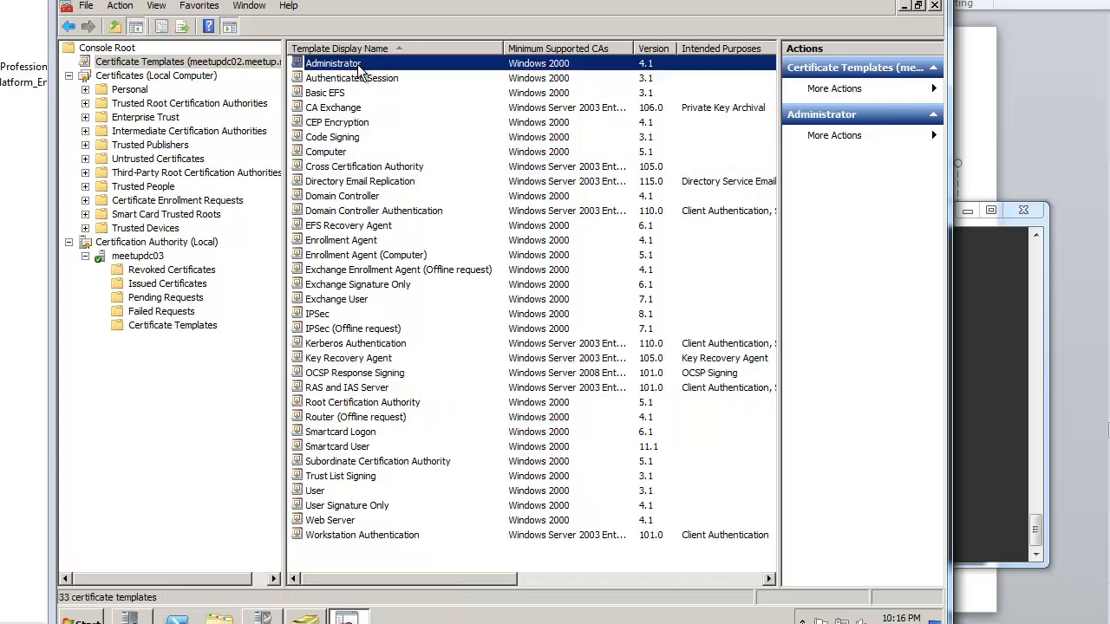
left_click(391, 521)
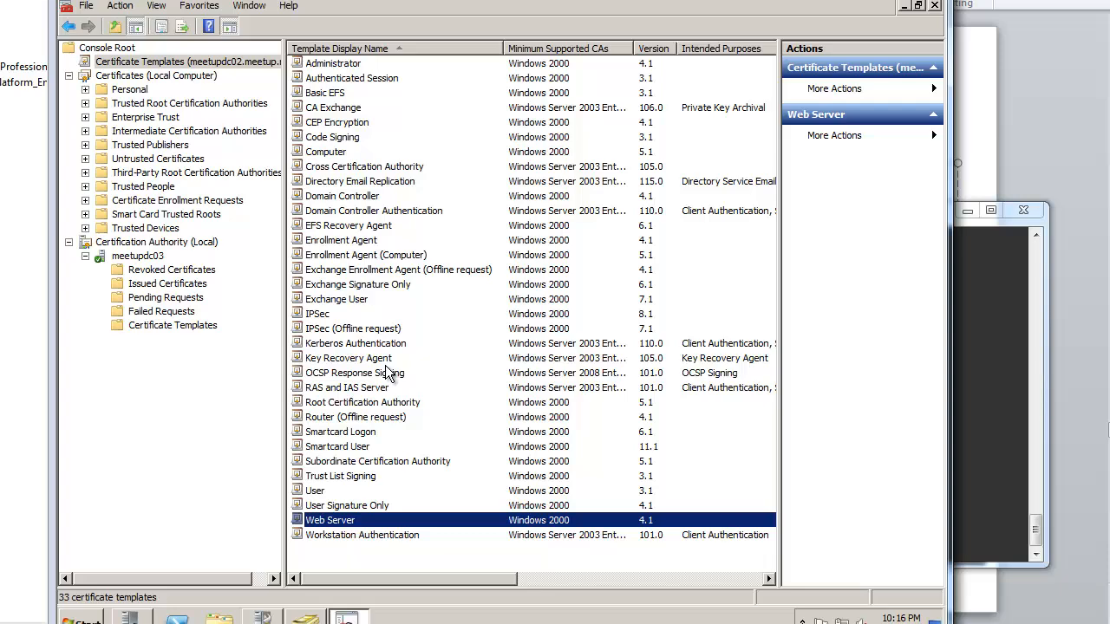
left_click(130, 78)
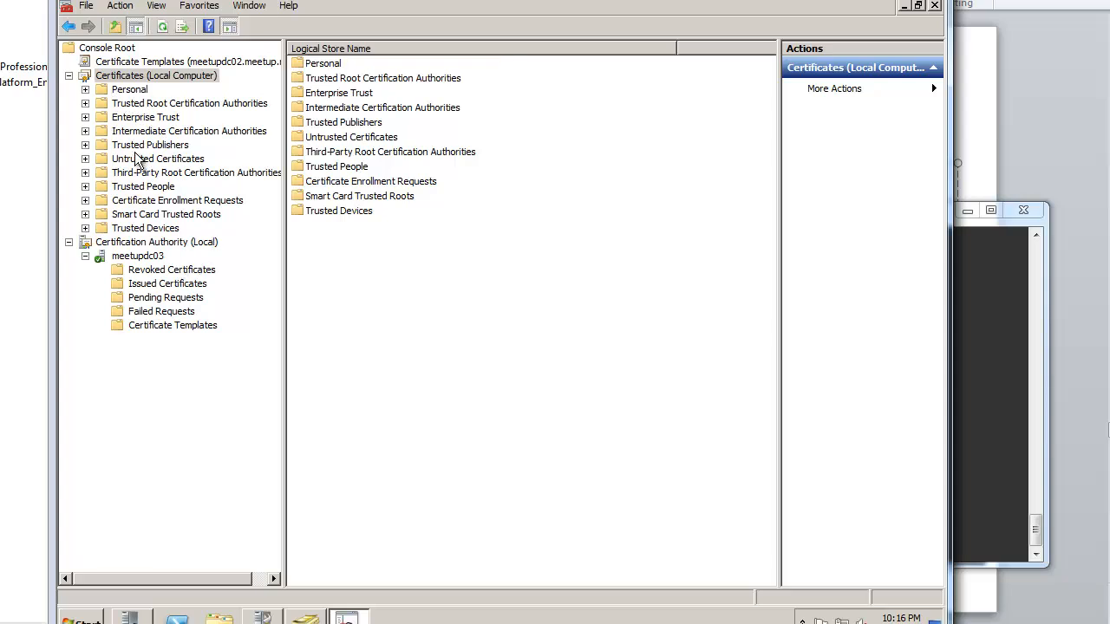
Step: Open the MEETUPDC03.meetup.net certificate from Personal > Certificates
left_click(85, 89)
left_click(149, 103)
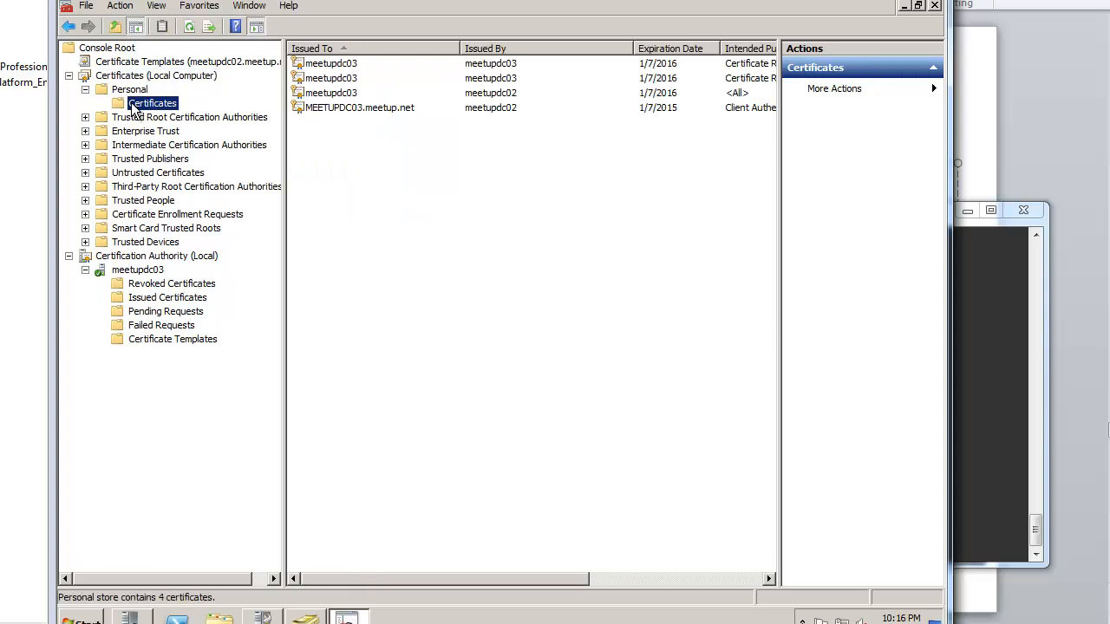
left_click(405, 109)
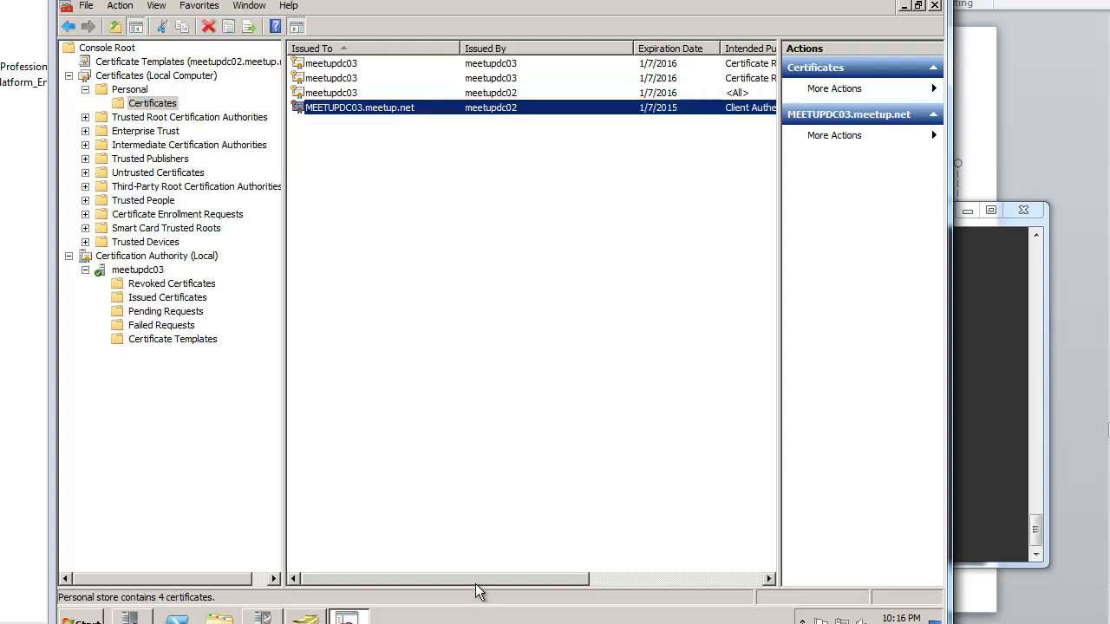
left_click_drag(488, 580, 597, 574)
left_click_drag(680, 547, 337, 541)
double_click(374, 108)
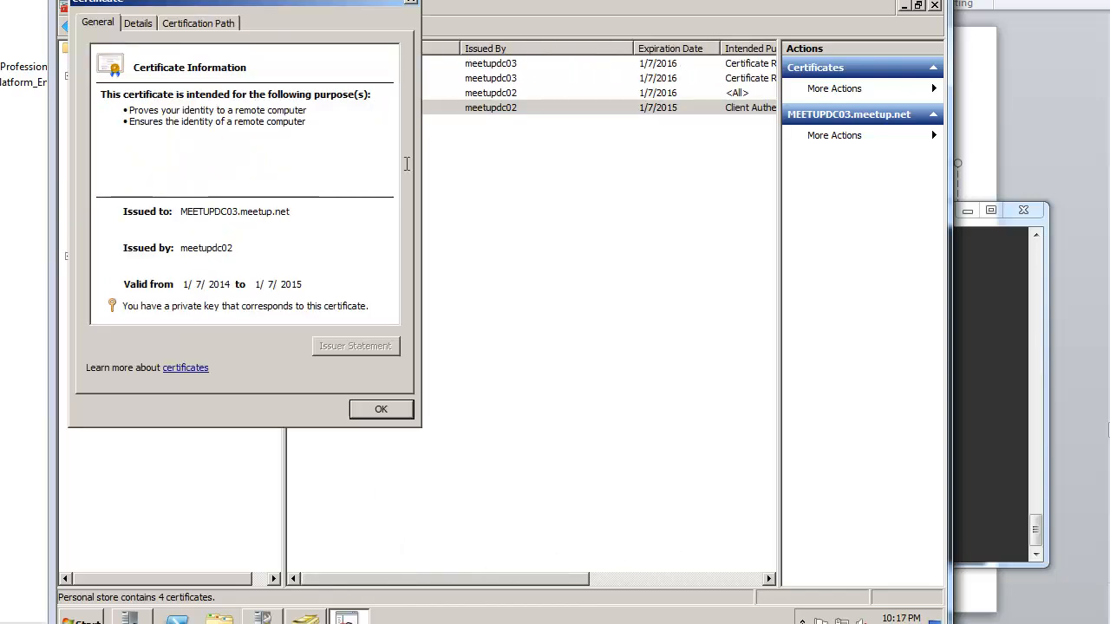
Step: View its certification path, selecting meetupdc02 and then MEETUPDC03.meetup.net in the chain
left_click(220, 26)
left_click_drag(280, 7, 509, 55)
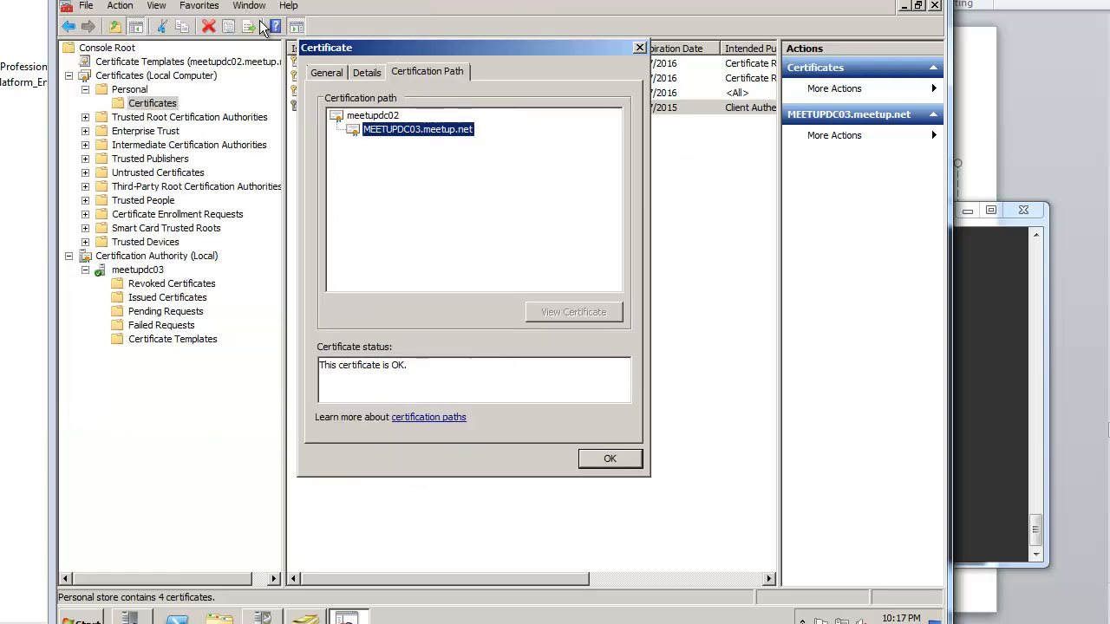
left_click(381, 116)
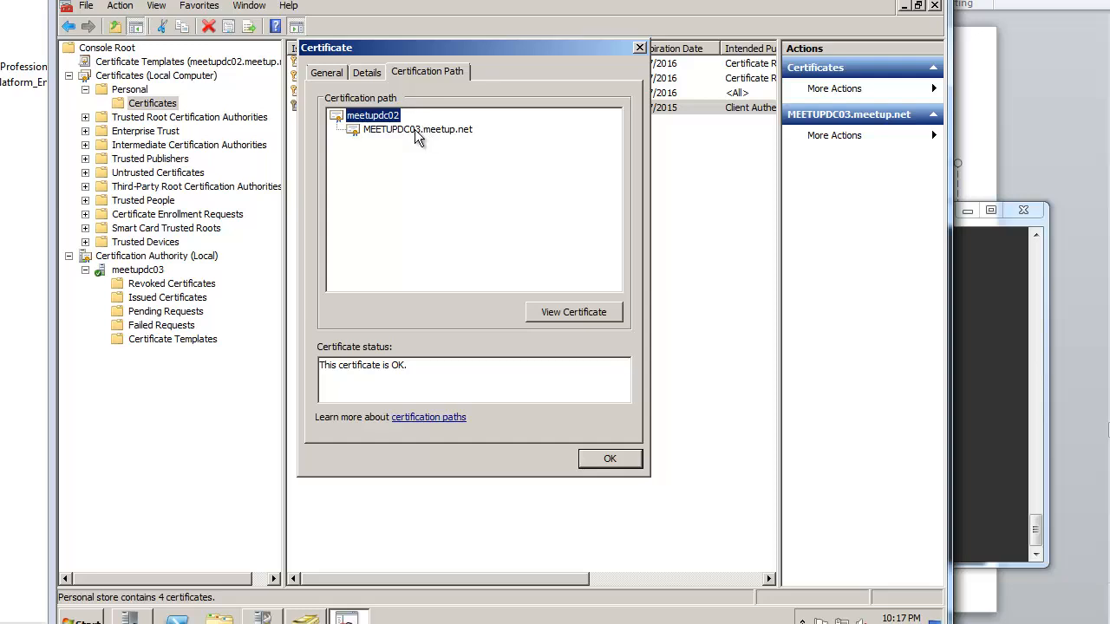
left_click(416, 130)
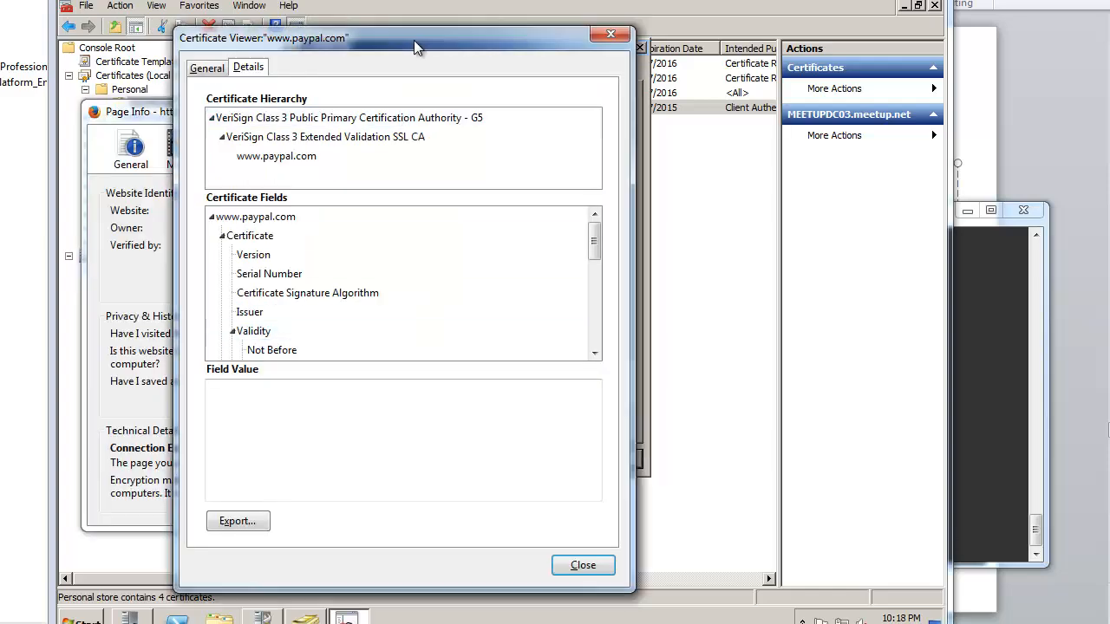
Step: Inspect the VeriSign G5 root certificate's version, serial number, issuer, expiry date and subject
left_click_drag(414, 40, 508, 57)
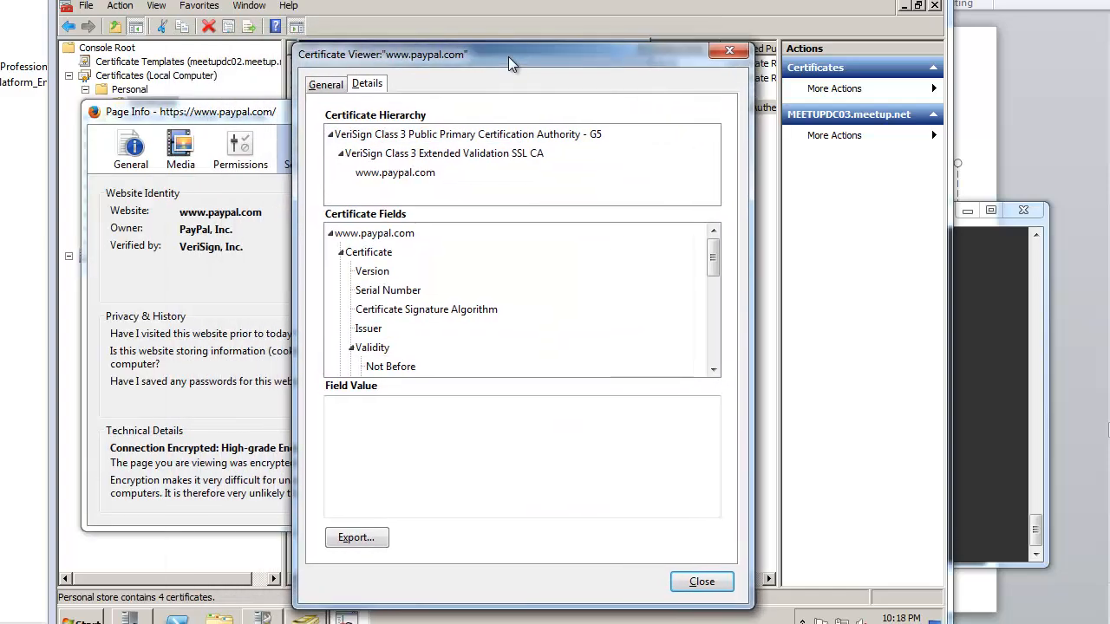
left_click(466, 136)
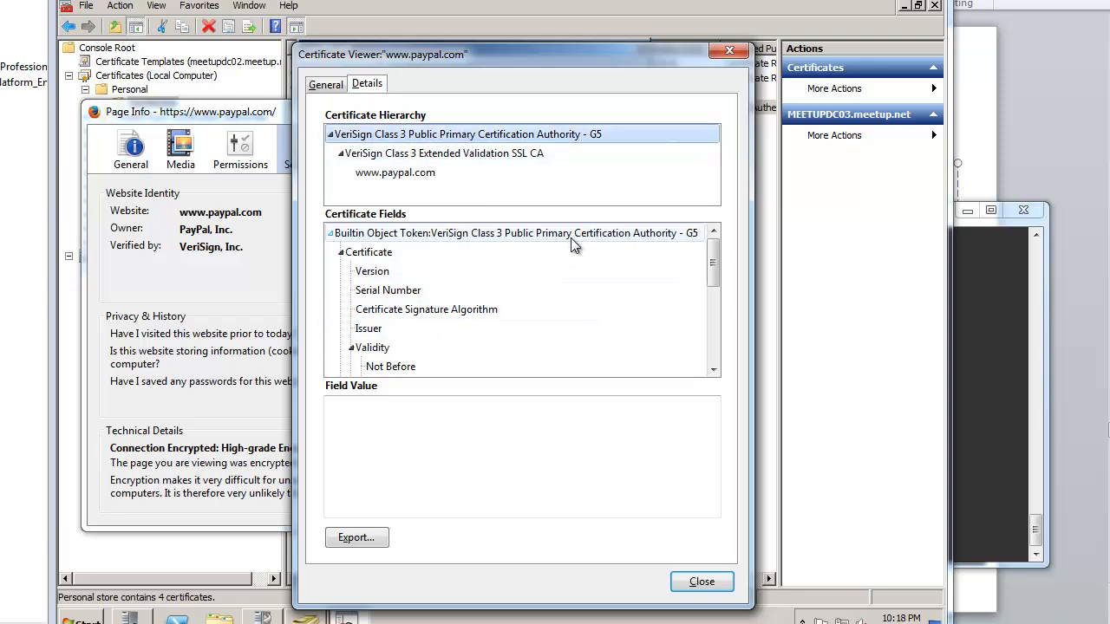
mouse_move(714, 262)
left_mouse_down()
mouse_move(712, 341)
mouse_move(712, 262)
left_mouse_up()
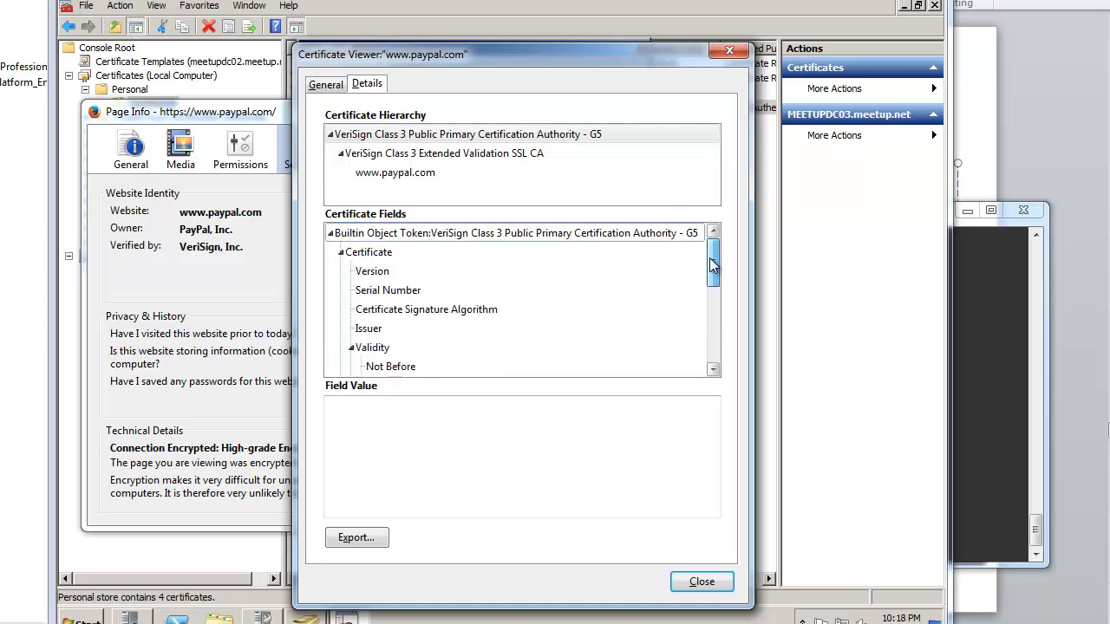
left_click(476, 273)
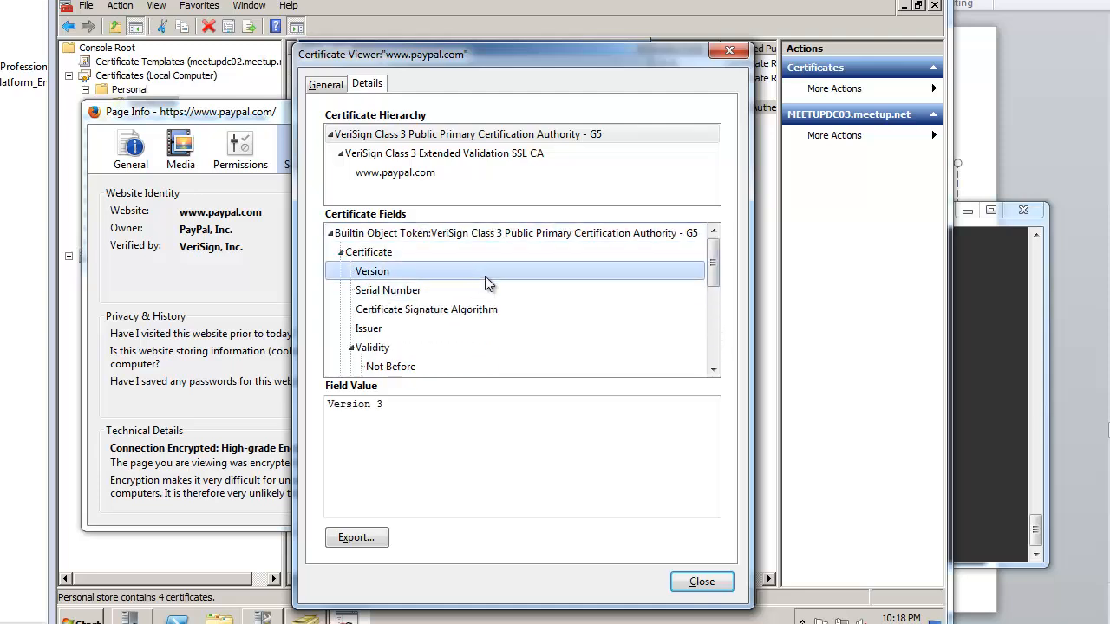
left_click(507, 288)
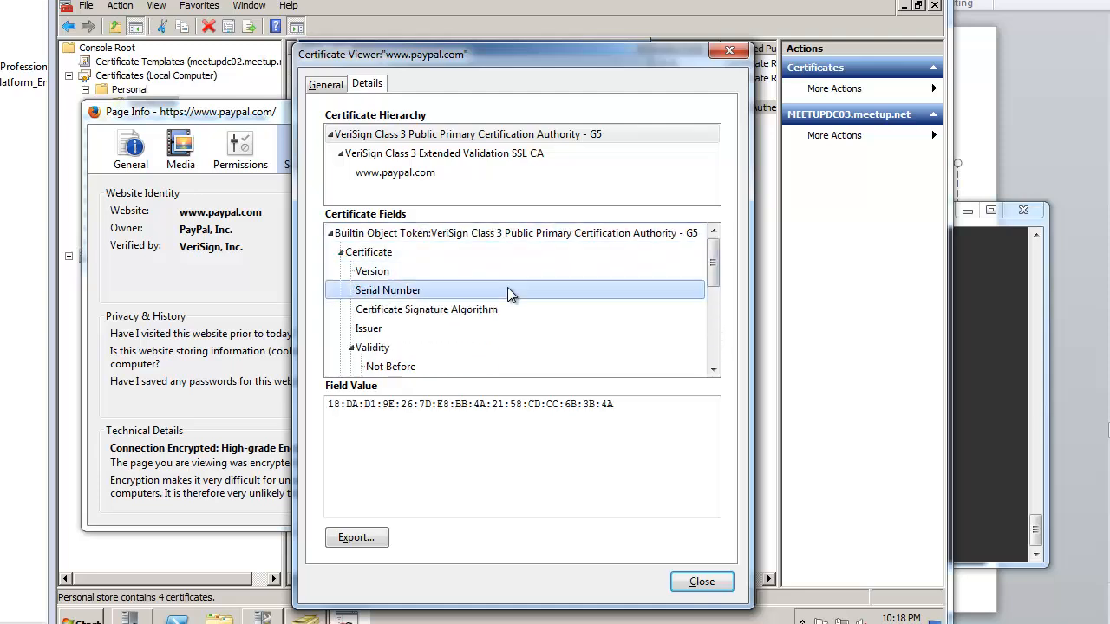
left_click(507, 342)
left_click(613, 512)
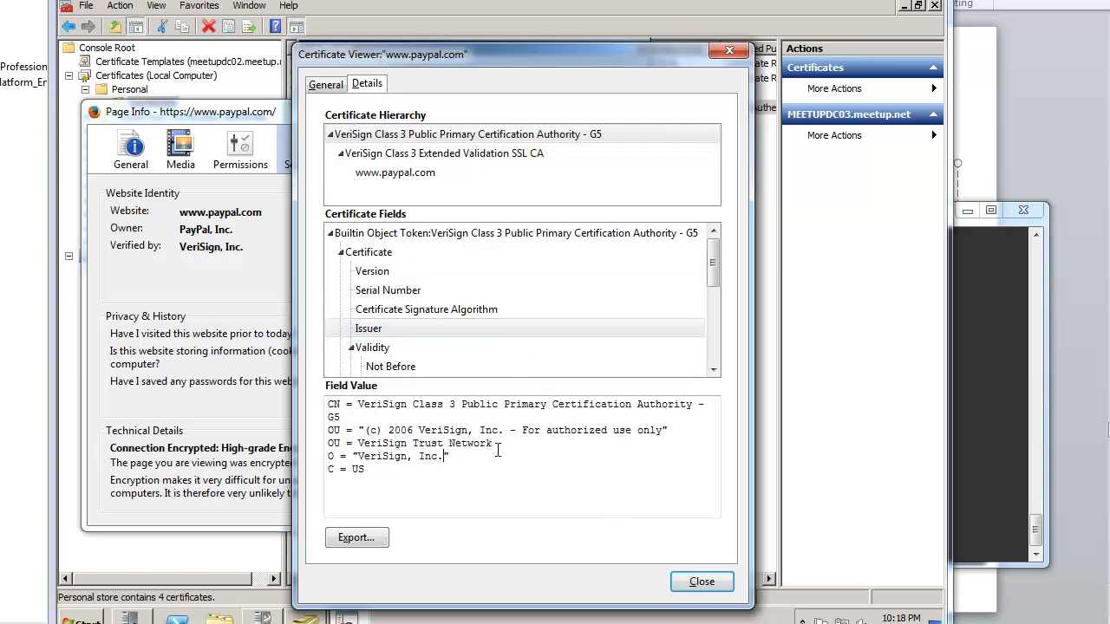
left_click(554, 329)
scroll(555, 316, "down", 2)
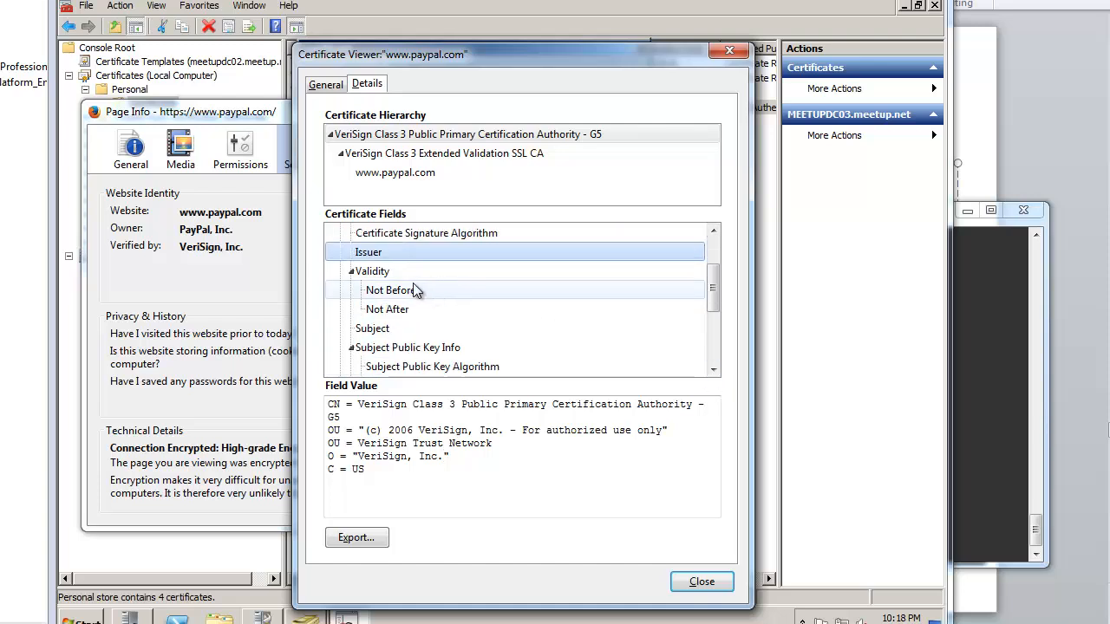
left_click(395, 310)
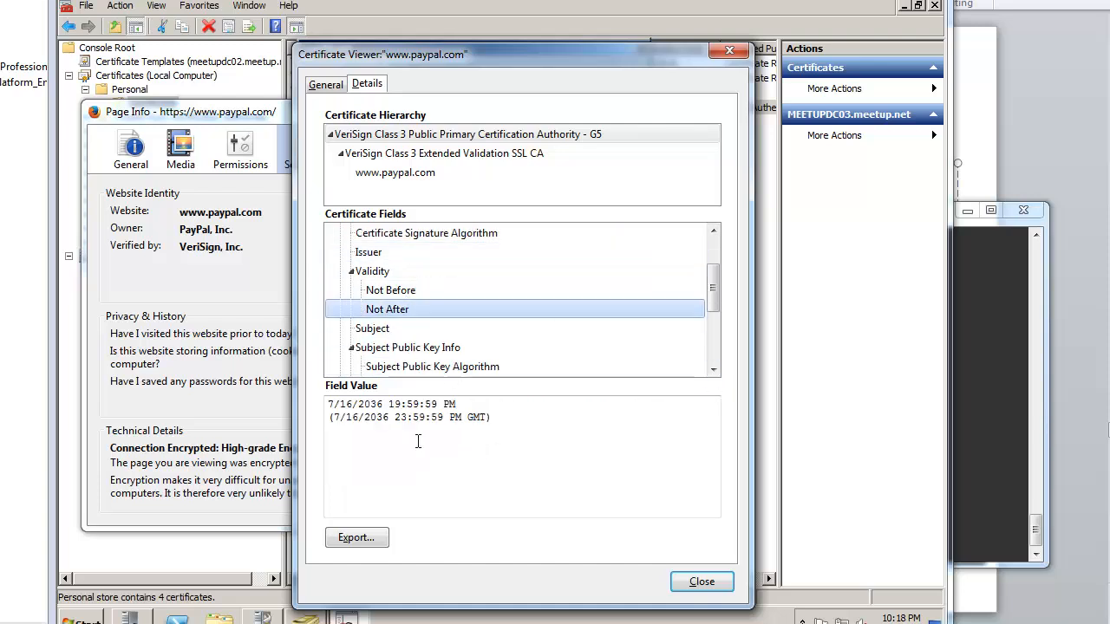
left_click_drag(364, 417, 421, 418)
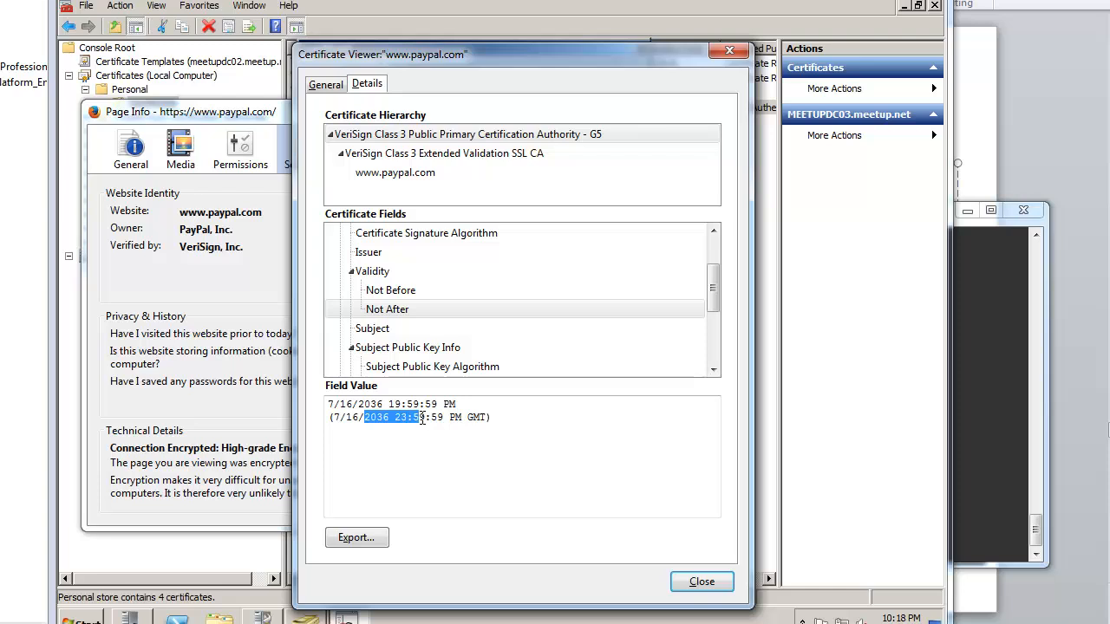
left_click(394, 404)
left_click(407, 329)
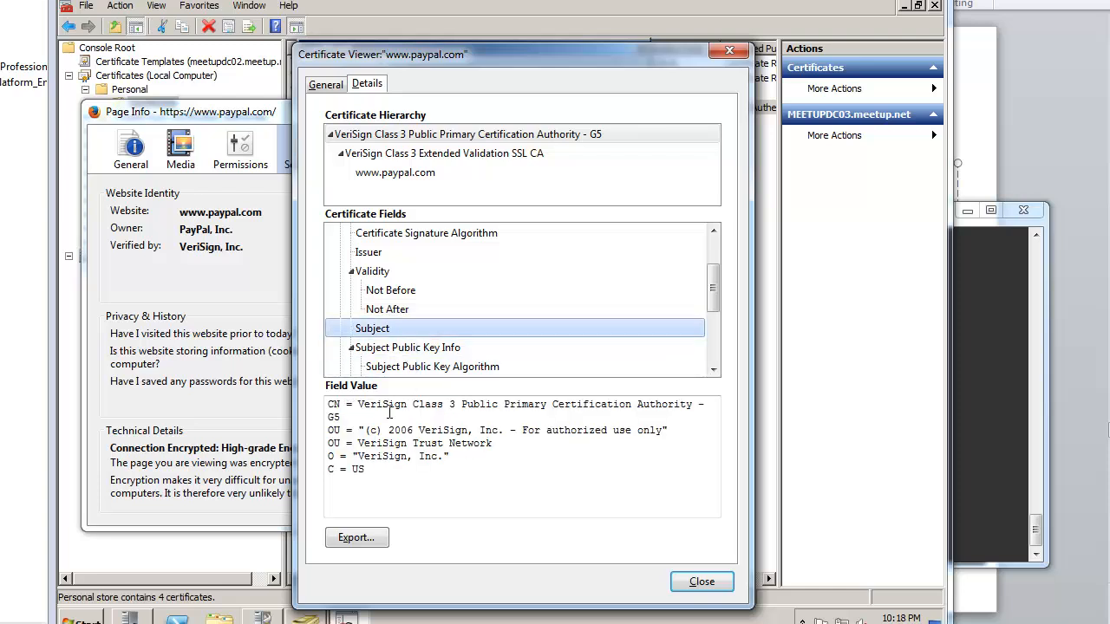
Step: Review the root's signature, Subject Key ID, Logotype, Key Usage and Basic Constraints fields
left_click_drag(712, 370, 713, 373)
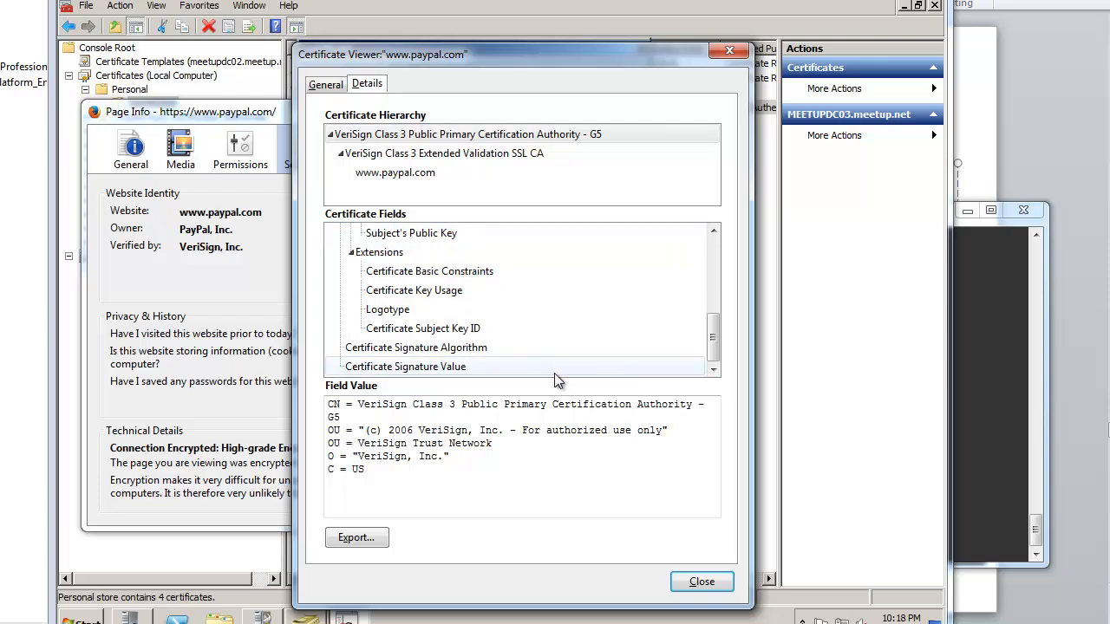
left_click(491, 368)
left_click(495, 347)
left_click(502, 368)
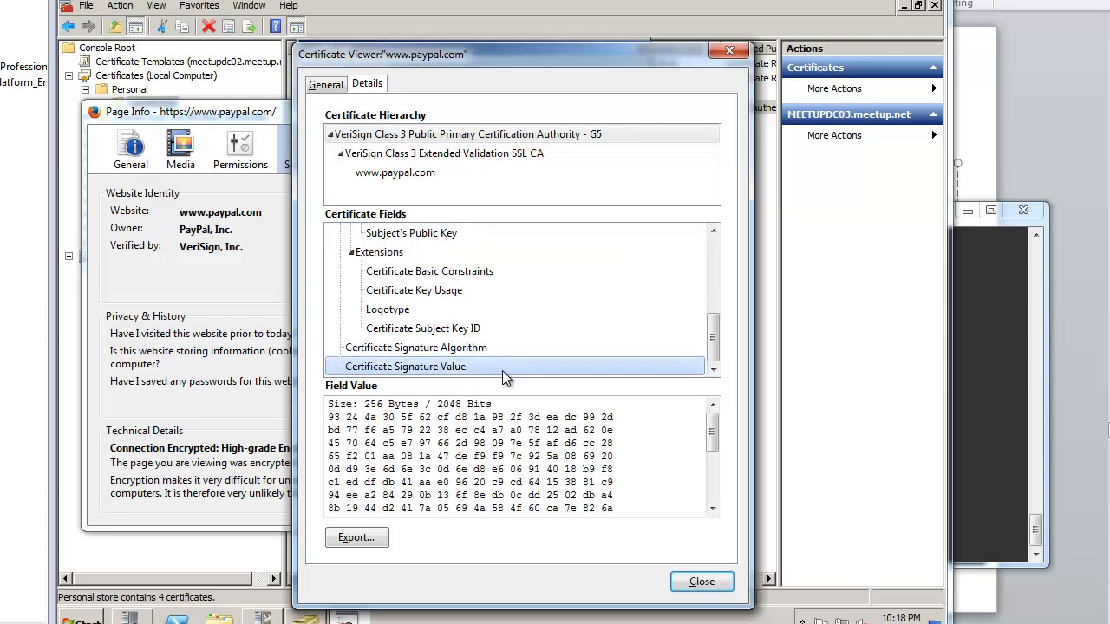
left_click(510, 347)
left_click(512, 328)
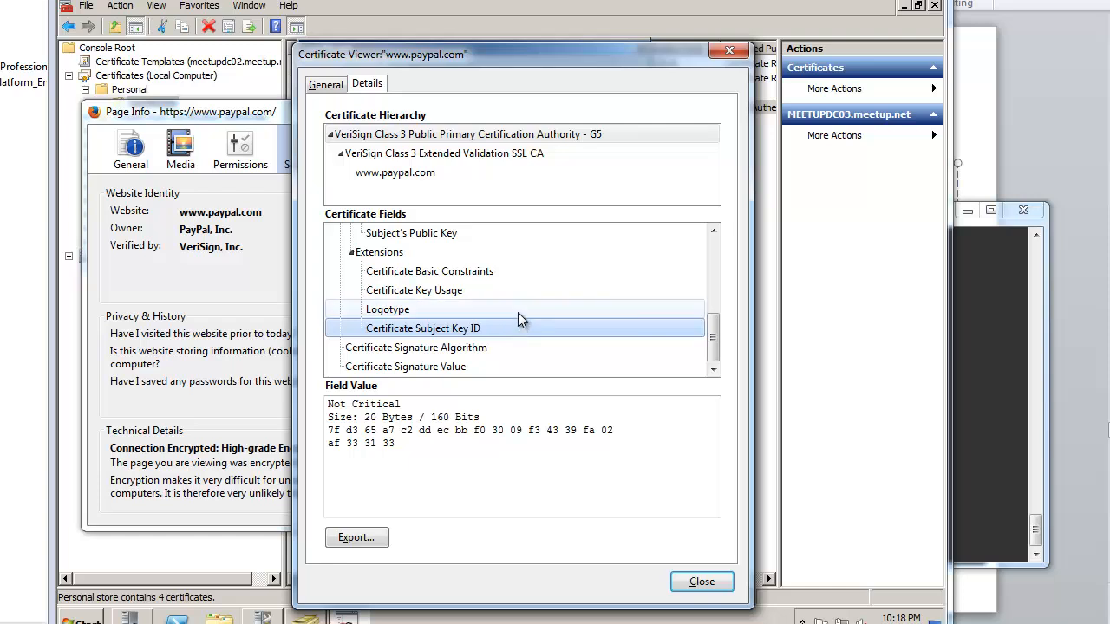
left_click(518, 310)
left_click(522, 290)
left_click(526, 272)
scroll(532, 293, "up", 6)
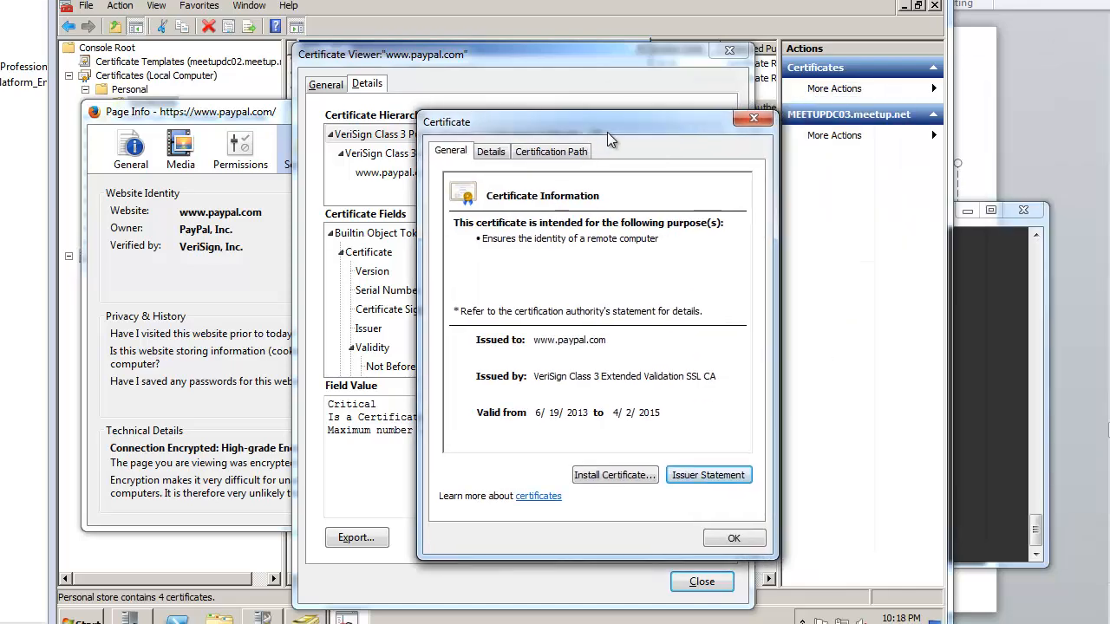
left_click(500, 149)
left_click(449, 208)
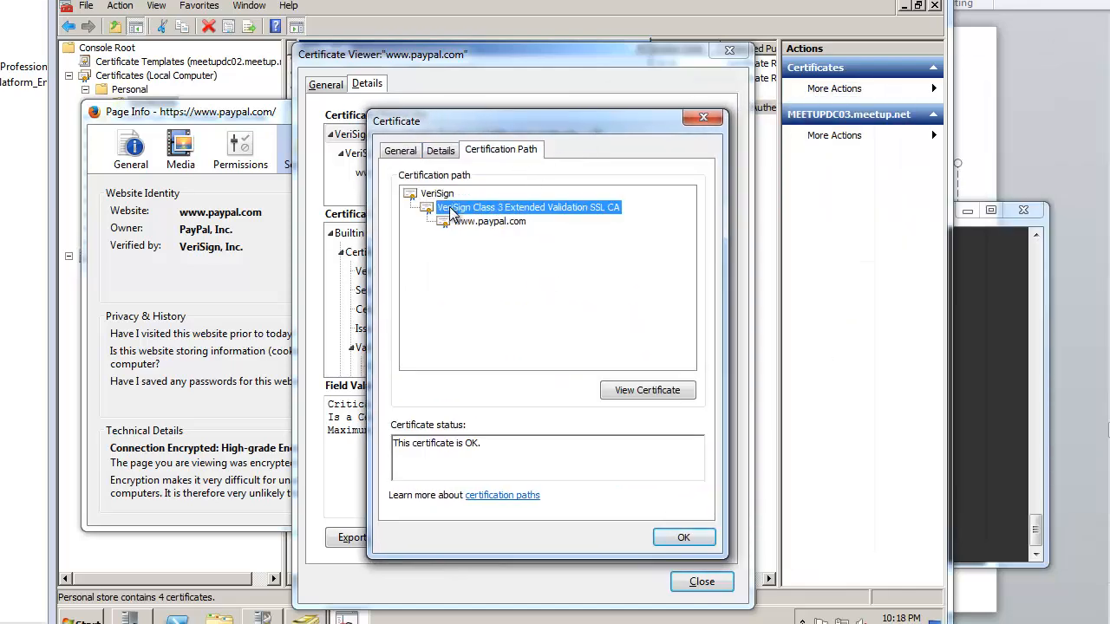
left_click(470, 223)
left_click(438, 193)
left_click(485, 208)
left_click(489, 221)
left_click(442, 151)
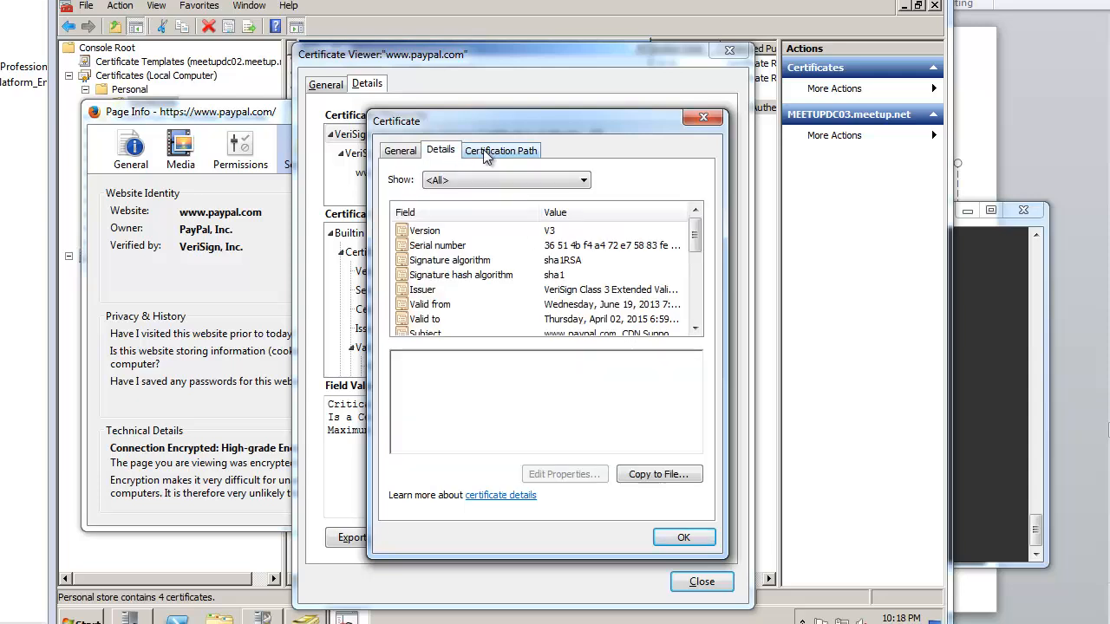
left_click(485, 151)
left_click(431, 151)
left_click(562, 232)
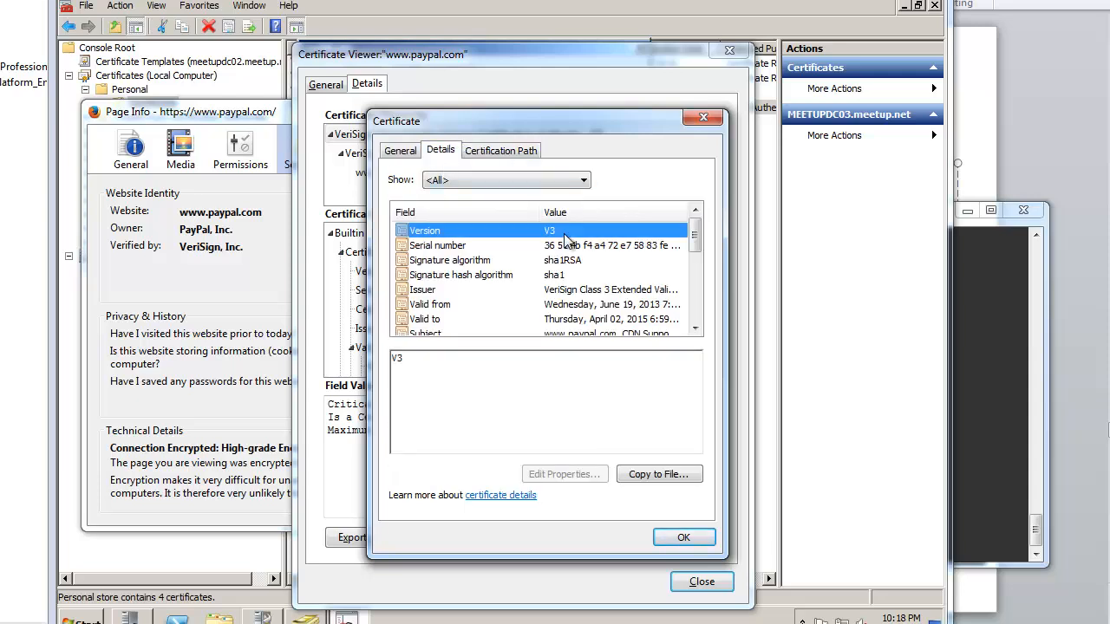
mouse_move(589, 123)
left_mouse_down()
mouse_move(618, 128)
mouse_move(597, 123)
left_mouse_up()
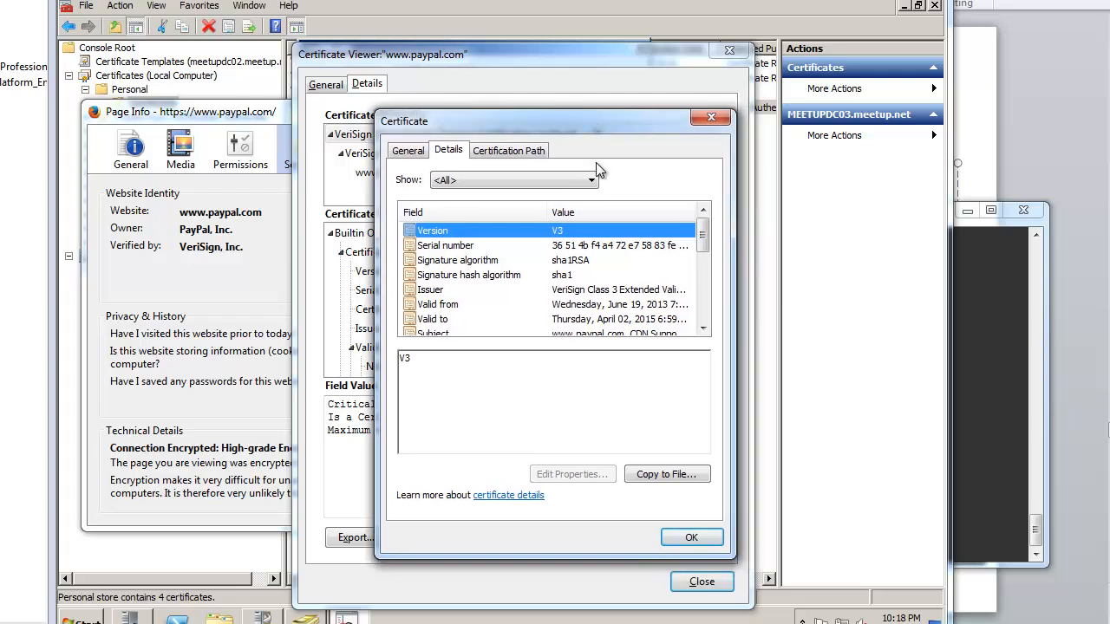
left_click(584, 288)
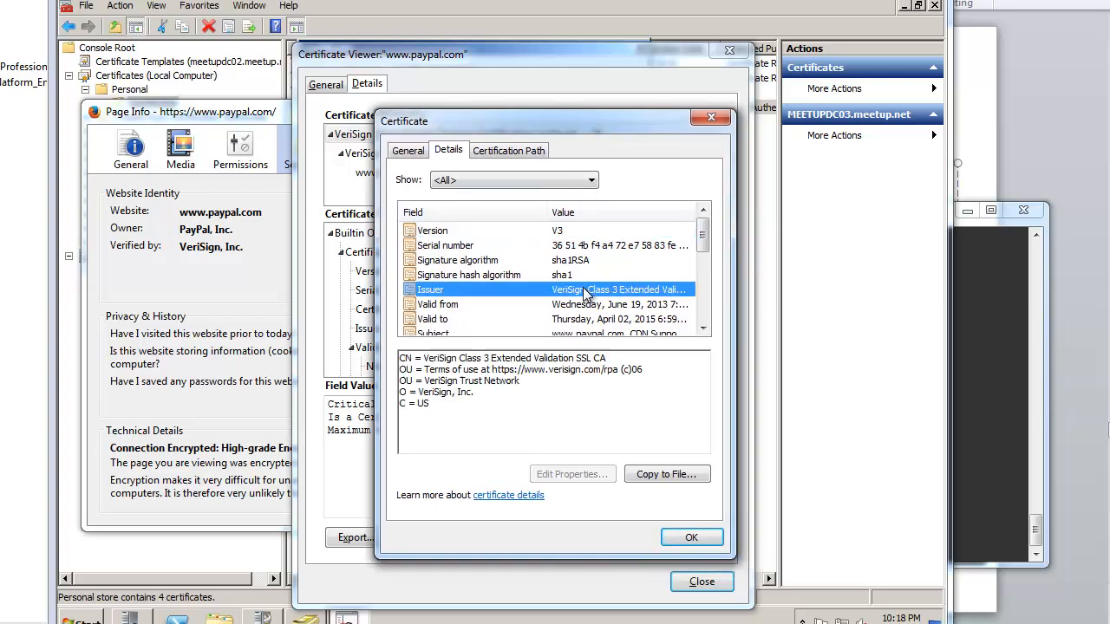
scroll(583, 288, "down", 1)
left_click(596, 261)
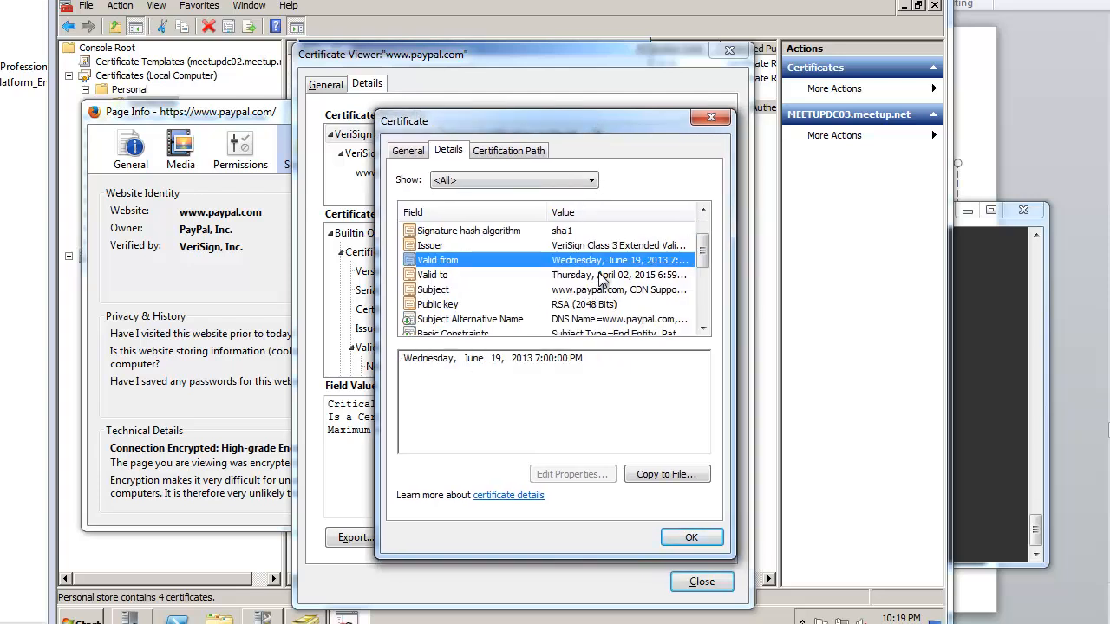
left_click(598, 275)
left_click(602, 264)
left_click(619, 276)
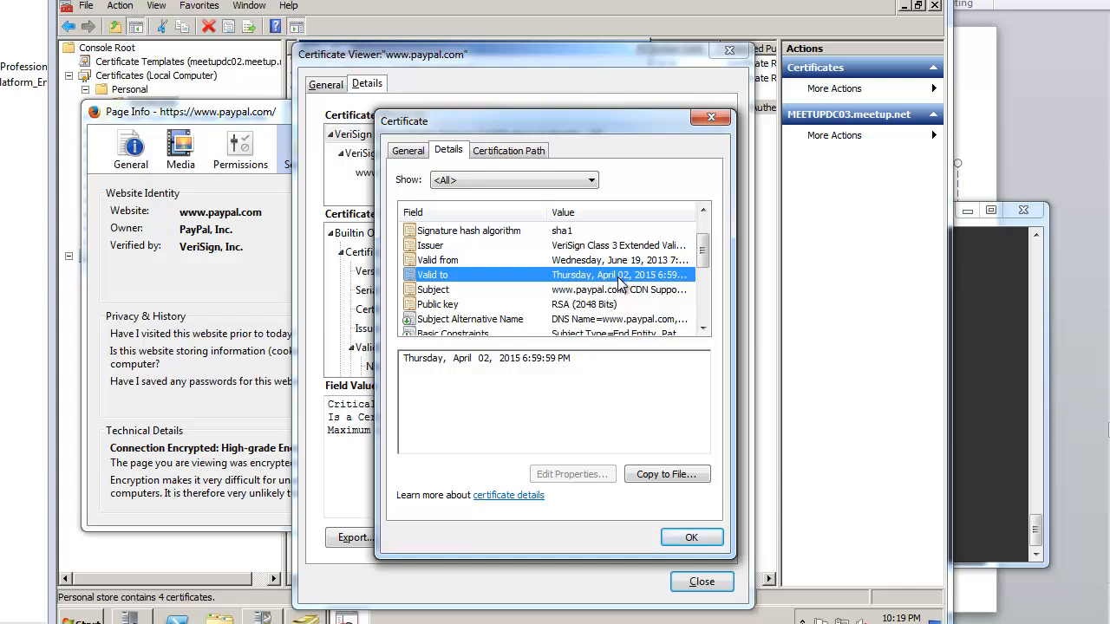
left_click(626, 262)
left_click(639, 276)
Step: Select the certificate's SHA-1 Thumbprint hex value, then close the certificate details and viewer
scroll(662, 322, "down", 2)
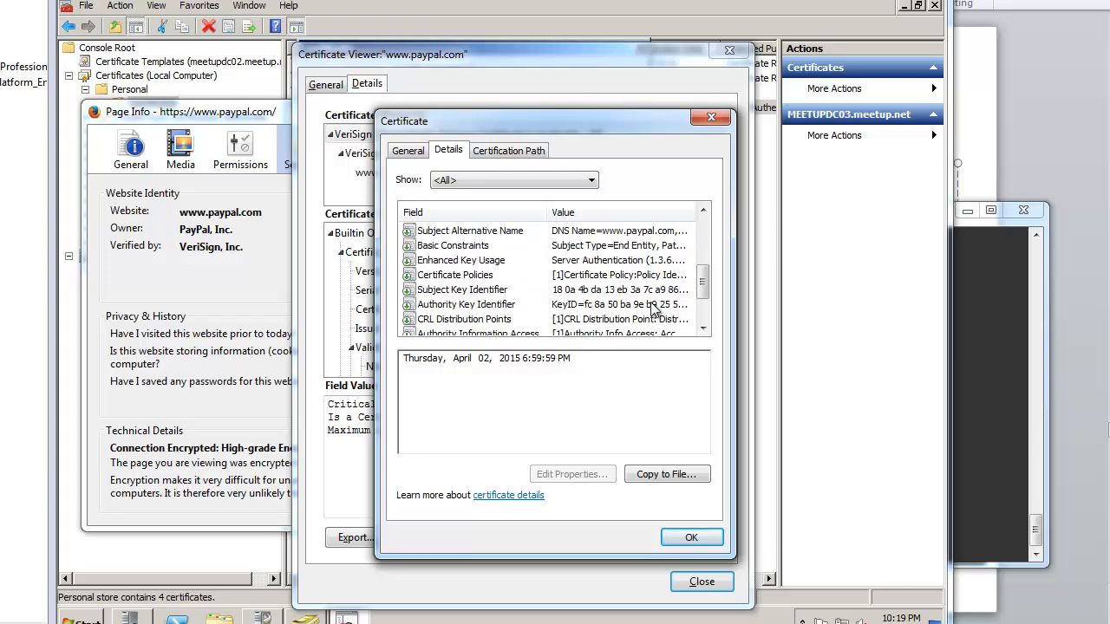
left_click(651, 303)
scroll(650, 301, "down", 2)
left_click(651, 304)
left_click(663, 319)
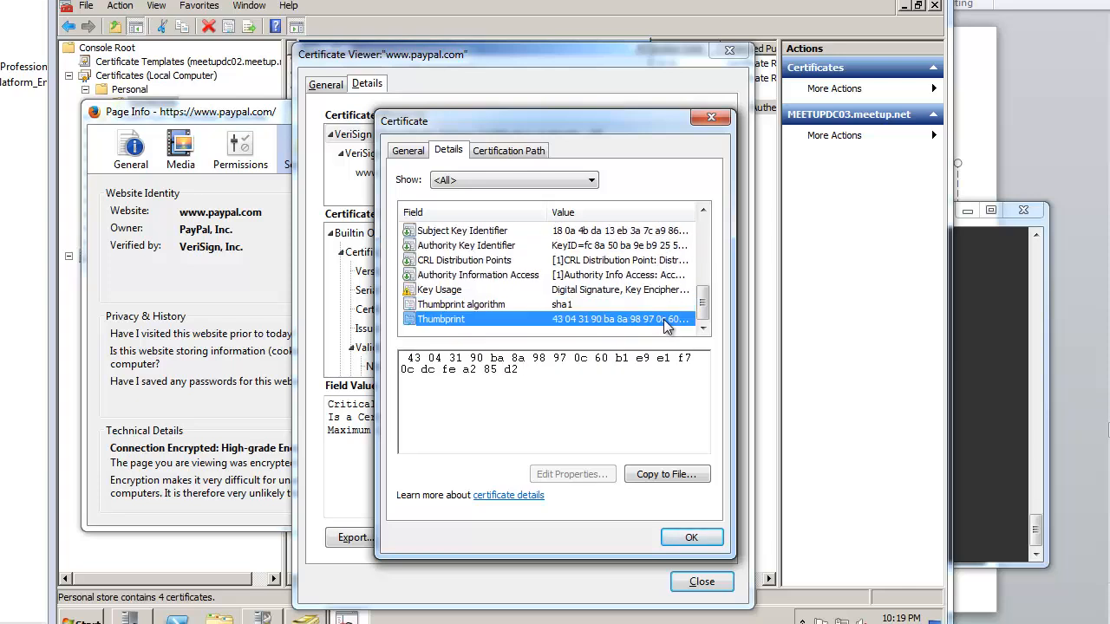
left_click(555, 375)
key("ctrl+a")
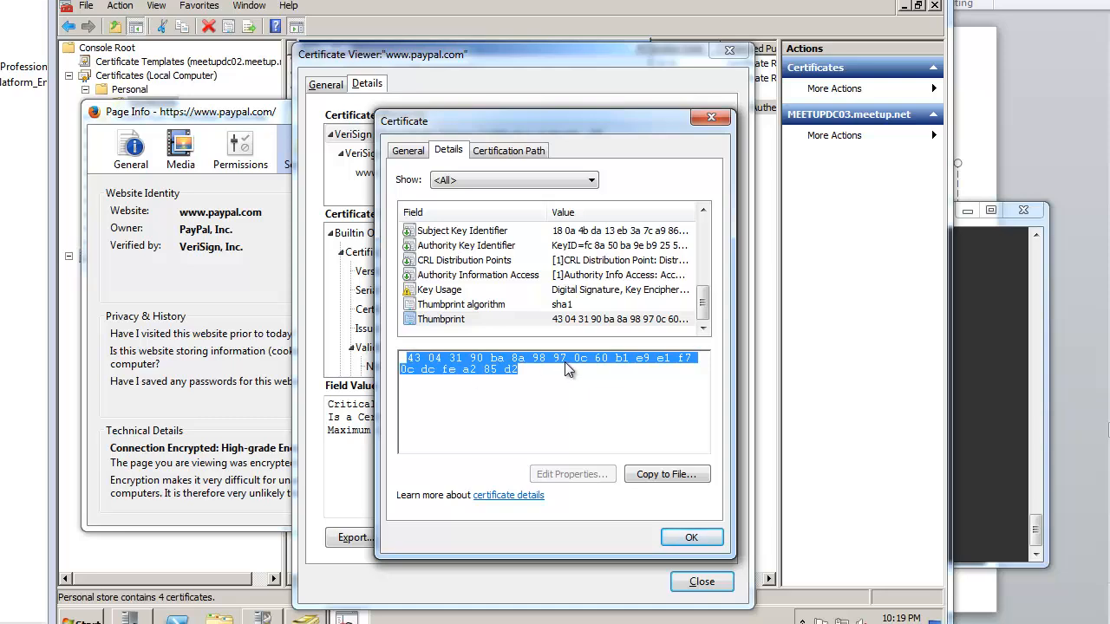
left_click(691, 537)
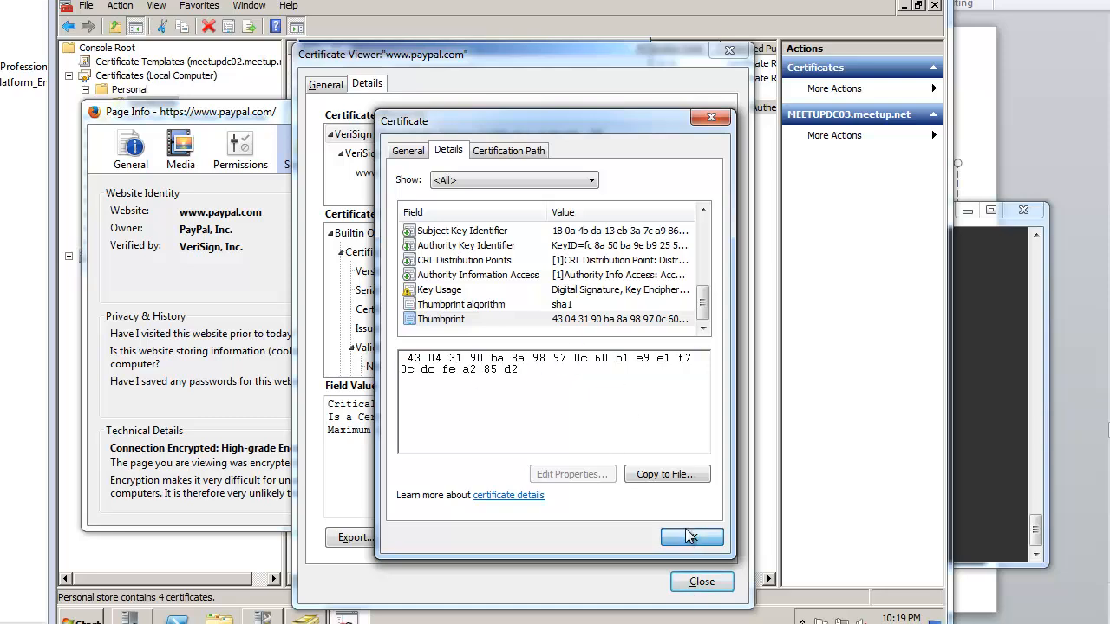
left_click(727, 52)
Step: Close Page Info and the certificate dialog, then show meetupdc03's Issued Certificates
left_click(586, 111)
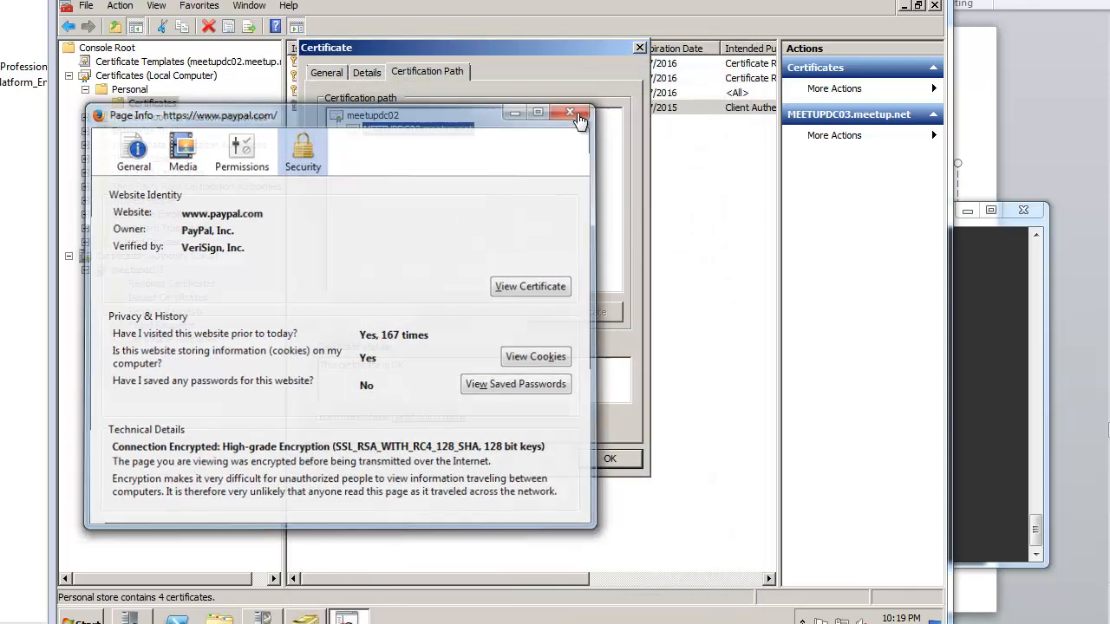
left_click(640, 48)
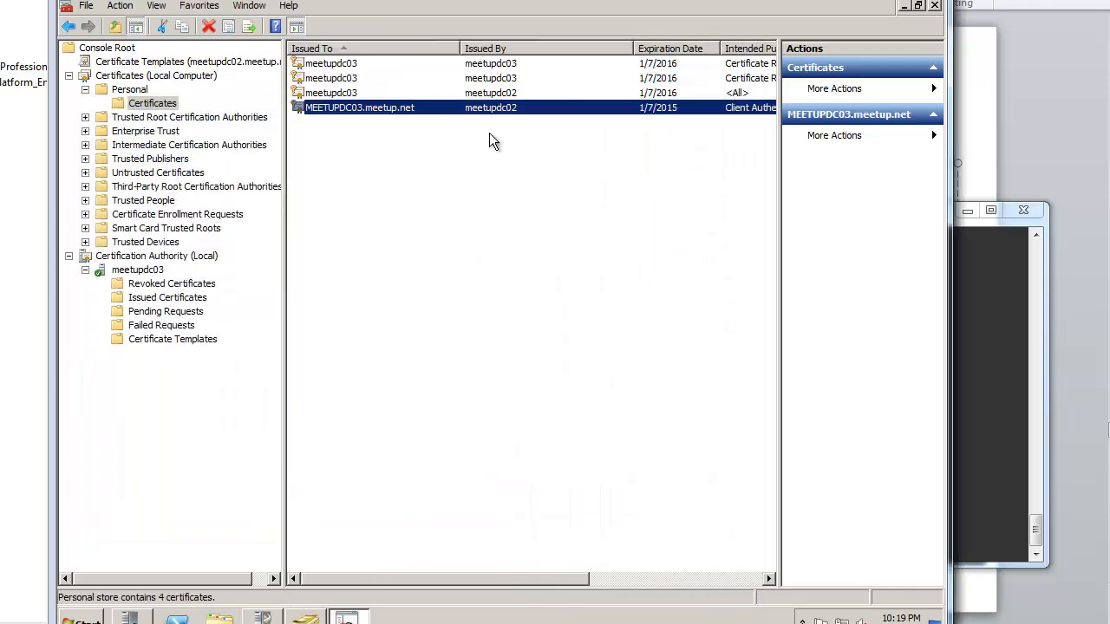
left_click(69, 76)
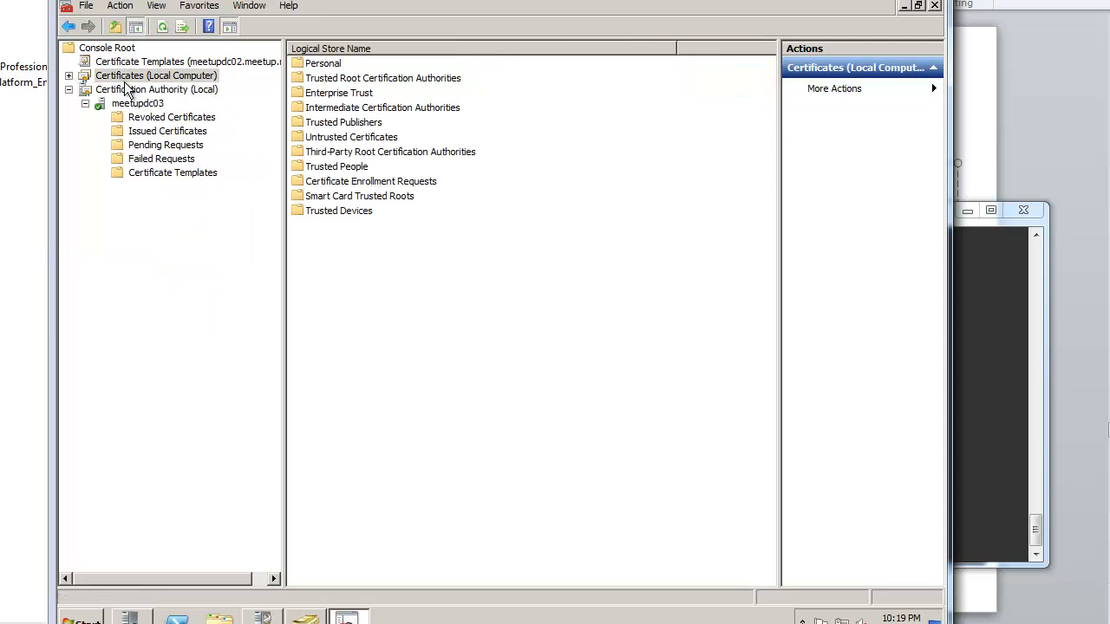
left_click(153, 90)
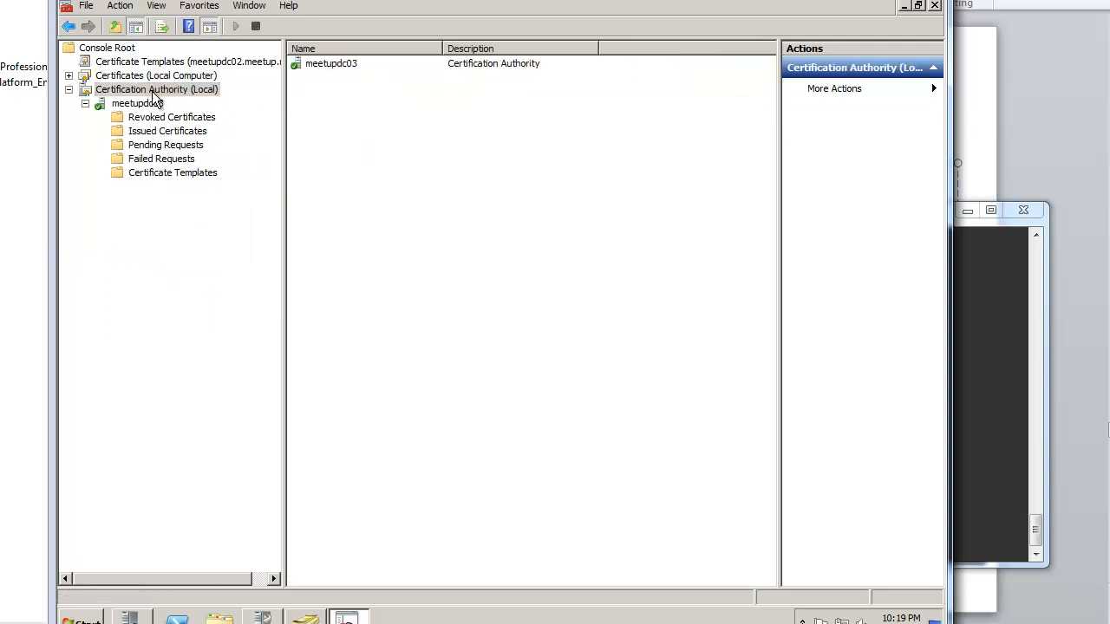
left_click(169, 119)
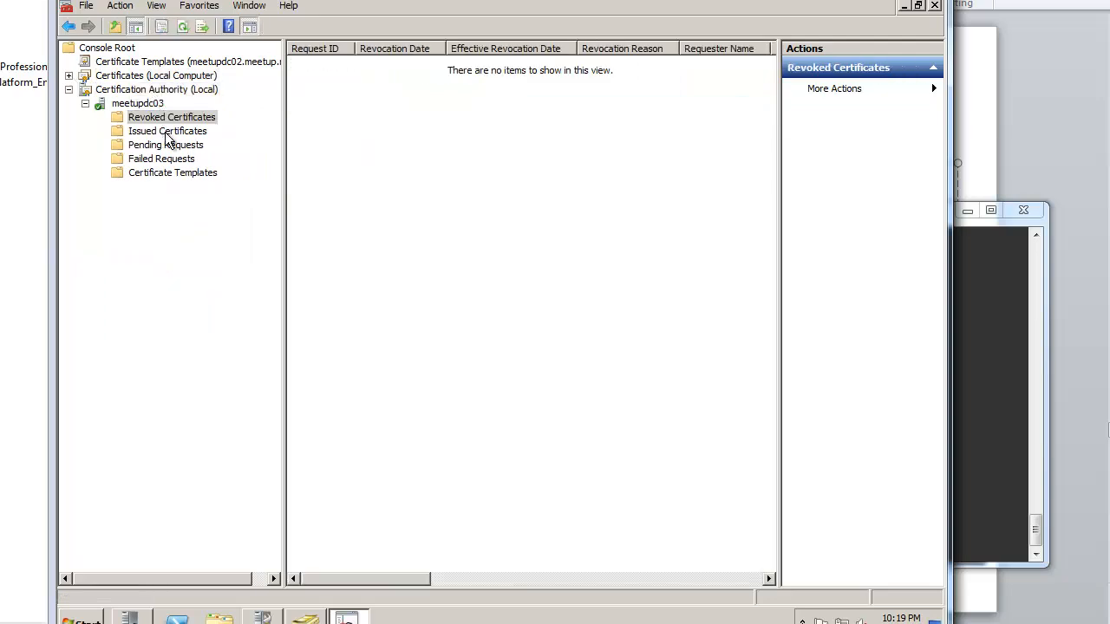
left_click(167, 135)
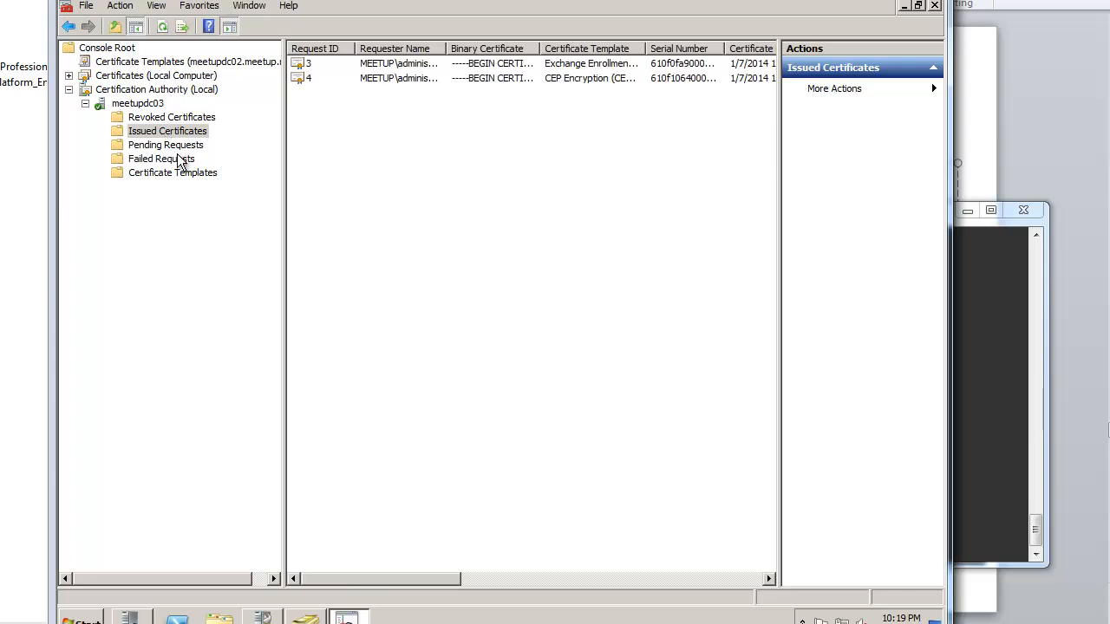
Step: Select issued certificate 4 and auto-fit the Requester Name column
left_click(430, 66)
left_click(439, 78)
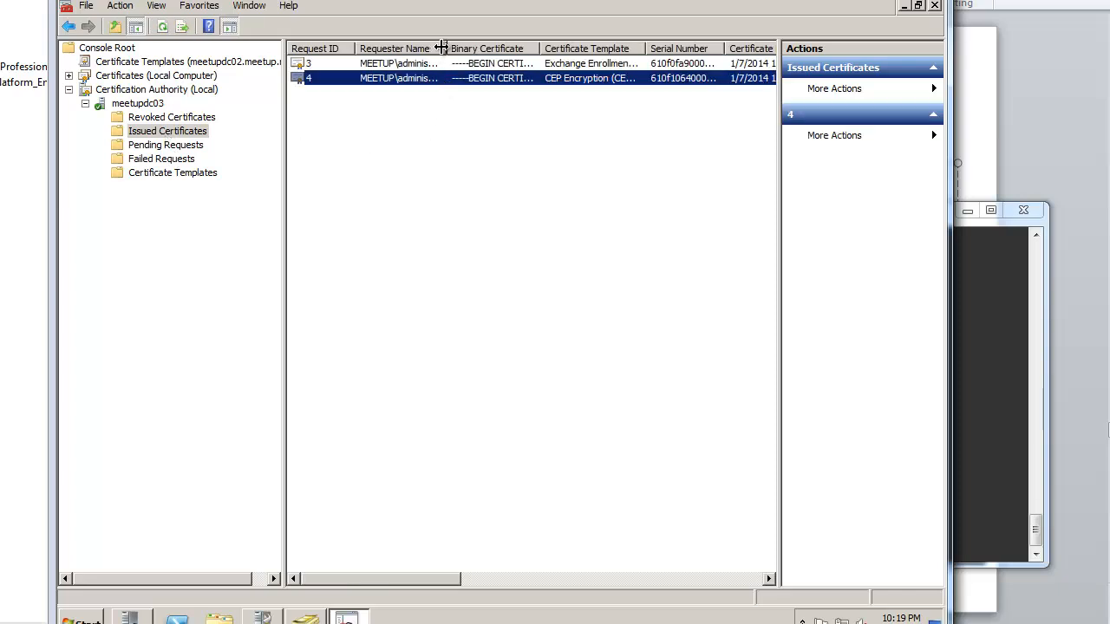
double_click(439, 49)
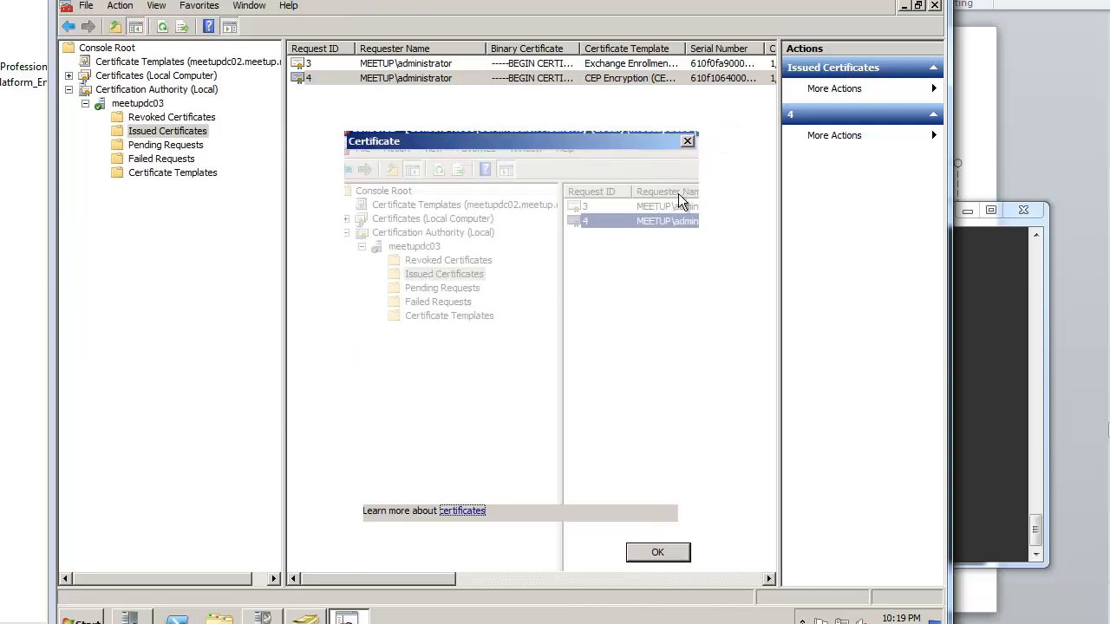
Step: Open issued certificate 3 and review its meetupdc02 → meetupdc03 certification path and general details
left_click(668, 553)
left_click(918, 5)
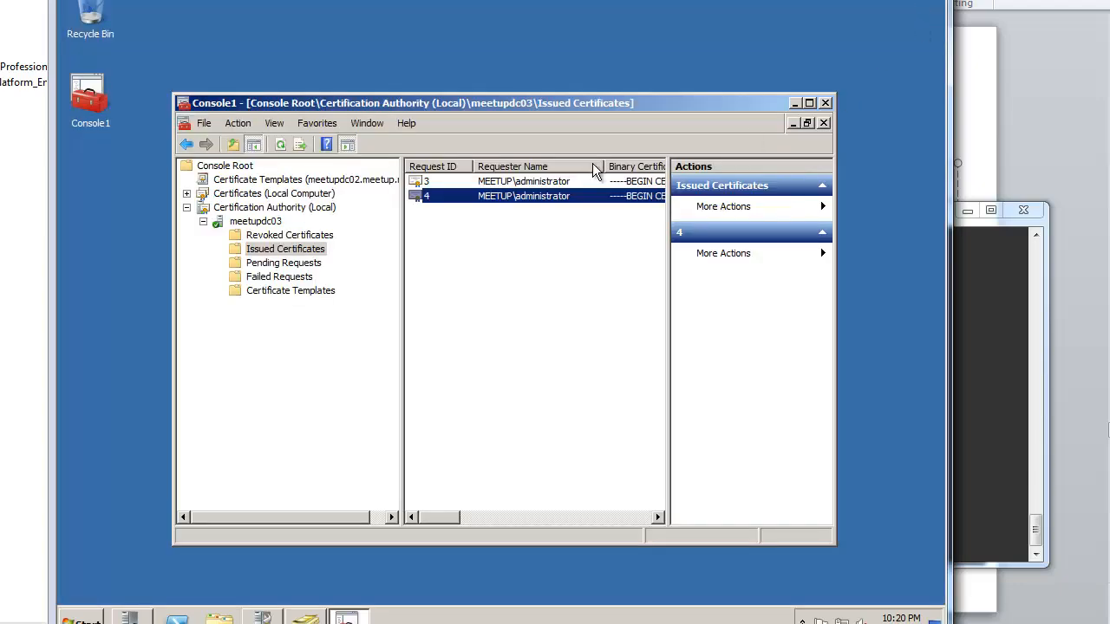
double_click(529, 183)
left_click_drag(389, 110, 582, 48)
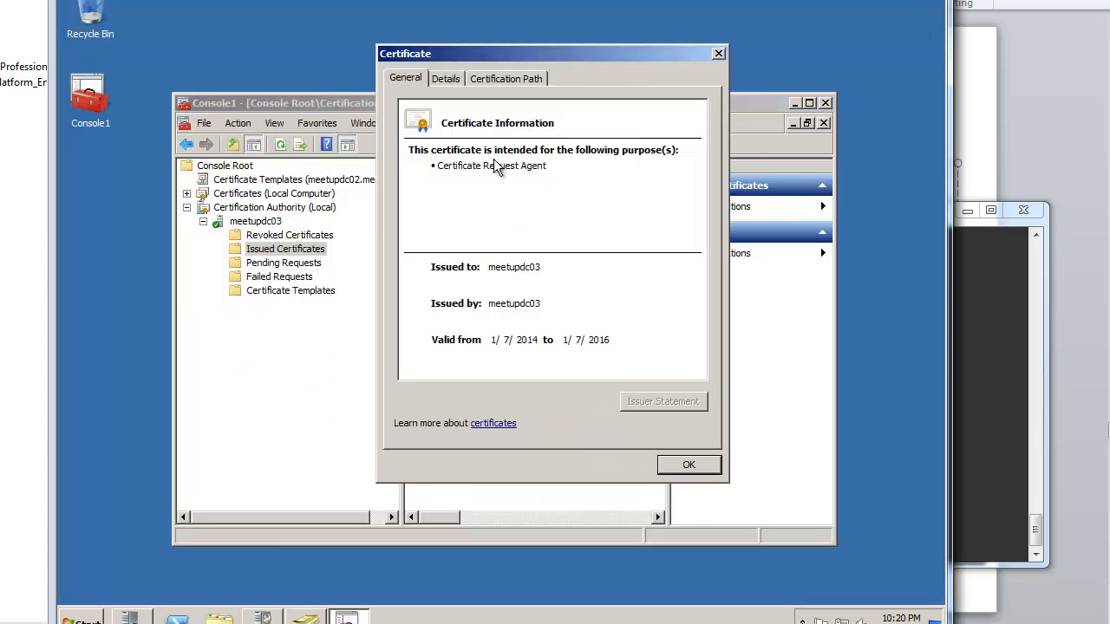
left_click(515, 77)
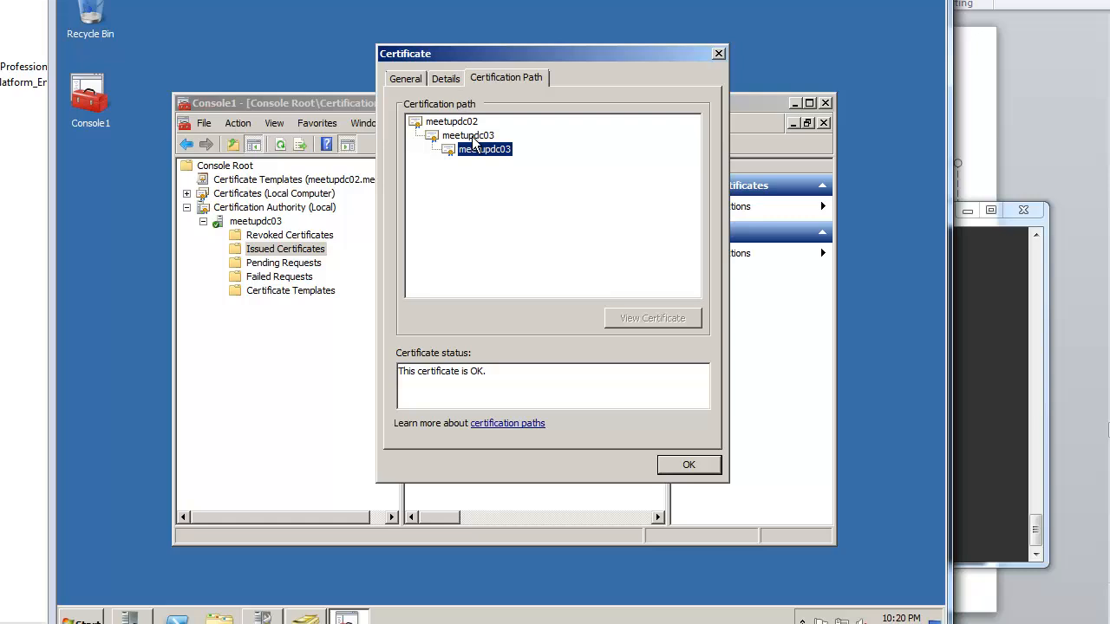
left_click(472, 136)
left_click(459, 123)
left_click(484, 150)
left_click(469, 122)
left_click(460, 78)
left_click(406, 80)
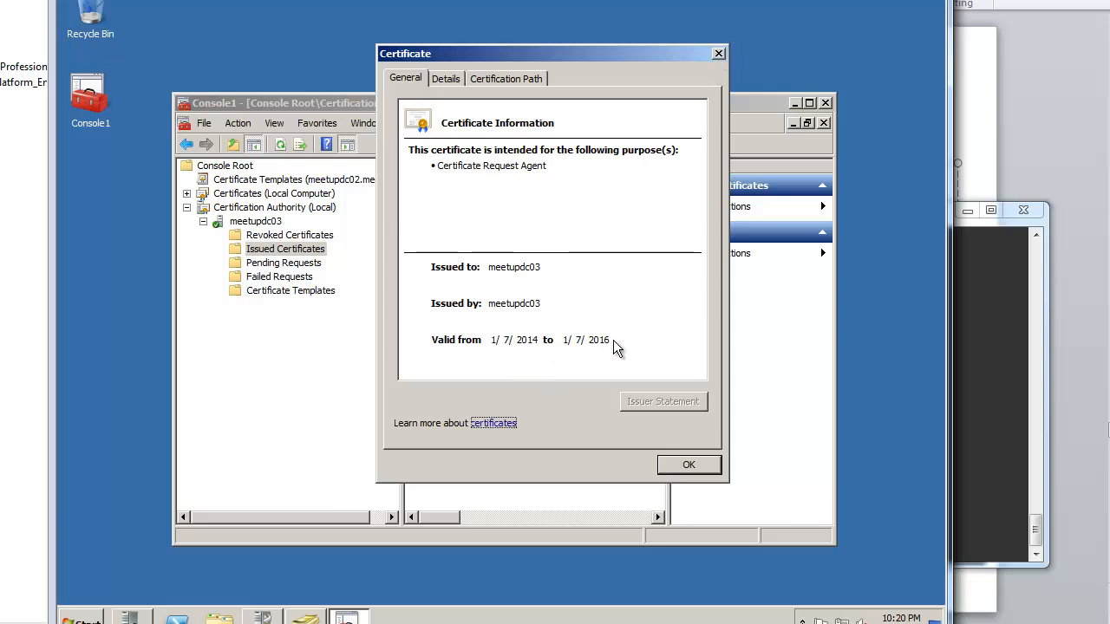
Step: Close certificate 3 and list meetupdc03's certificate templates, then bring the RADIUS terminal forward
left_click(719, 55)
left_click(327, 236)
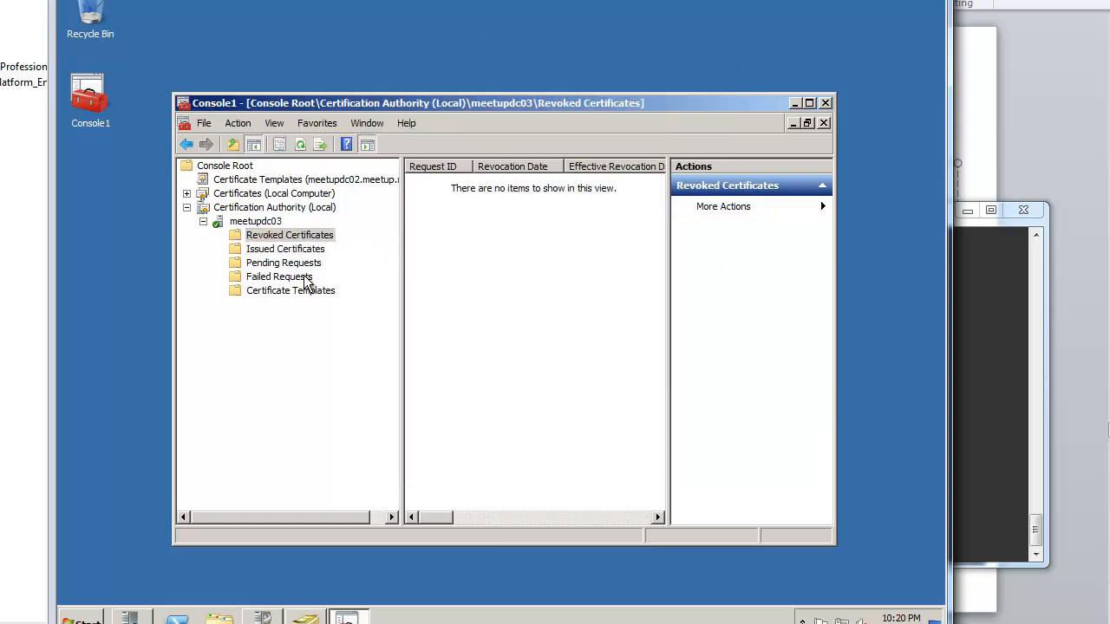
left_click(311, 277)
left_click(308, 293)
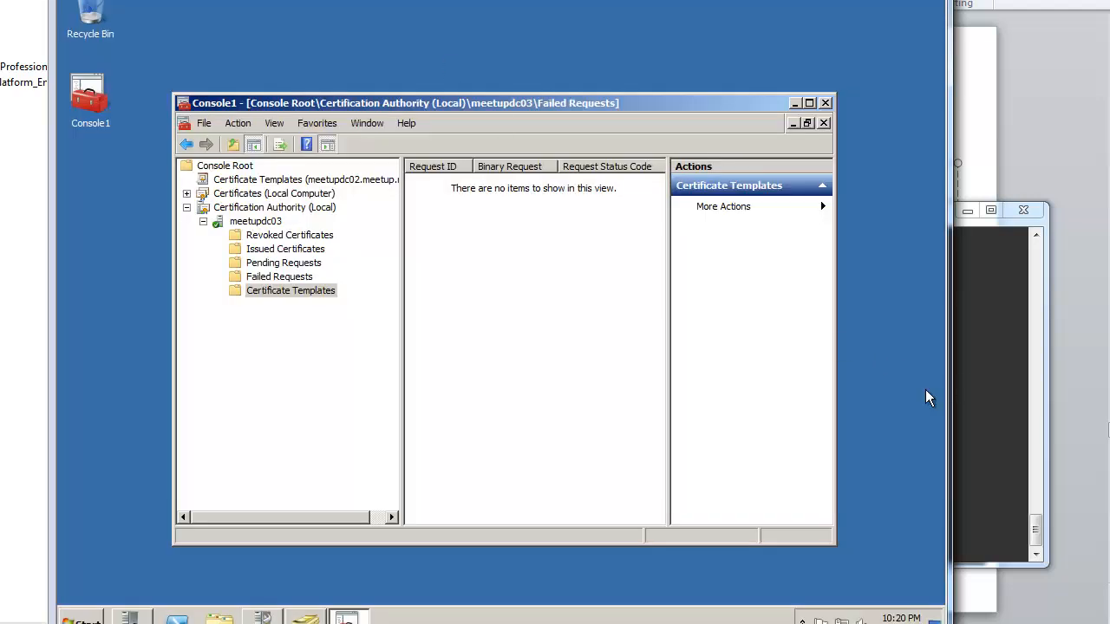
left_click(889, 404)
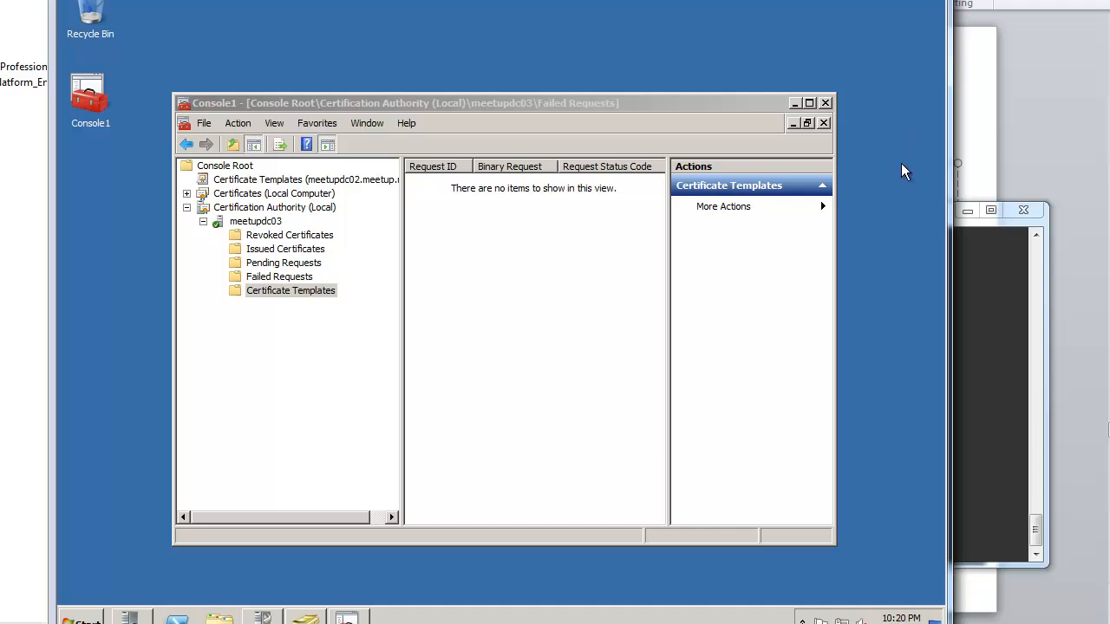
left_click(981, 352)
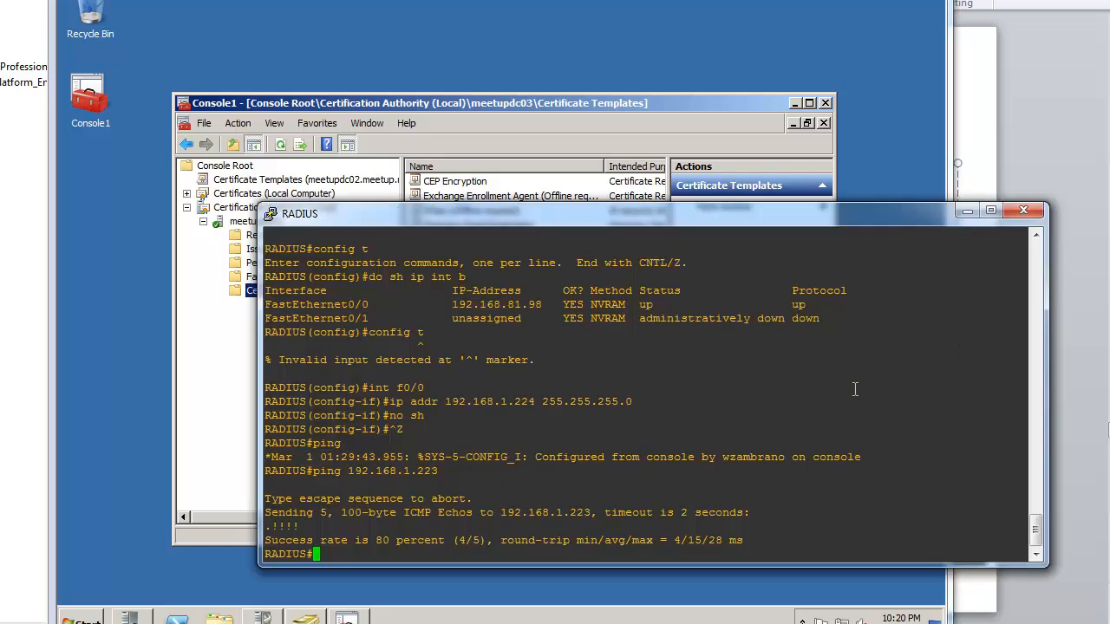
Step: Show meetupdc02's Certificate Templates in a maximized console and select IPSec (Offline request)
left_click_drag(881, 216, 901, 227)
left_click(874, 204)
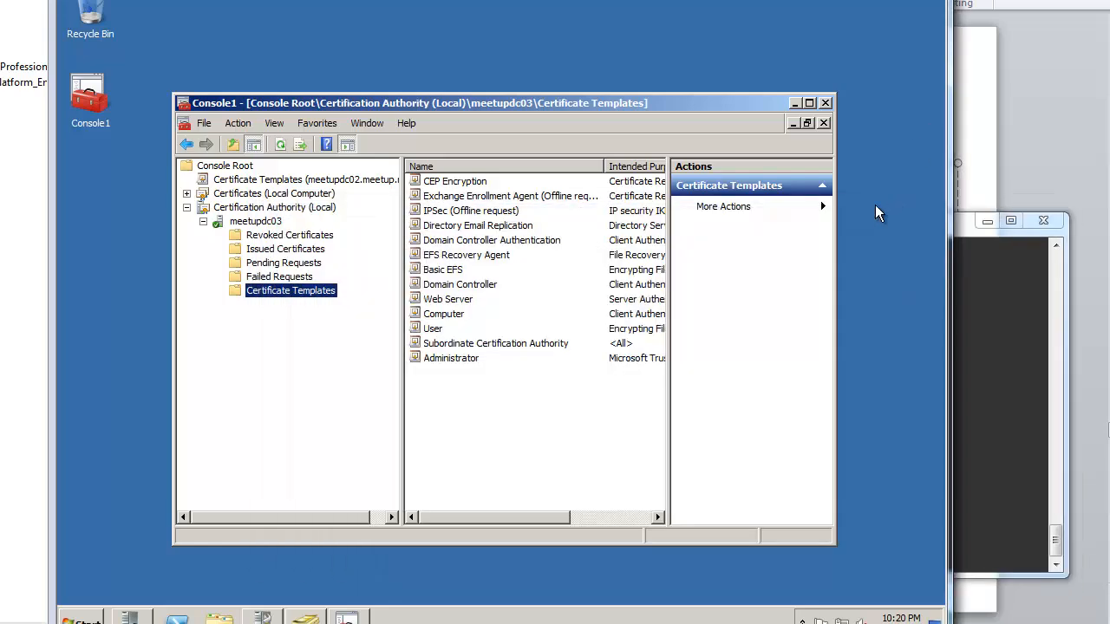
left_click(285, 179)
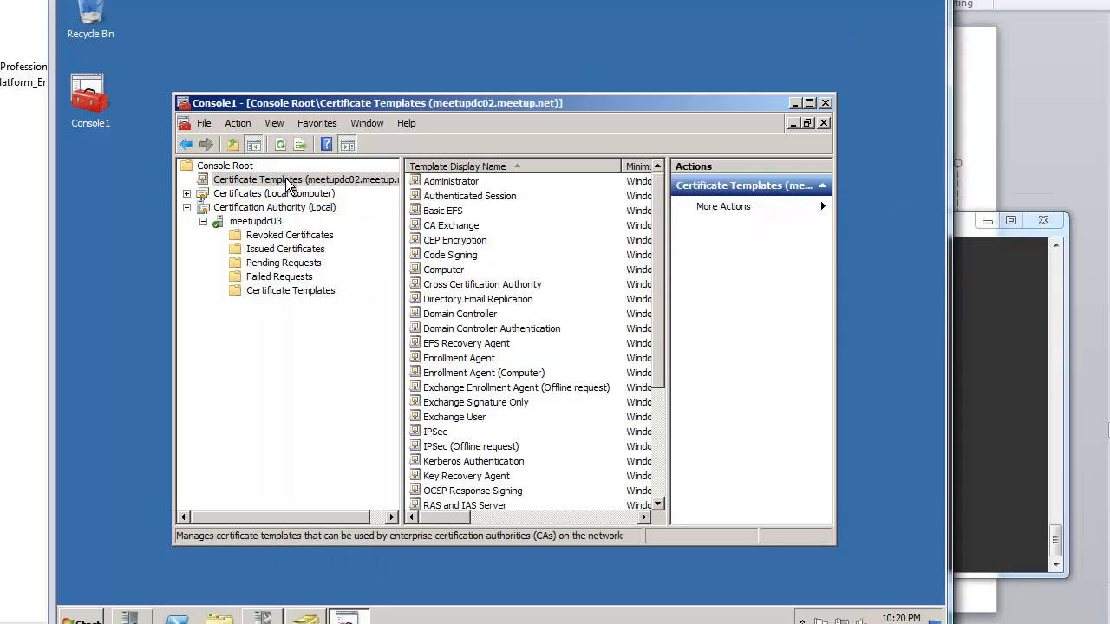
double_click(433, 102)
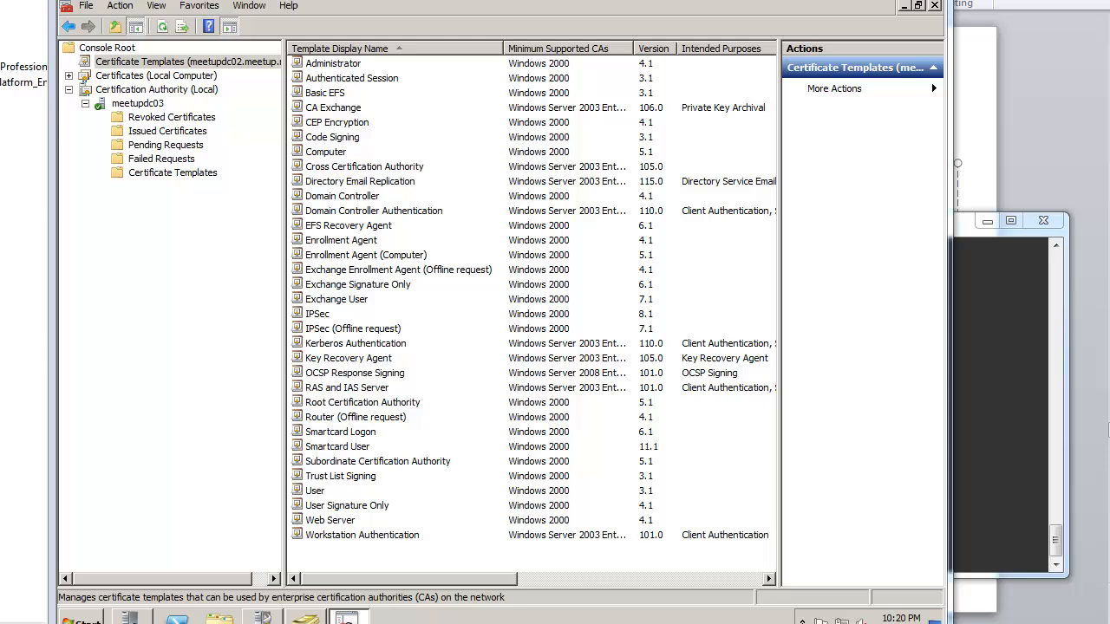
mouse_move(1109, 31)
left_mouse_down()
mouse_move(647, 14)
mouse_move(1109, 35)
left_mouse_up()
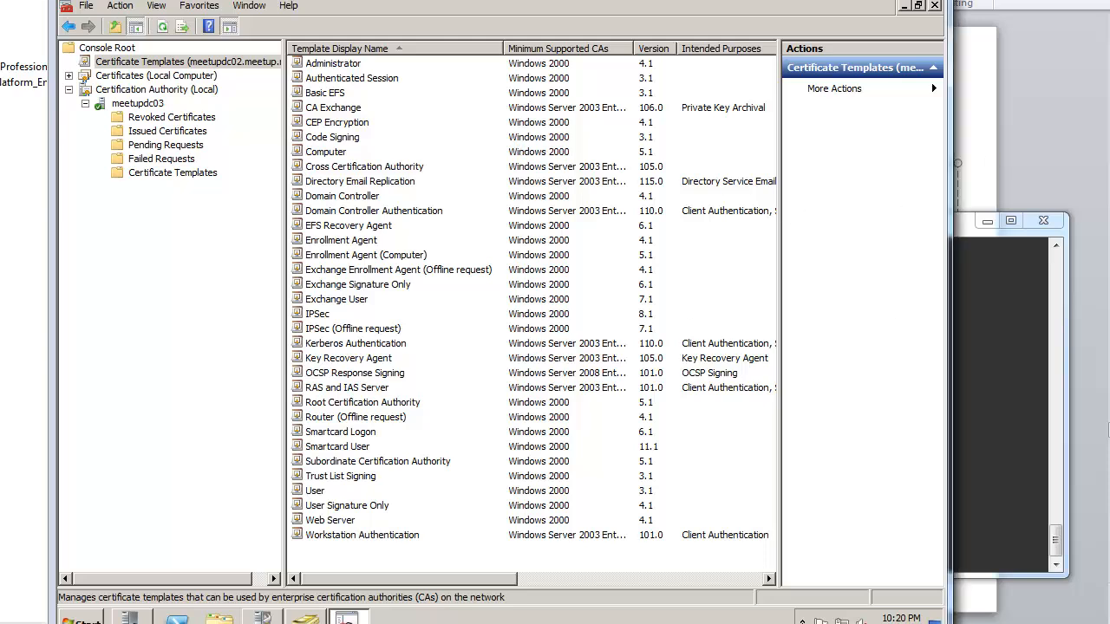
left_click(369, 331)
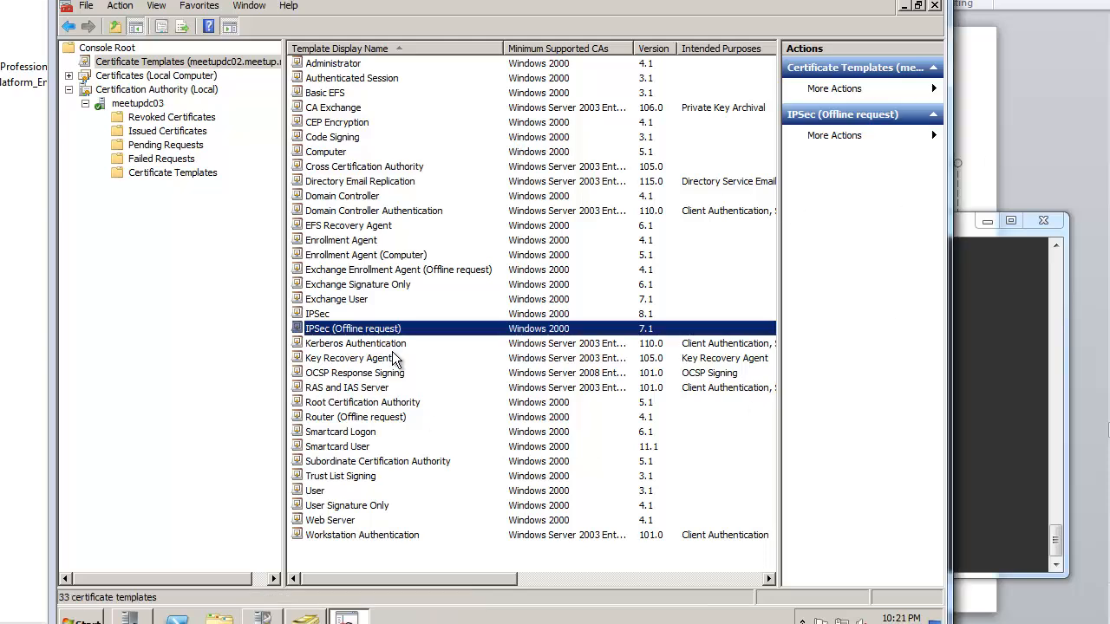
Step: Duplicate IPSec (Offline request) for Windows Server 2008 Enterprise and name it MeetupIPsec
right_click(423, 330)
left_click(468, 338)
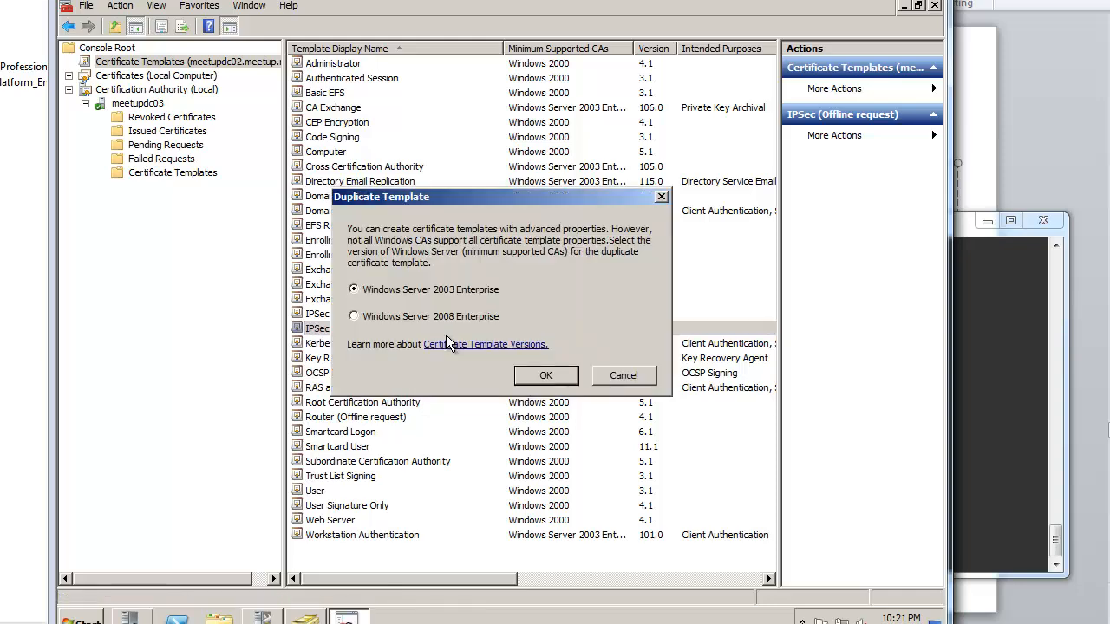
left_click(450, 318)
left_click(542, 375)
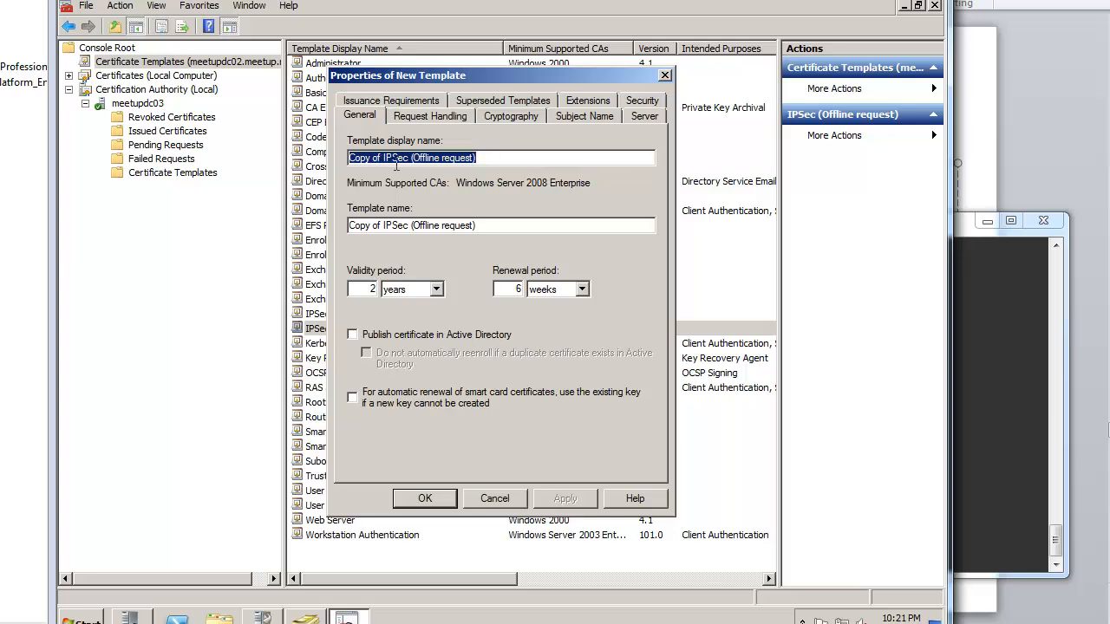
left_click_drag(385, 157, 332, 147)
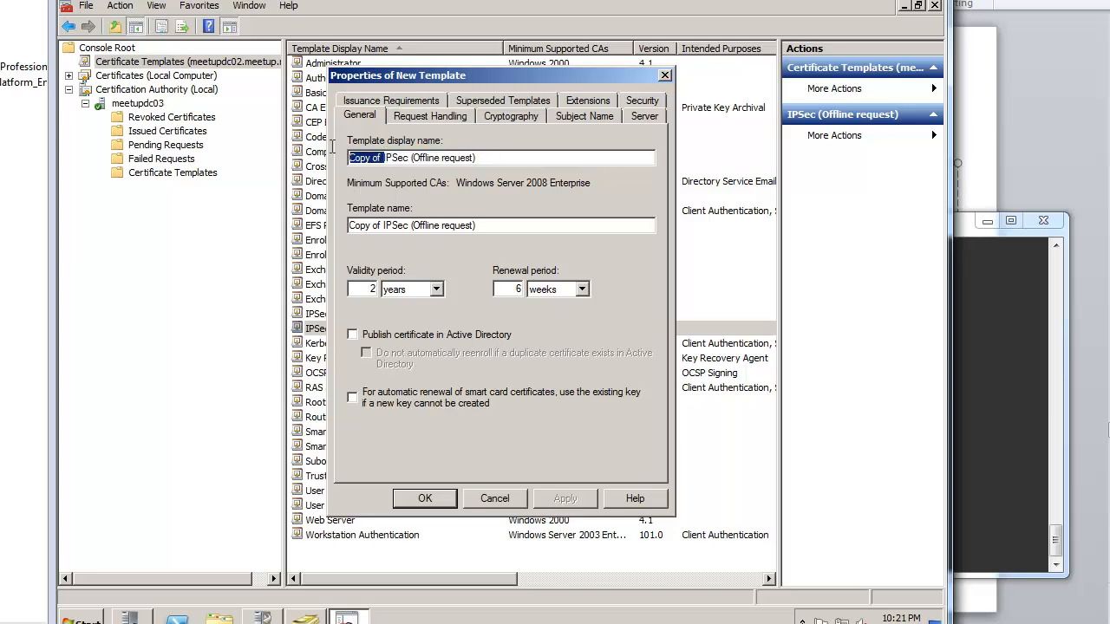
key("Delete")
key("Delete")
key("Delete")
key("Delete")
key("Delete")
key("Delete")
key("Delete")
key("Delete")
key("Delete")
key("Delete")
key("Delete")
key("Delete")
key("Delete")
key("Delete")
key("Delete")
key("Delete")
key("Delete")
key("Delete")
key("Delete")
key("Delete")
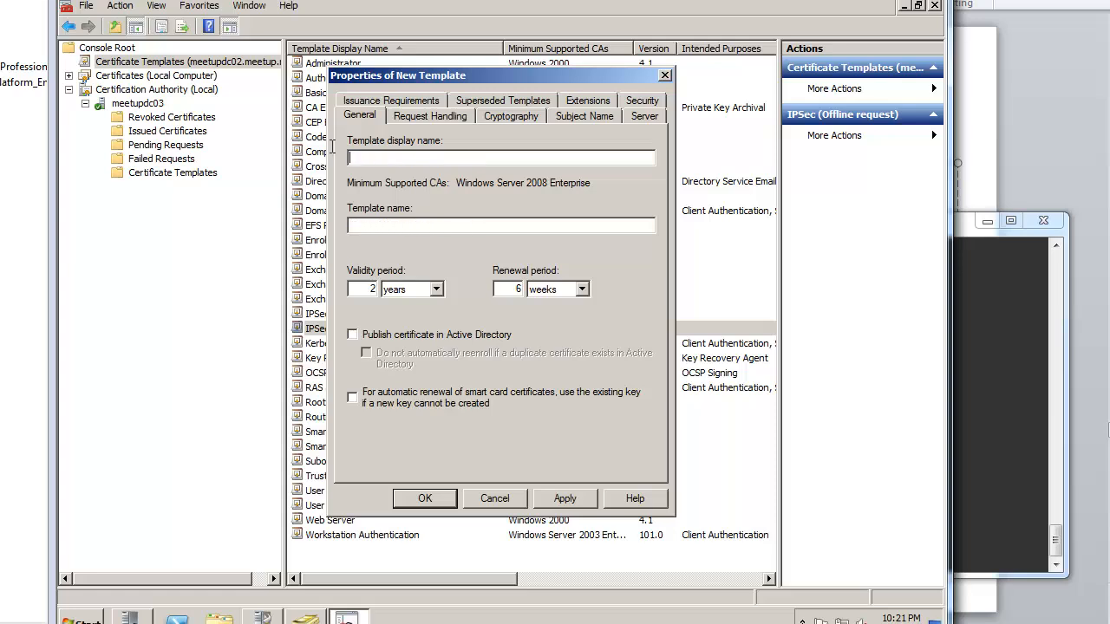
type("MeetupIPsec")
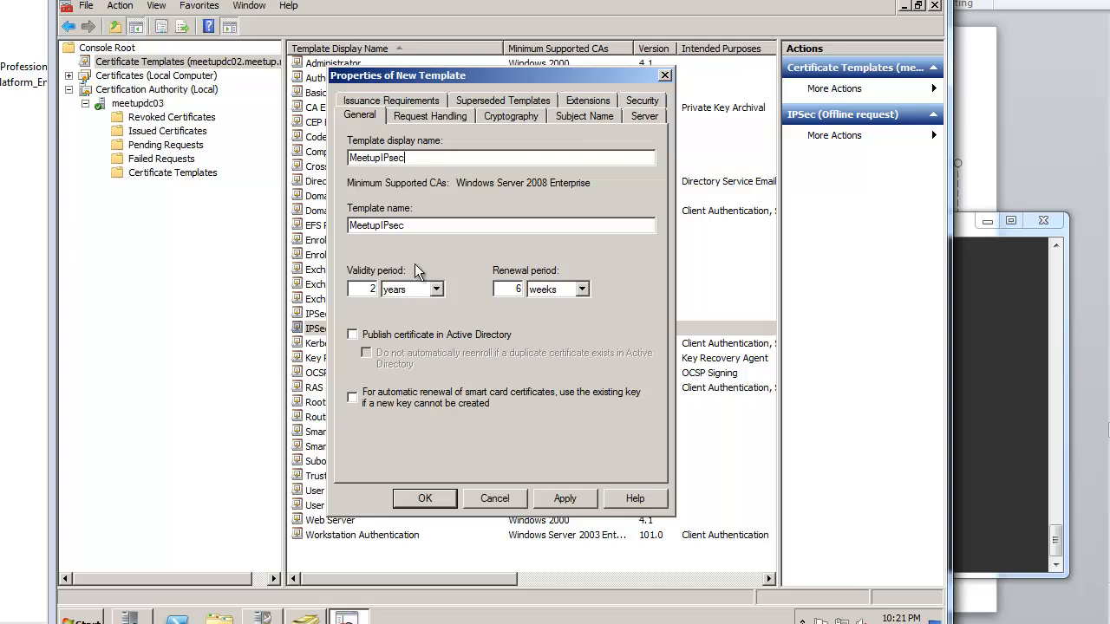
Step: Review the template's tabs, grant ndesadmin Read and Enroll, and save the template
left_click(405, 112)
left_click(495, 117)
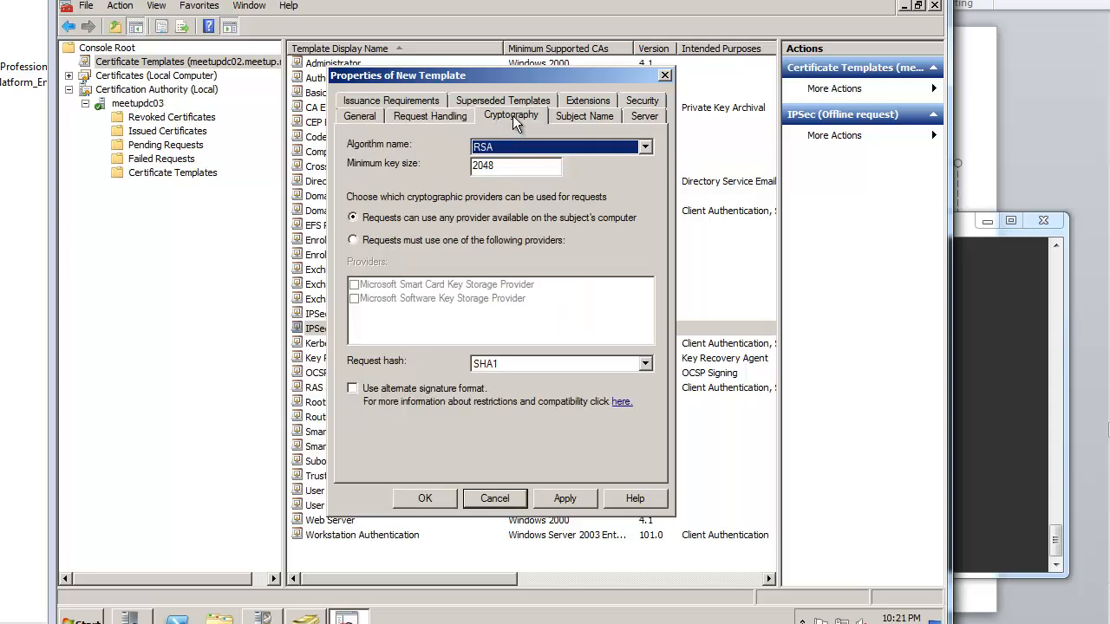
left_click(588, 118)
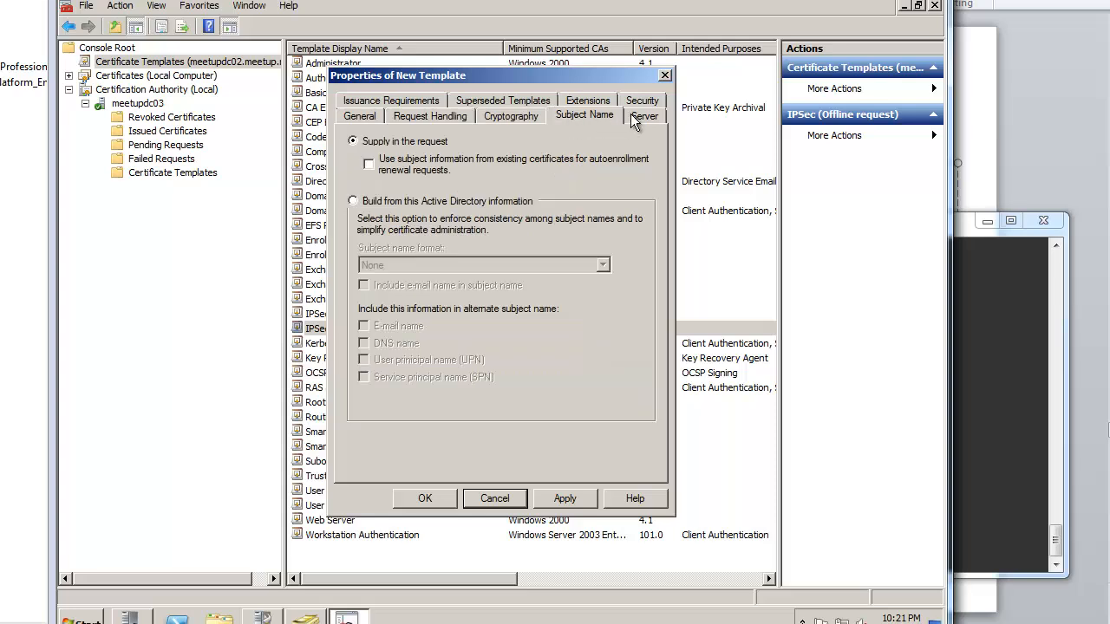
left_click(642, 116)
left_click(642, 101)
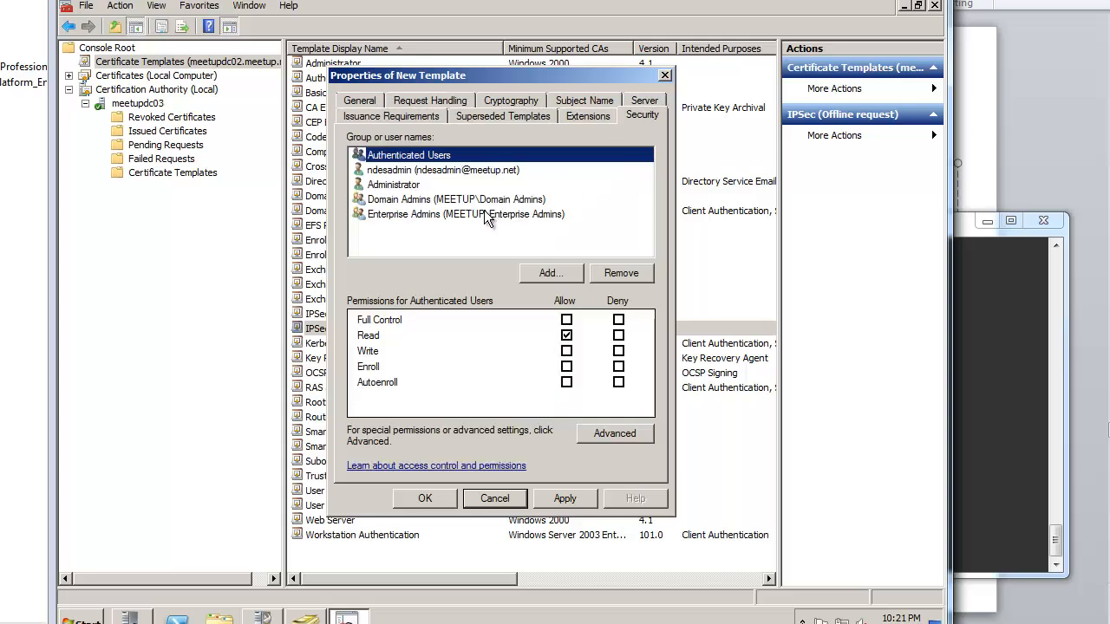
left_click(462, 172)
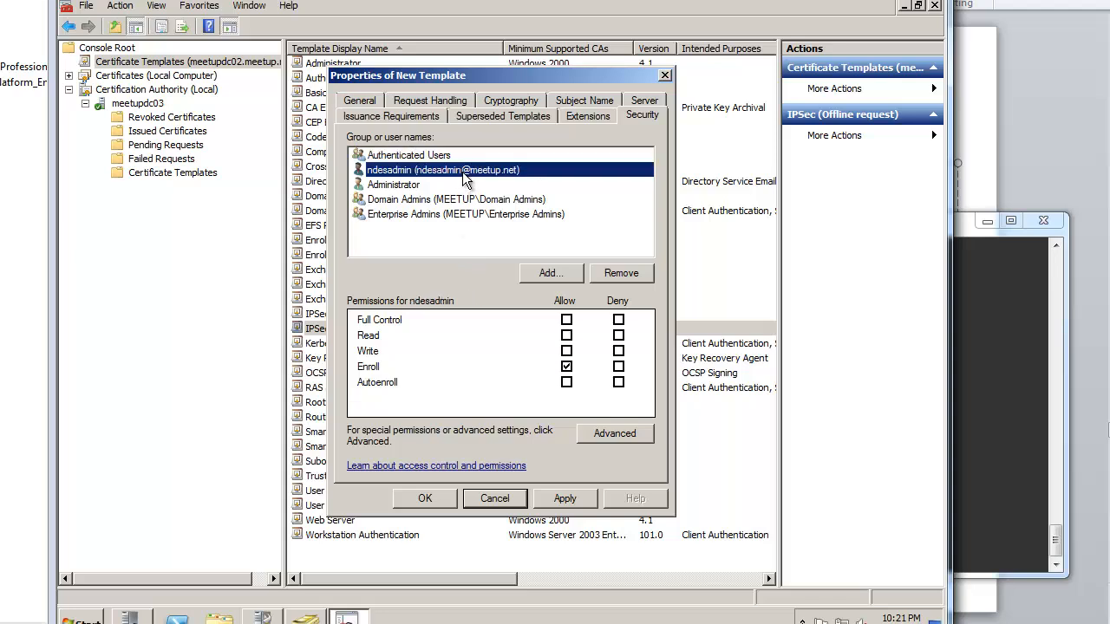
left_click(566, 335)
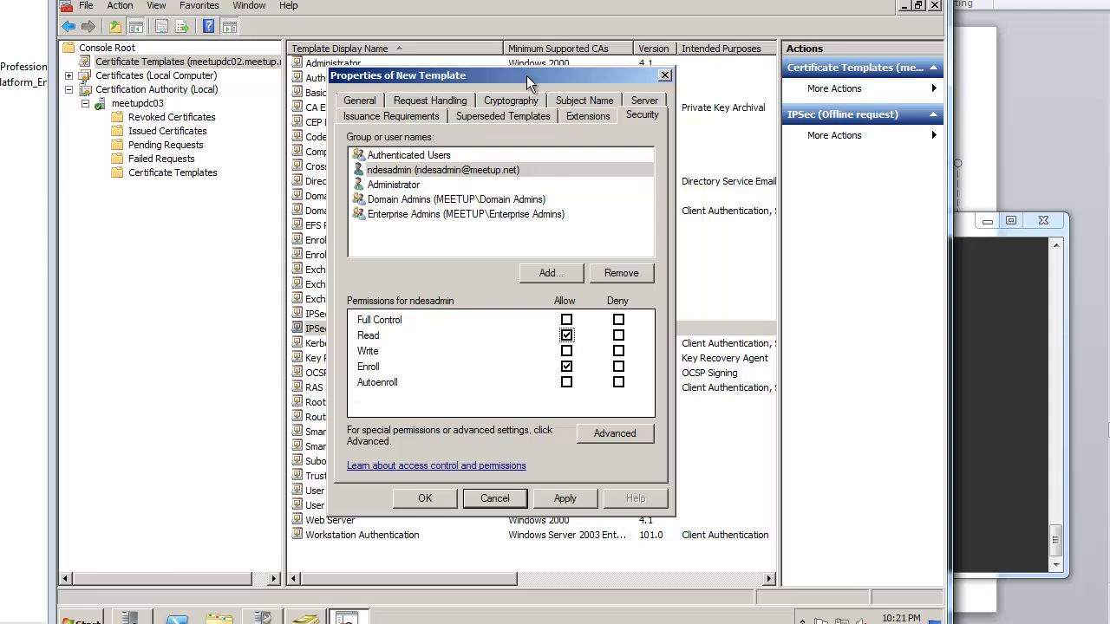
left_click_drag(526, 76, 642, 86)
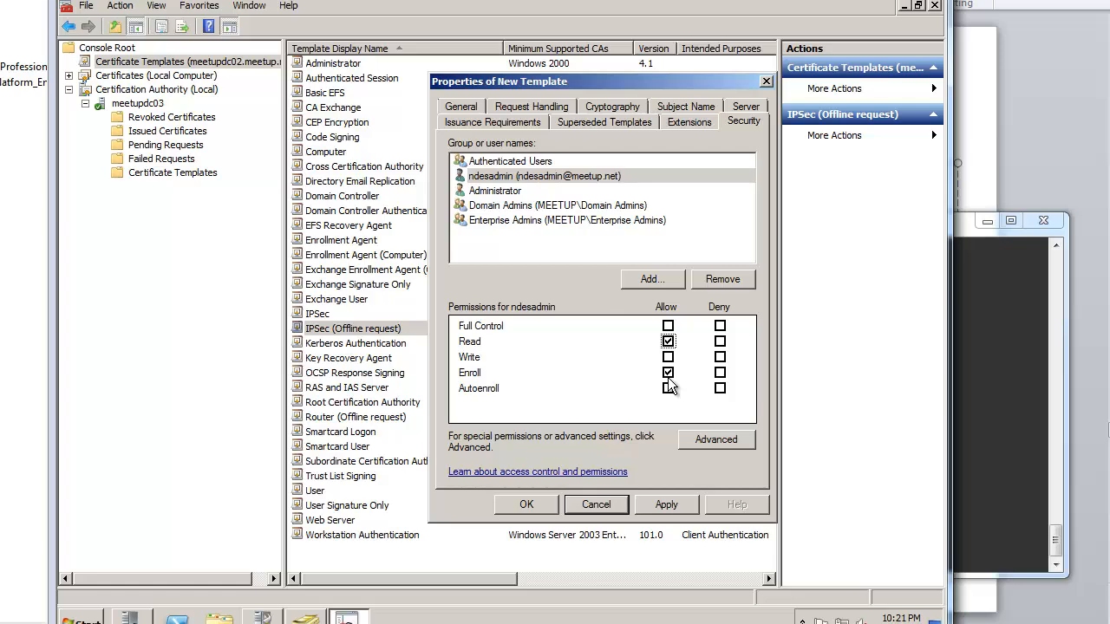
left_click(647, 507)
left_click(529, 506)
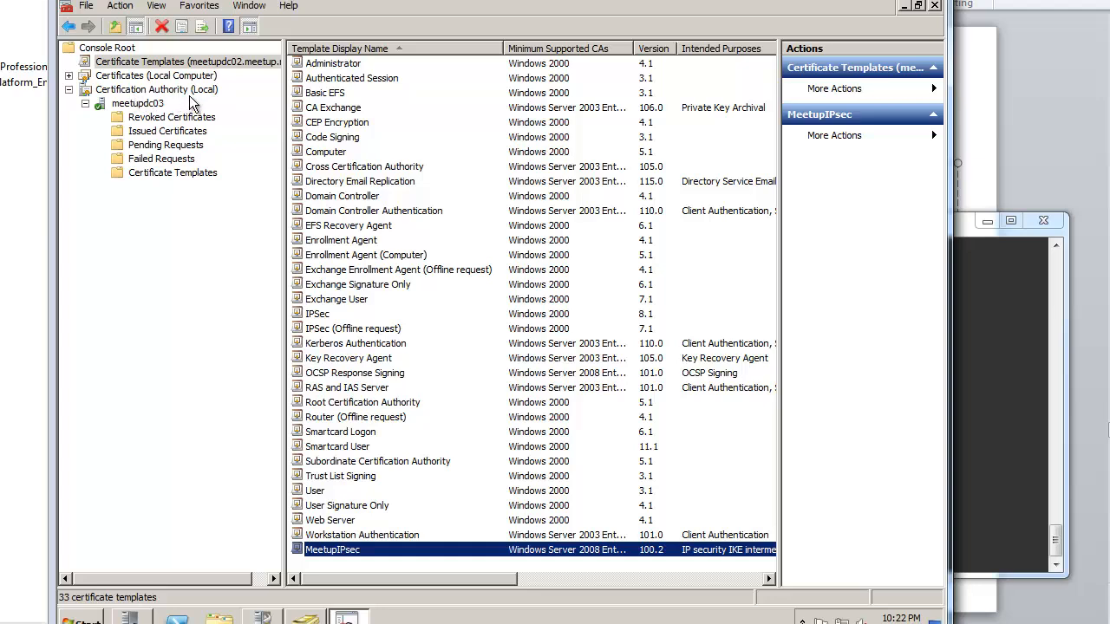
Step: Add MeetupIPsec as a Certificate Template to Issue on meetupdc03, then switch to the SCEP whitepaper
left_click(190, 173)
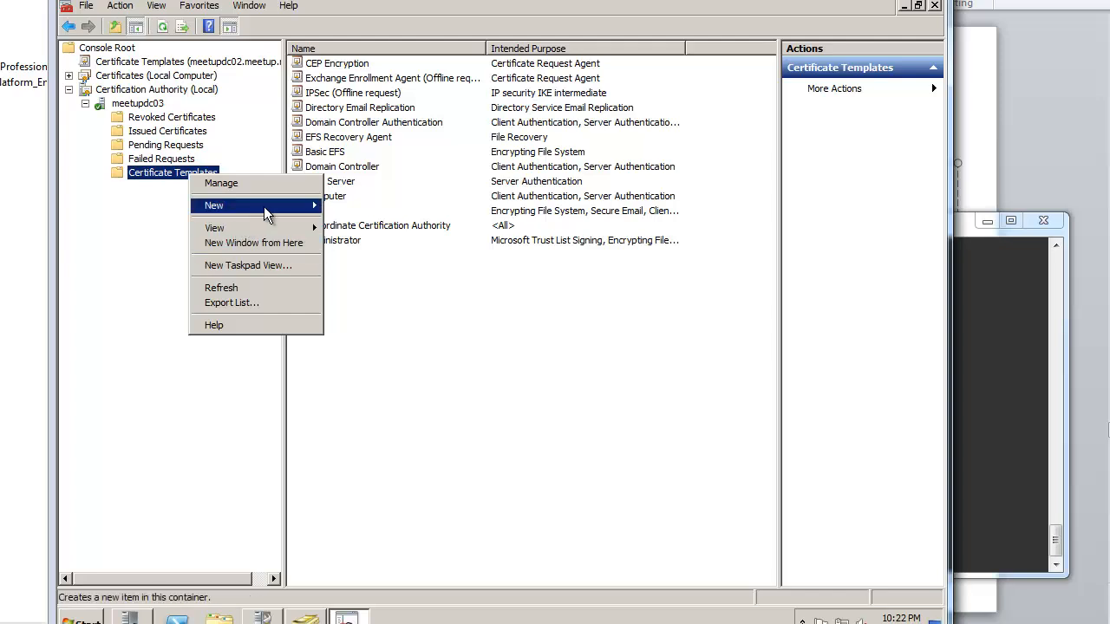
mouse_move(264, 208)
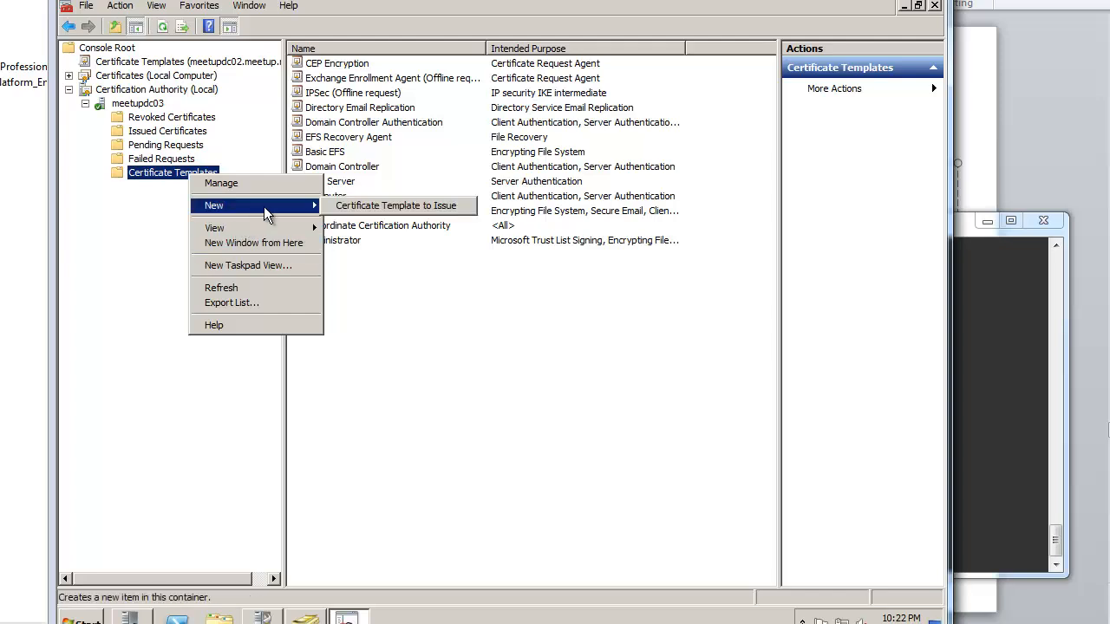
left_click(336, 208)
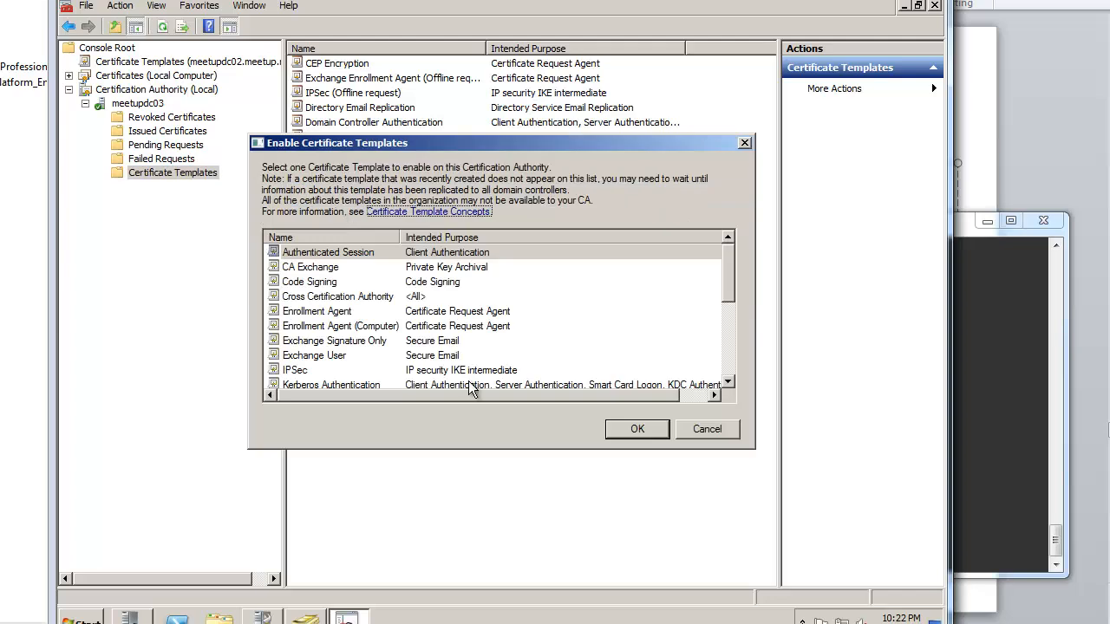
left_click(500, 355)
key("m")
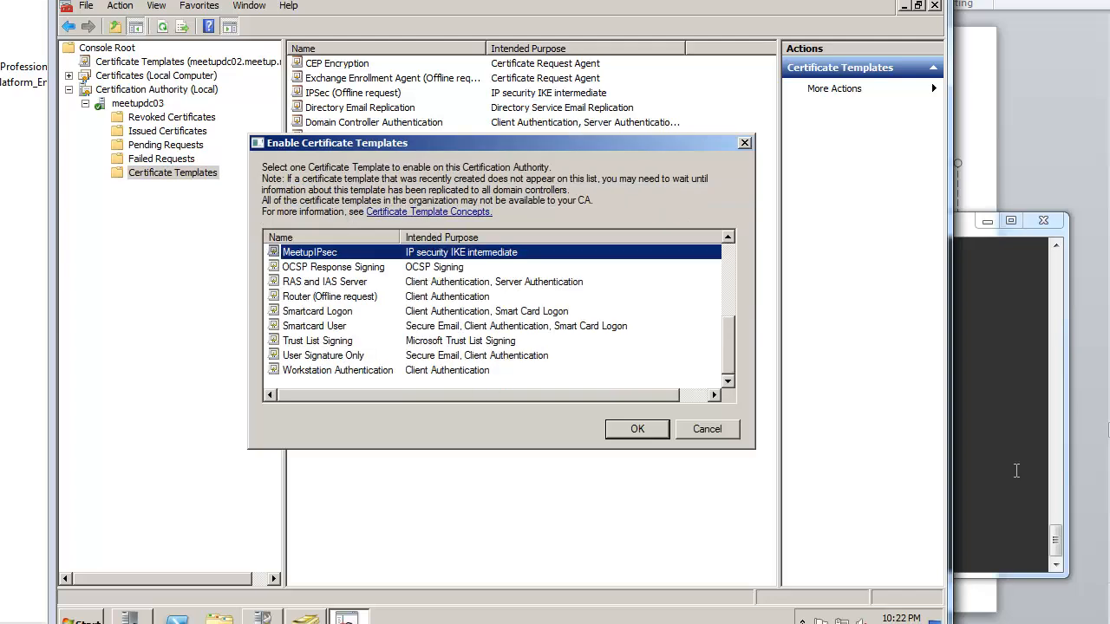
left_click(645, 429)
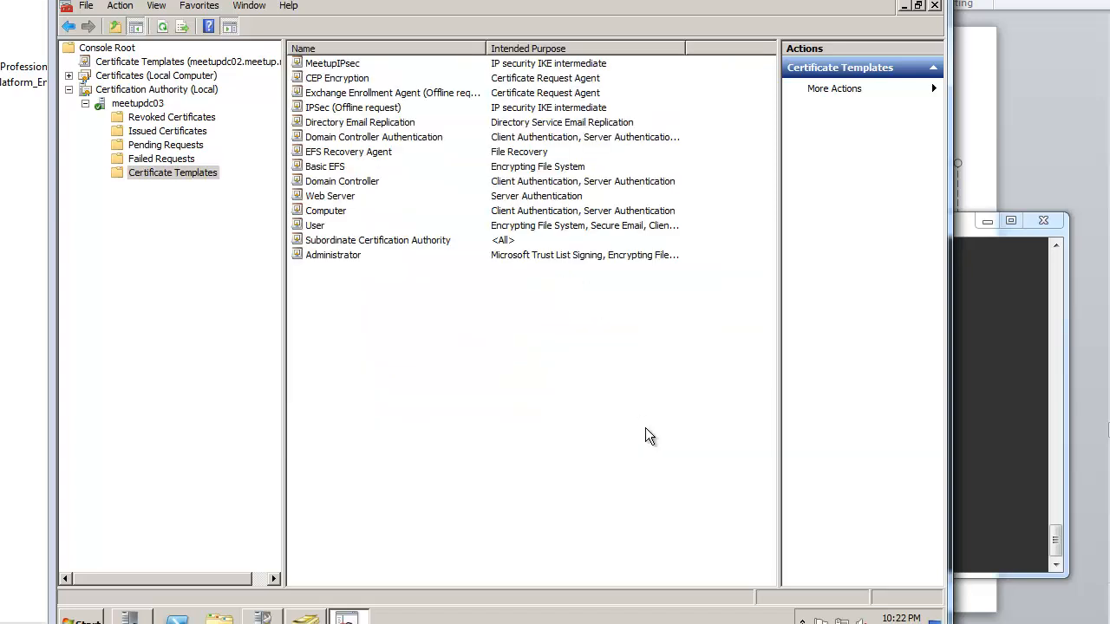
left_click(345, 63)
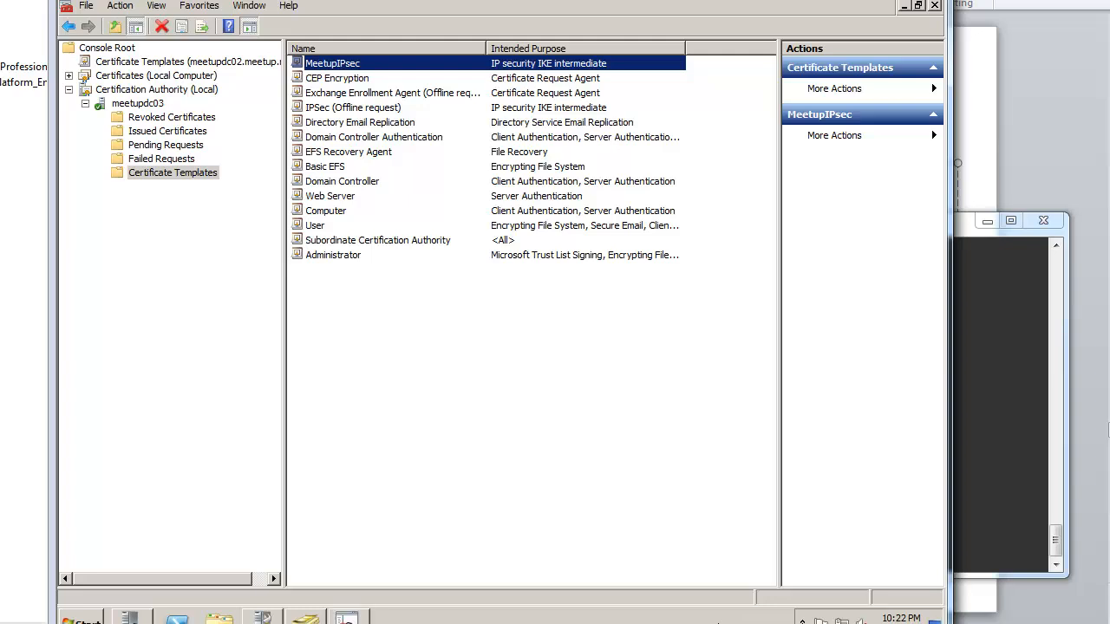
left_click(717, 622)
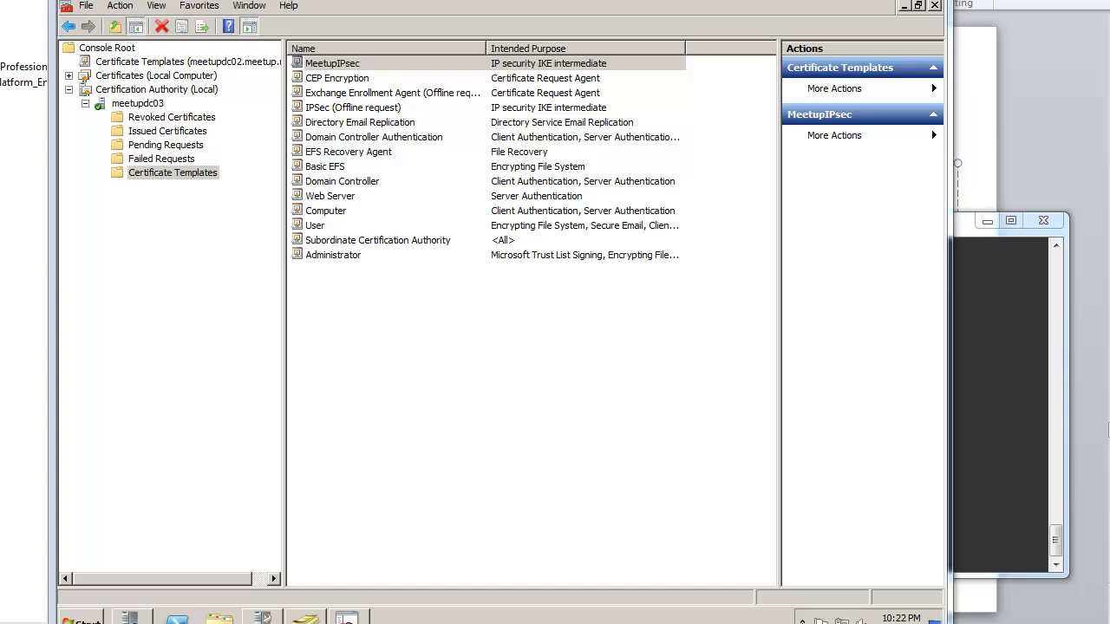
left_click_drag(1109, 109, 804, 19)
Step: In the NDES guide, highlight the configuration heading, the registry settings sentence and the MSCEP key path
scroll(744, 499, "up", 10)
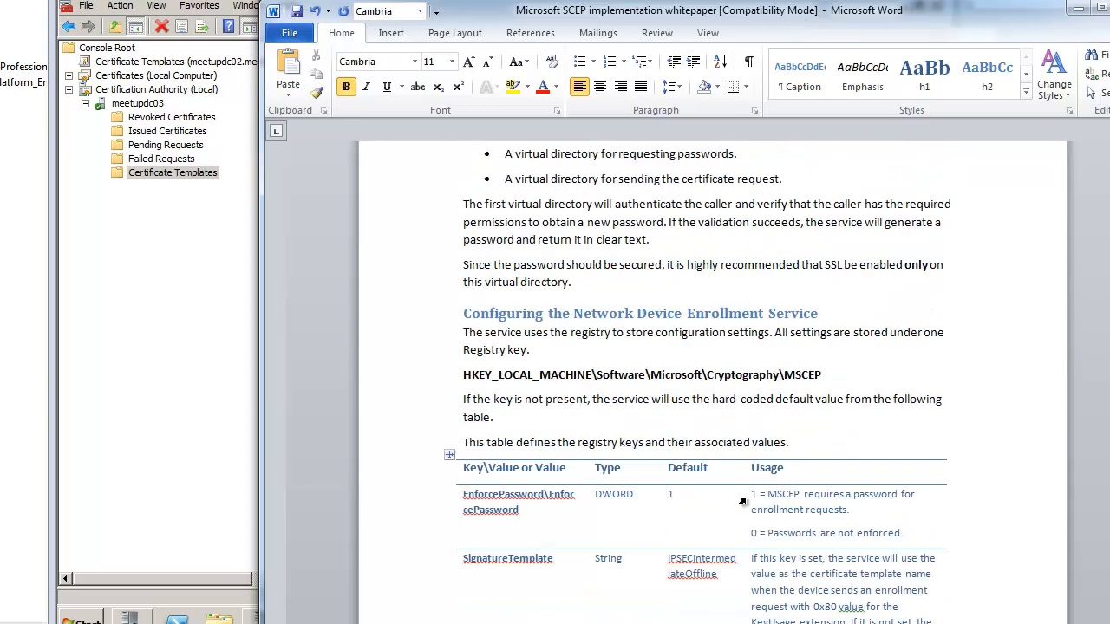
scroll(742, 501, "up", 6)
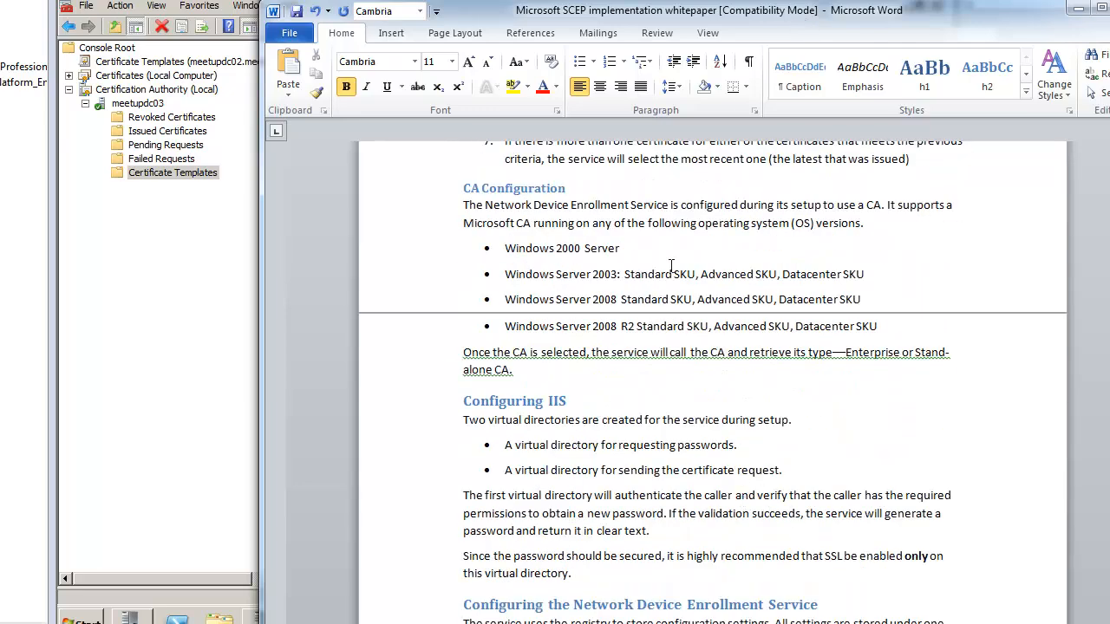
left_click_drag(646, 16, 411, 0)
scroll(485, 337, "up", 6)
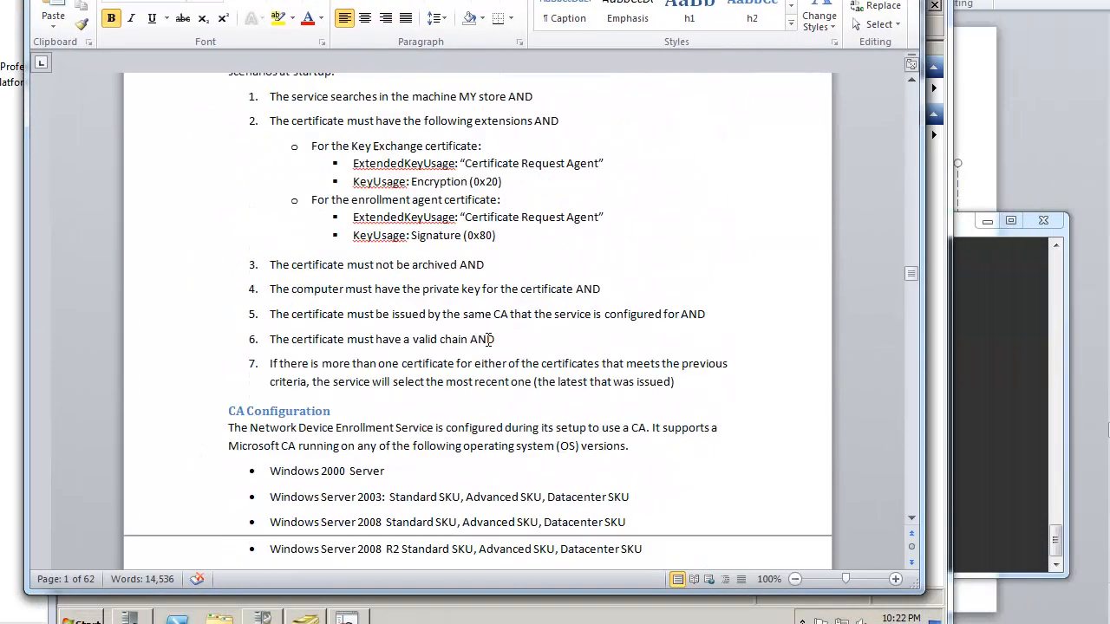
scroll(490, 339, "up", 5)
scroll(488, 339, "up", 20)
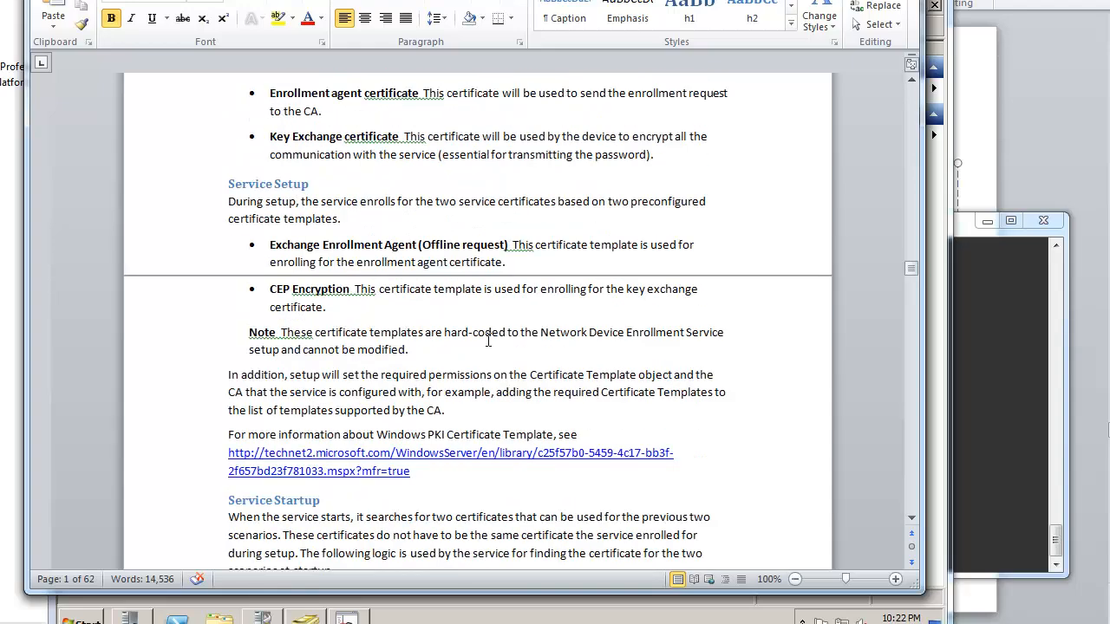
scroll(488, 339, "up", 10)
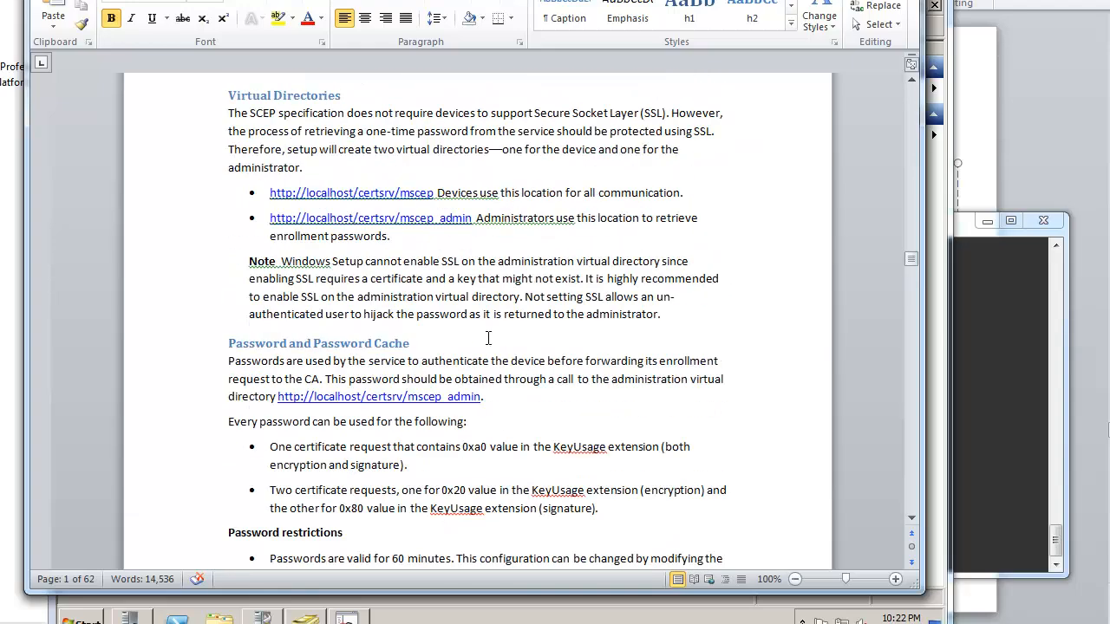
scroll(488, 339, "up", 20)
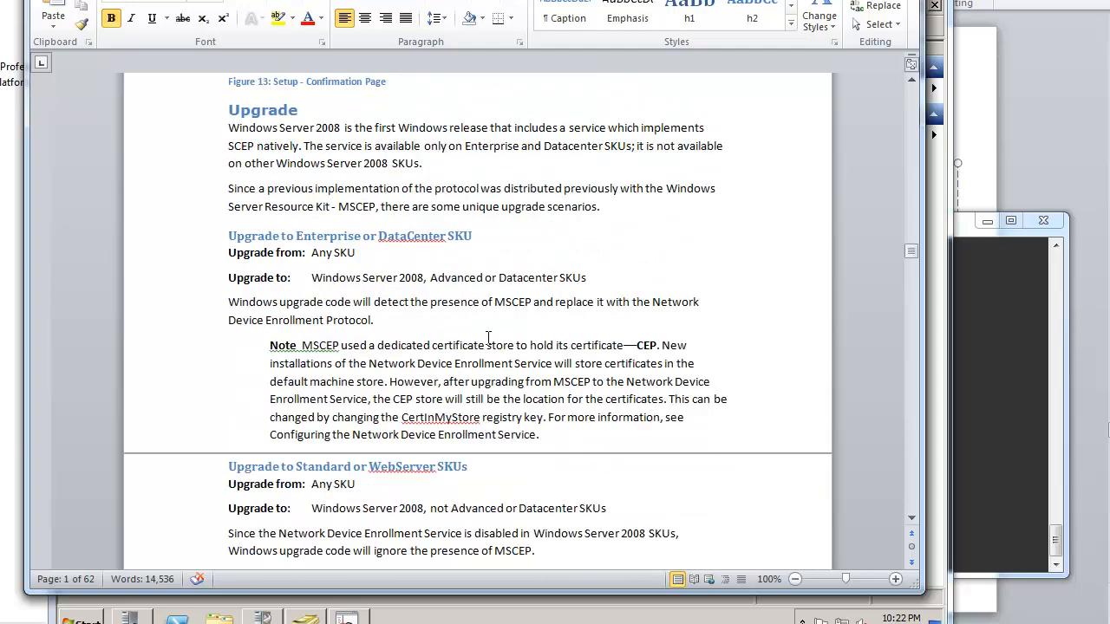
scroll(488, 339, "down", 20)
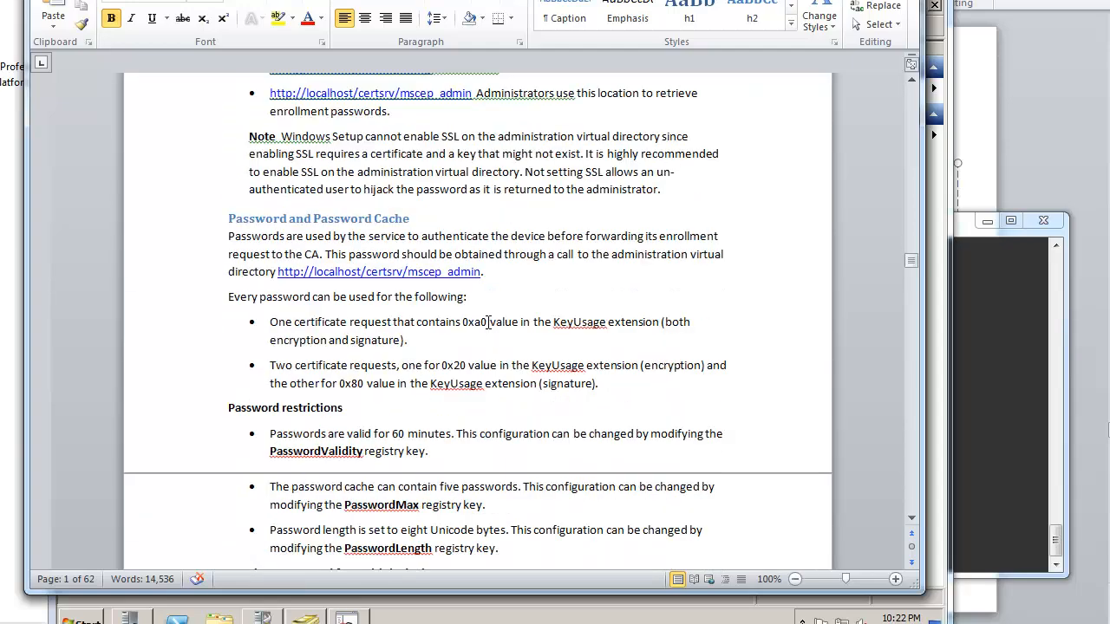
scroll(489, 320, "down", 5)
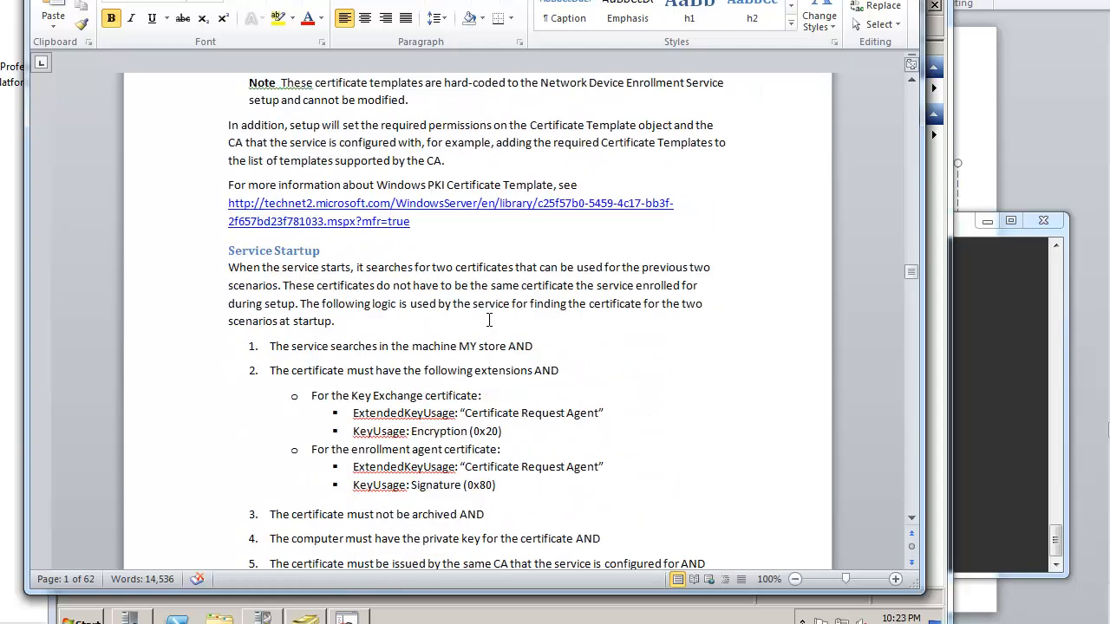
scroll(470, 446, "down", 15)
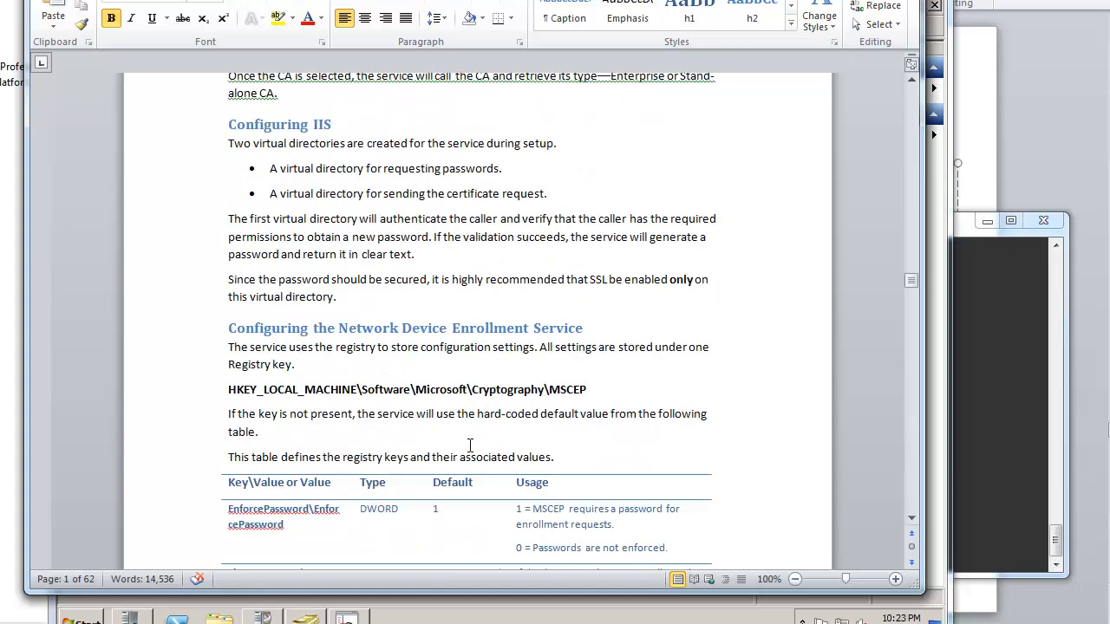
left_click_drag(335, 332, 583, 333)
left_click_drag(229, 348, 327, 364)
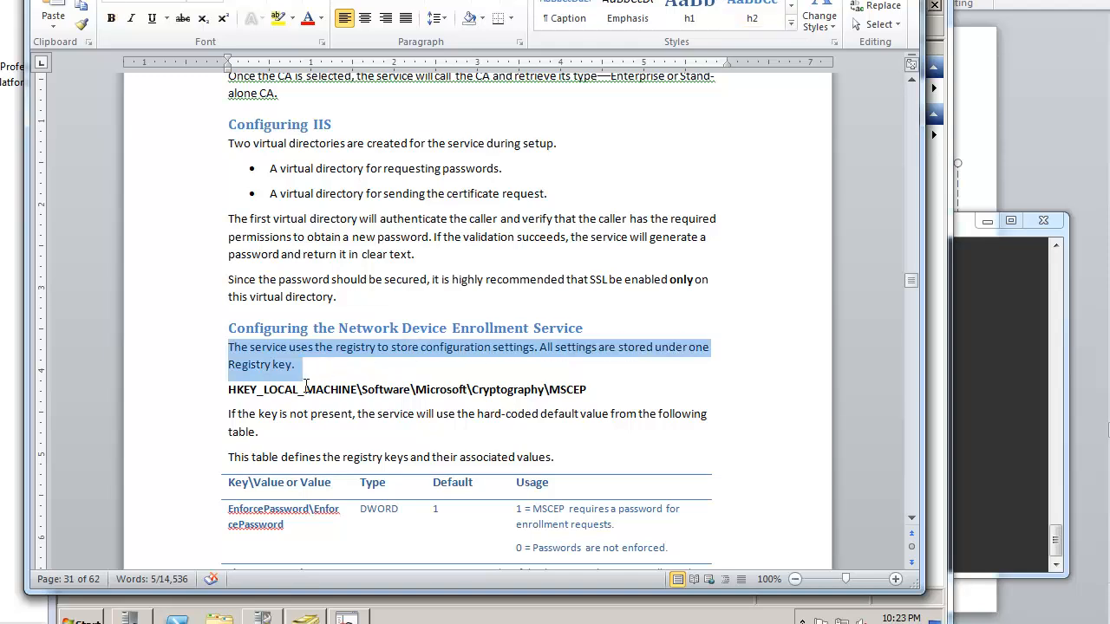
left_click_drag(238, 389, 589, 414)
scroll(593, 433, "down", 2)
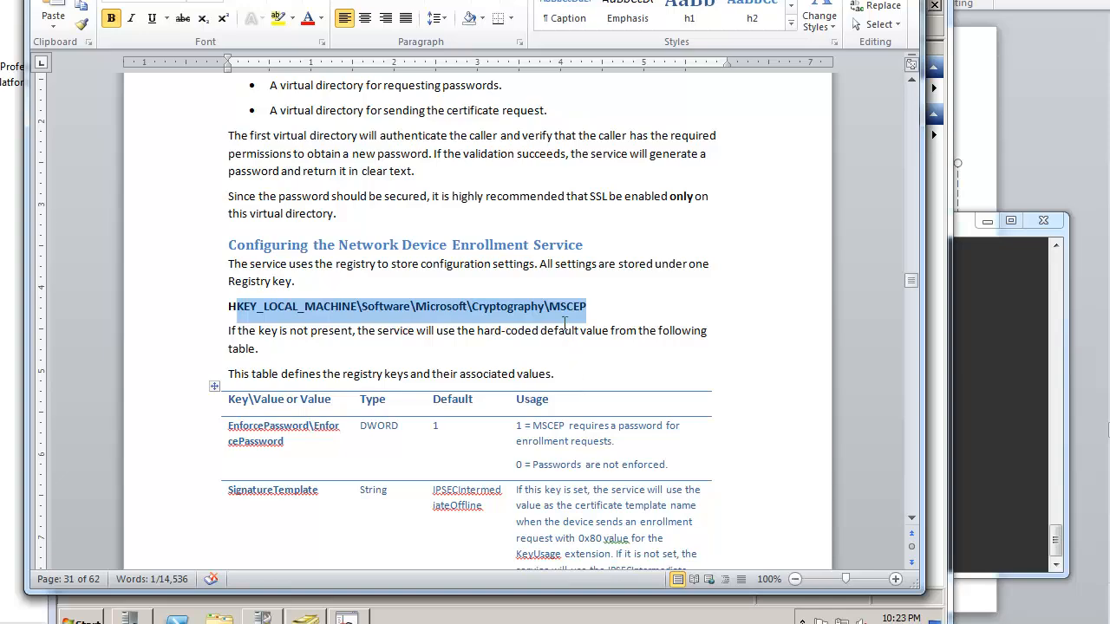
left_click(565, 309)
left_click(452, 359)
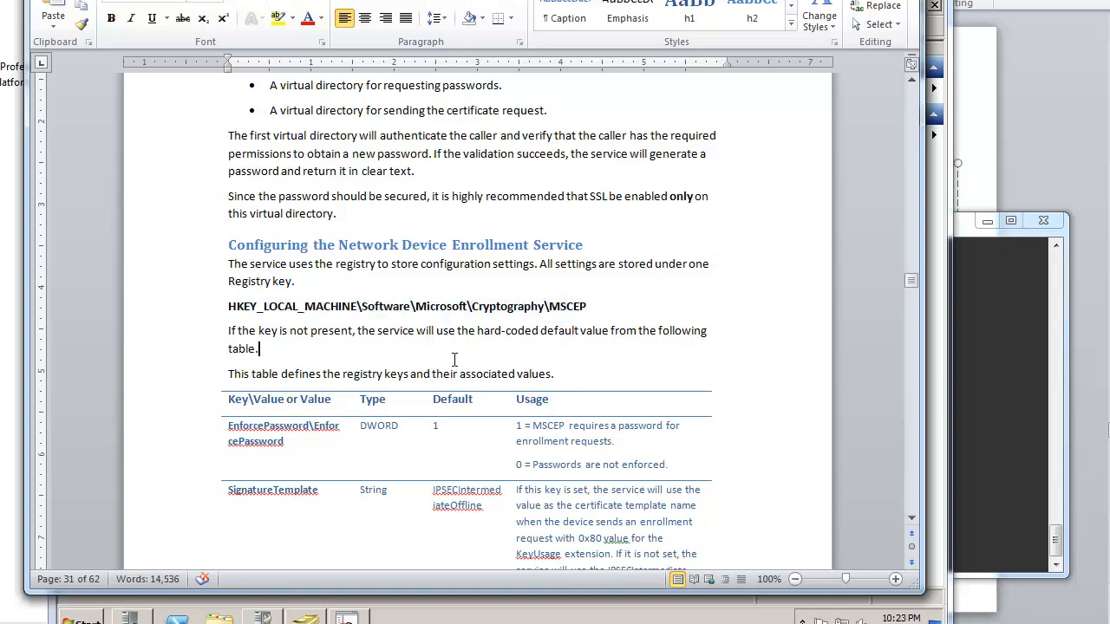
Step: In Configuring Templates for Device Enrollment, highlight the default IPSec (Offline Request) template and the MSCEP path
scroll(454, 358, "down", 20)
scroll(454, 359, "down", 20)
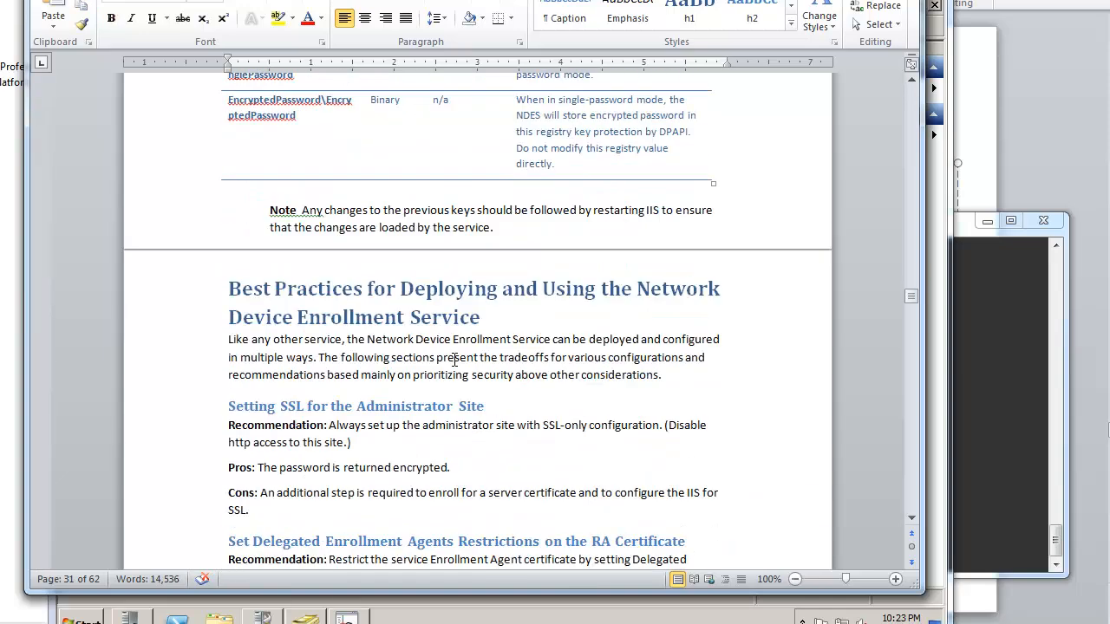
scroll(454, 359, "down", 10)
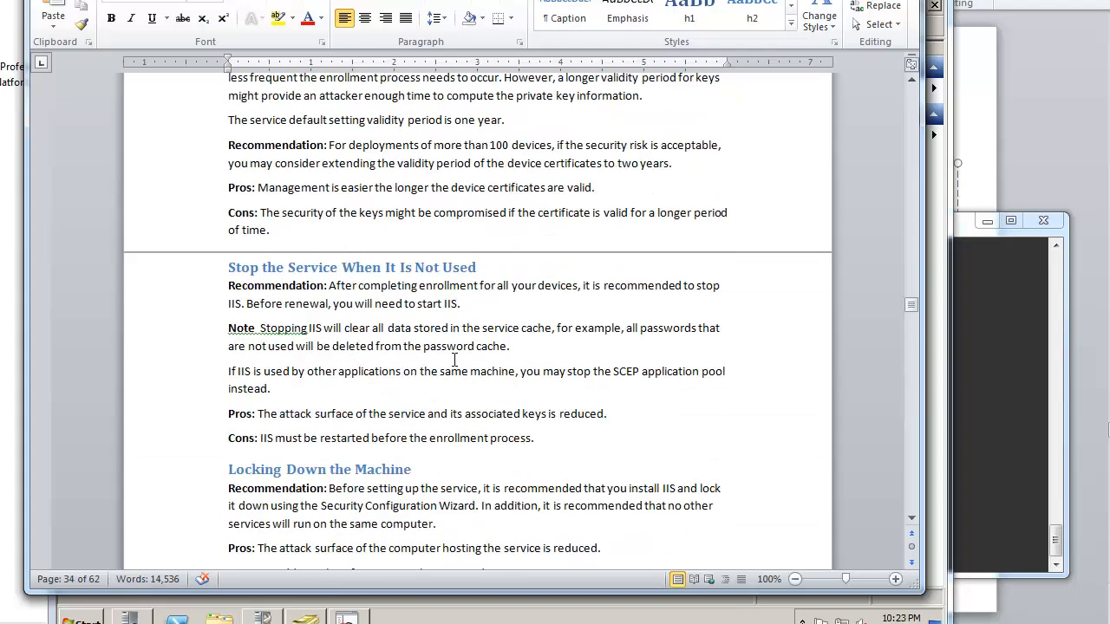
scroll(454, 359, "down", 20)
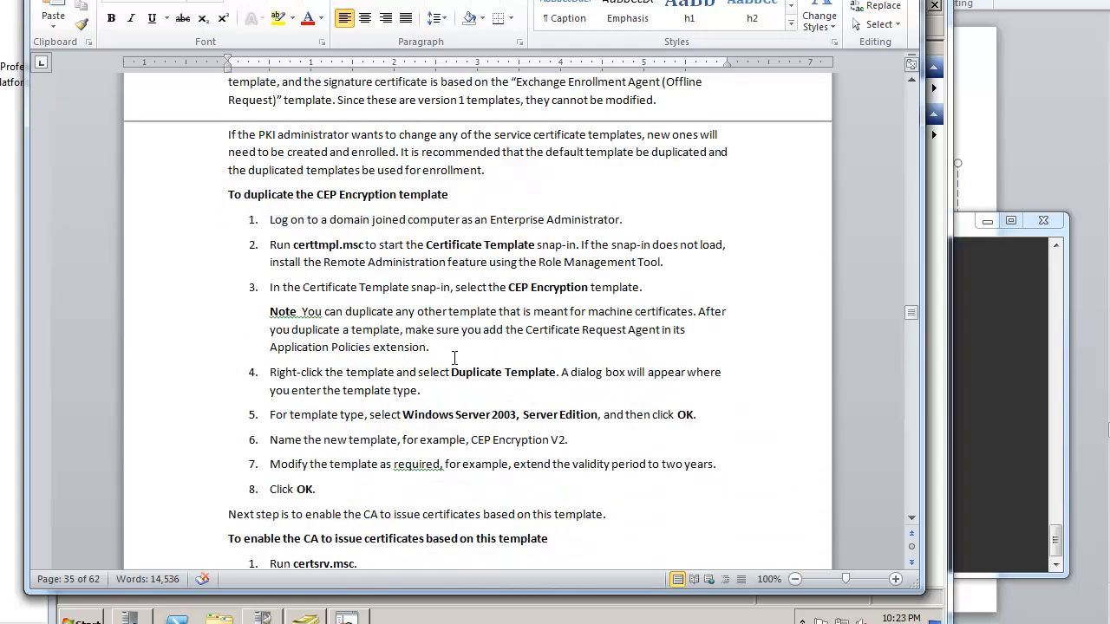
scroll(454, 356, "down", 15)
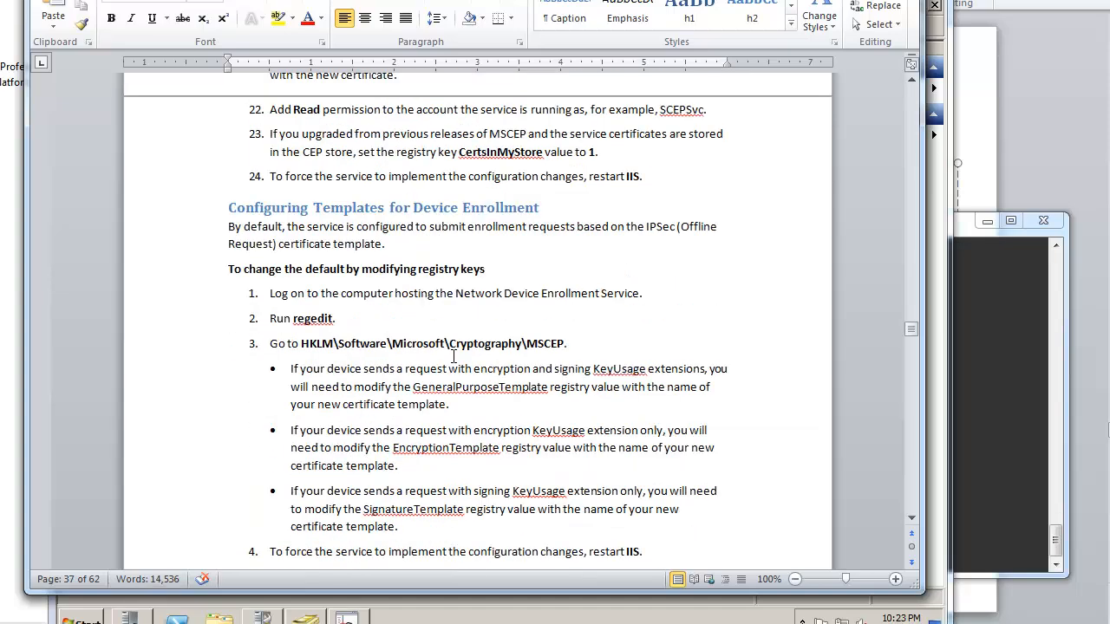
scroll(454, 356, "down", 2)
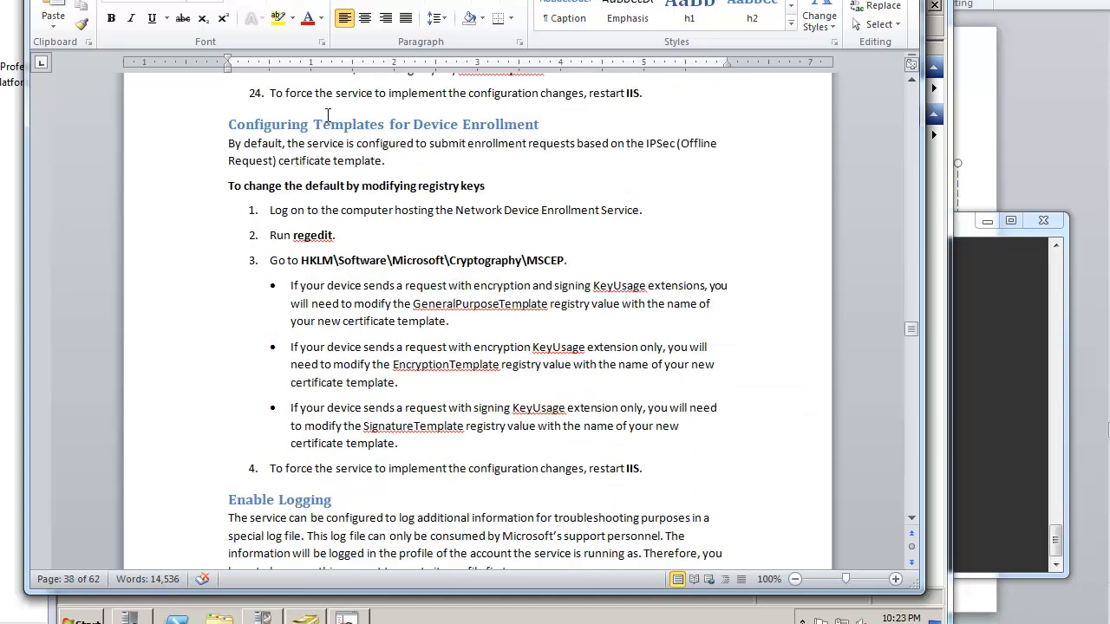
left_click_drag(313, 123, 465, 132)
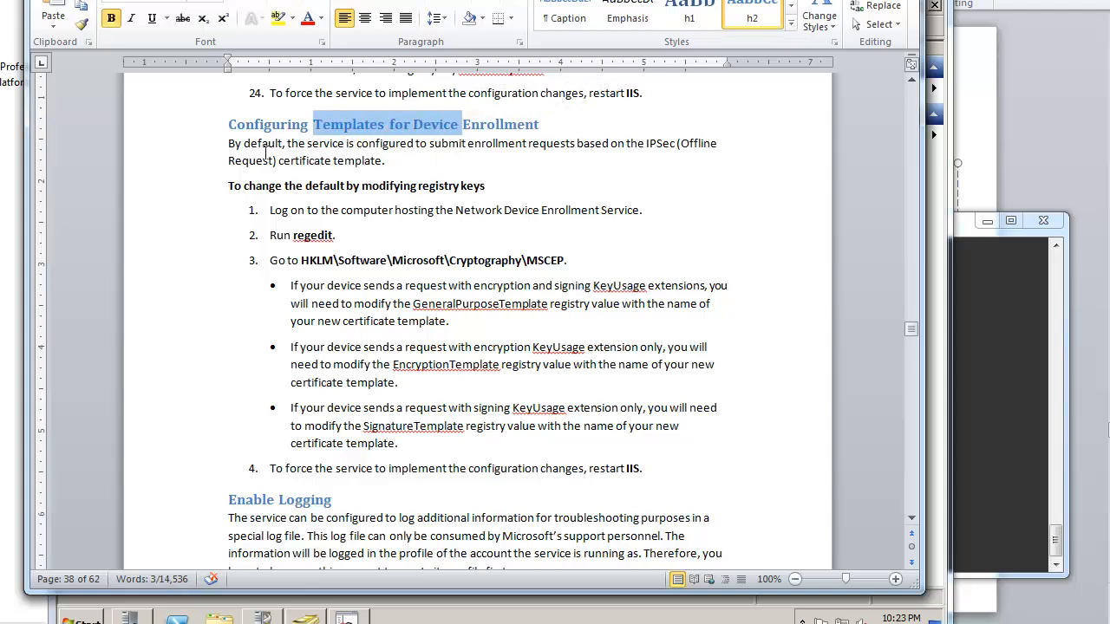
left_click_drag(244, 143, 324, 146)
left_click_drag(648, 144, 281, 162)
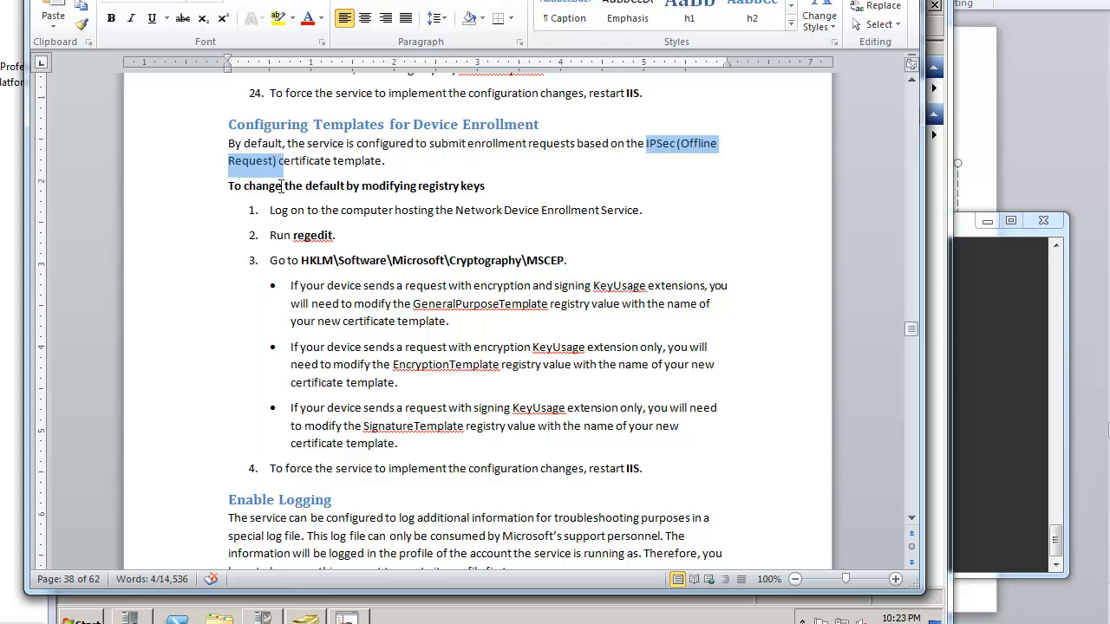
left_click(437, 320)
left_click_drag(301, 260, 540, 268)
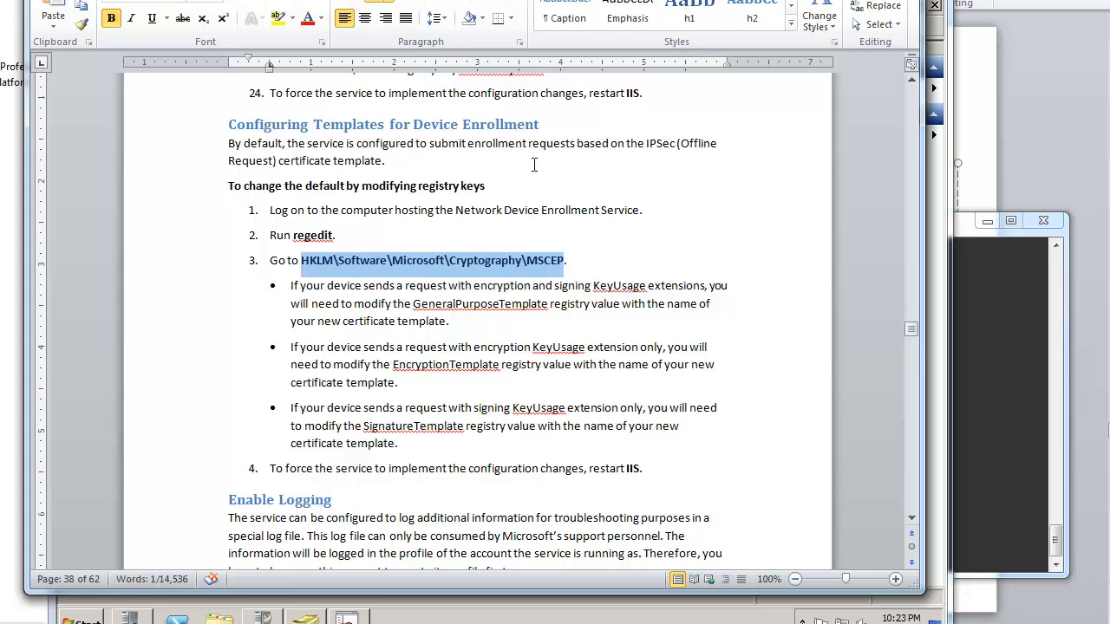
left_click_drag(436, 304, 537, 303)
left_click_drag(415, 365, 488, 365)
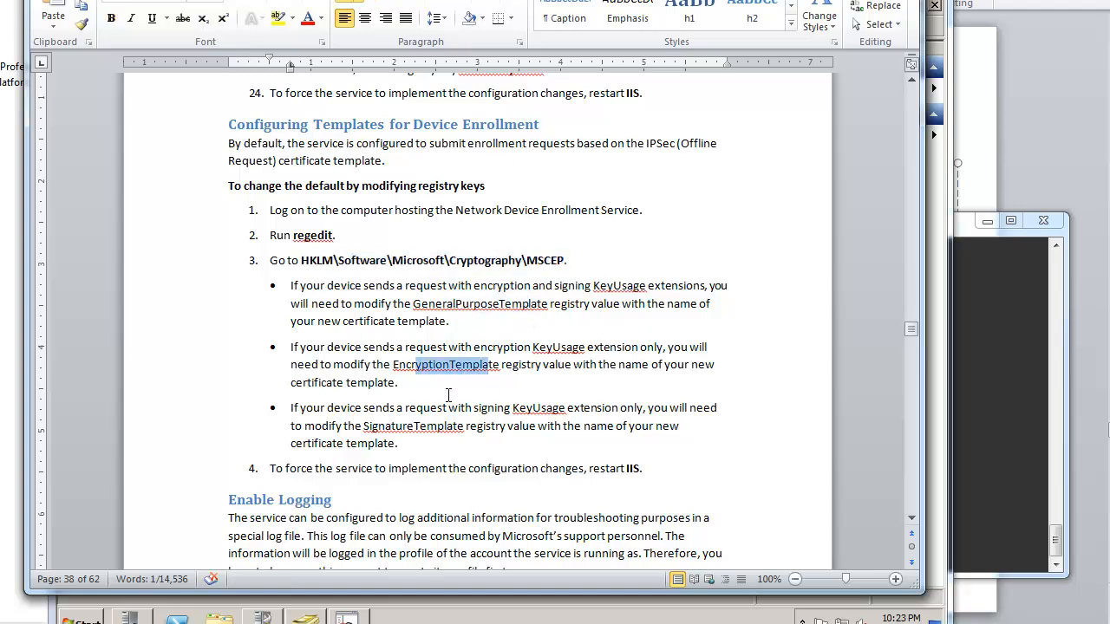
left_click_drag(385, 425, 461, 427)
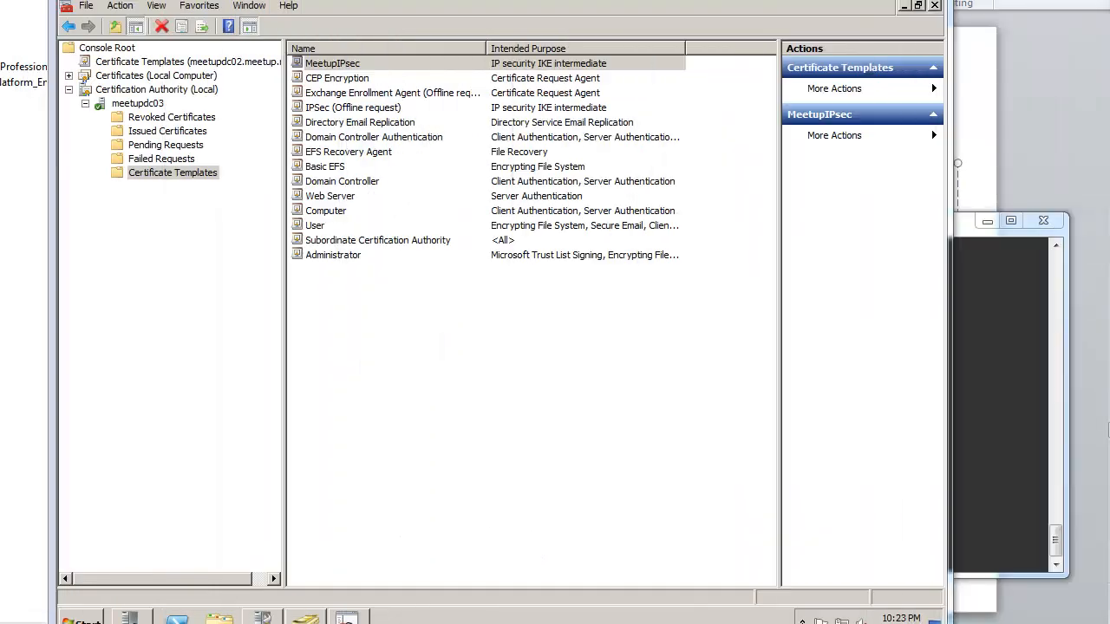
Step: Launch regedit and navigate to HKLM\SOFTWARE\Microsoft\Cryptography\MSCEP
left_click(69, 617)
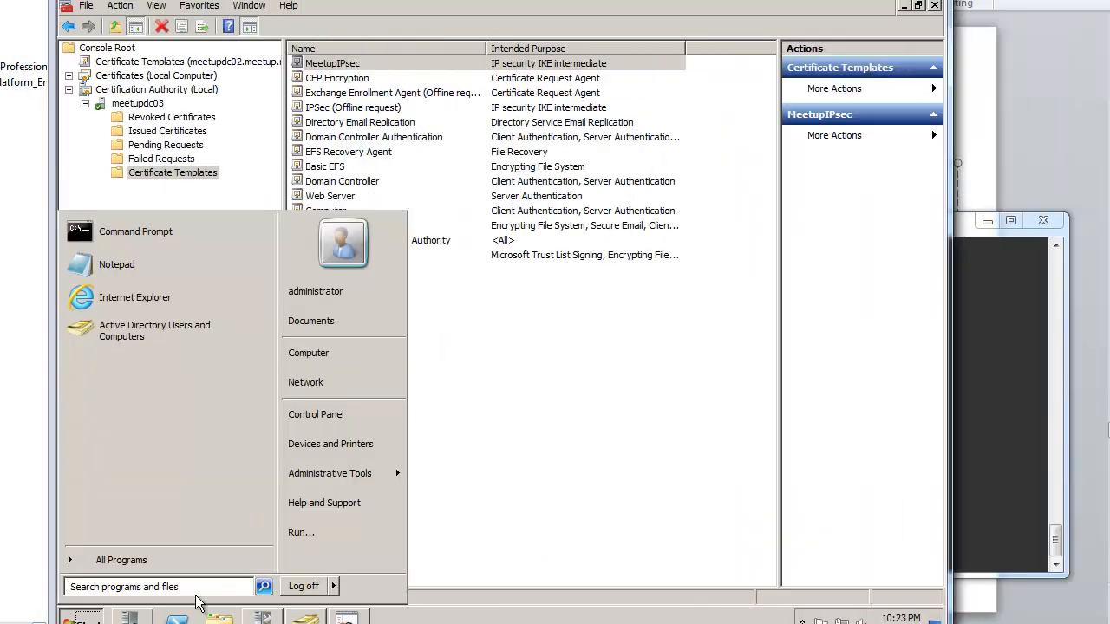
left_click(319, 532)
type("regedit")
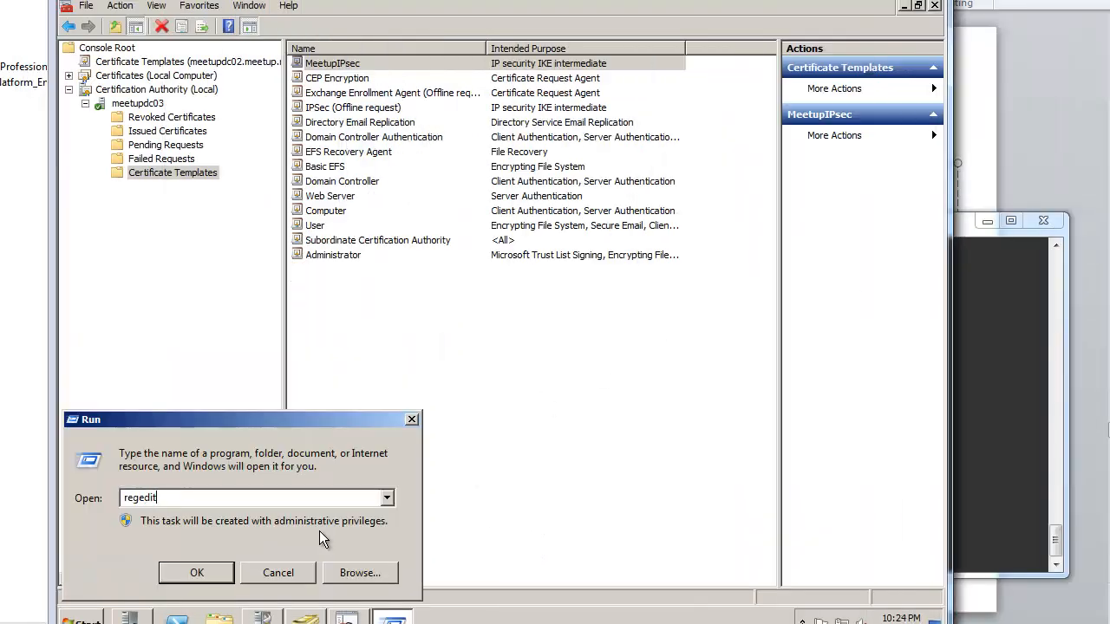
key("Return")
double_click(189, 83)
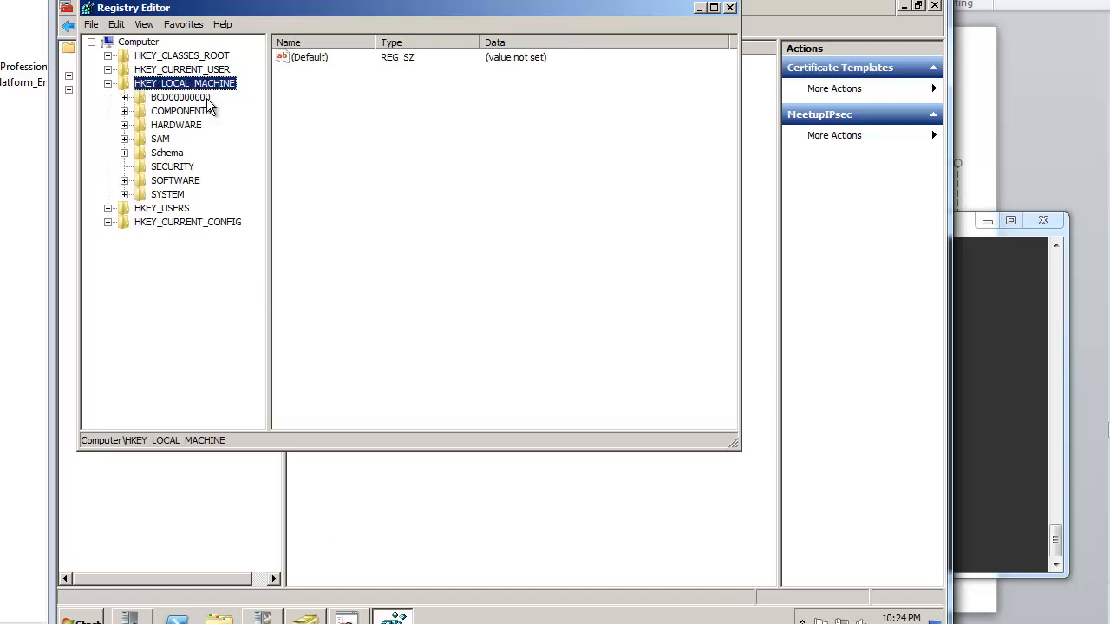
double_click(186, 182)
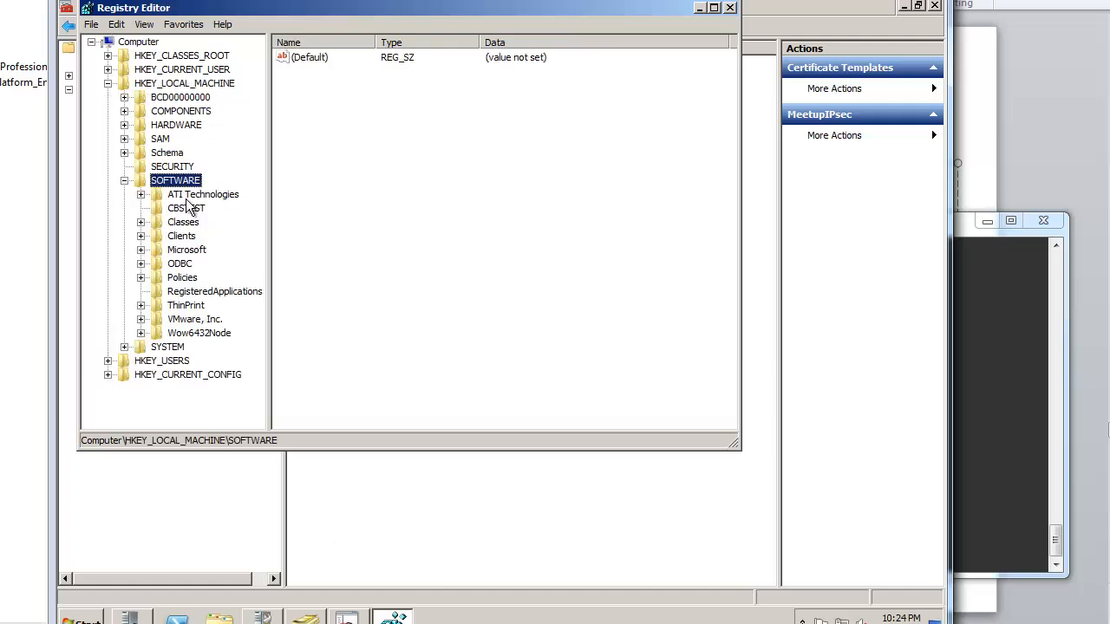
double_click(186, 264)
double_click(185, 263)
double_click(185, 250)
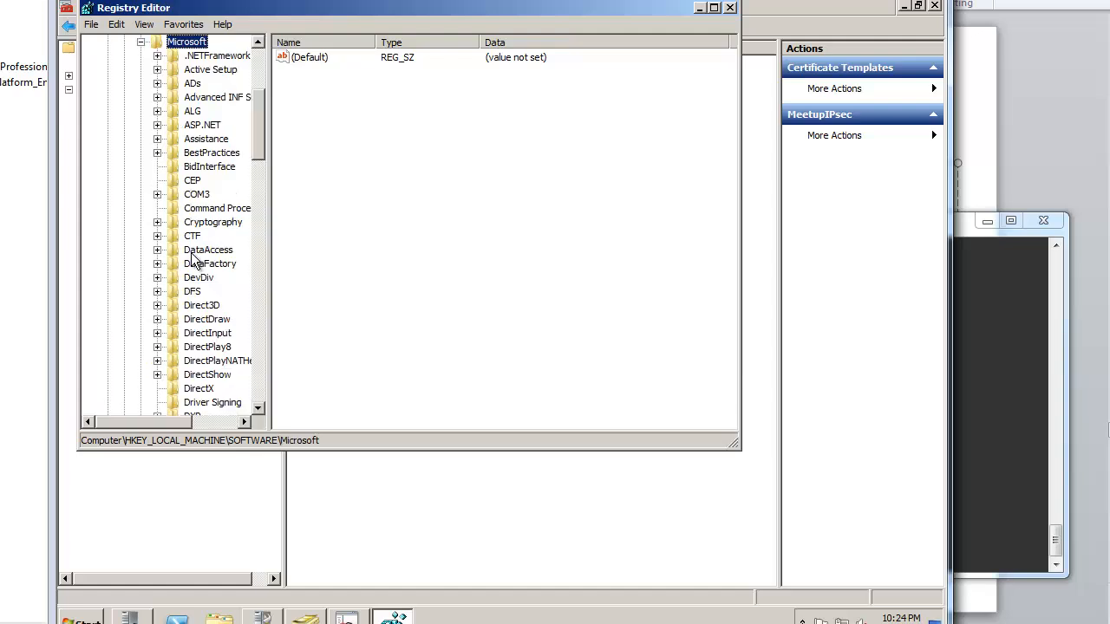
double_click(213, 222)
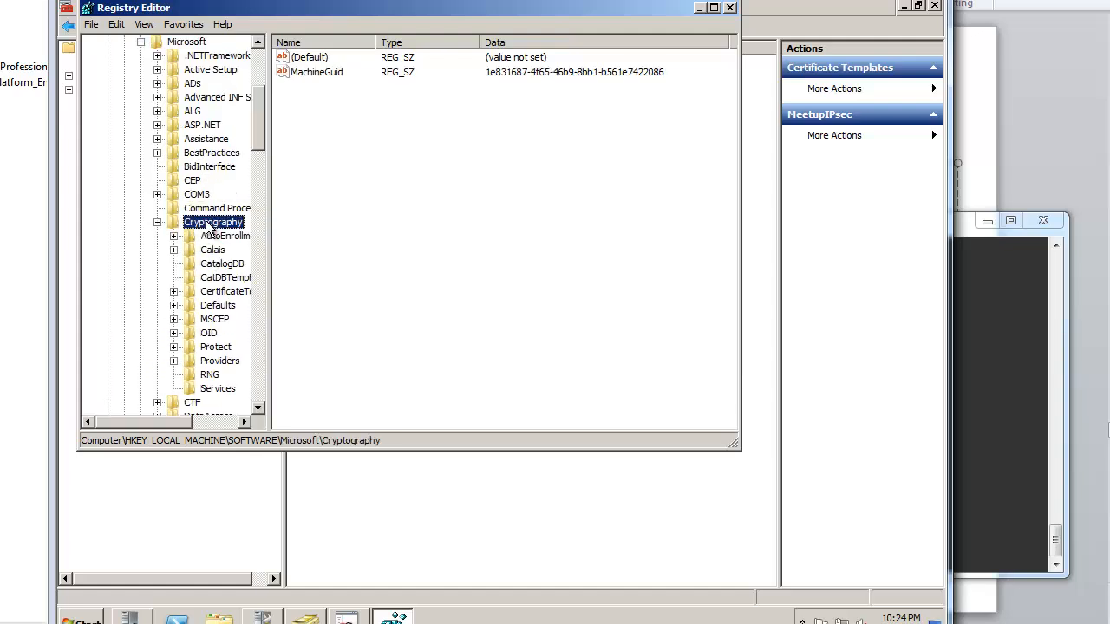
double_click(215, 319)
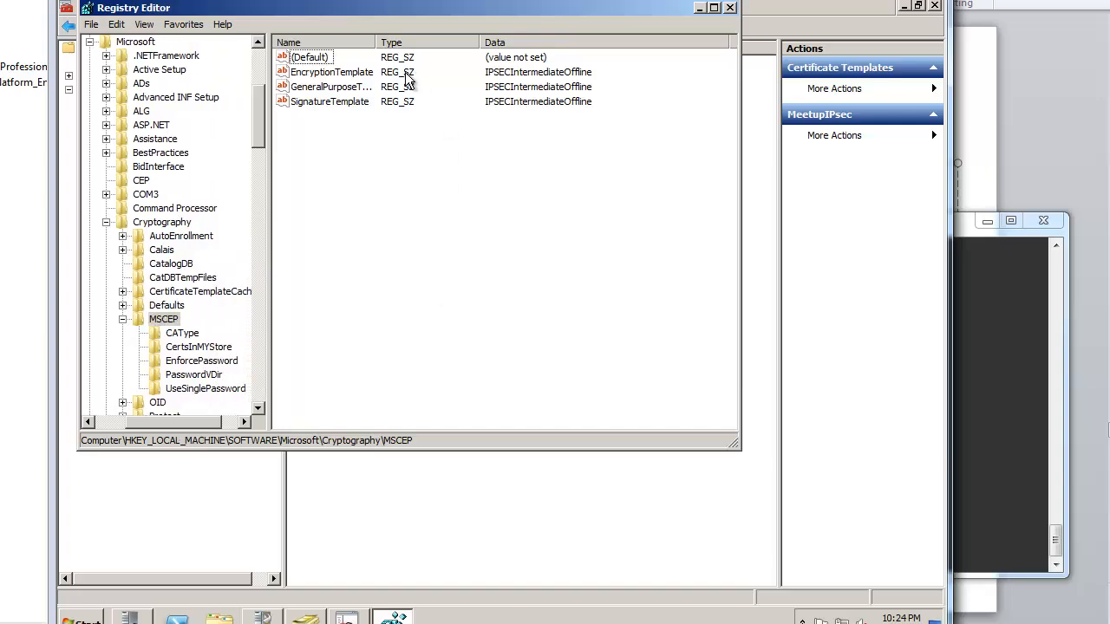
Step: Compare the MSCEP template value names with GeneralPurpose, Encryption and Signature templates in the Word guide
left_click(369, 73)
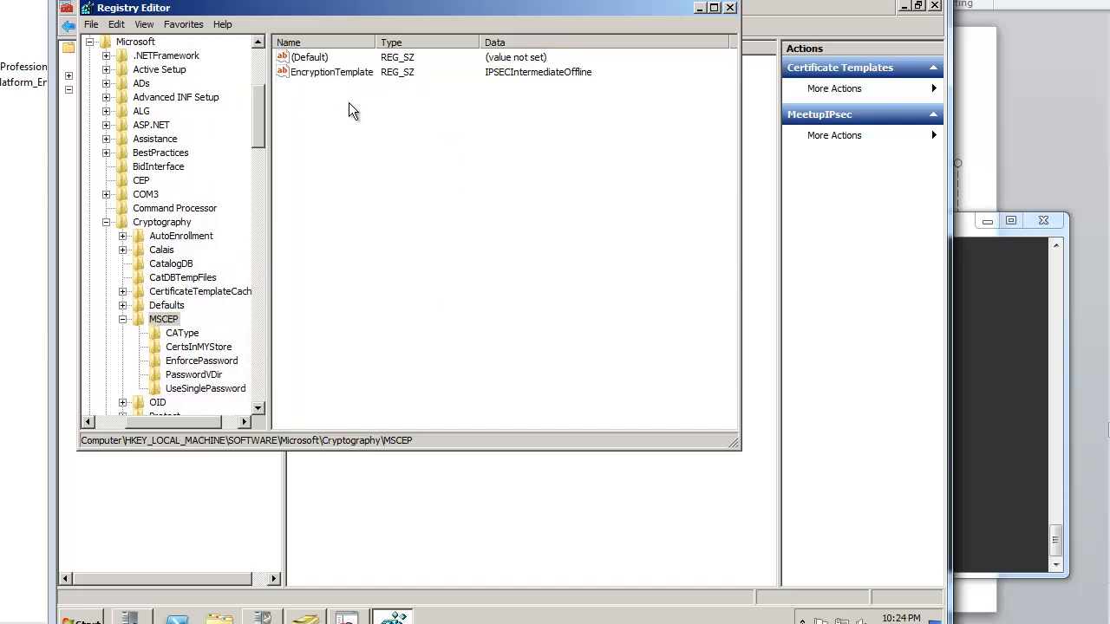
left_click(349, 103)
key("alt+Tab")
left_click_drag(596, 311, 670, 324)
left_click_drag(593, 368, 629, 375)
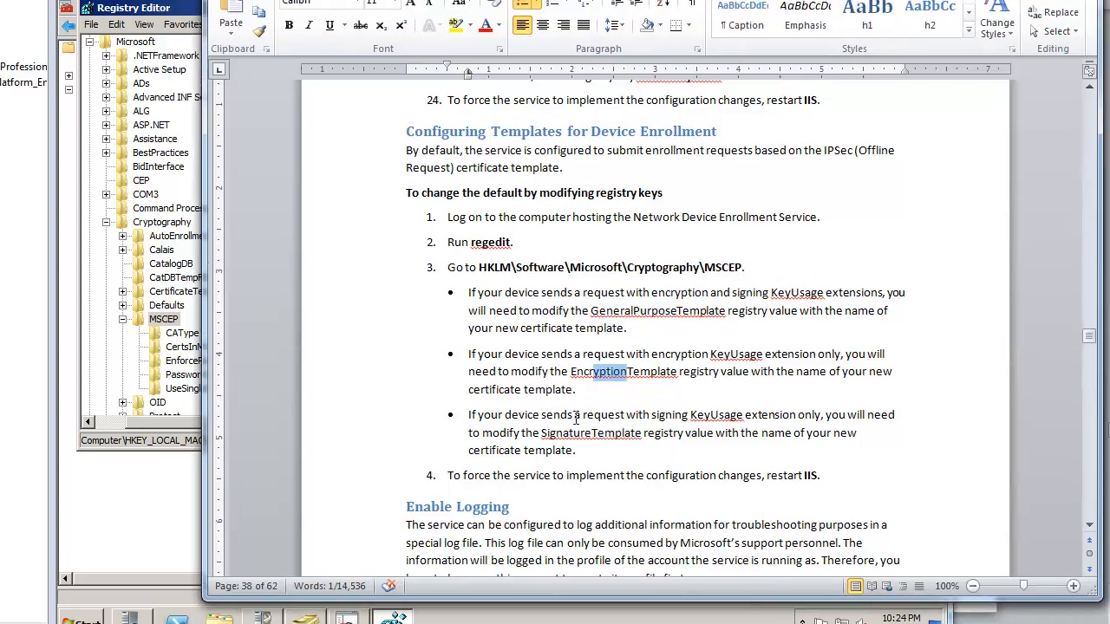
left_click_drag(571, 431, 605, 432)
left_click(575, 0)
left_click_drag(576, 0, 1109, 2)
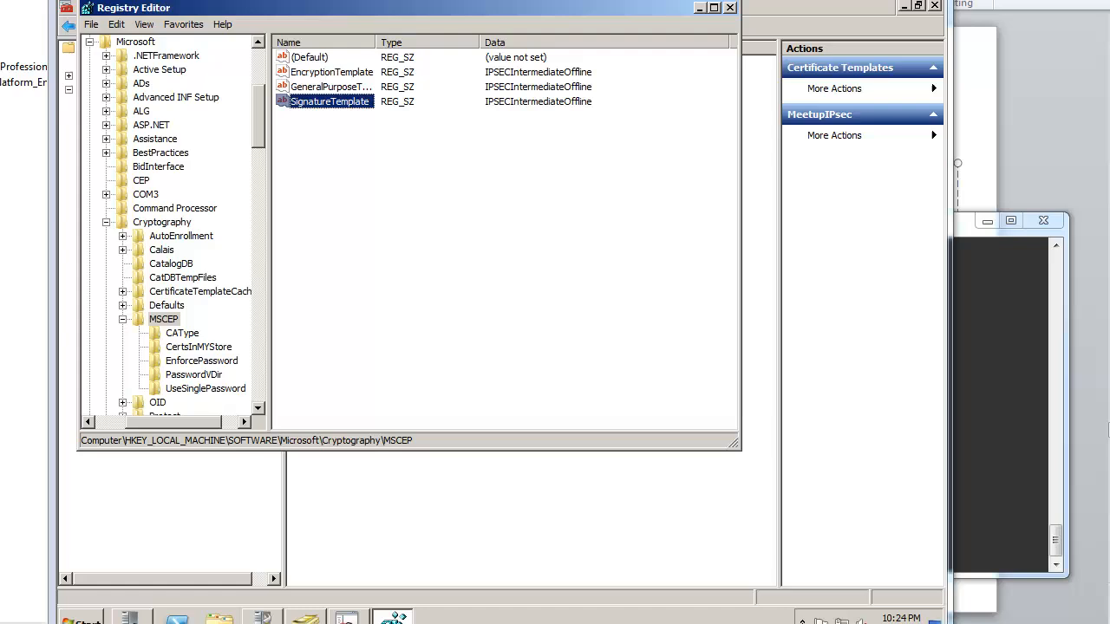
Step: Set the EncryptionTemplate value to MeetupIPsec
double_click(356, 72)
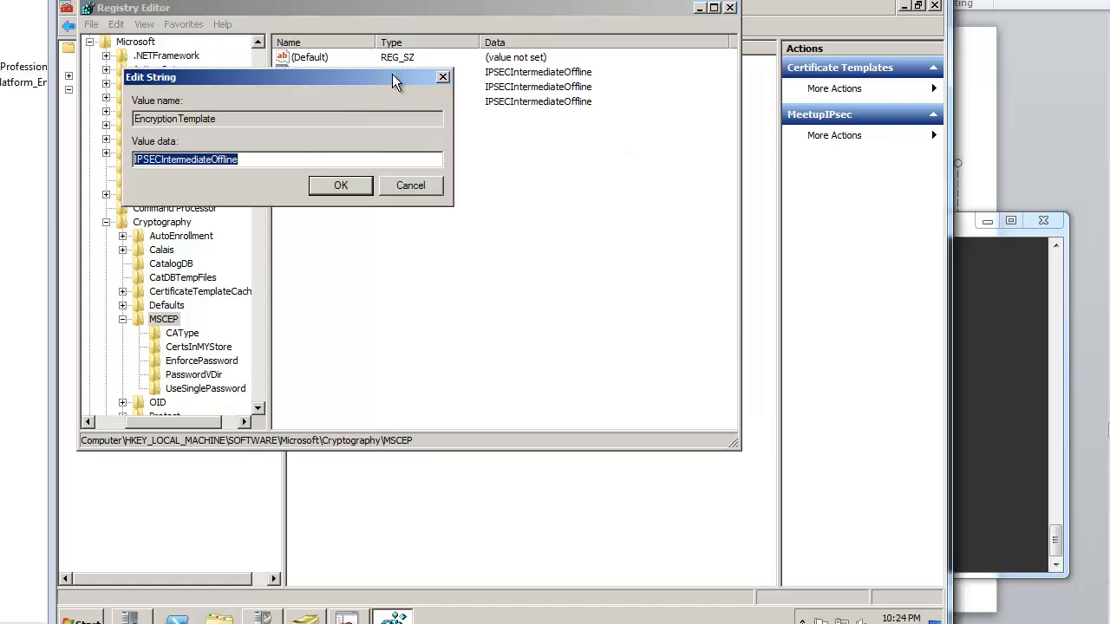
left_click_drag(392, 76, 518, 192)
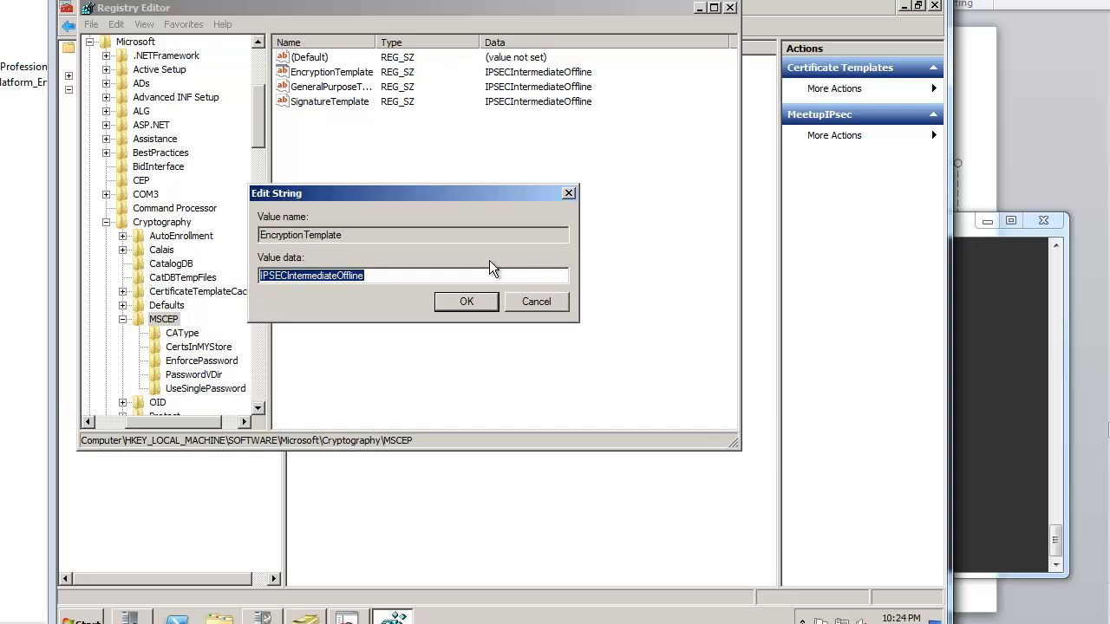
type("Meet")
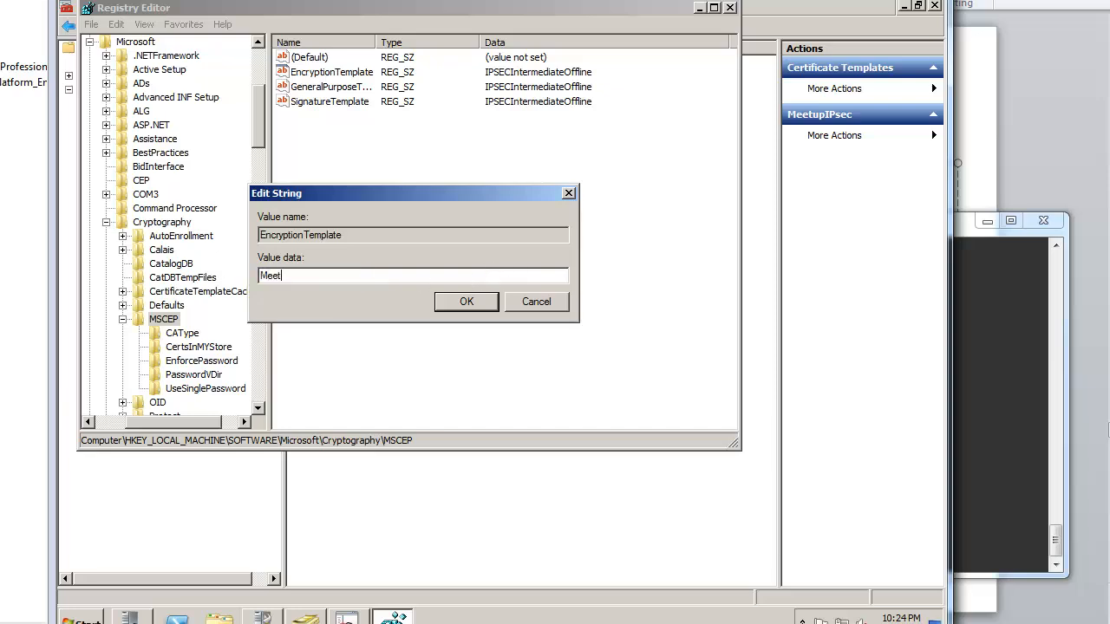
type("upIpsec")
key("BackSpace")
key("BackSpace")
key("BackSpace")
key("BackSpace")
key("BackSpace")
type("IP")
key("Return")
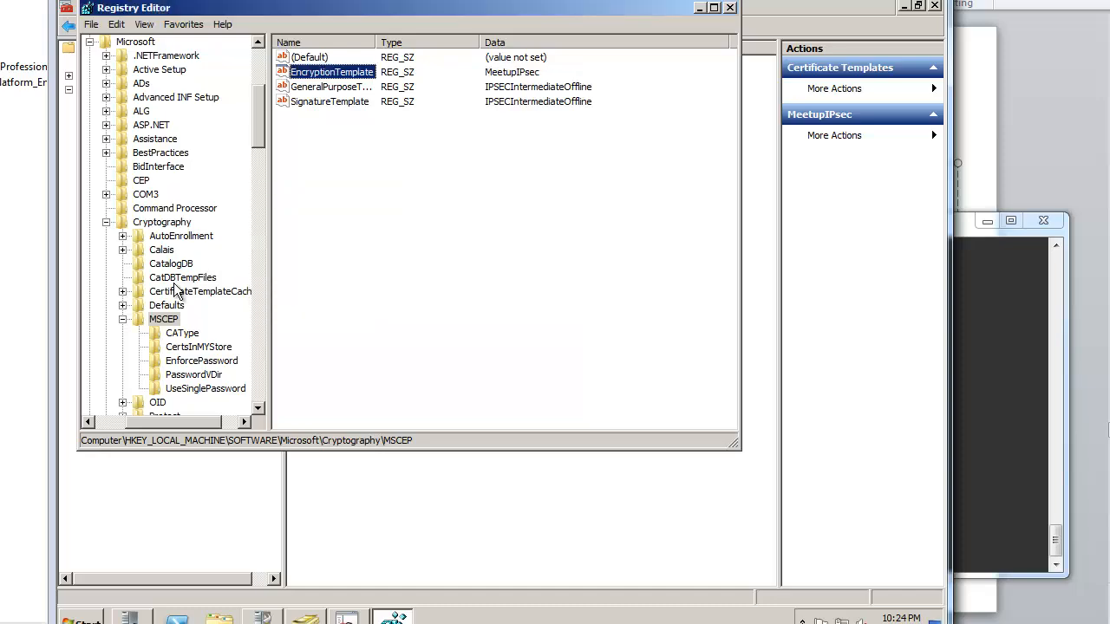
left_click_drag(417, 8, 483, 92)
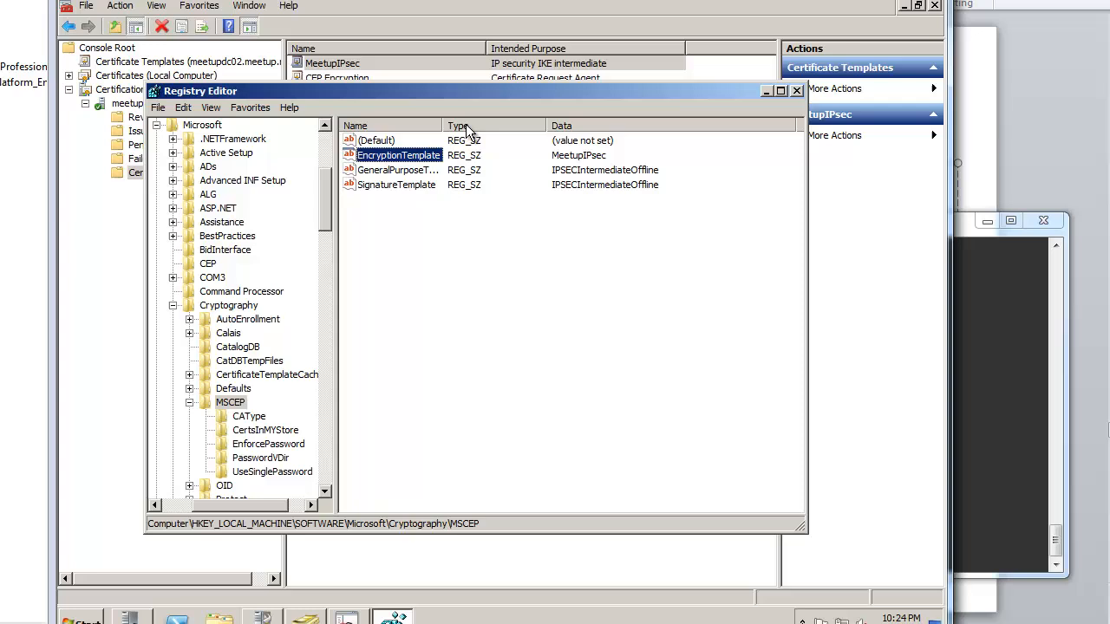
Step: Paste MeetupIPsec into GeneralPurposeTemplate and SignatureTemplate, then close Registry Editor
double_click(408, 159)
key("ctrl+c")
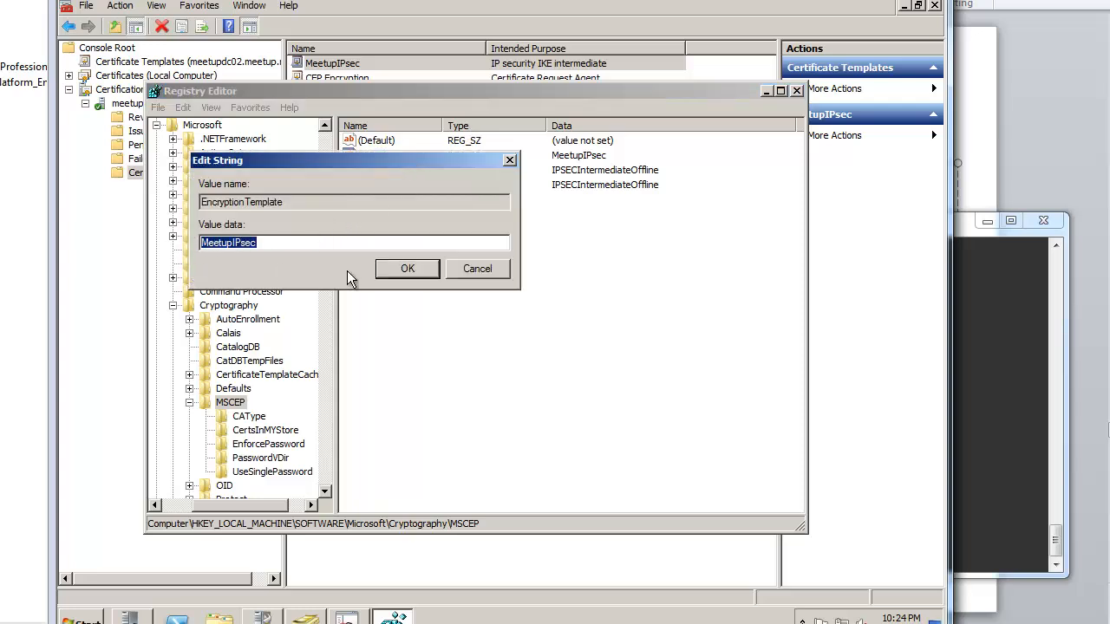
left_click(411, 265)
double_click(409, 170)
key("ctrl+v")
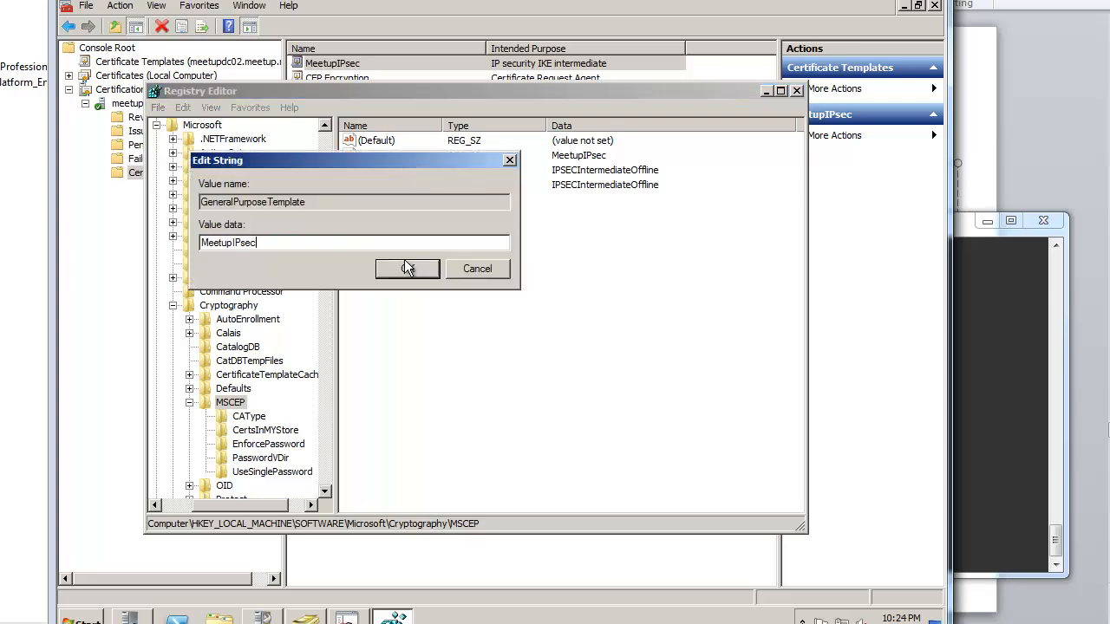
key("Return")
double_click(407, 184)
key("ctrl+v")
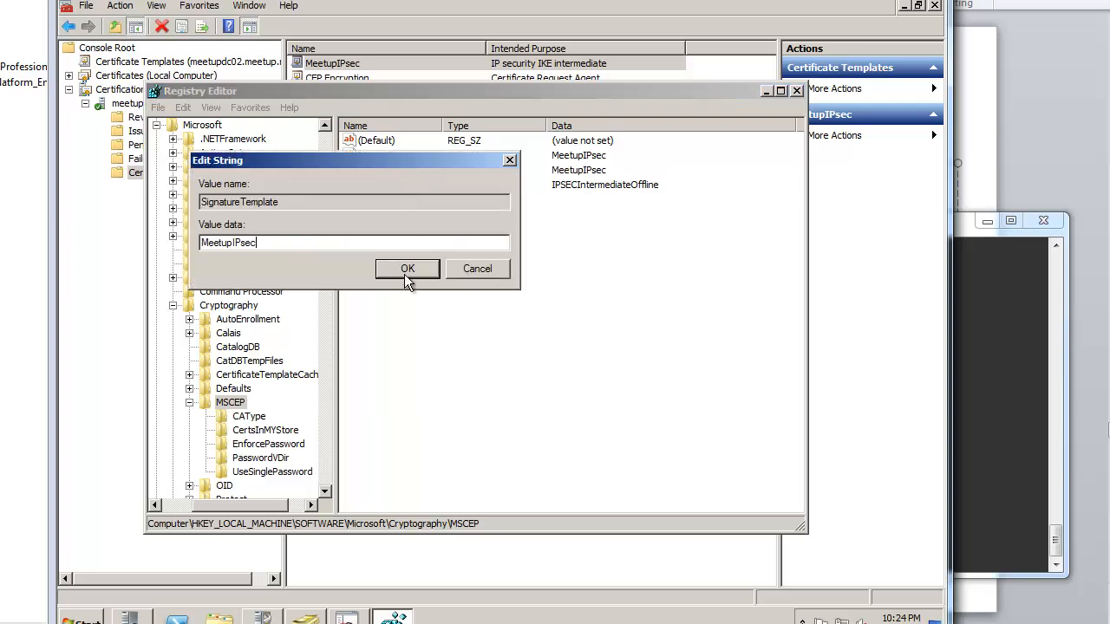
left_click(409, 267)
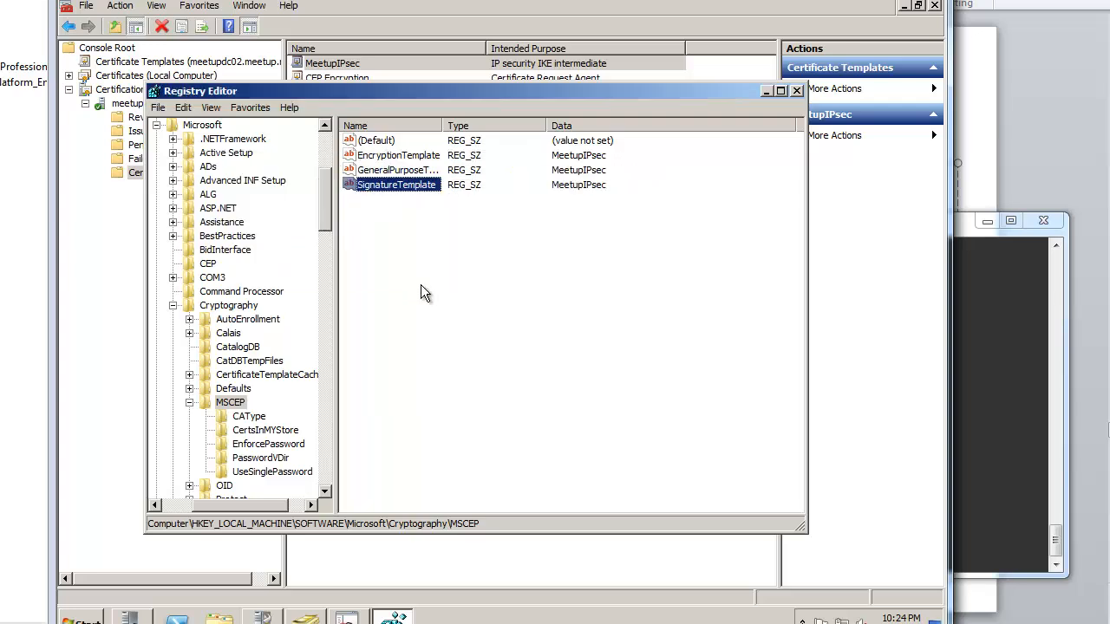
left_click(796, 92)
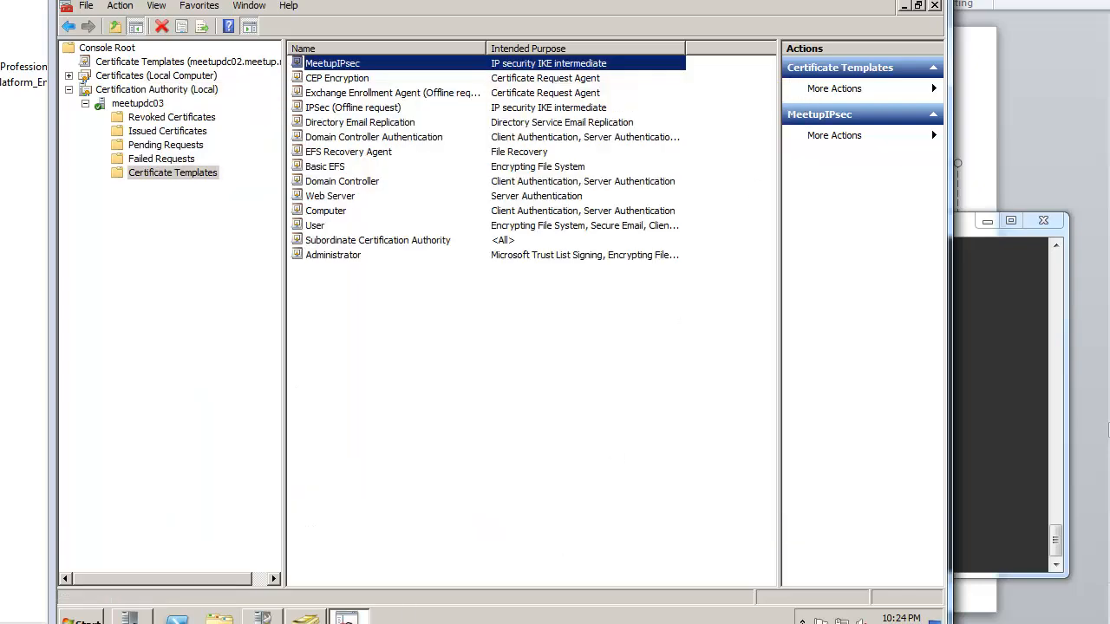
Step: Restart the certificate services from the Active Directory Certificate Services role page in Server Manager
left_click(83, 619)
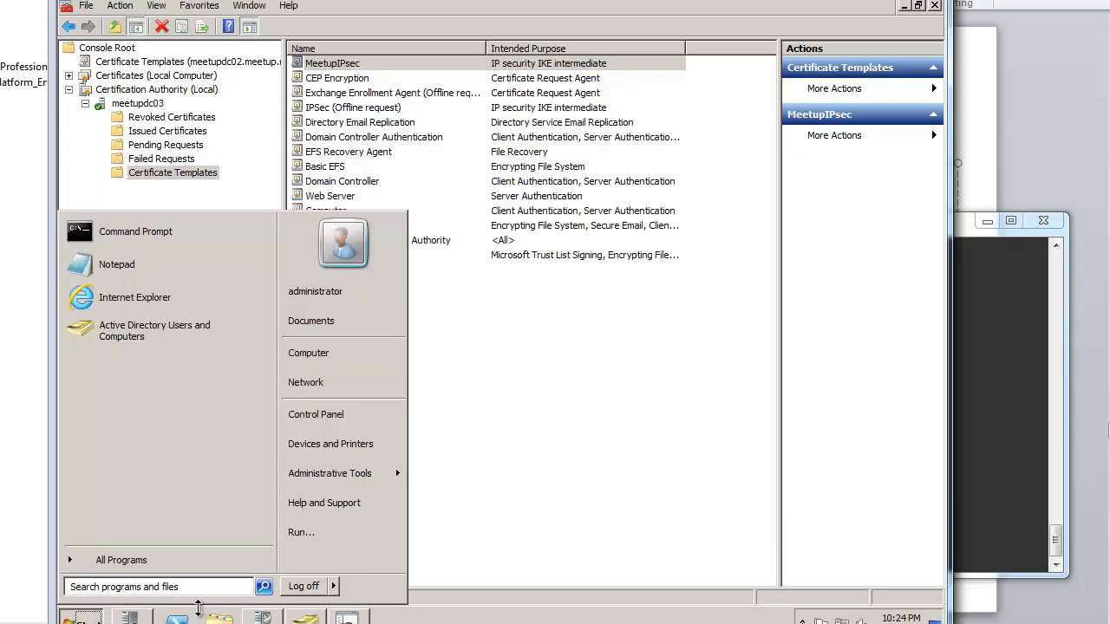
left_click(132, 619)
left_click(132, 619)
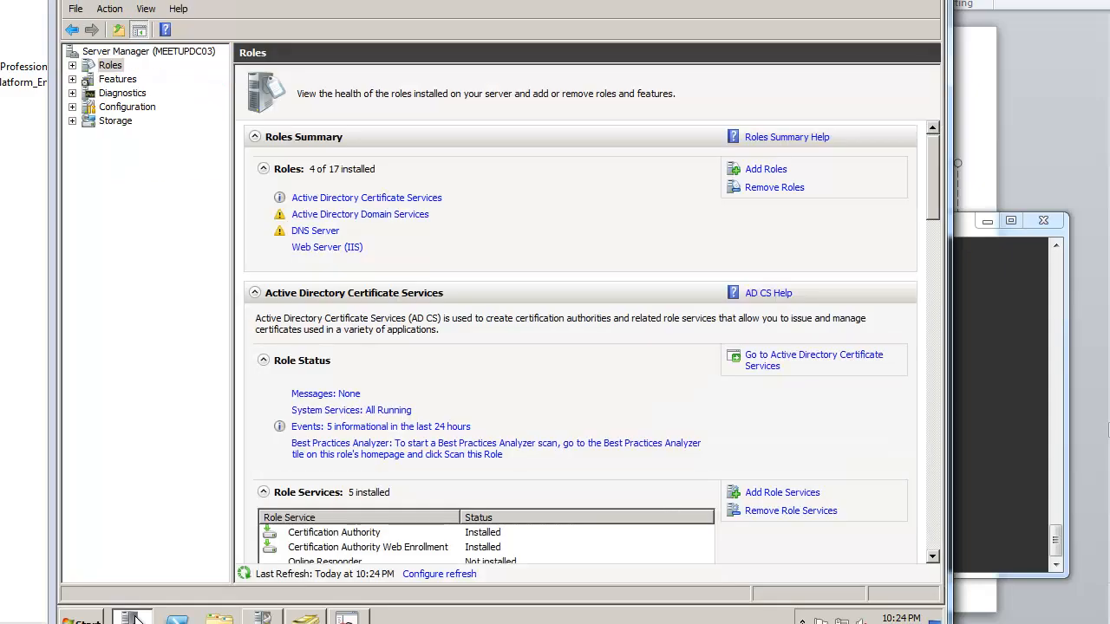
left_click(73, 65)
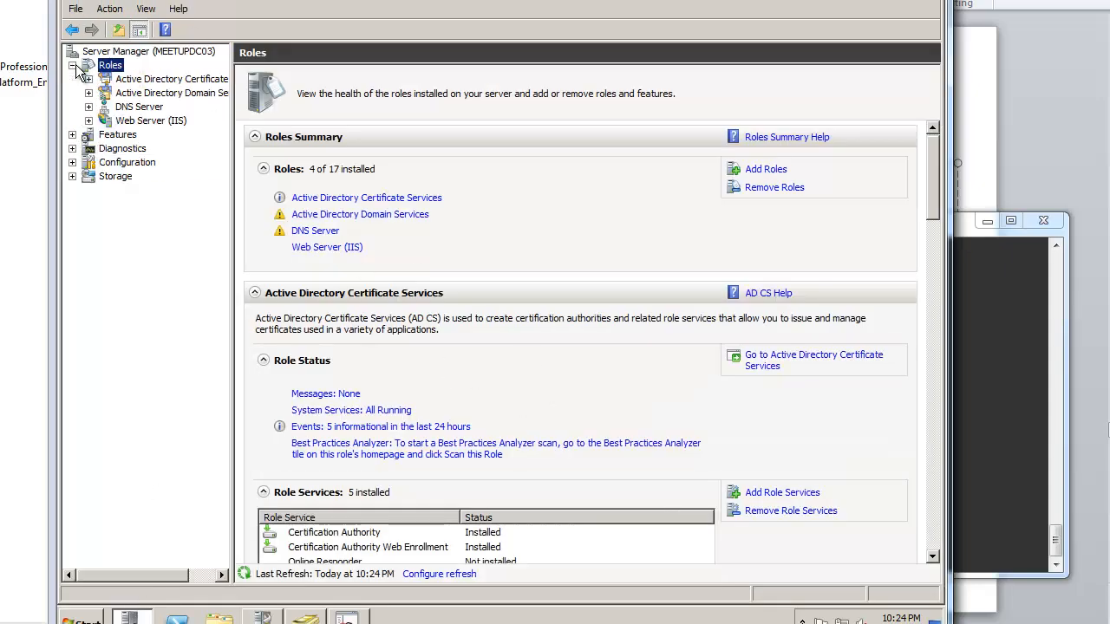
left_click(141, 81)
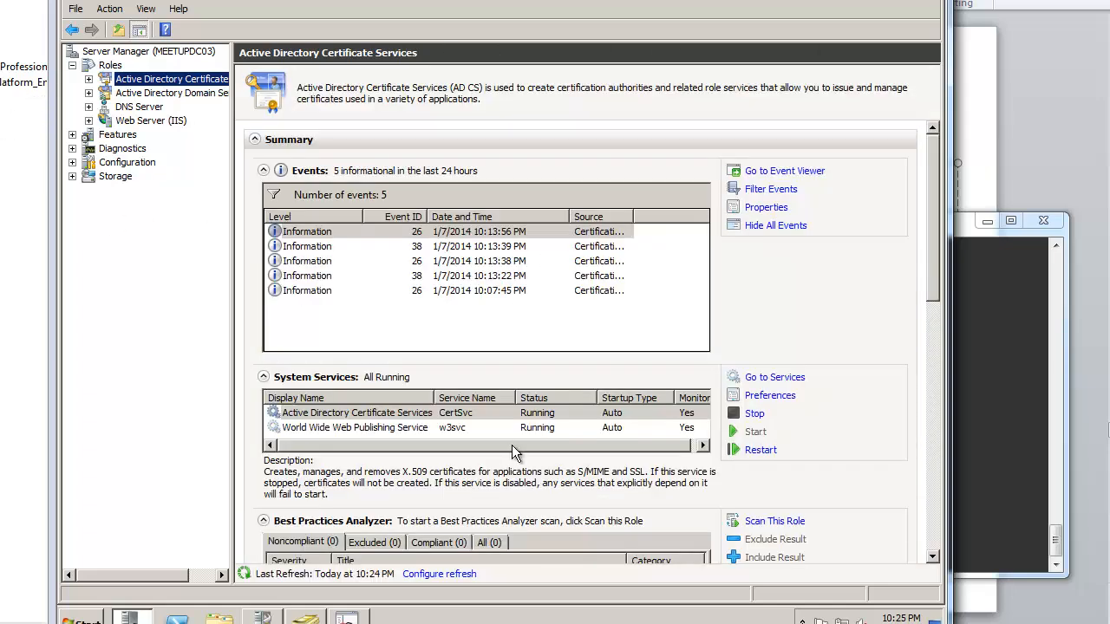
left_click(761, 450)
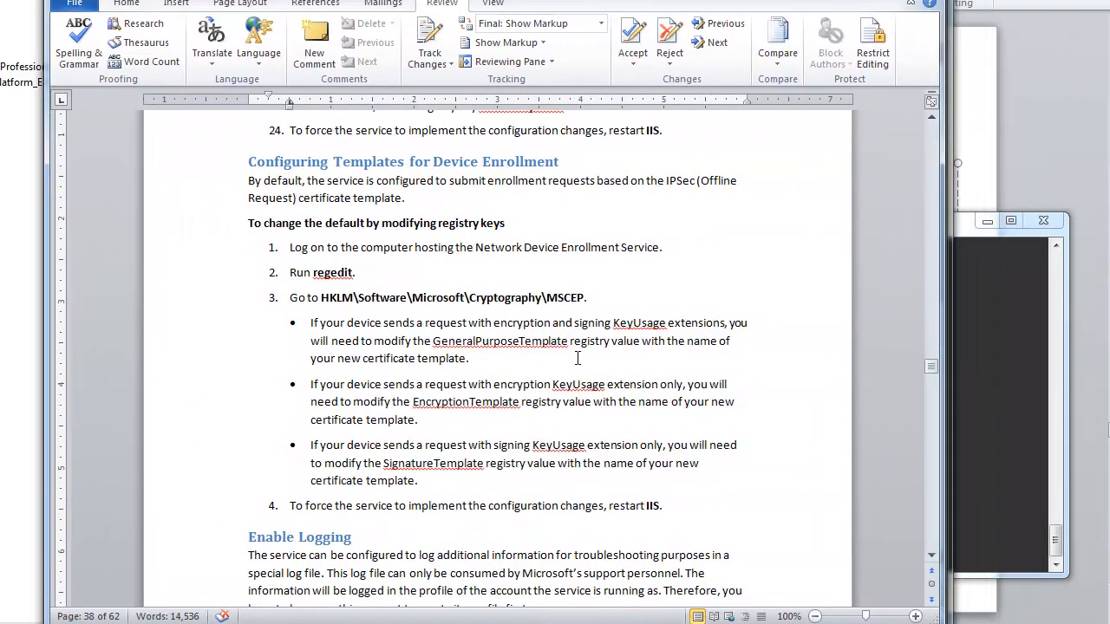
Step: Search the Word guide for 'ndes', then for 'mscep_admin'
scroll(577, 358, "up", 20)
key("ctrl+f")
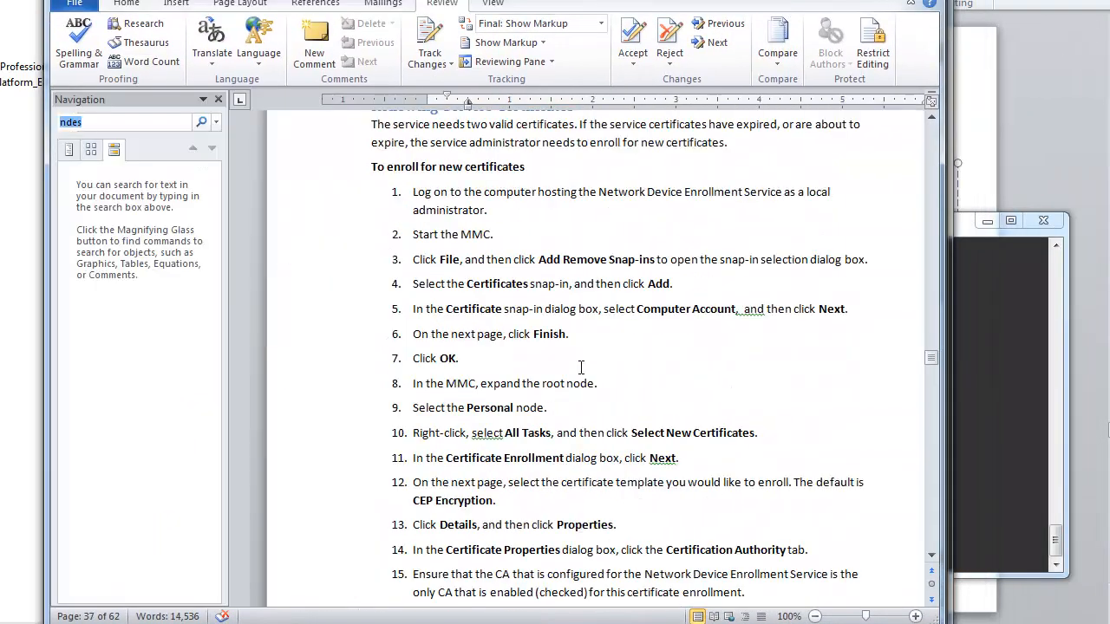
key("Return")
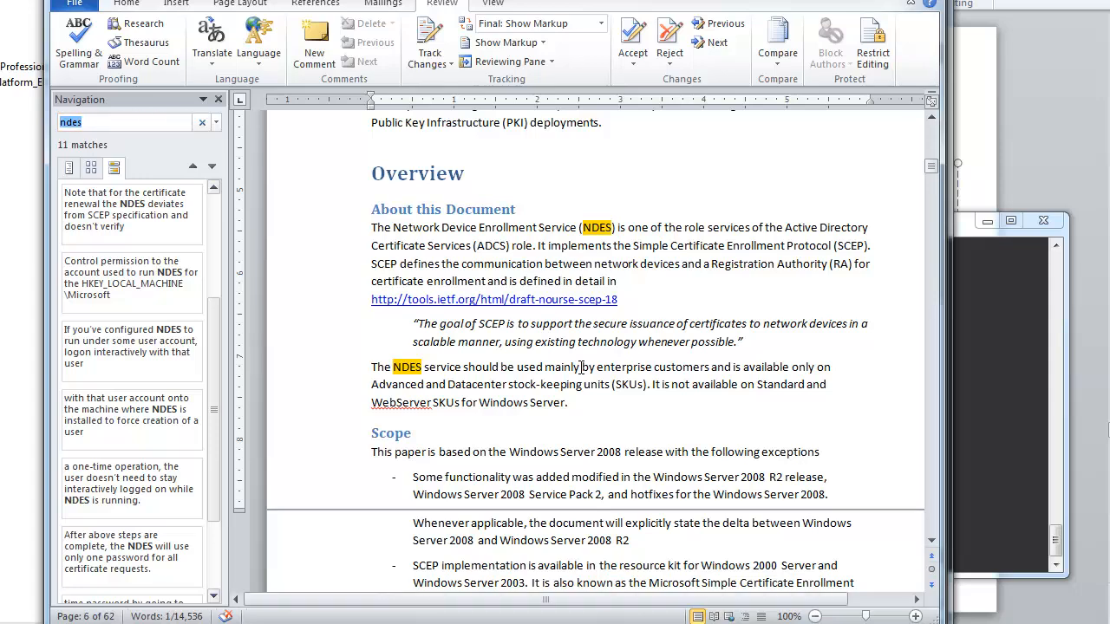
key("BackSpace")
type("mscep_admin")
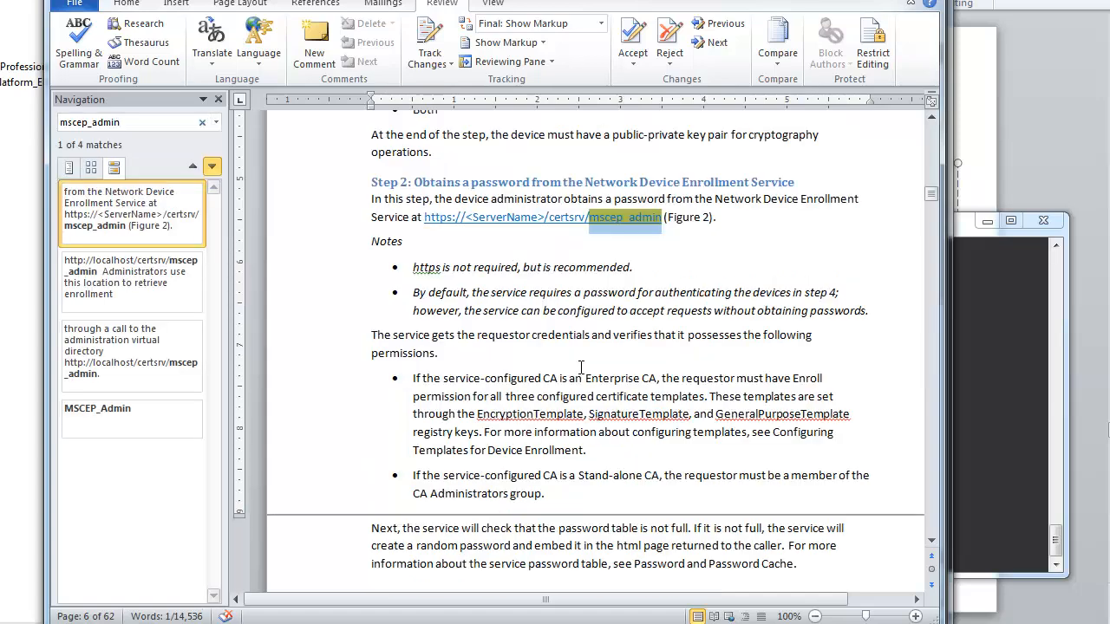
left_click(218, 99)
Step: Review the guide's Step 2 text with the mscep_admin page address
scroll(404, 361, "up", 6)
scroll(403, 356, "down", 2)
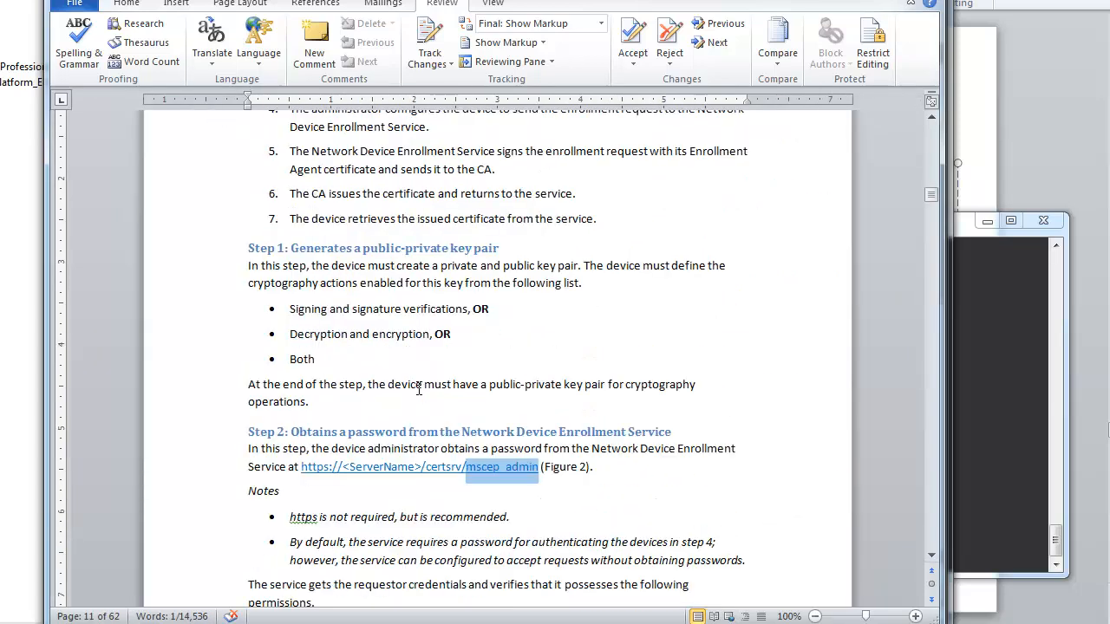
scroll(400, 348, "down", 2)
scroll(400, 349, "up", 3)
scroll(490, 390, "down", 3)
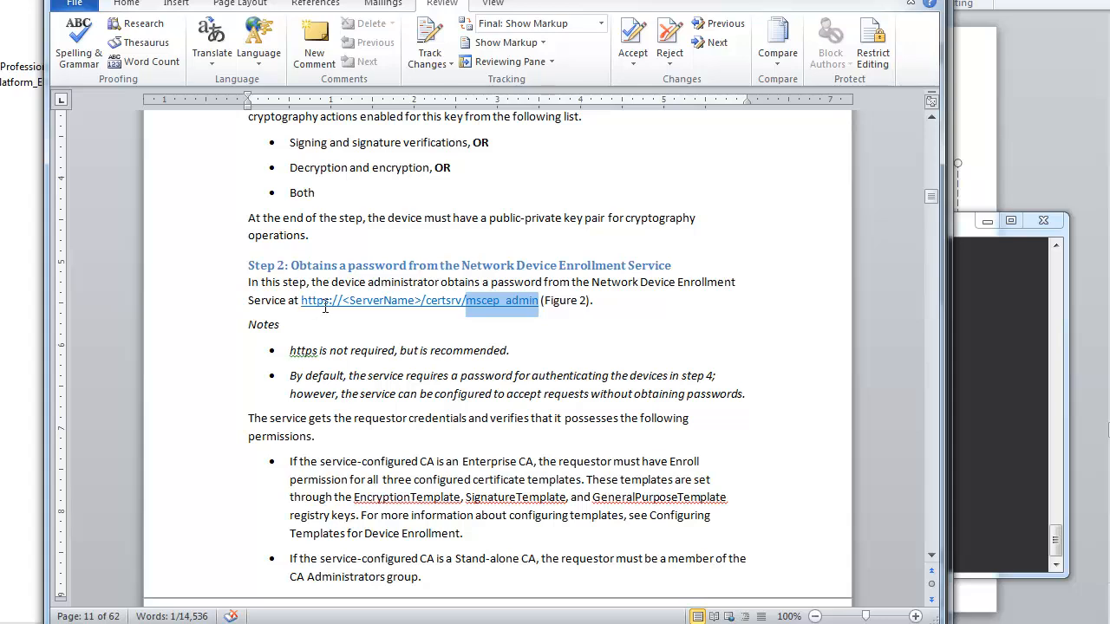
left_click(503, 324)
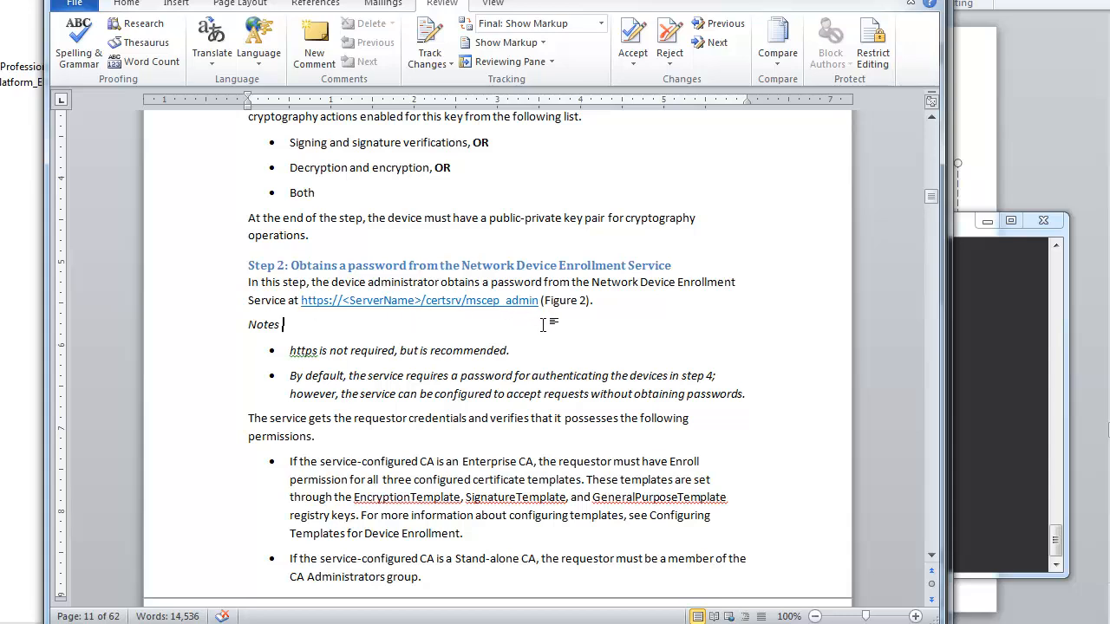
left_click_drag(500, 302, 509, 304)
left_click(508, 330)
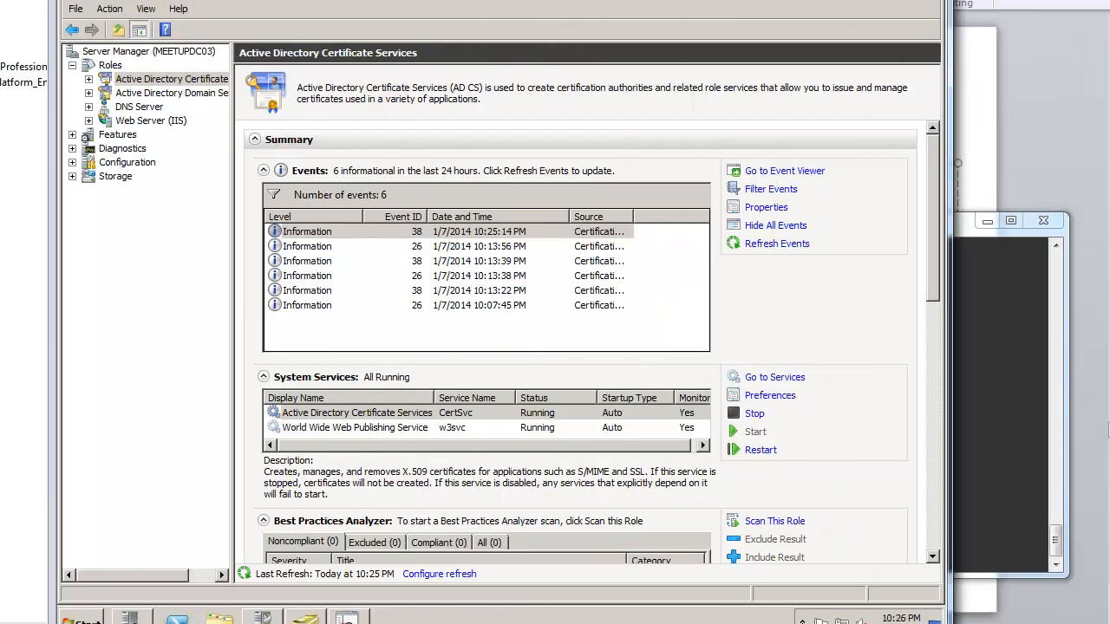
Step: Launch Internet Explorer without recommended settings and load localhost/certsrv/mscep_admin
left_click(82, 617)
left_click(151, 305)
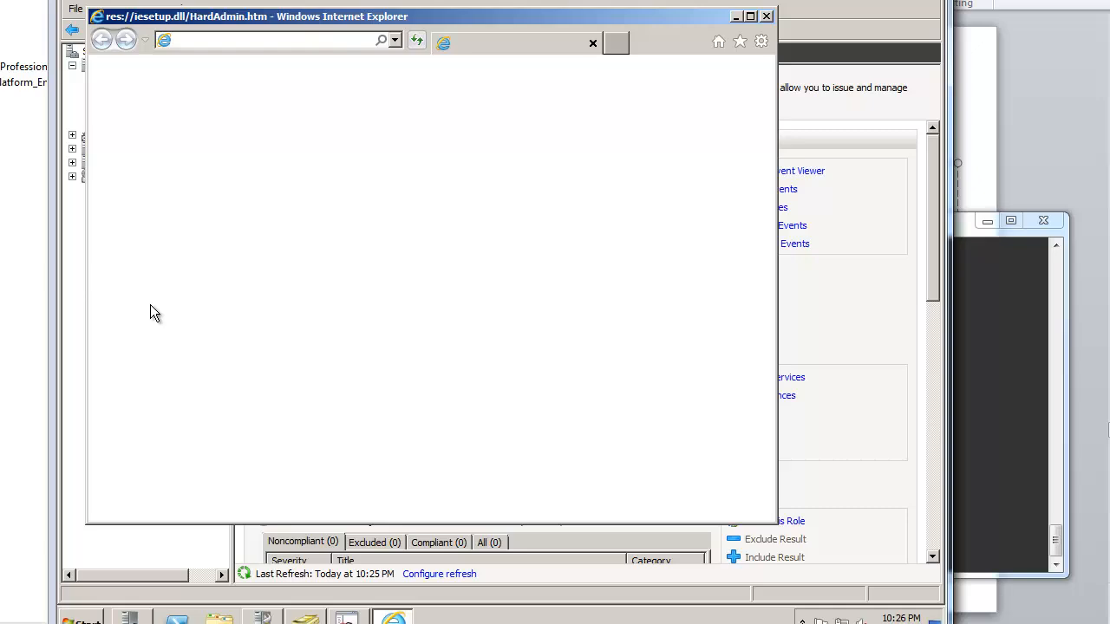
left_click(362, 312)
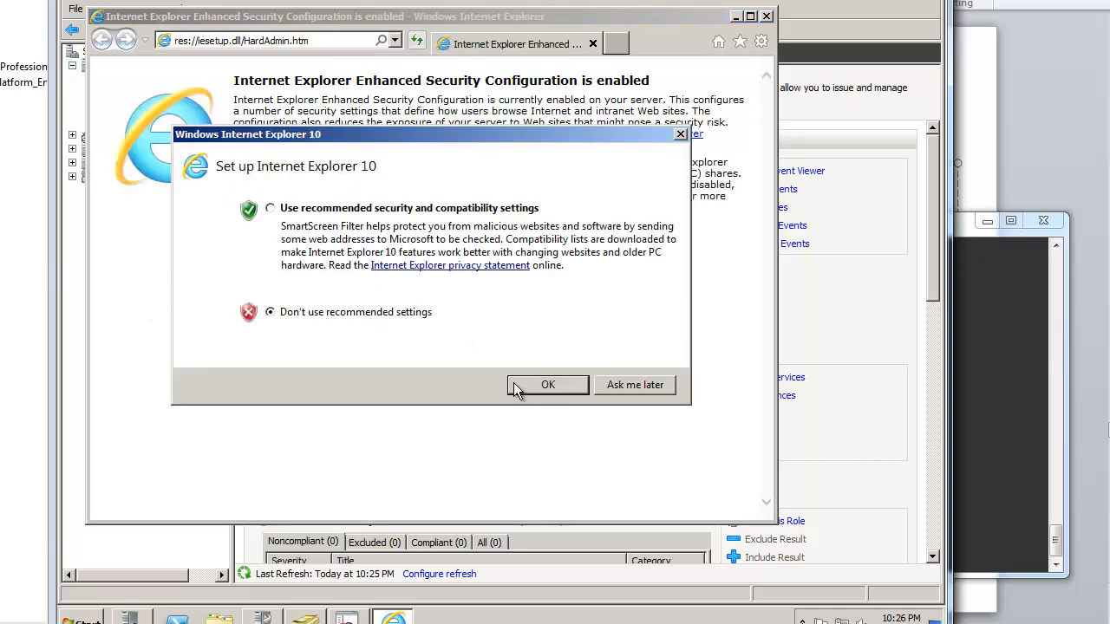
left_click(546, 385)
left_click(295, 41)
type("localhost/ce")
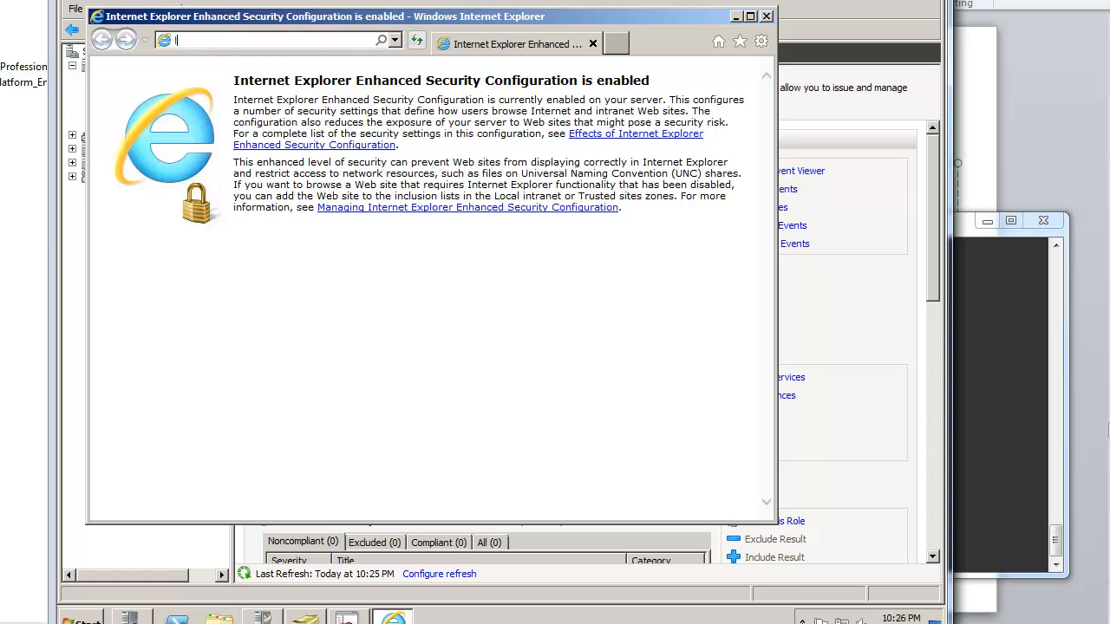
type("rtsrv/")
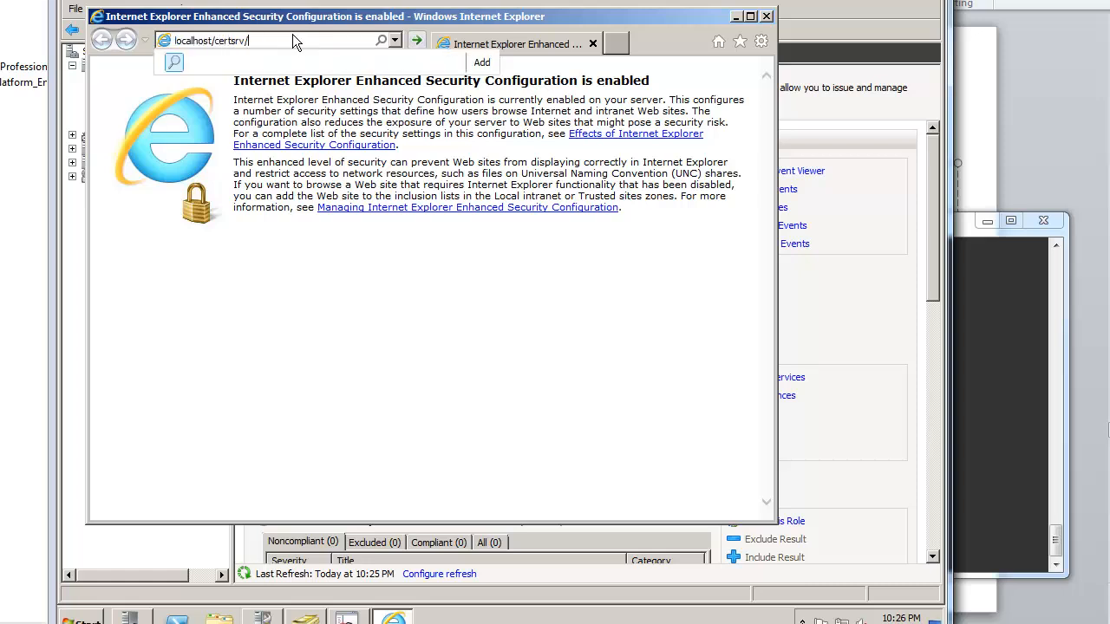
type("mscep_admin")
key("Return")
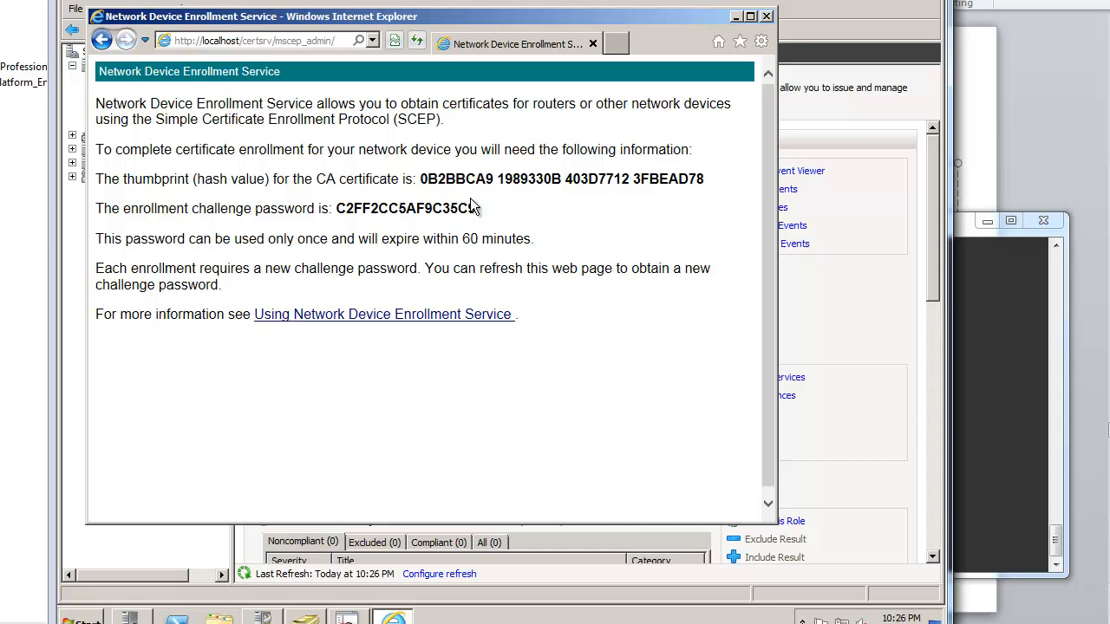
Step: Page through the Word NDES guide down to the Run Time Issues section
left_click_drag(1108, 2, 787, 2)
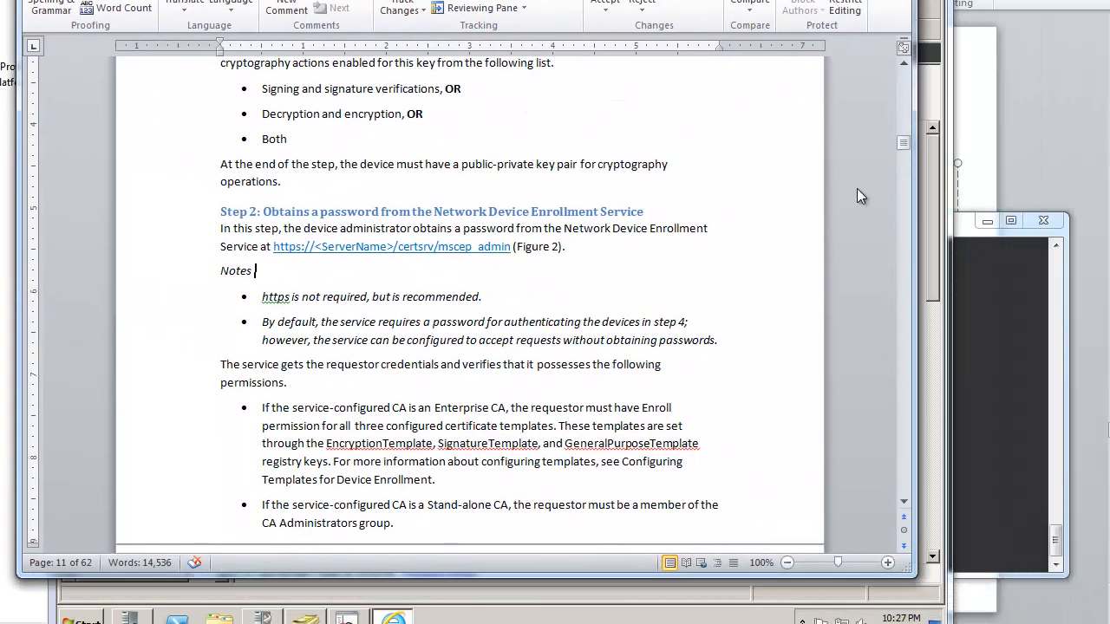
left_click(904, 346)
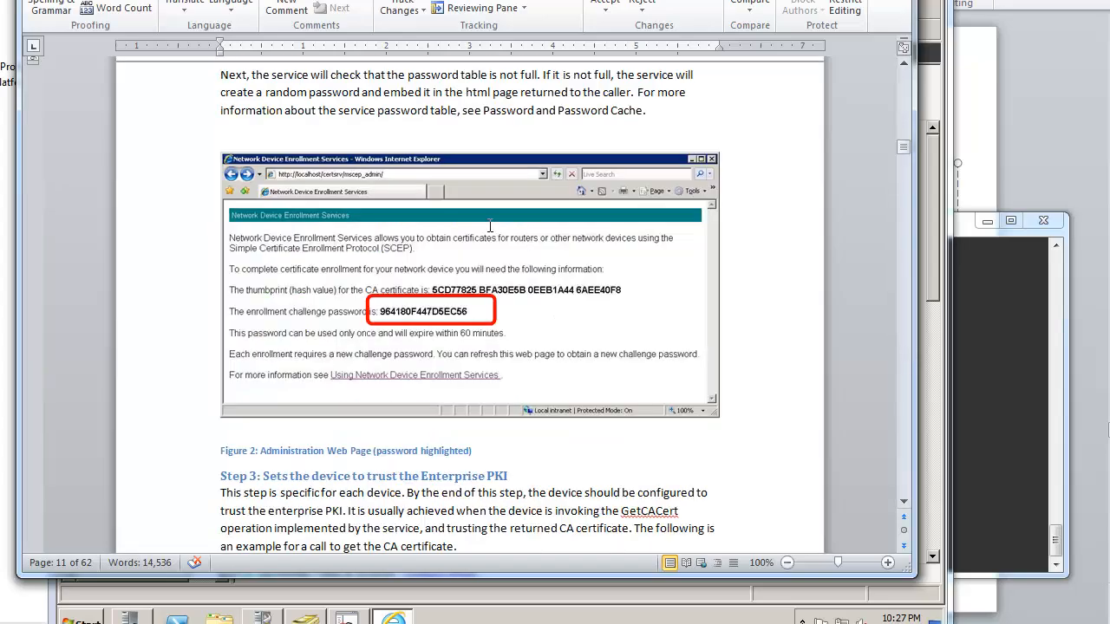
scroll(376, 301, "down", 20)
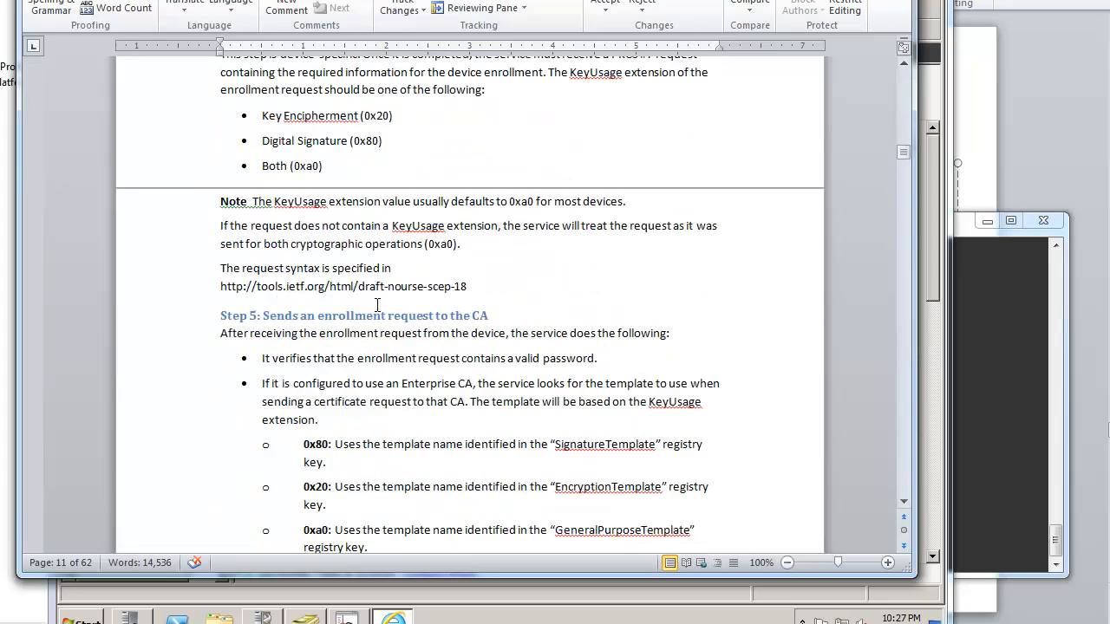
scroll(378, 297, "down", 15)
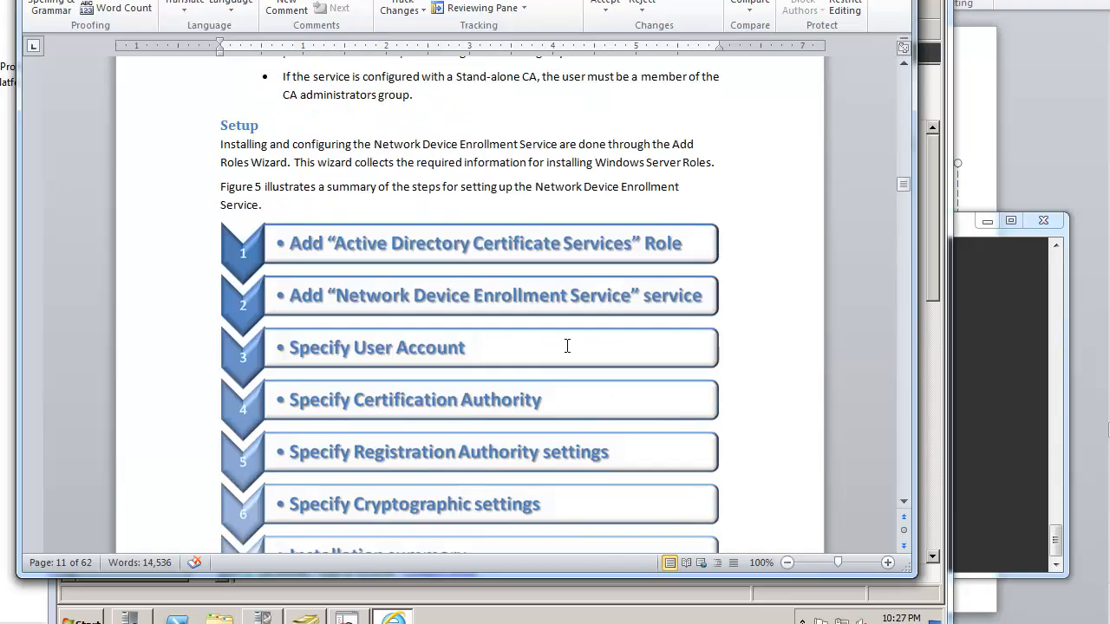
left_click(905, 442)
left_click(905, 442)
left_click(905, 442)
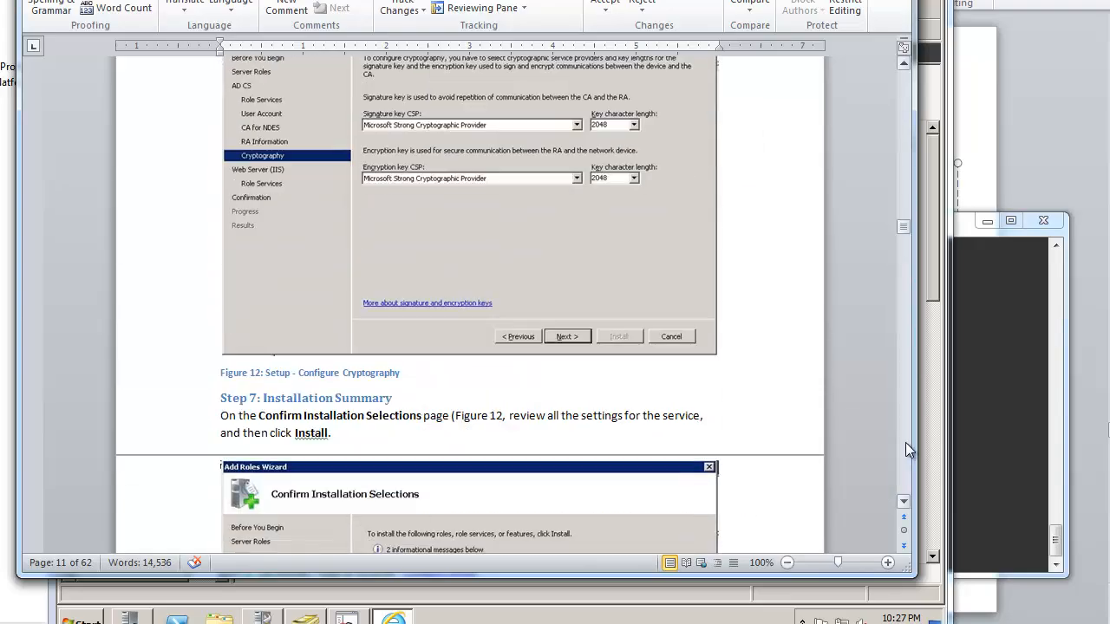
left_click(905, 443)
left_click(905, 443)
left_click(905, 442)
left_click(905, 442)
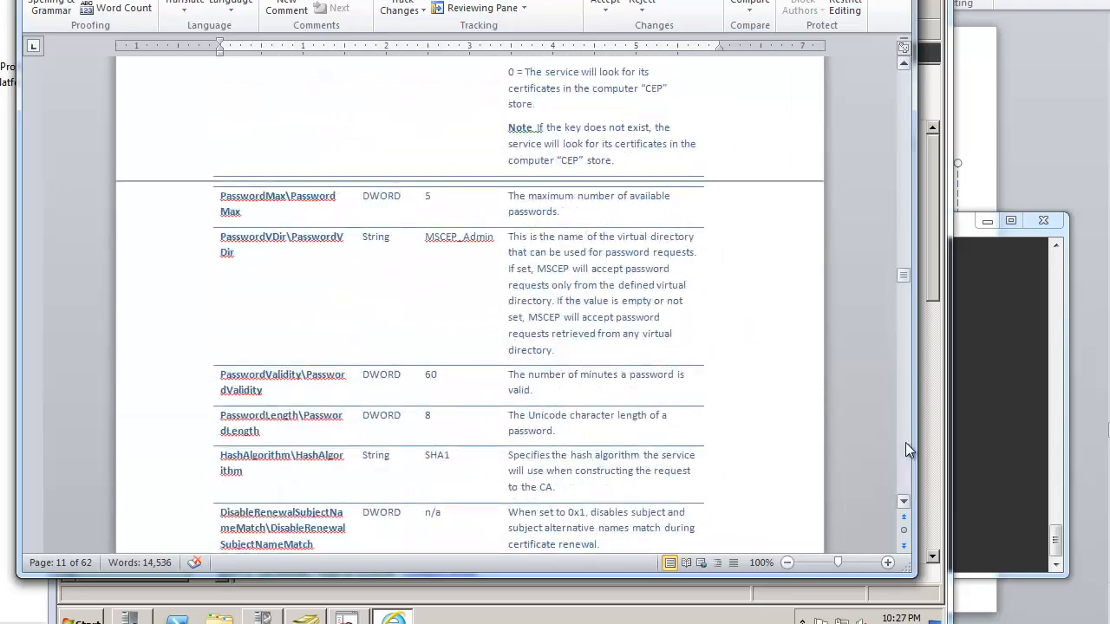
left_click(905, 442)
left_click(905, 442)
left_click(905, 442)
left_click(905, 442)
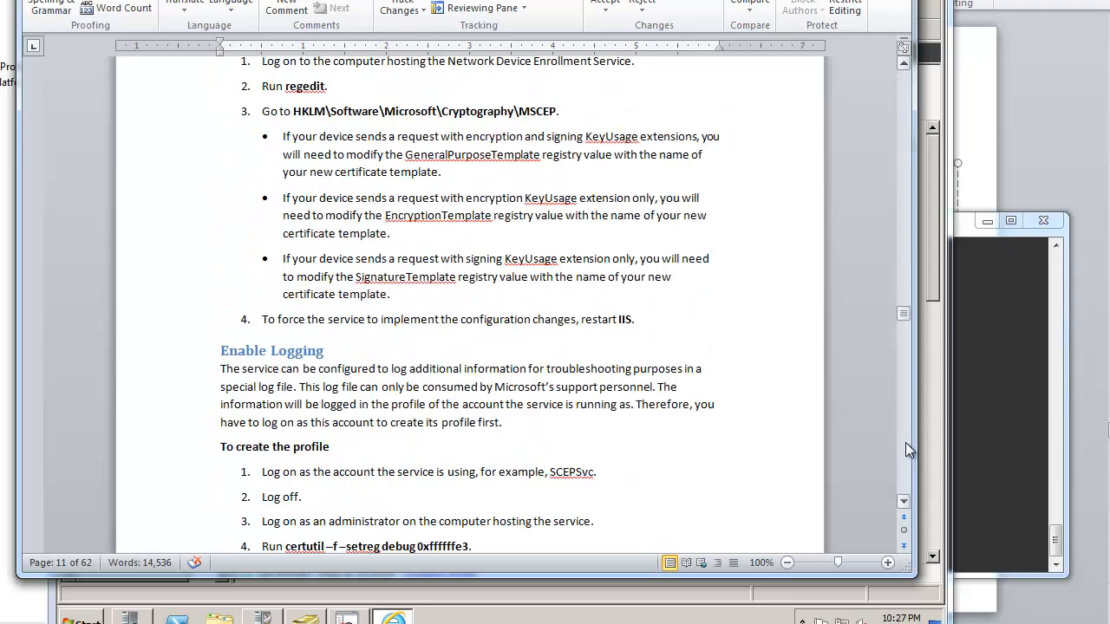
left_click(905, 442)
left_click(905, 442)
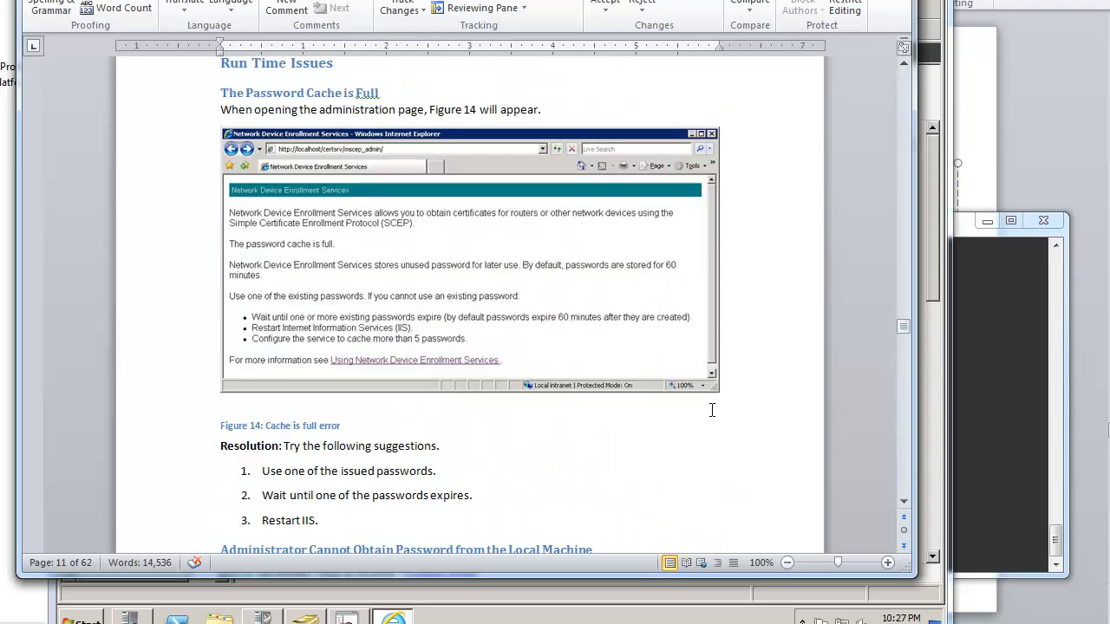
scroll(461, 434, "down", 20)
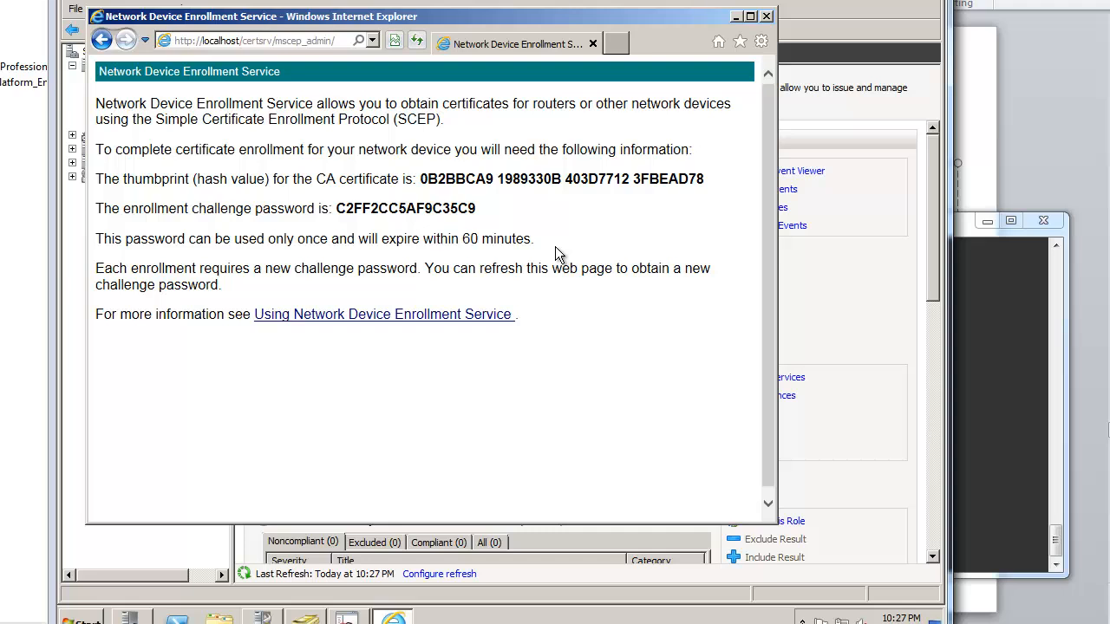
Step: Bring the RADIUS router's PuTTY console forward and get a fresh RADIUS# prompt
left_click(1007, 394)
left_click_drag(865, 224, 869, 208)
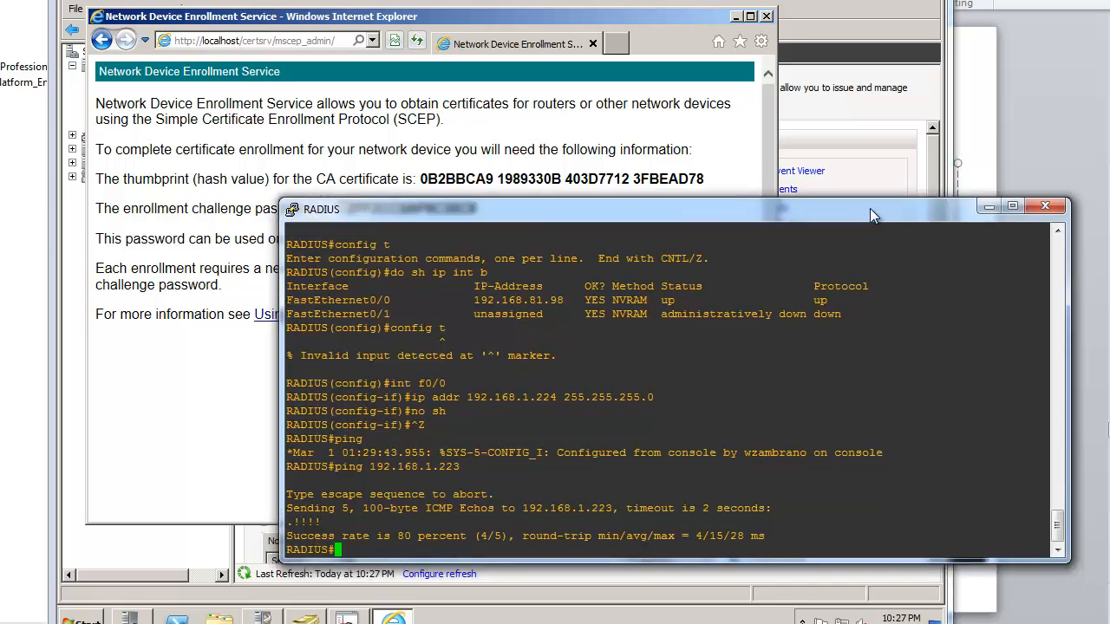
key("Return")
key("Return")
key("Return")
key("Return")
key("Return")
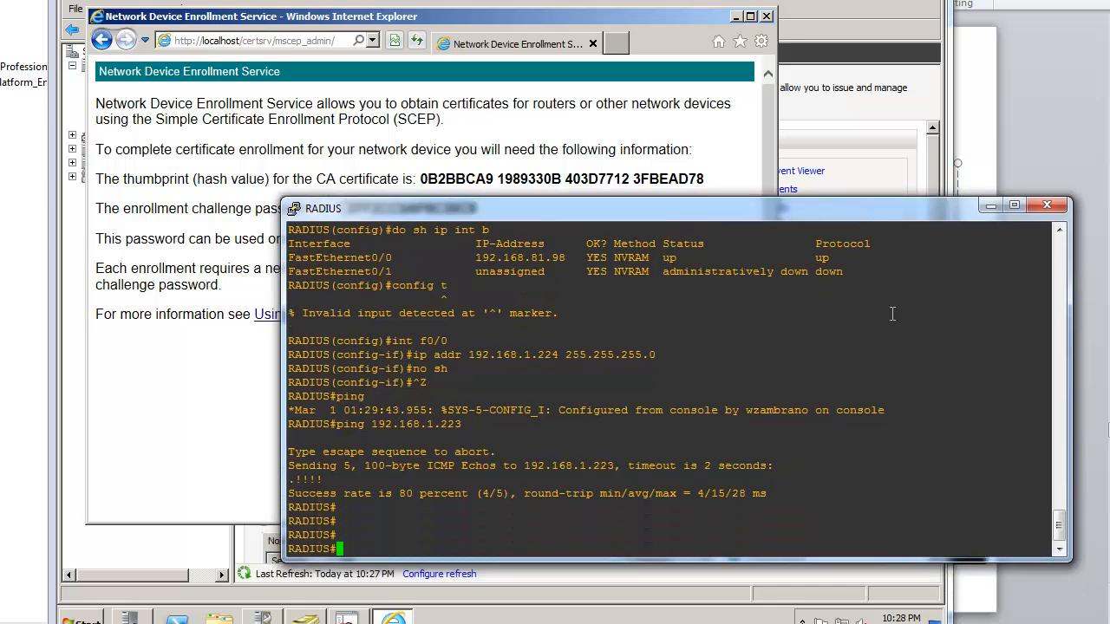